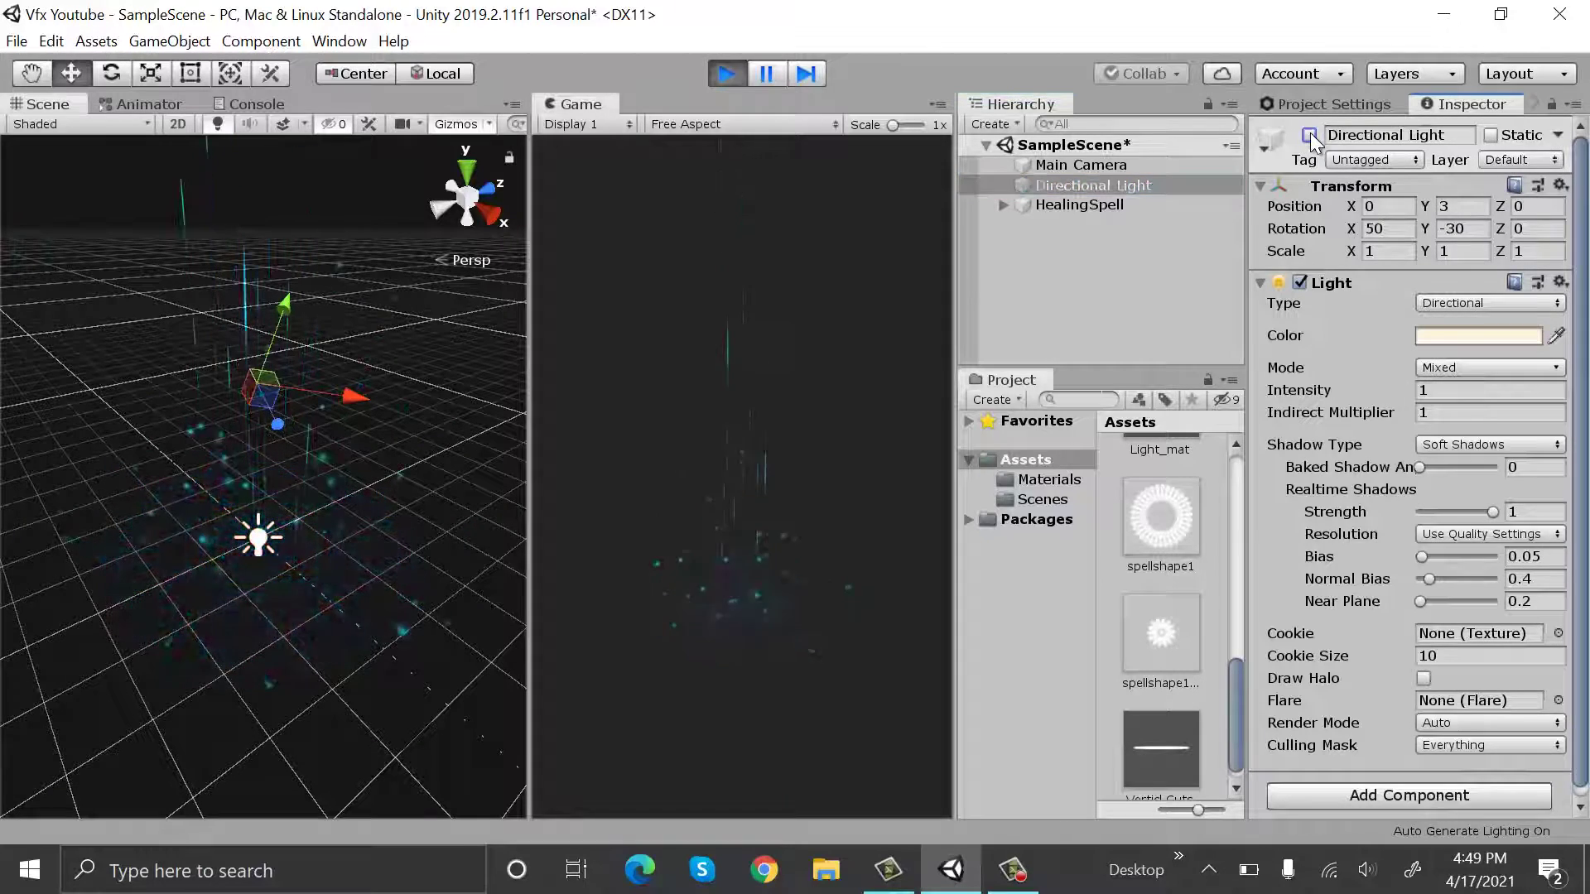
Deselect the Directional Light by clicking empty space in the Hierarchy
left_click(1205, 267)
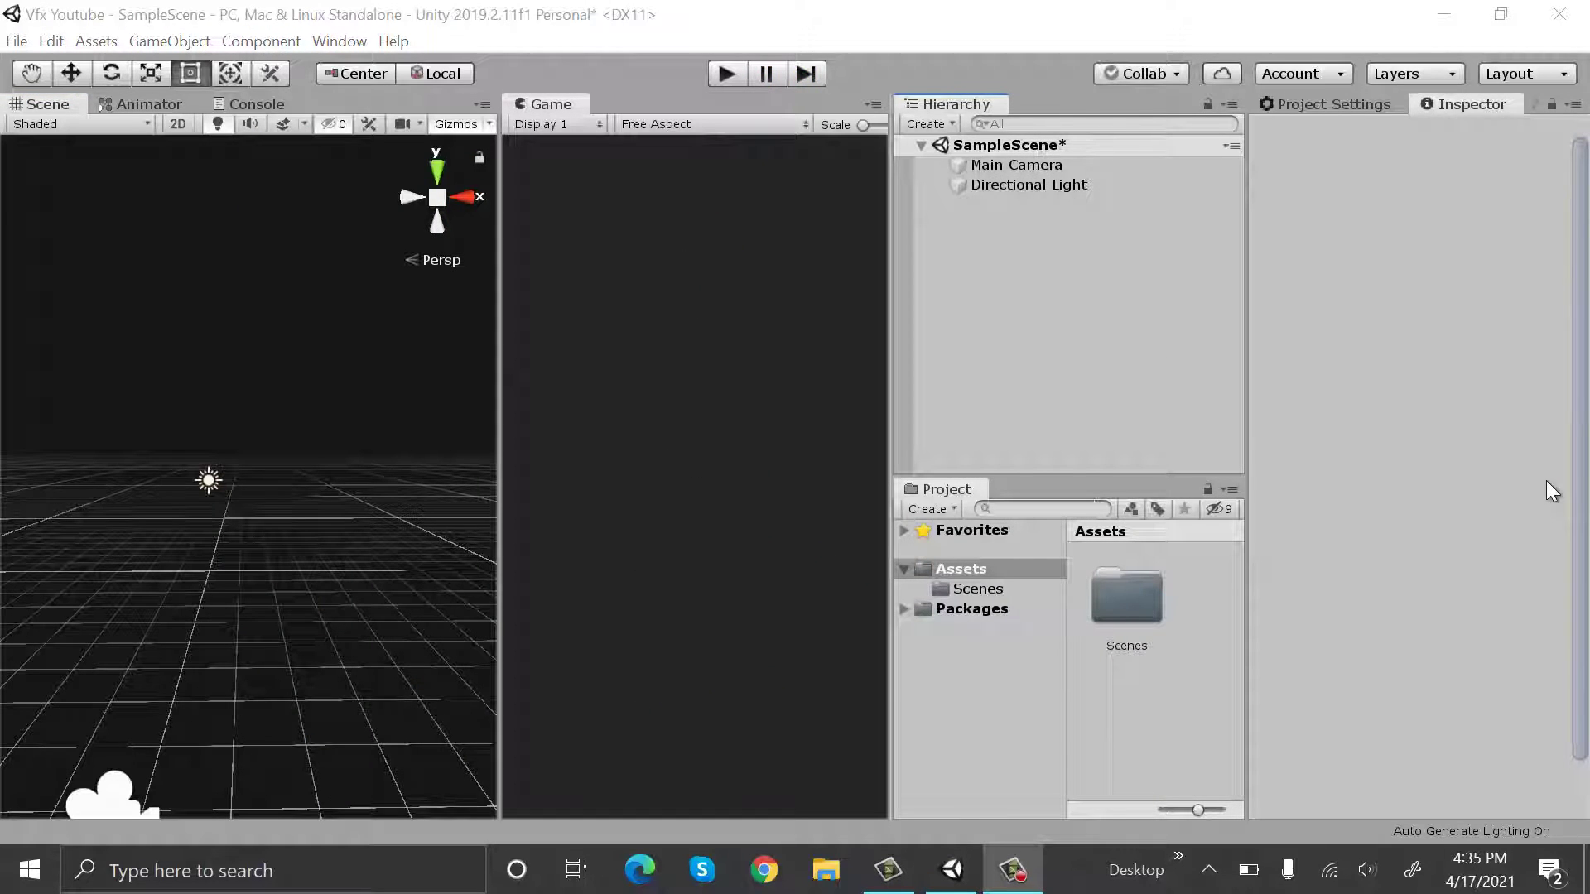
Add an Effects Particle System named HealingSpell and reset its Transform to the origin
right_click(1010, 228)
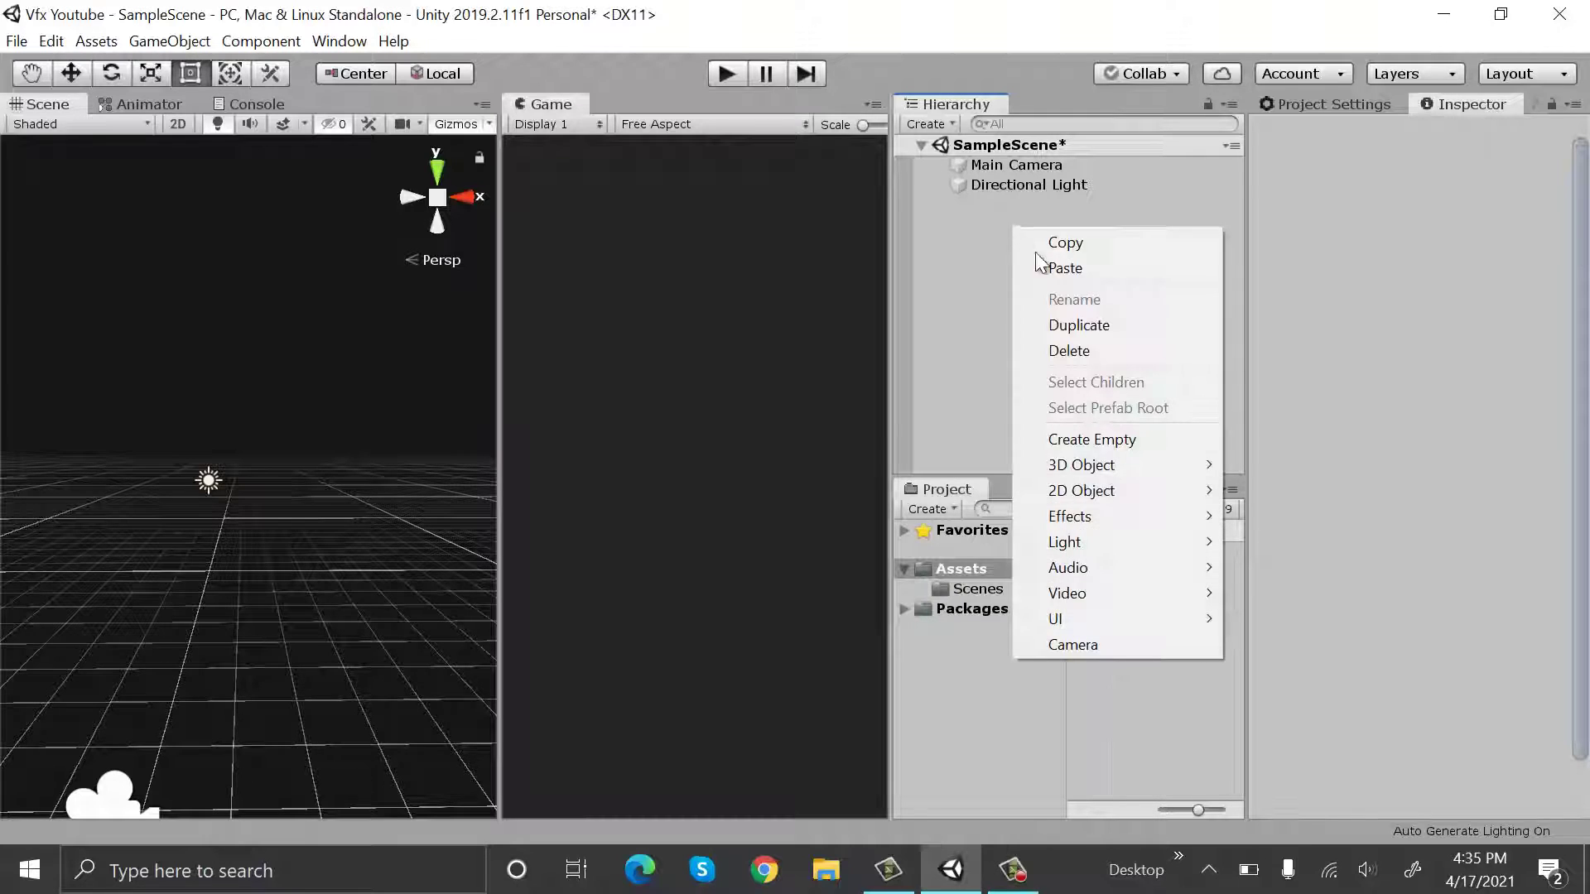
mouse_move(1218, 516)
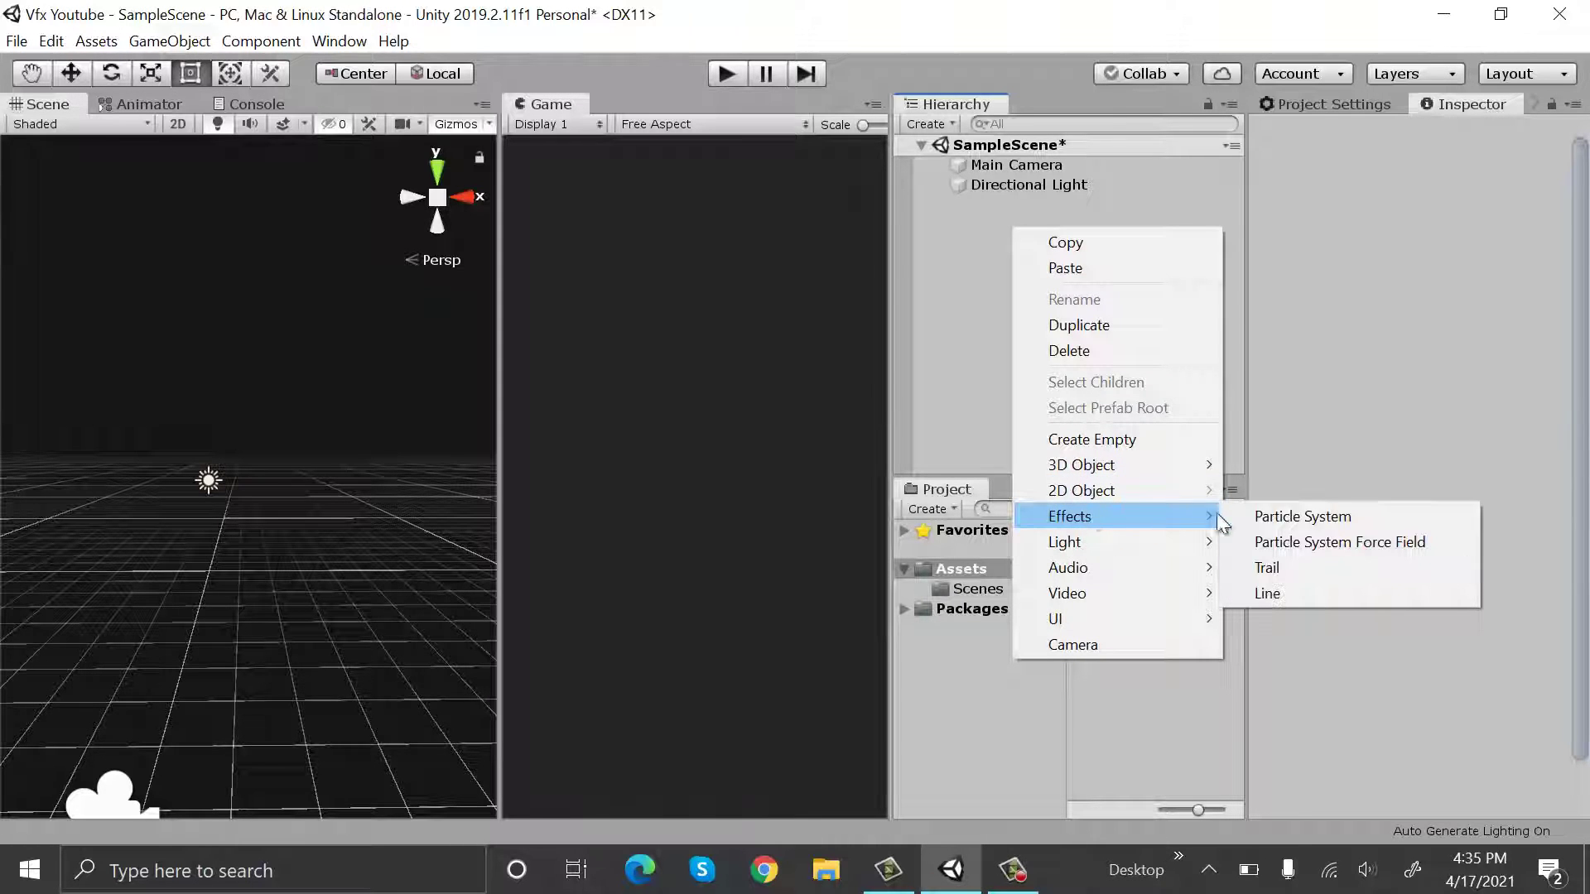
left_click(1280, 516)
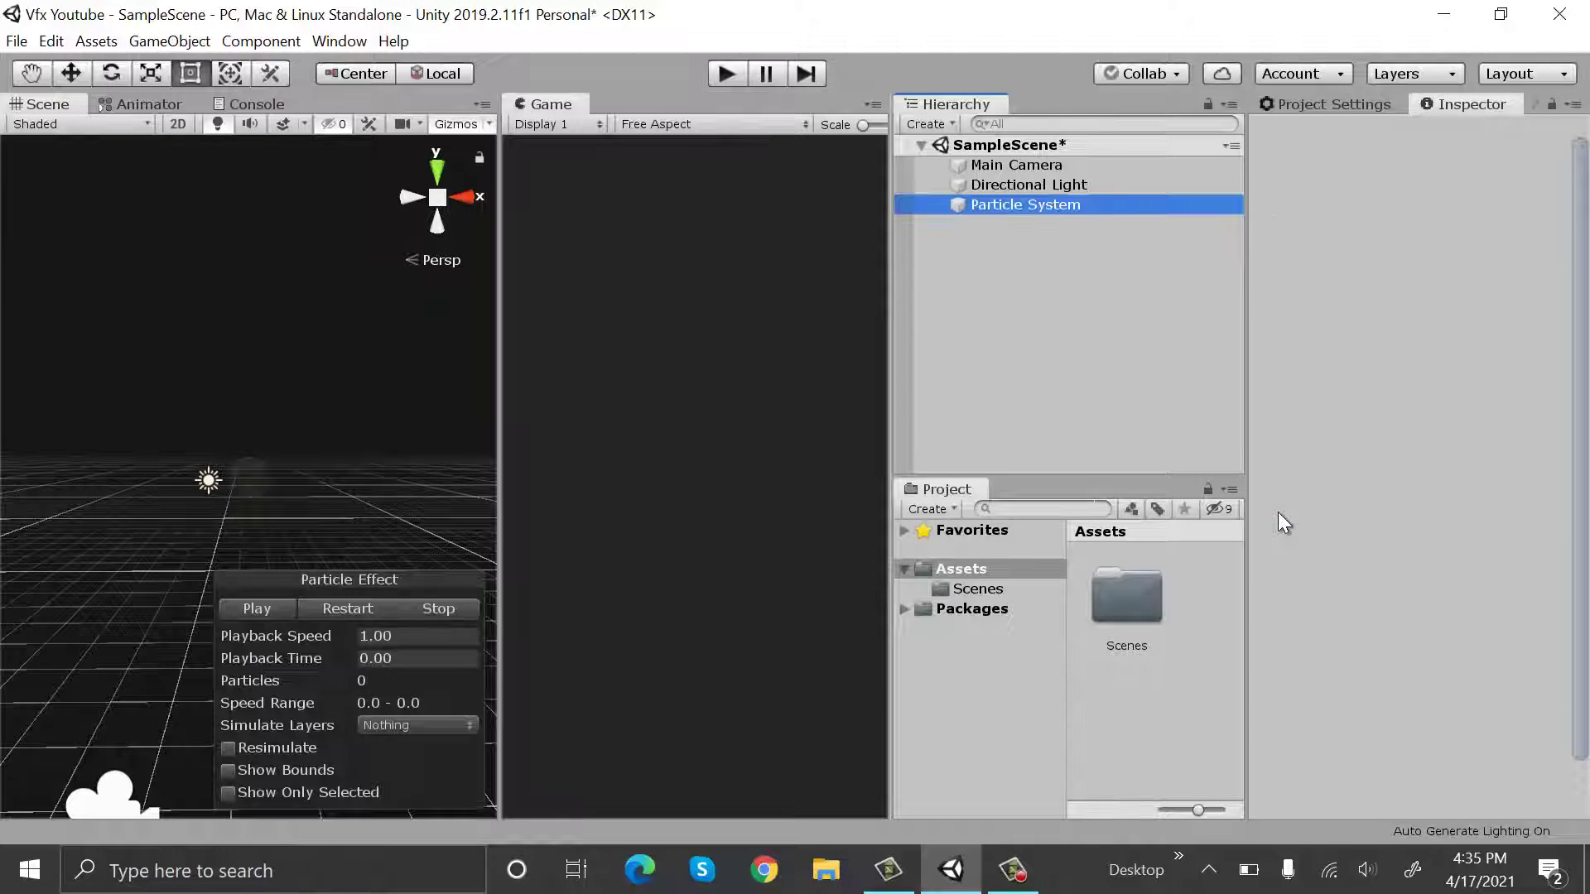
left_click(1458, 135)
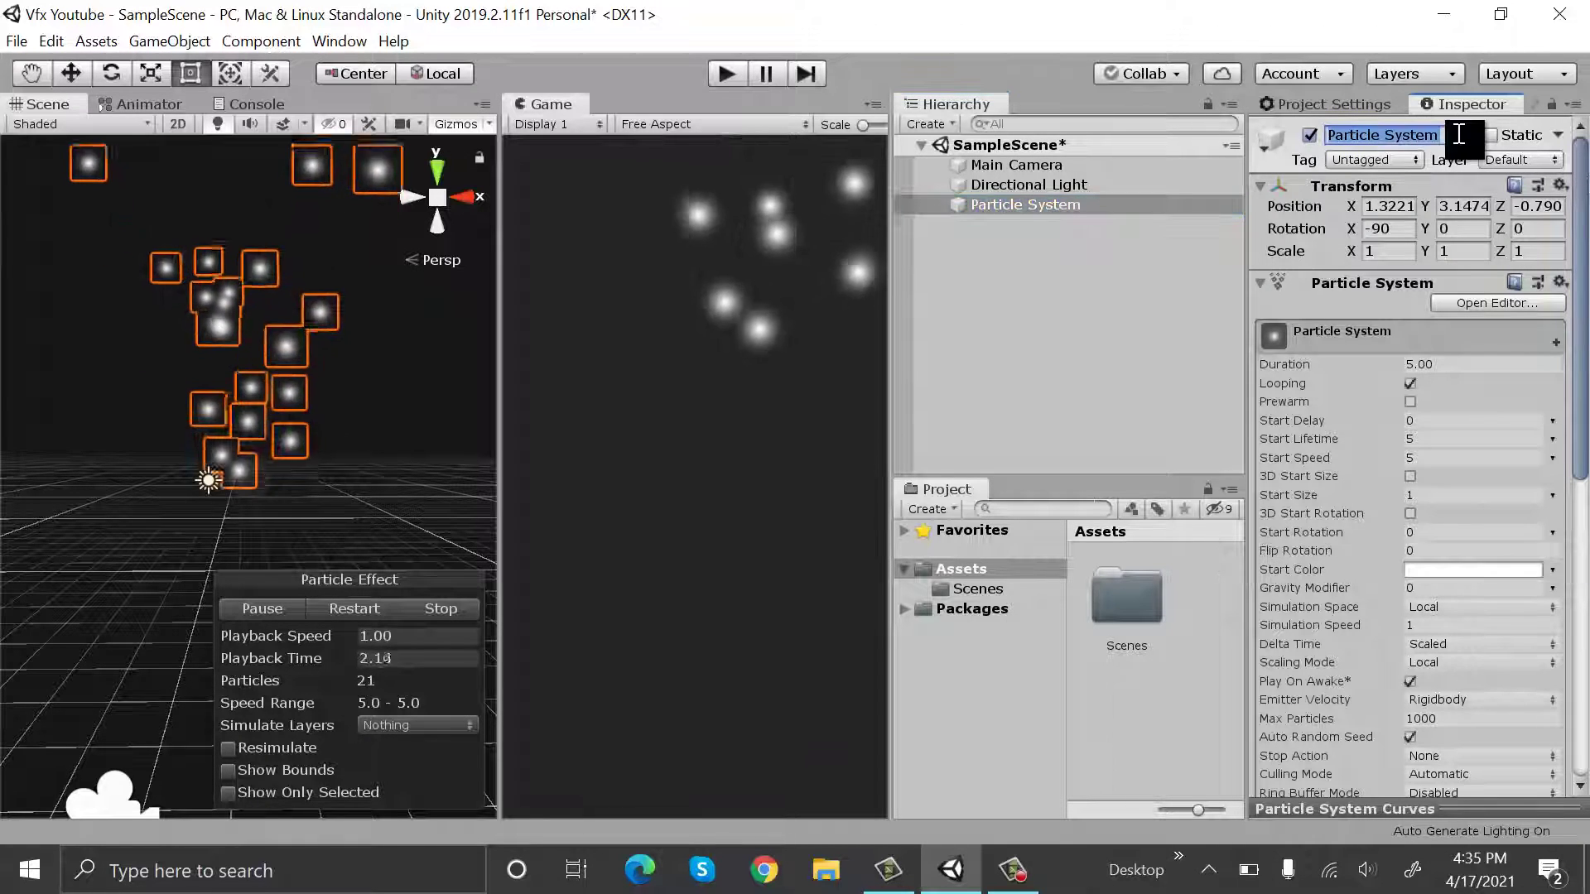
type("HealingSpell")
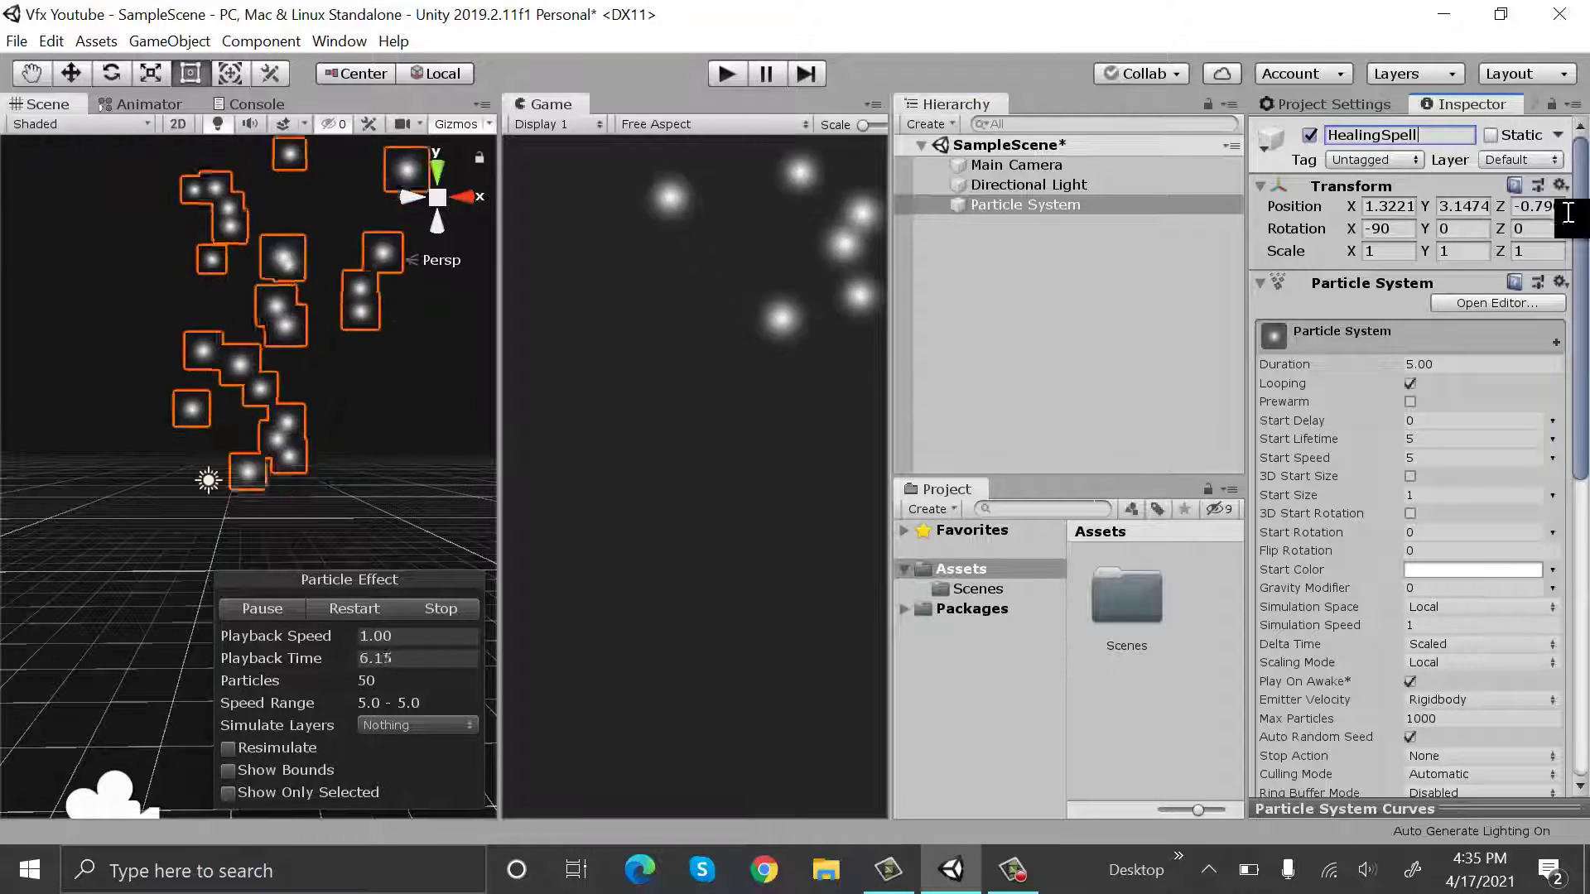
left_click(1560, 185)
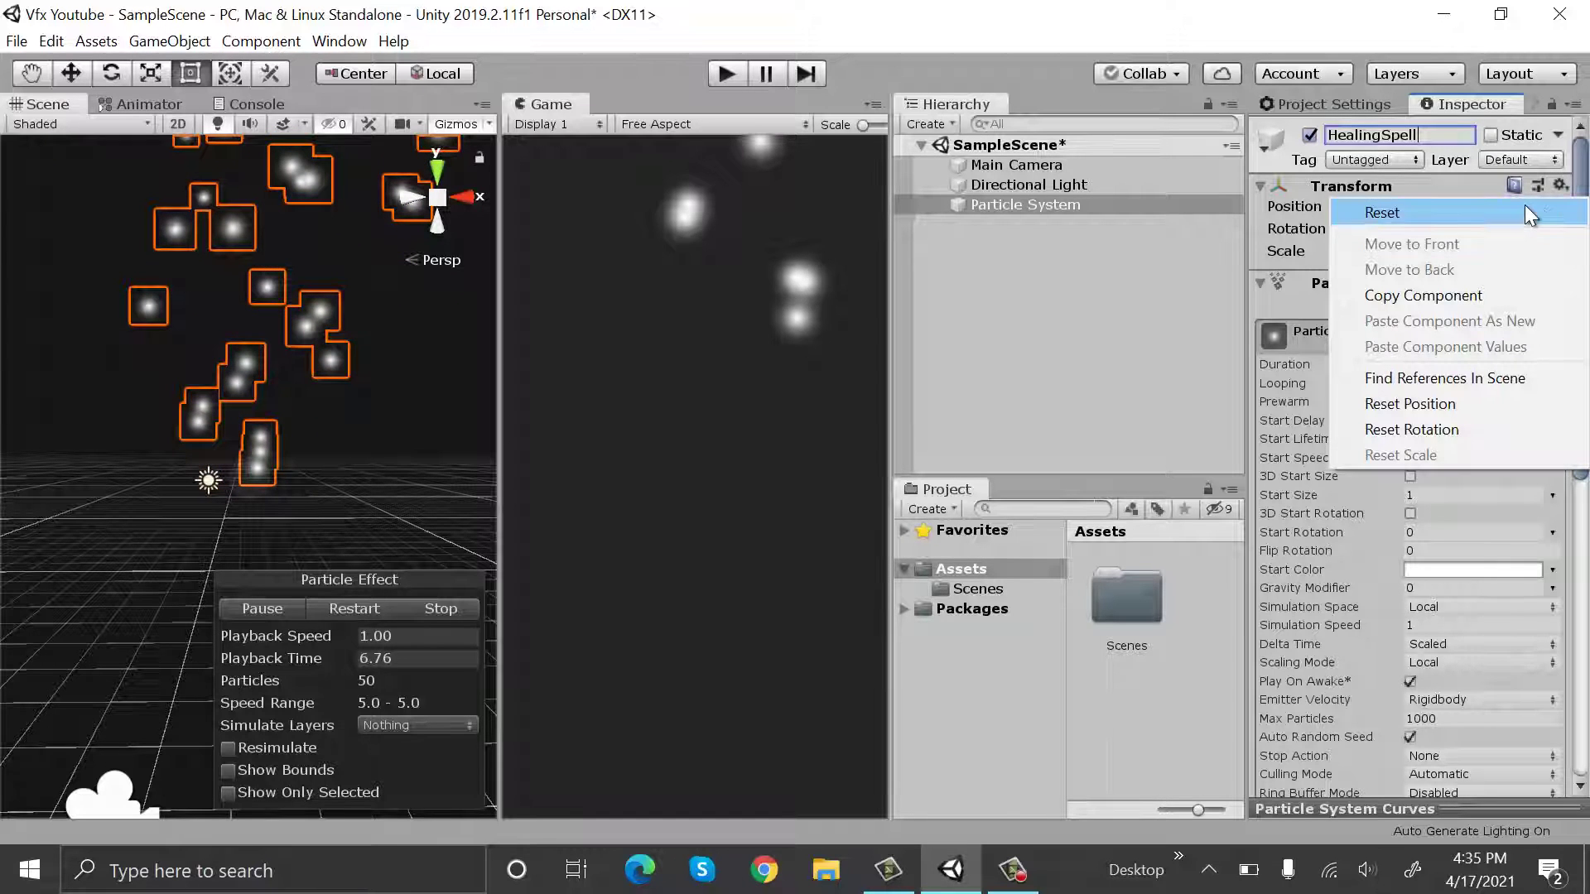
left_click(1523, 208)
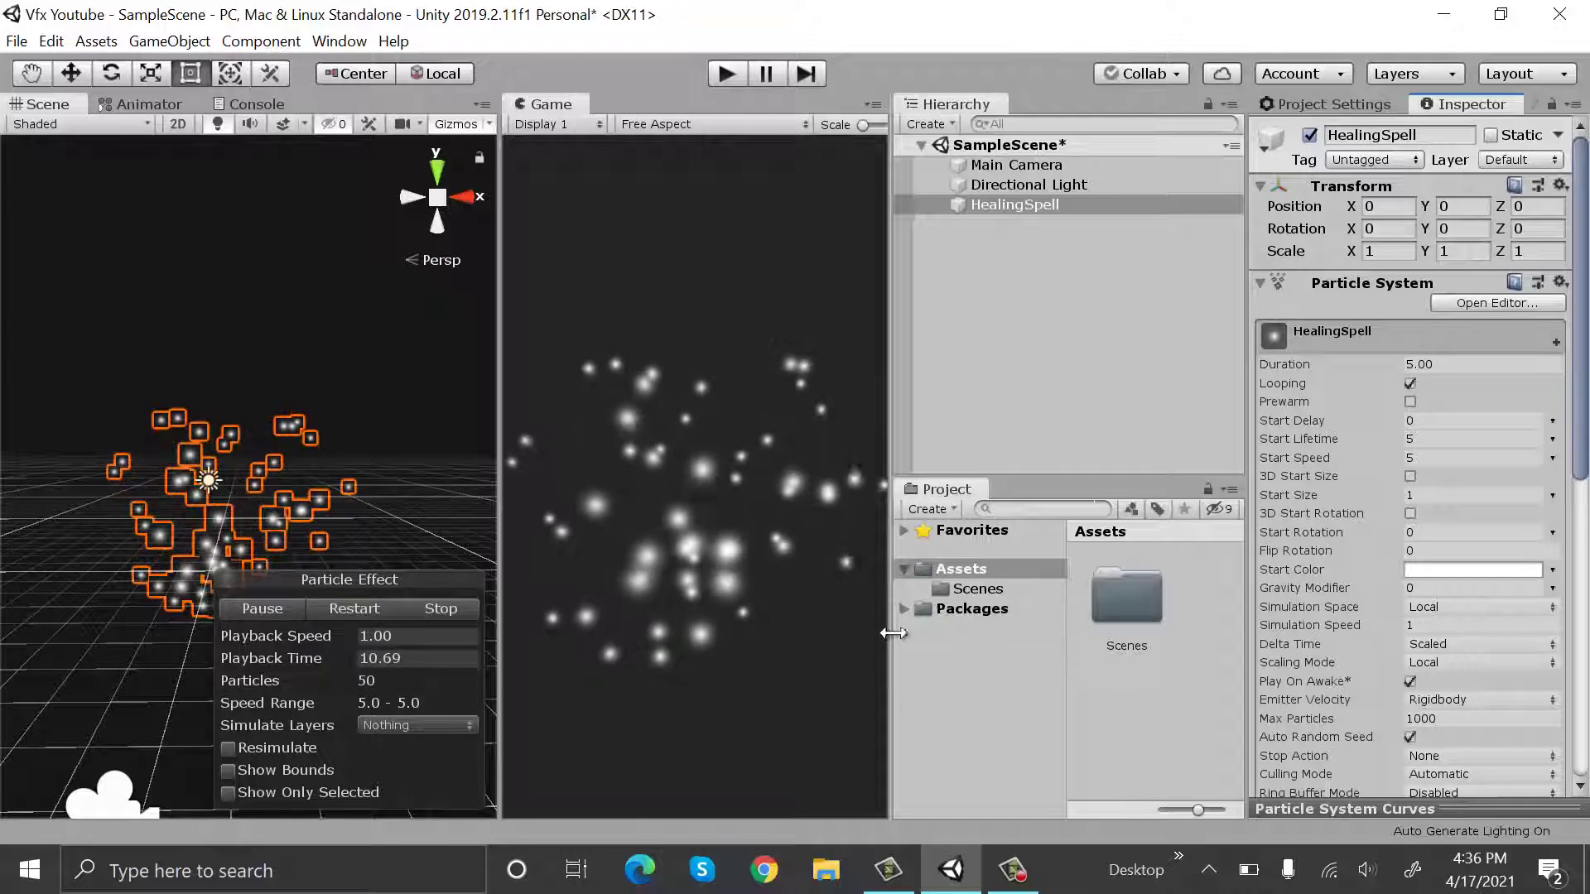
Create a new material in Assets named Base-Mat
right_click(1128, 690)
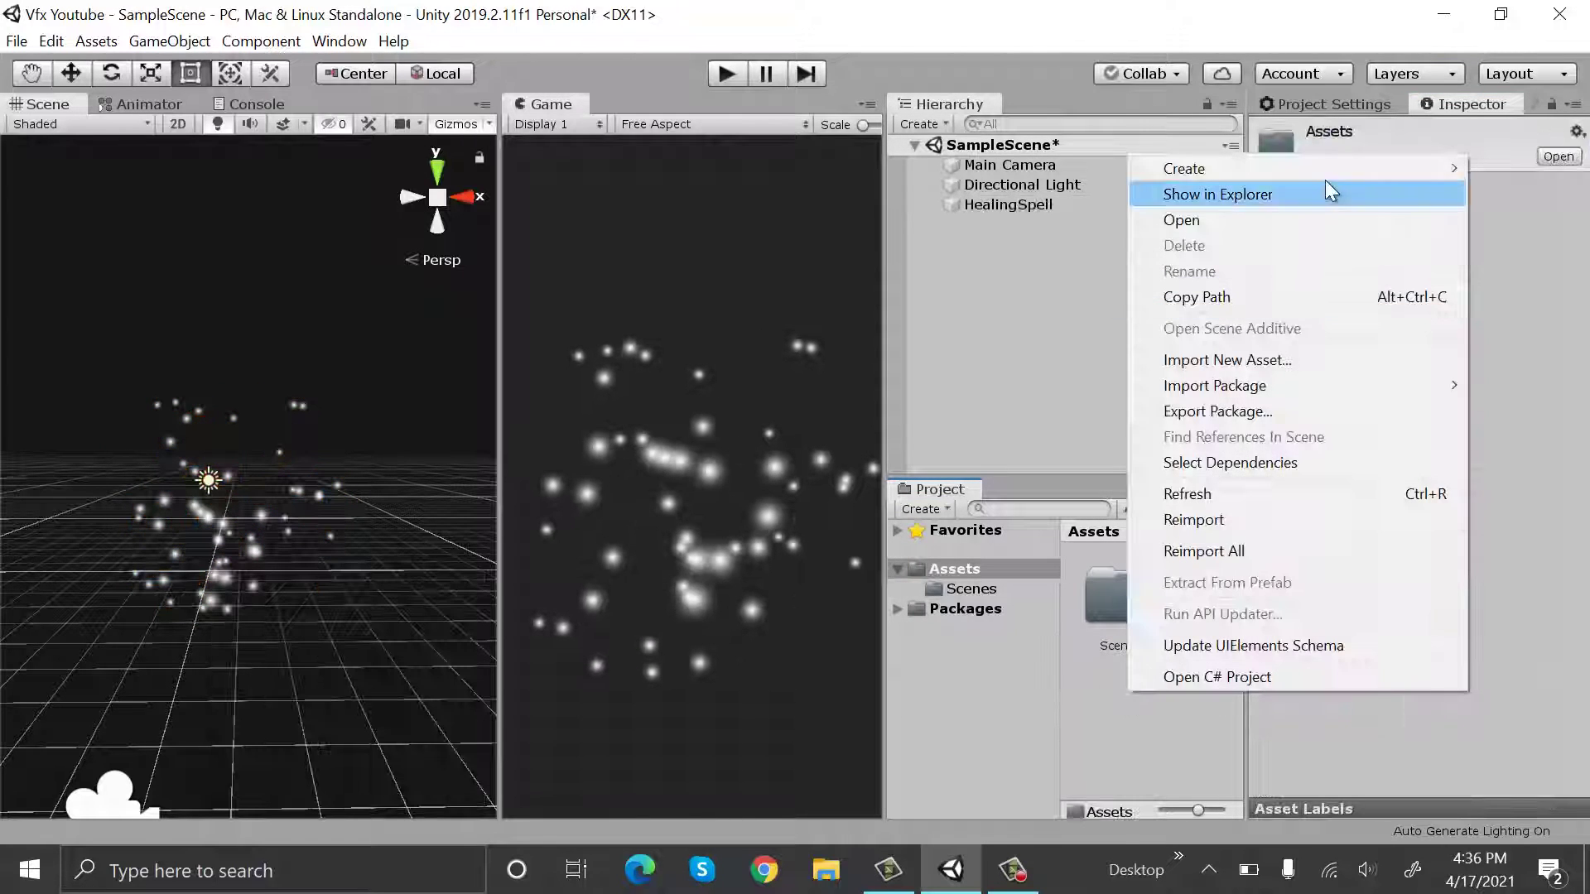
mouse_move(1324, 174)
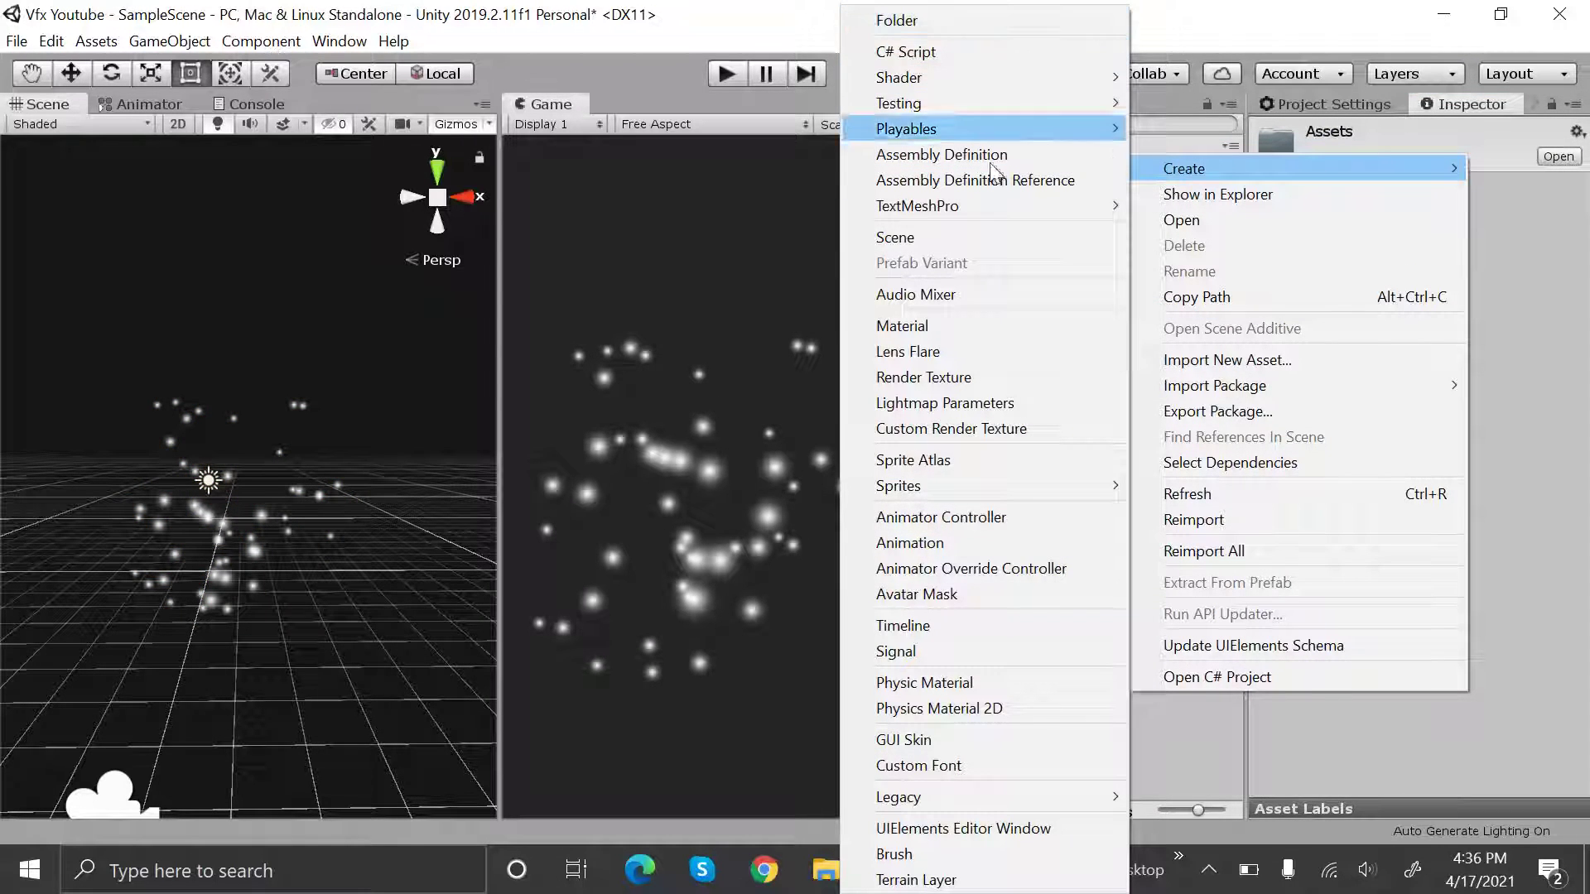
left_click(946, 325)
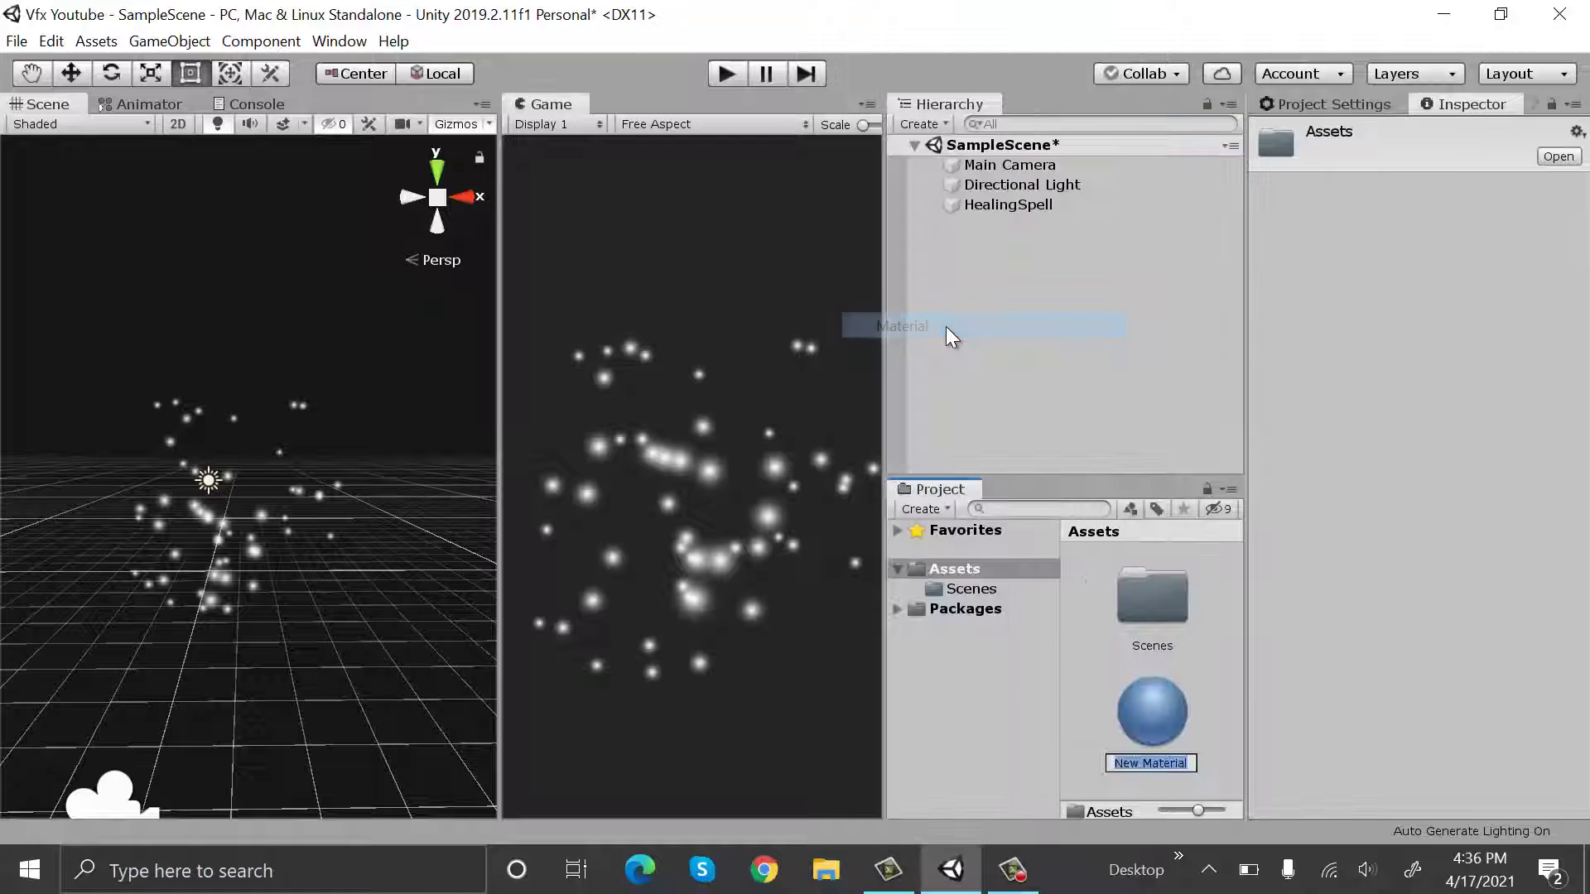
type("Base-")
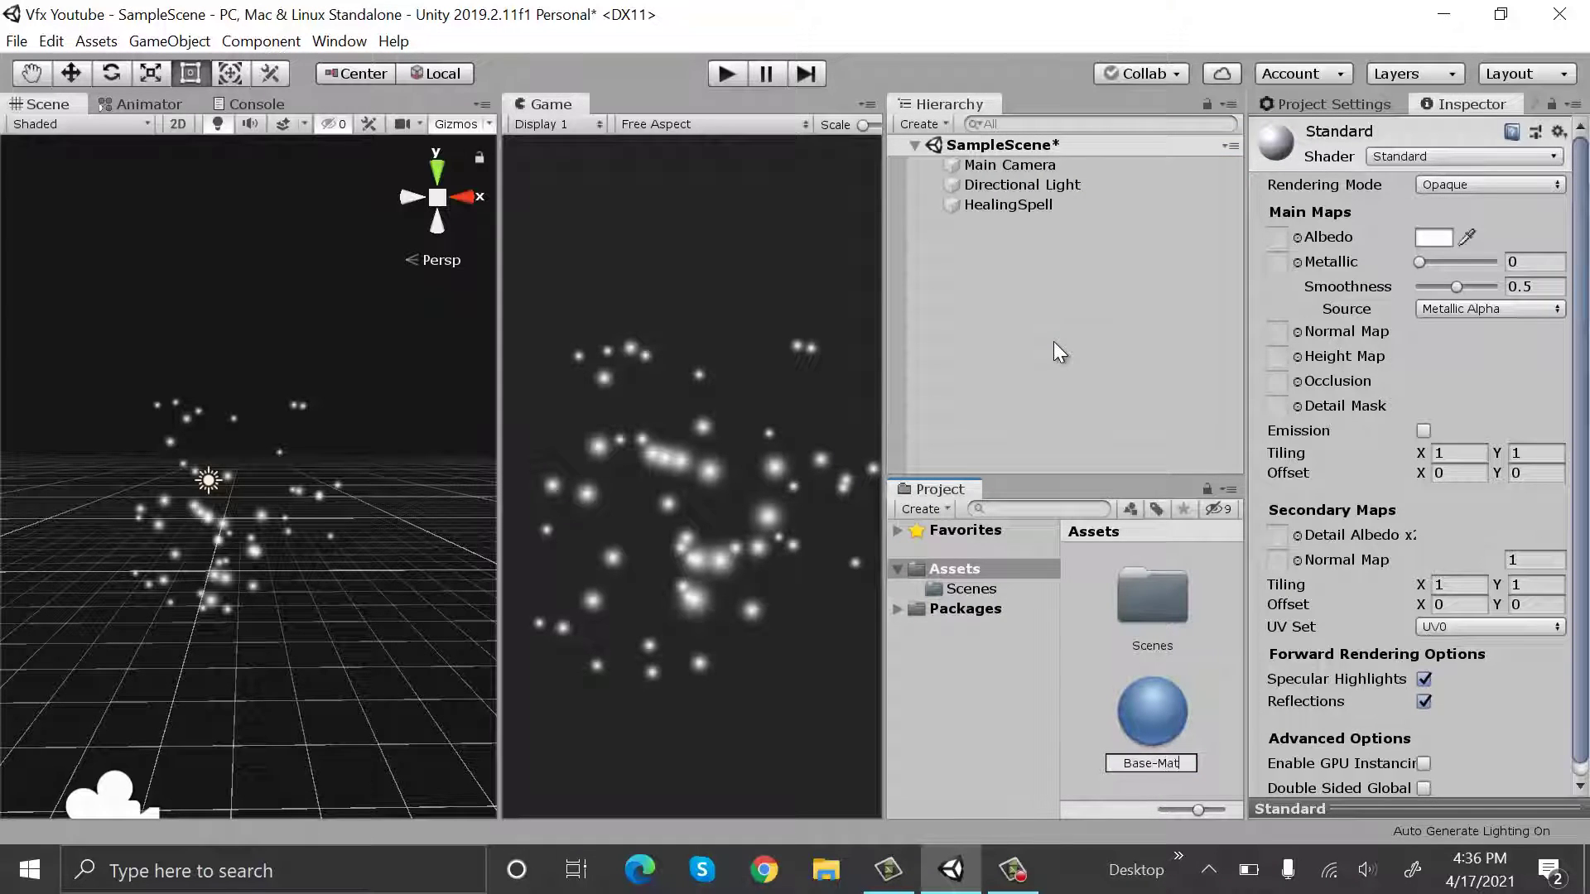
type("Mat")
key("Return")
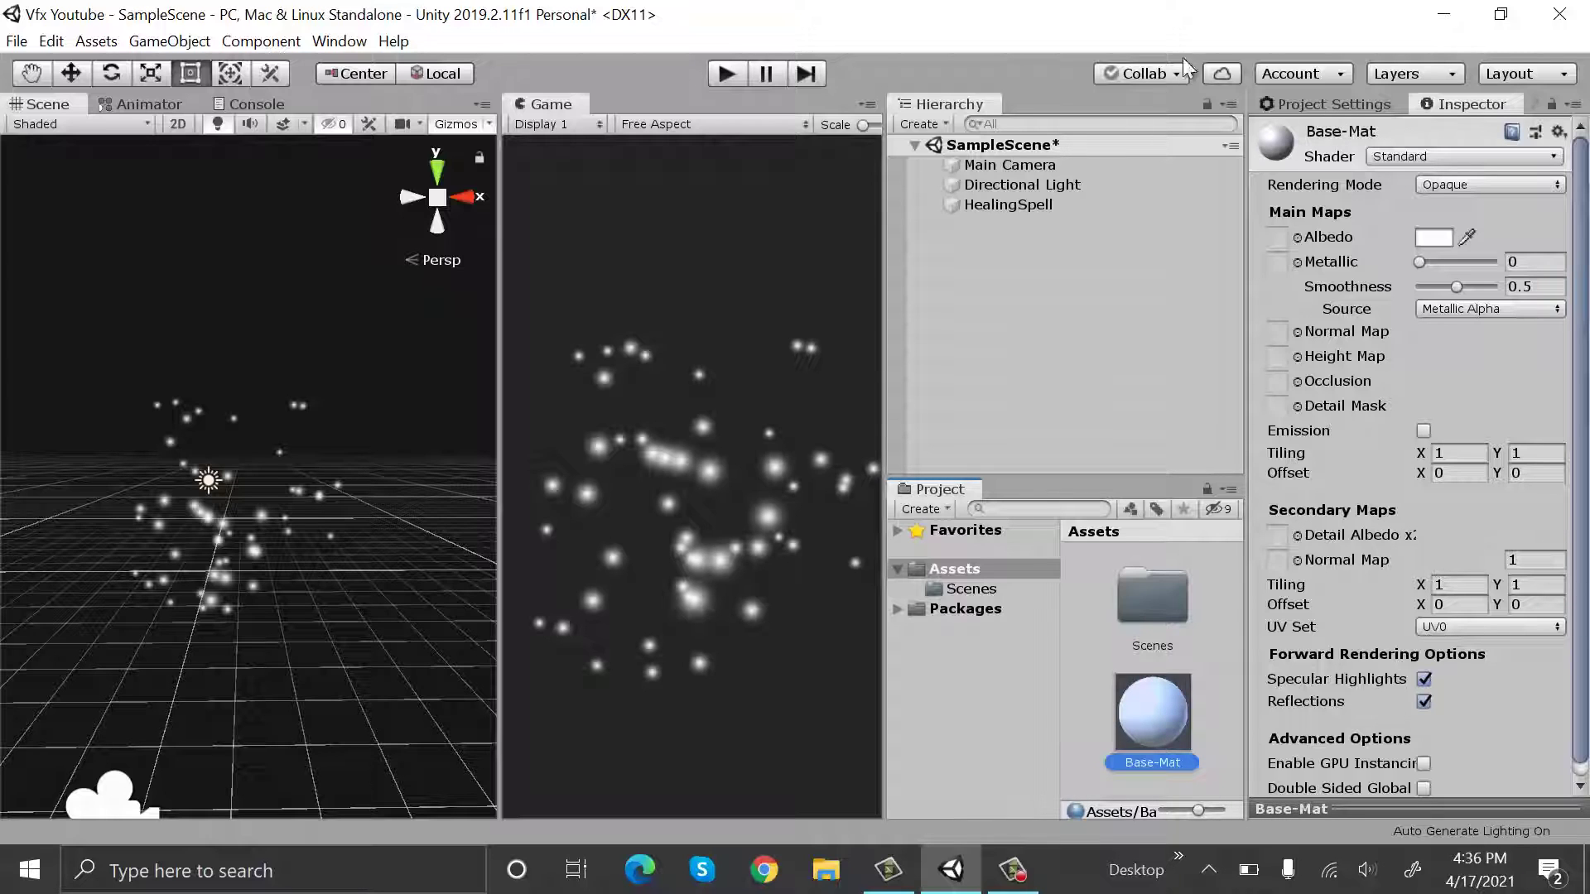
Set Base-Mat's shader to Legacy Shaders > Particles > Additive
left_click(1432, 157)
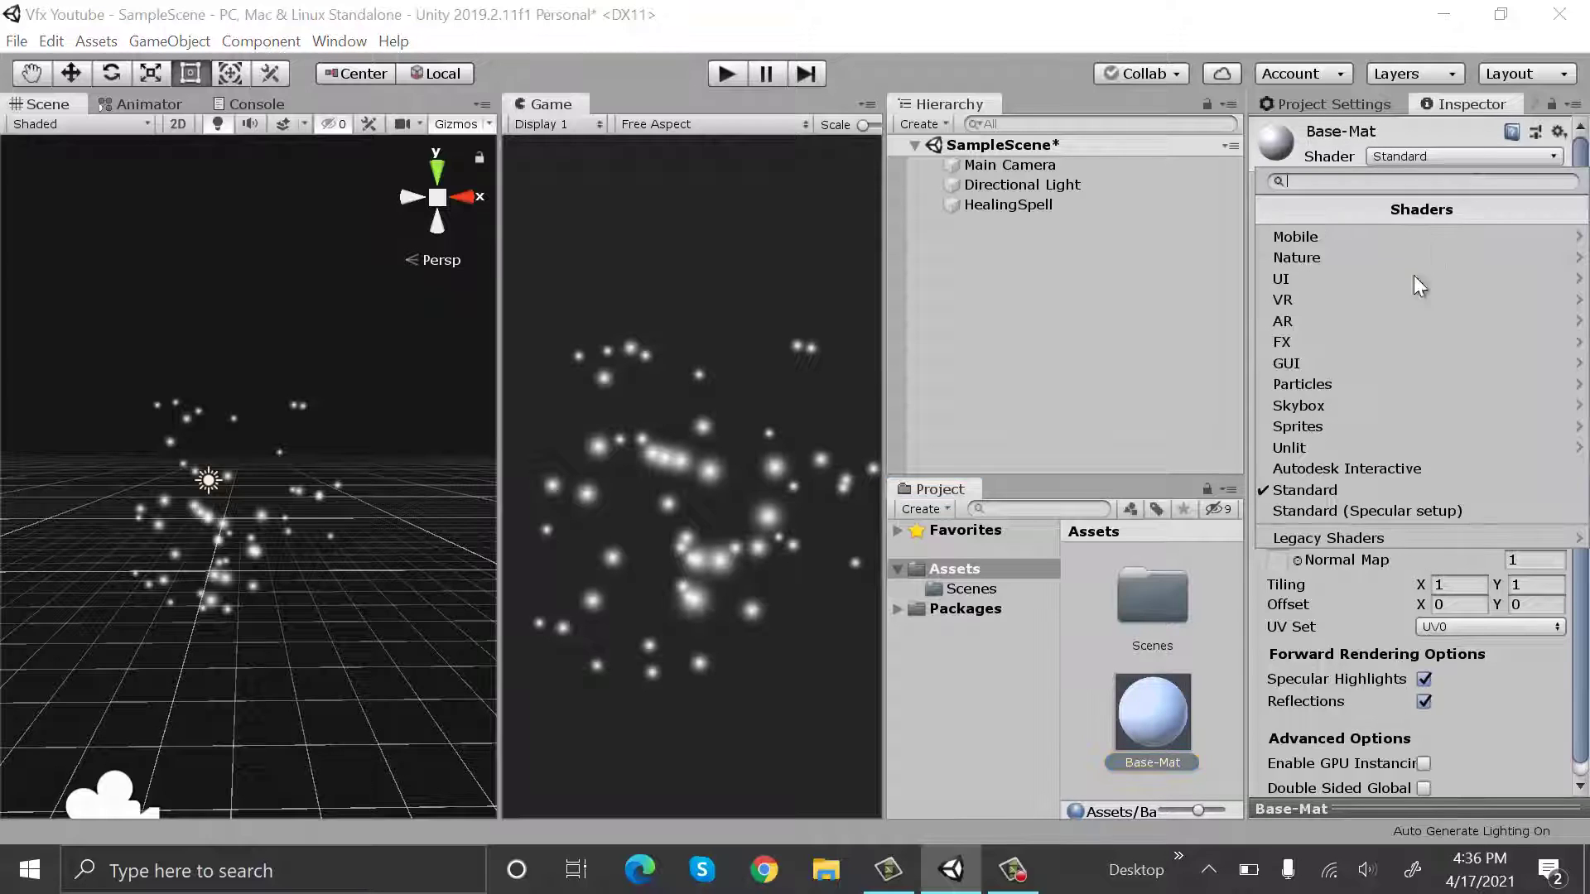
left_click(1363, 539)
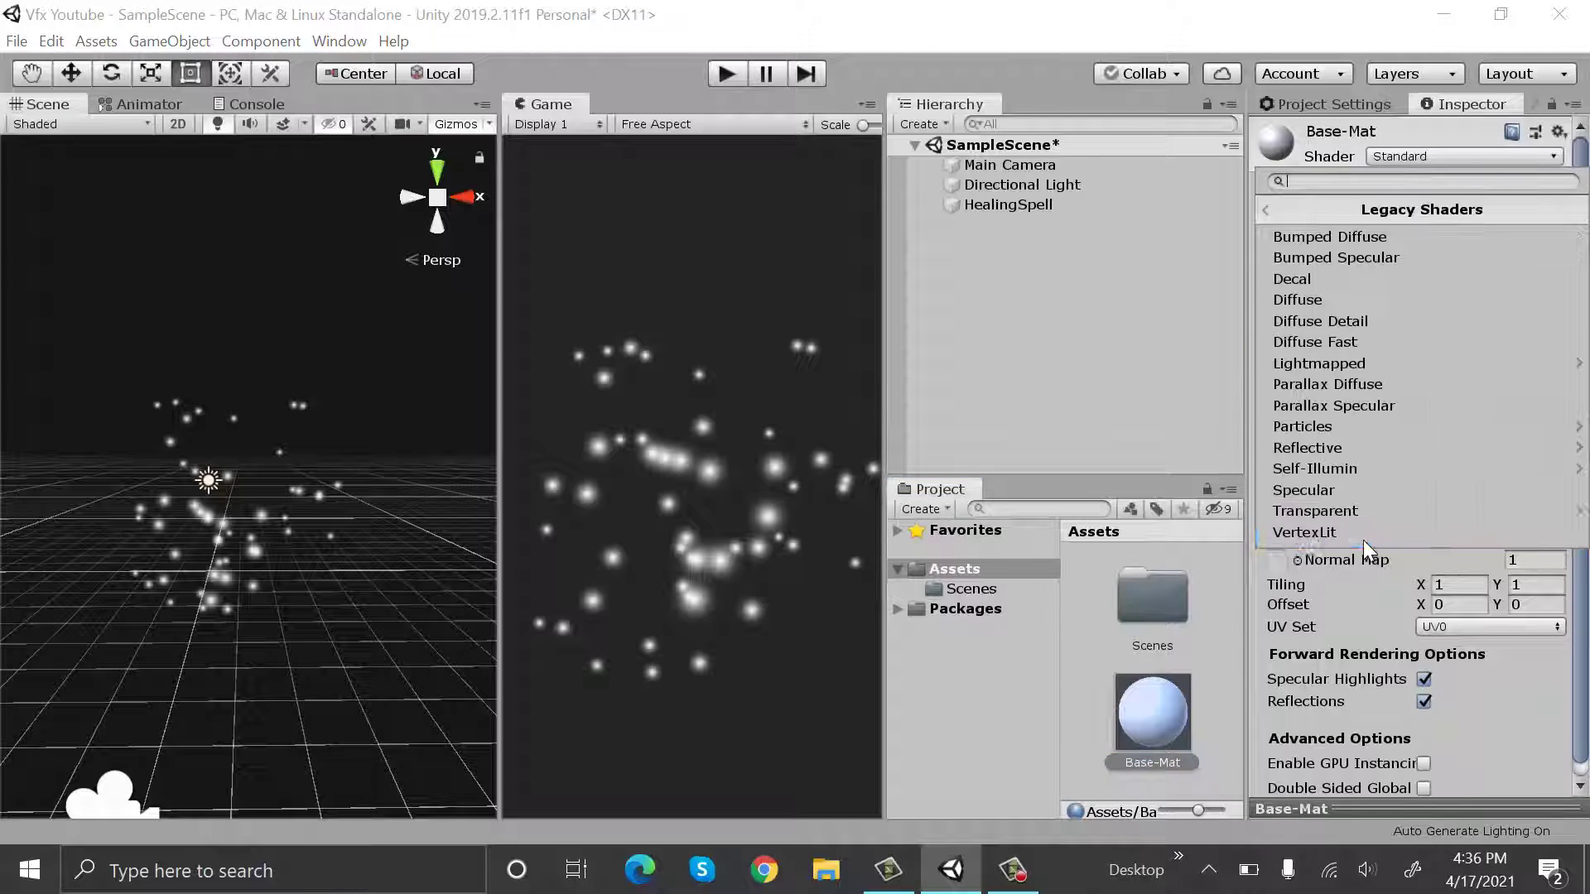
left_click(1396, 425)
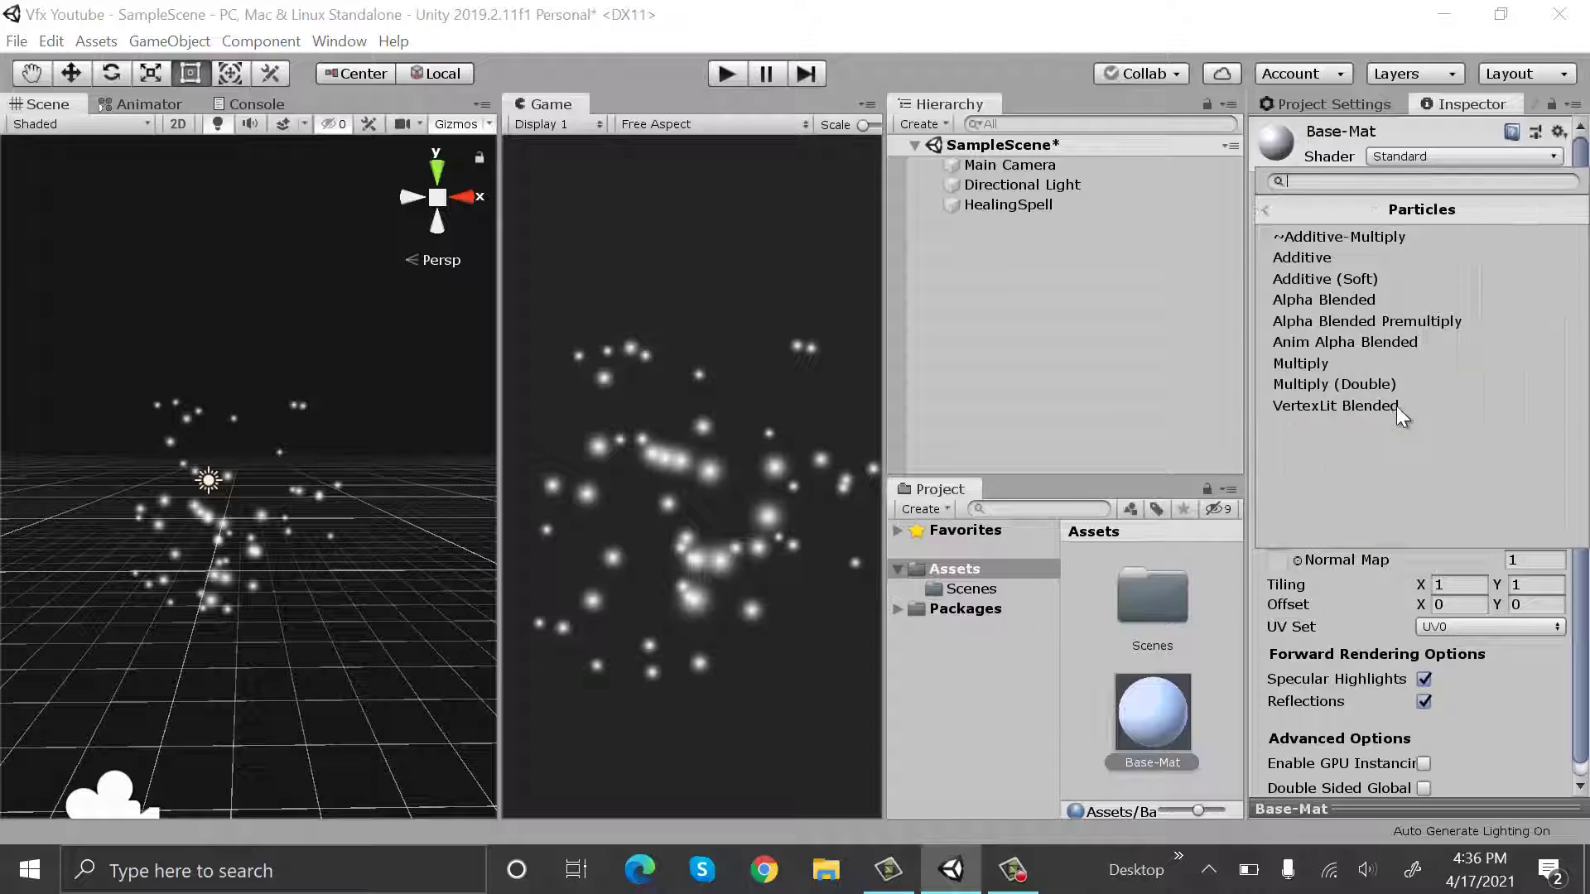
left_click(1417, 273)
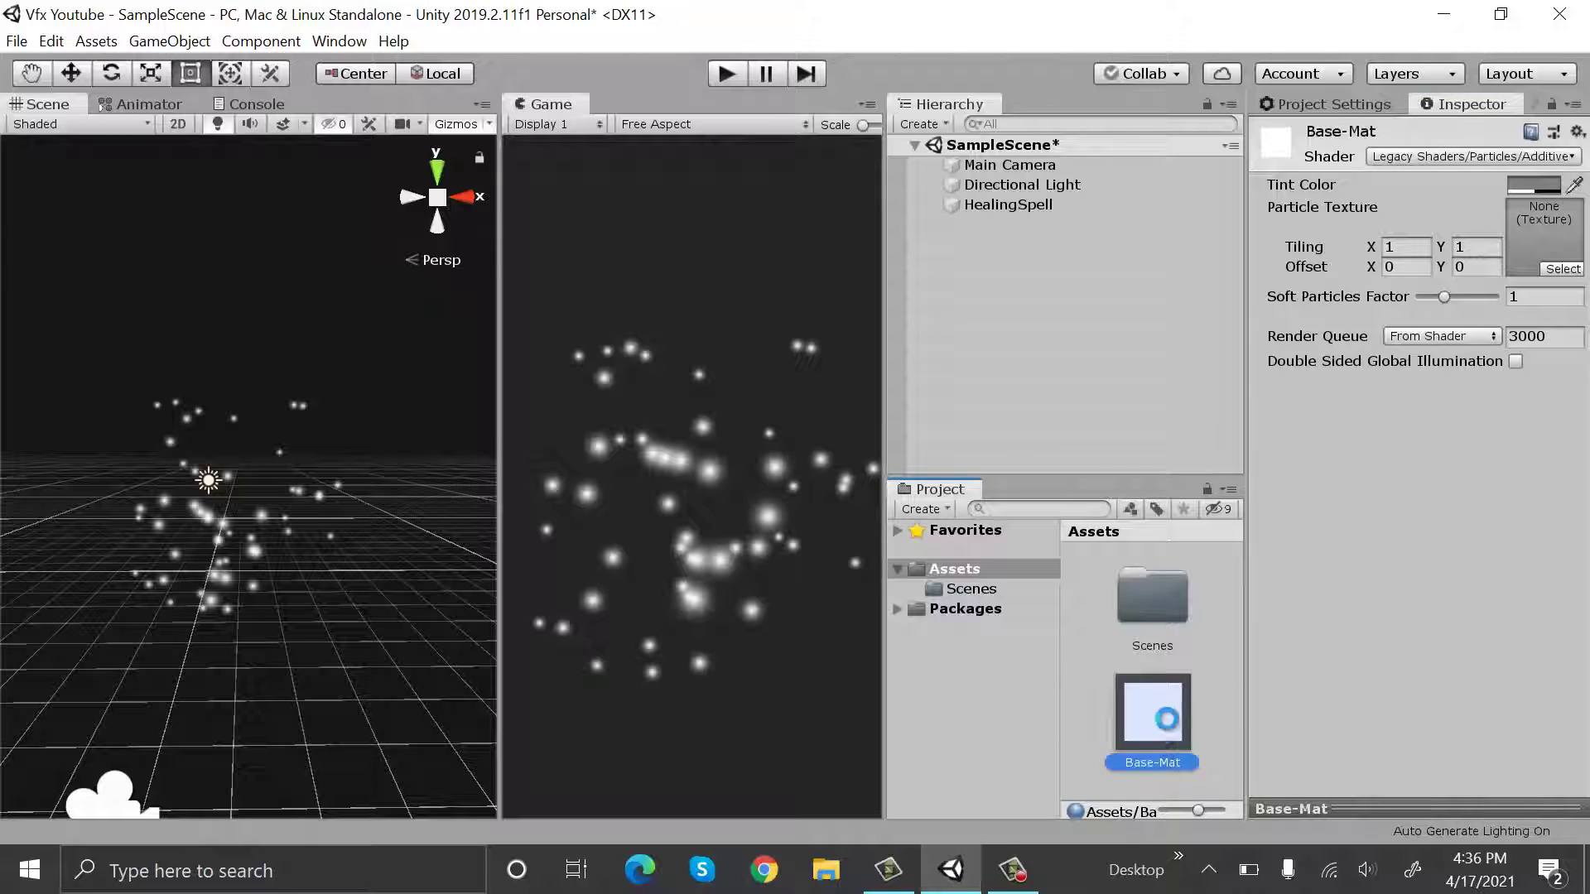
Duplicate Base-Mat and rename the copy Center_mat
key("ctrl+d")
scroll(1202, 669, "down", 1)
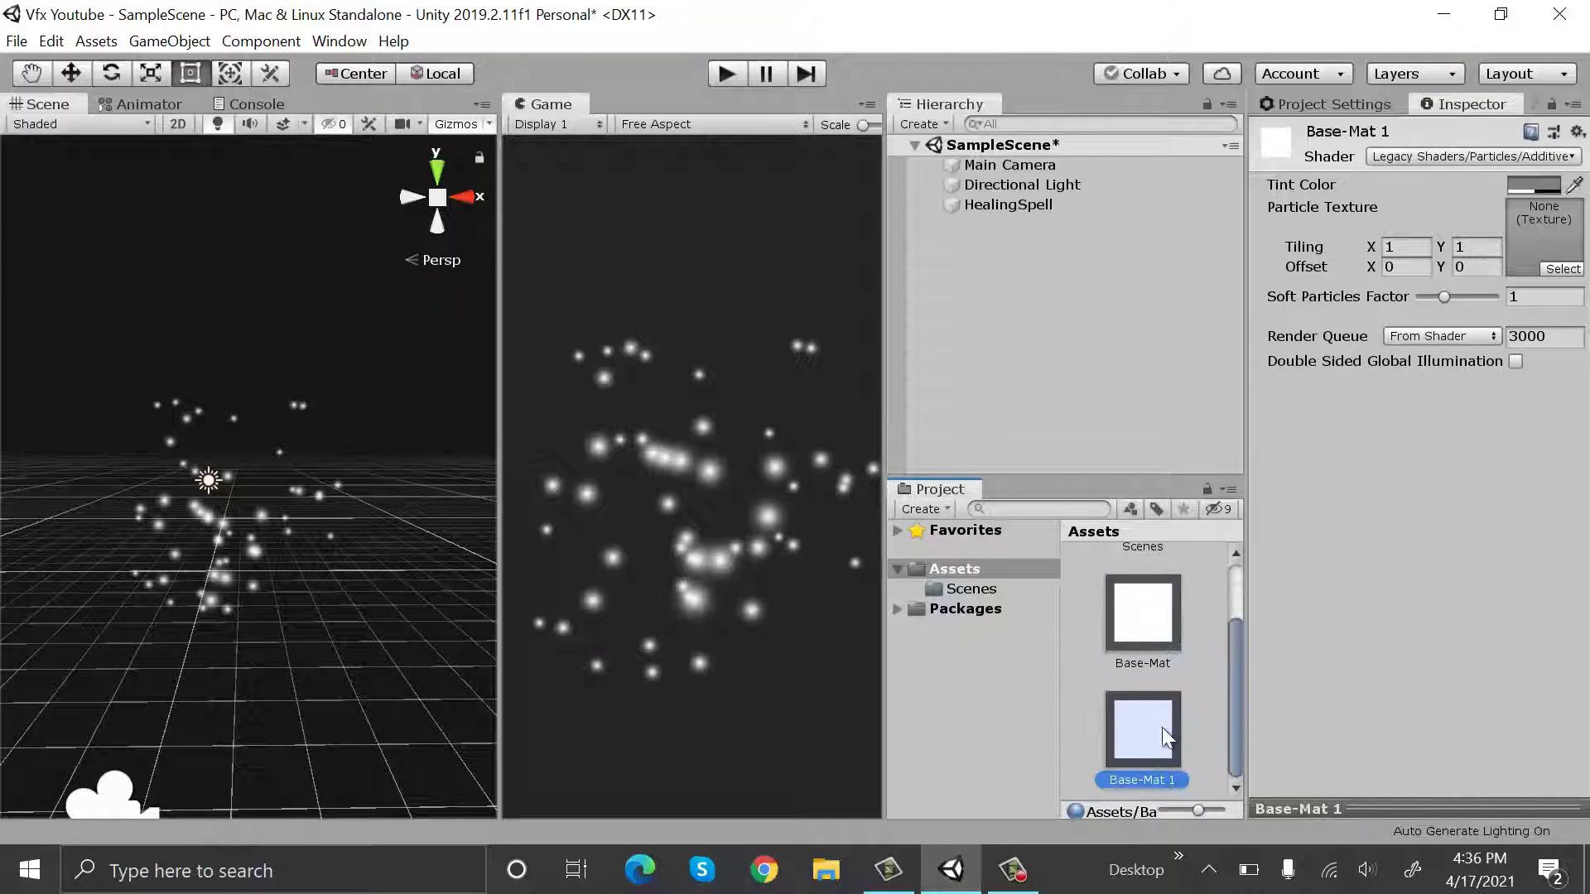
right_click(1160, 727)
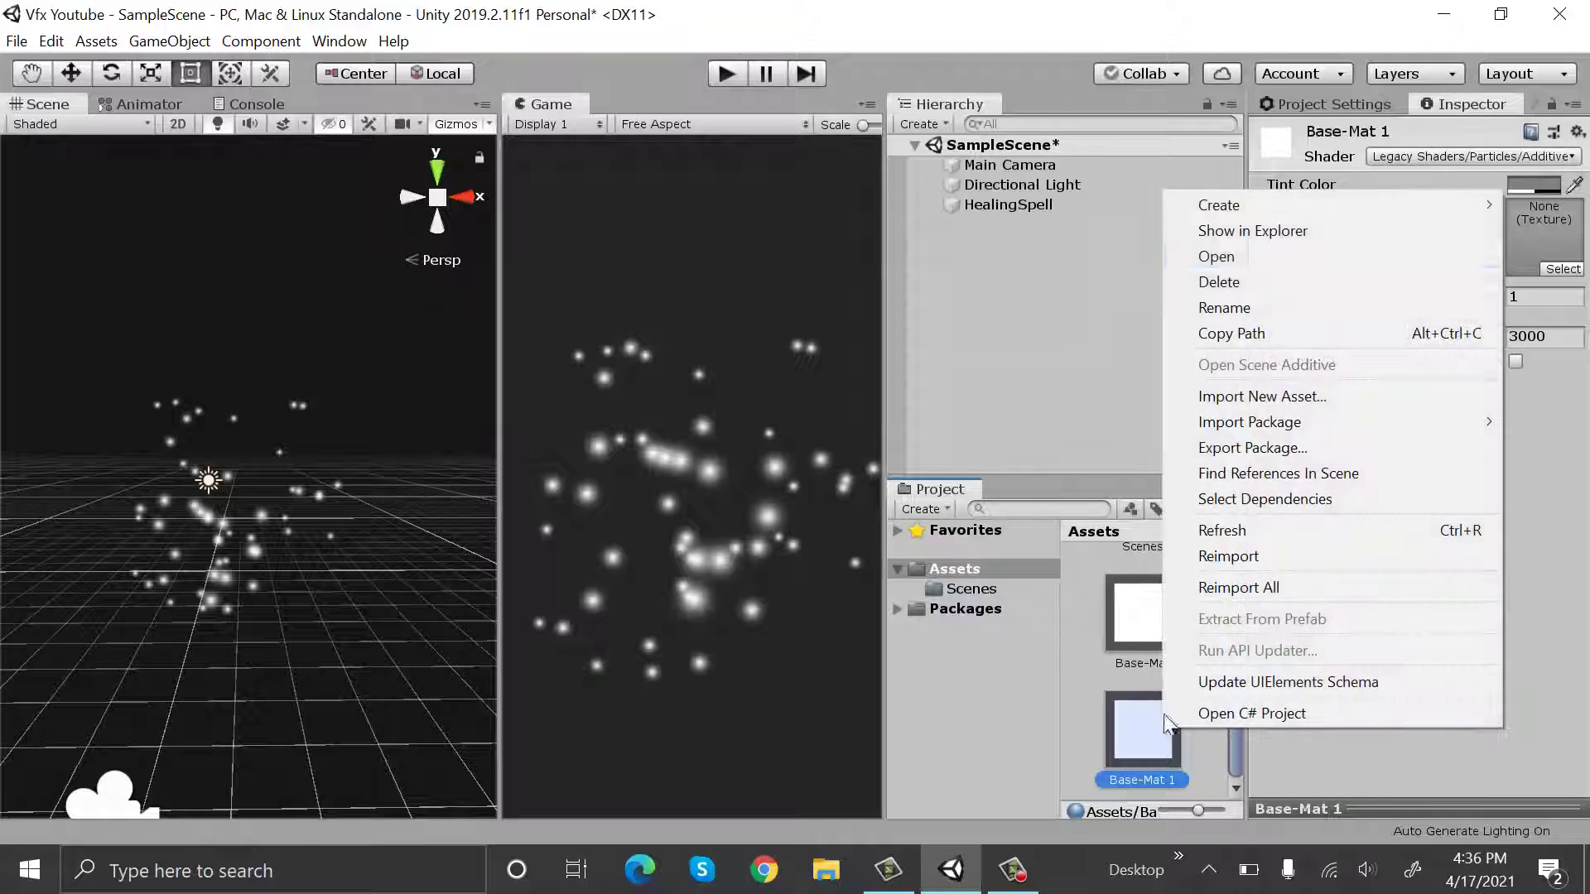
left_click(1298, 308)
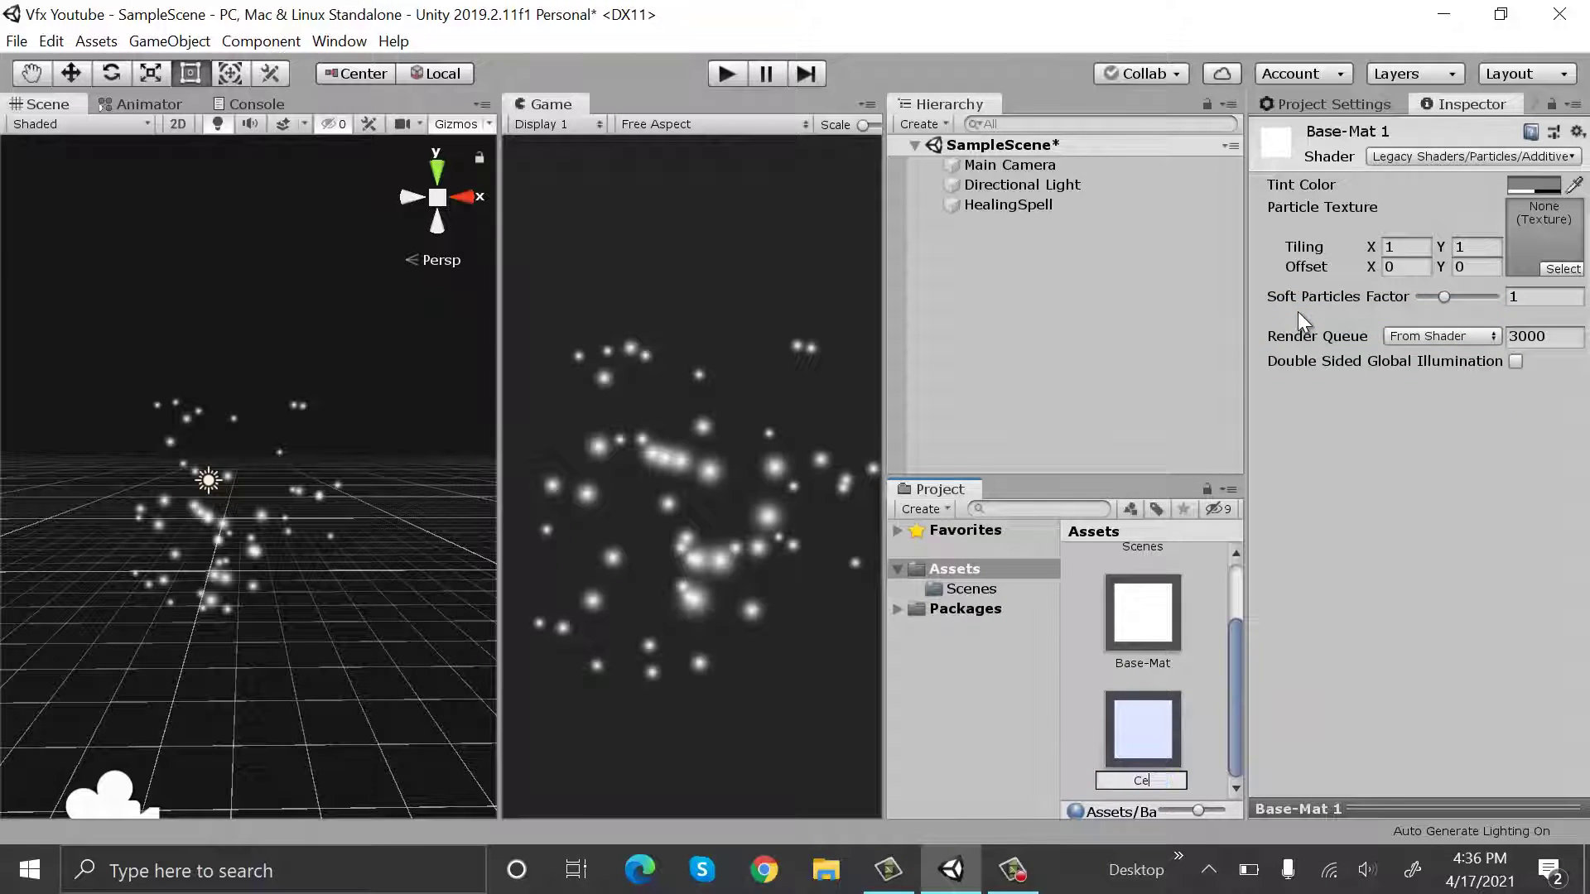
type("Center_mat")
key("Return")
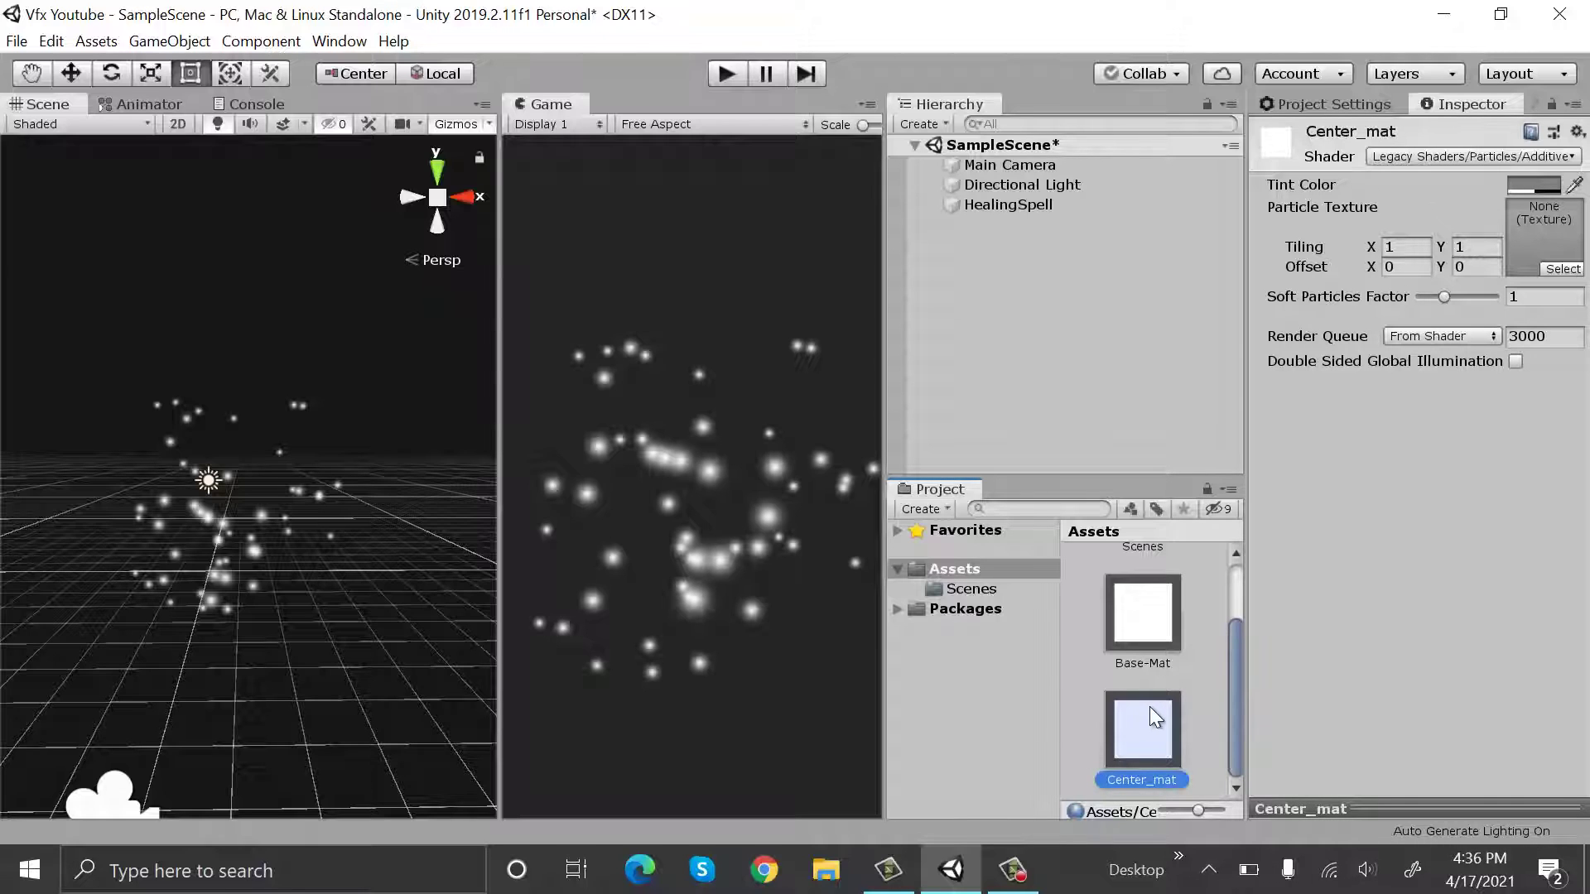
Duplicate Center_mat and rename the copy Light_mat
key("ctrl+d")
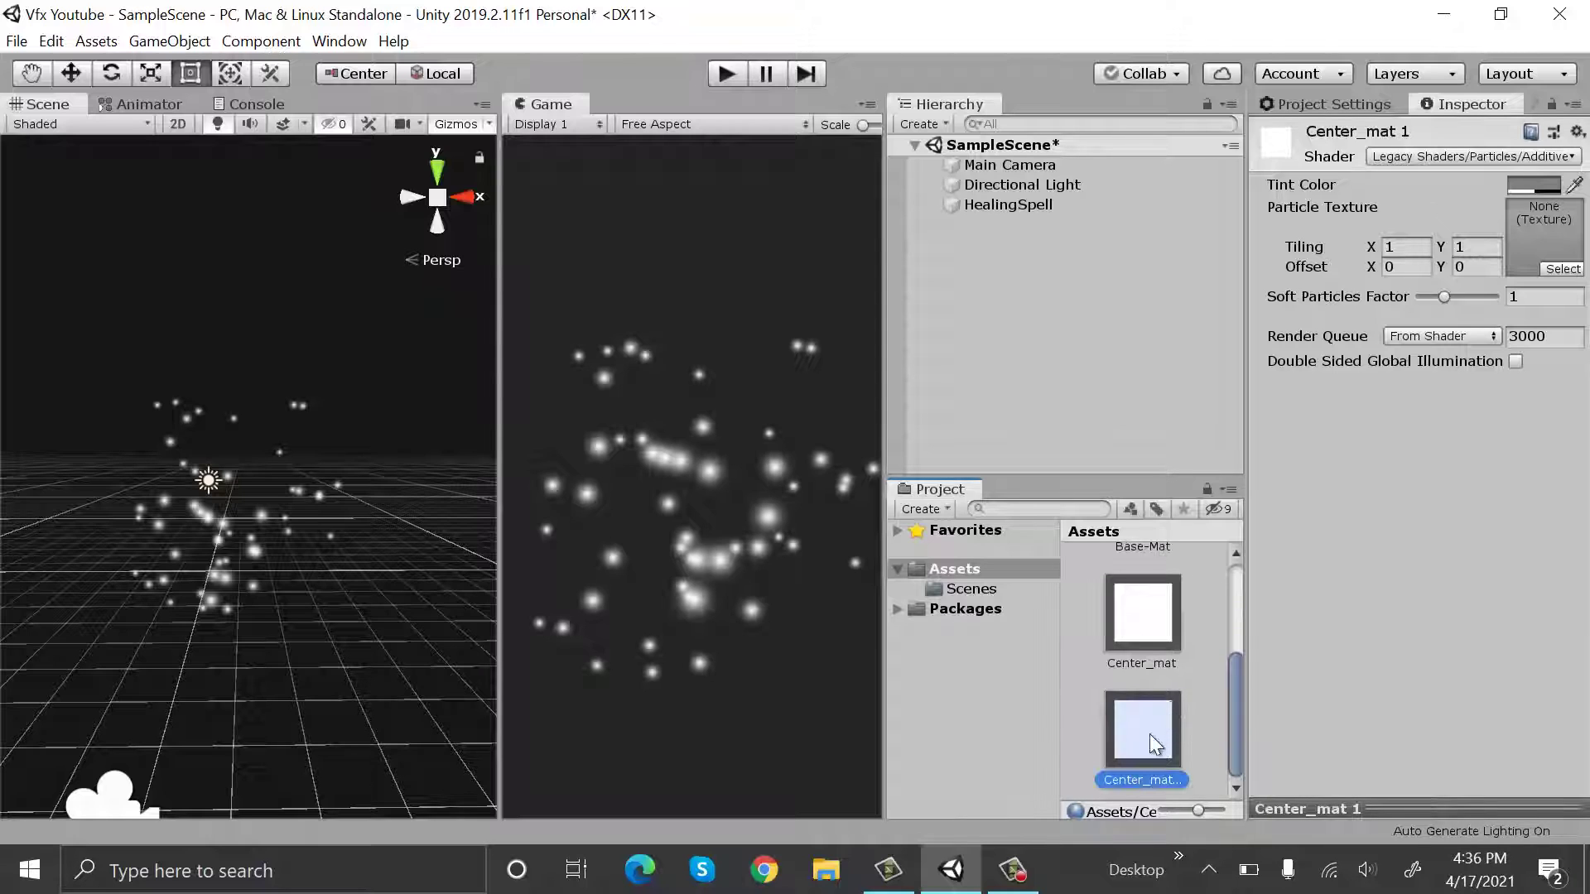
right_click(1151, 732)
left_click(1302, 313)
type("Light_mat")
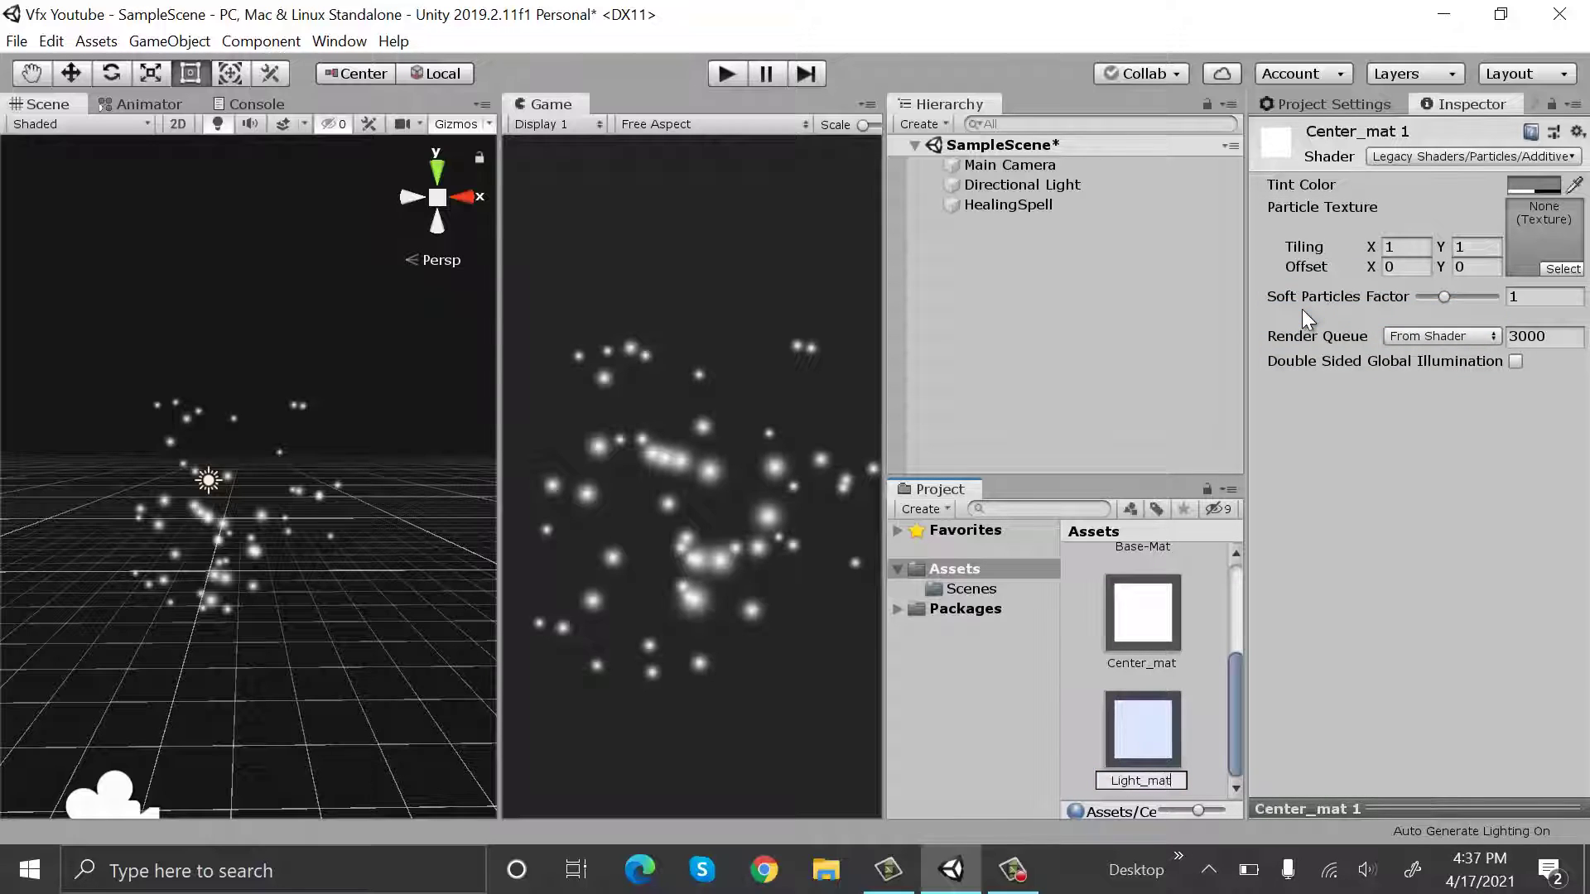
key("Return")
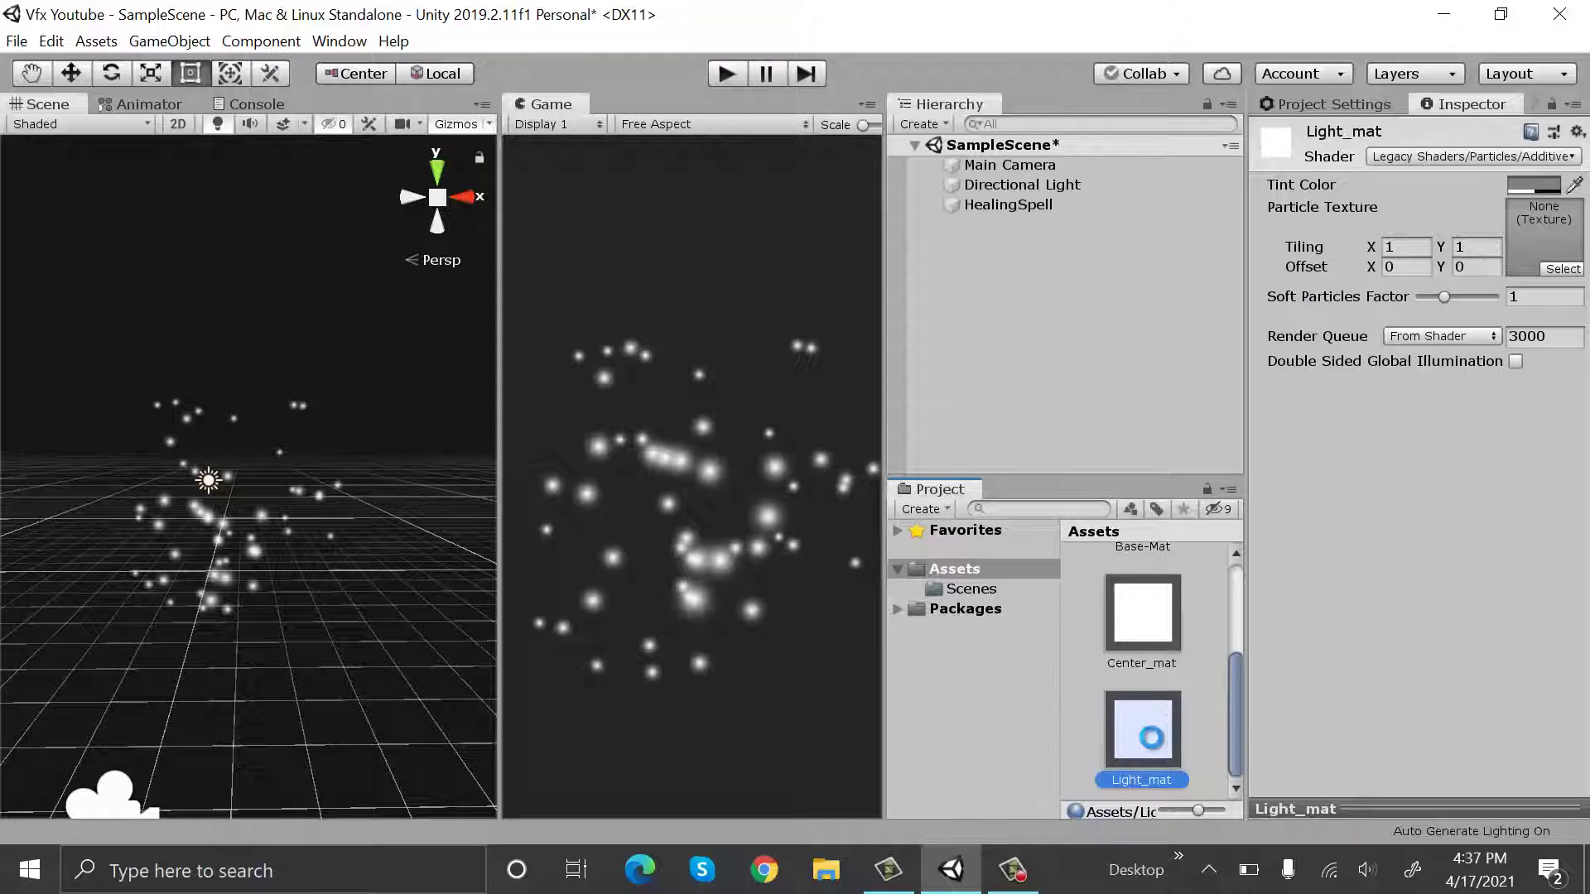
Duplicate Light_mat and rename the copy Verticl Cuts
key("ctrl+d")
right_click(1159, 718)
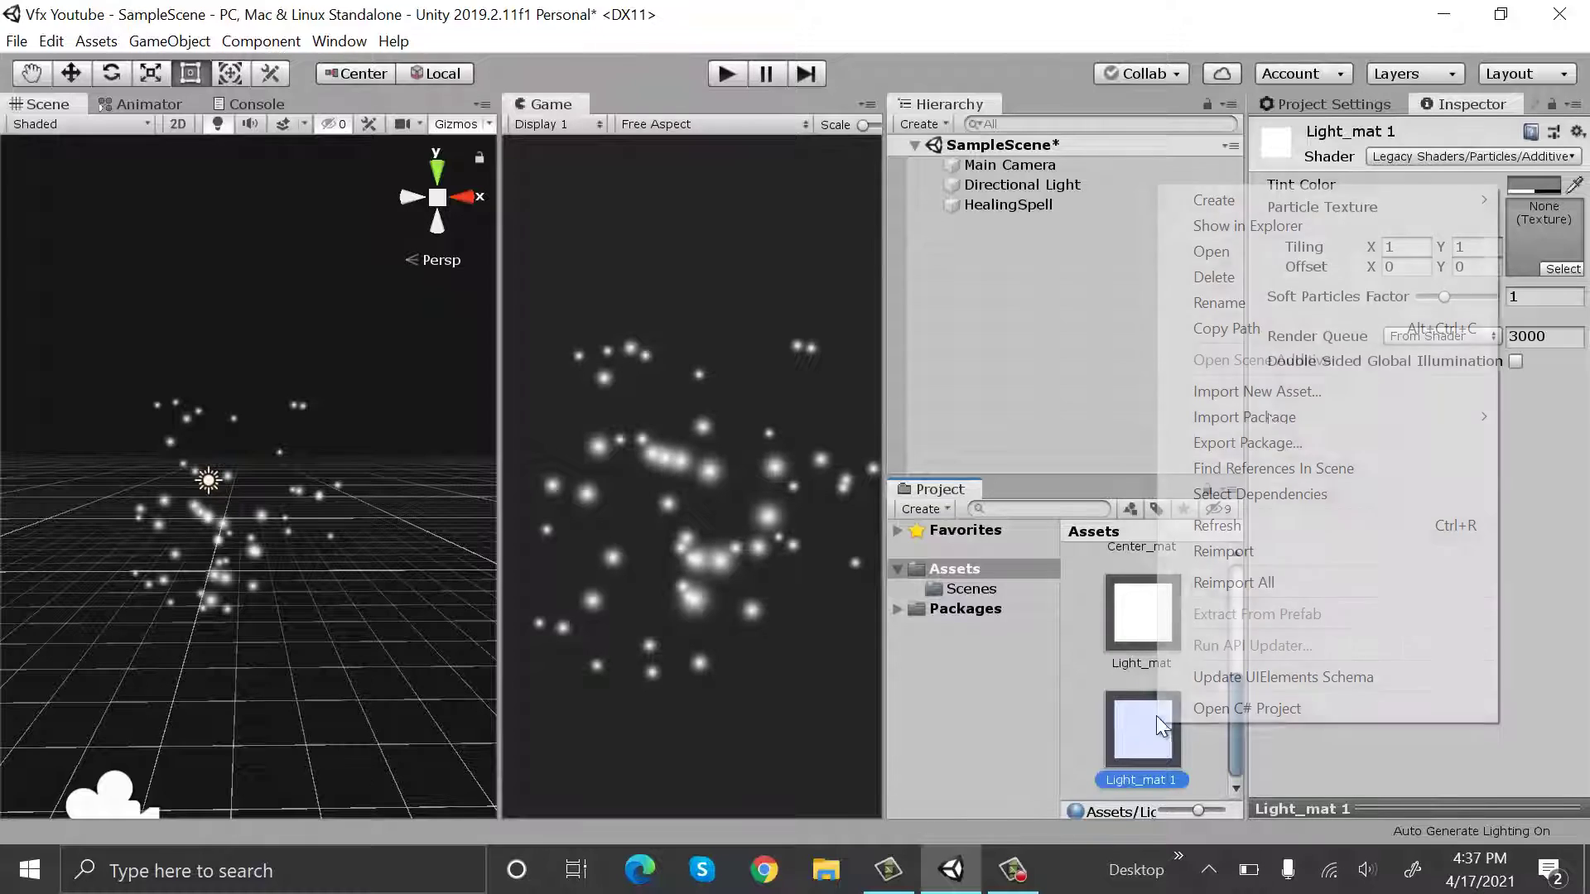
left_click(1321, 293)
type("Ver")
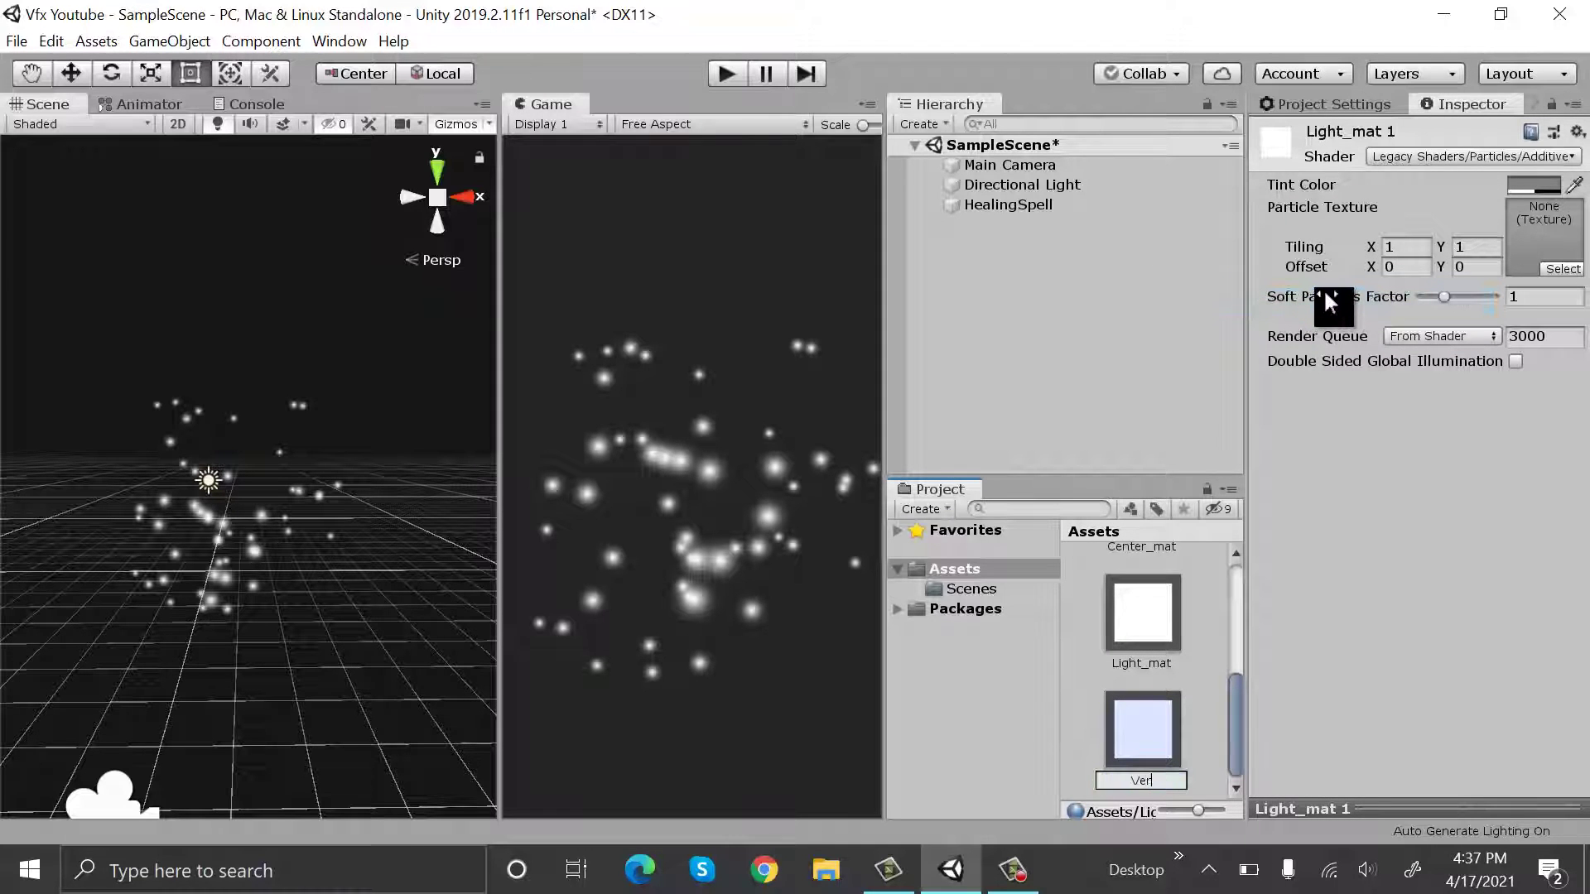
type("ticl Cuts")
key("Return")
Shrink the asset thumbnails and select the four texture images on the desktop
left_click_drag(1196, 808, 1176, 816)
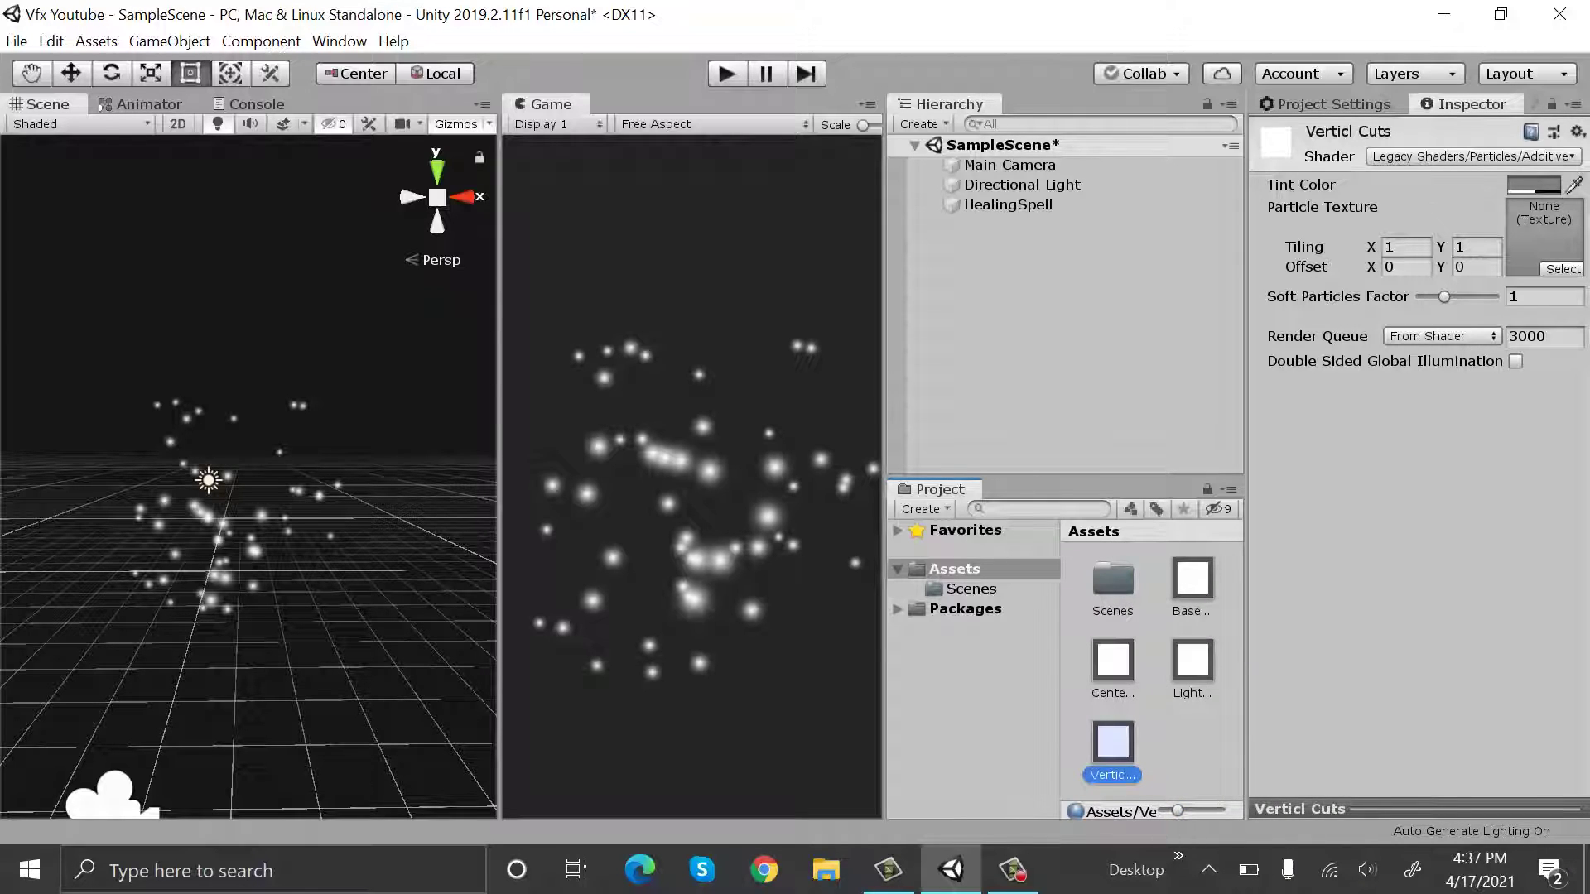
left_click(1586, 870)
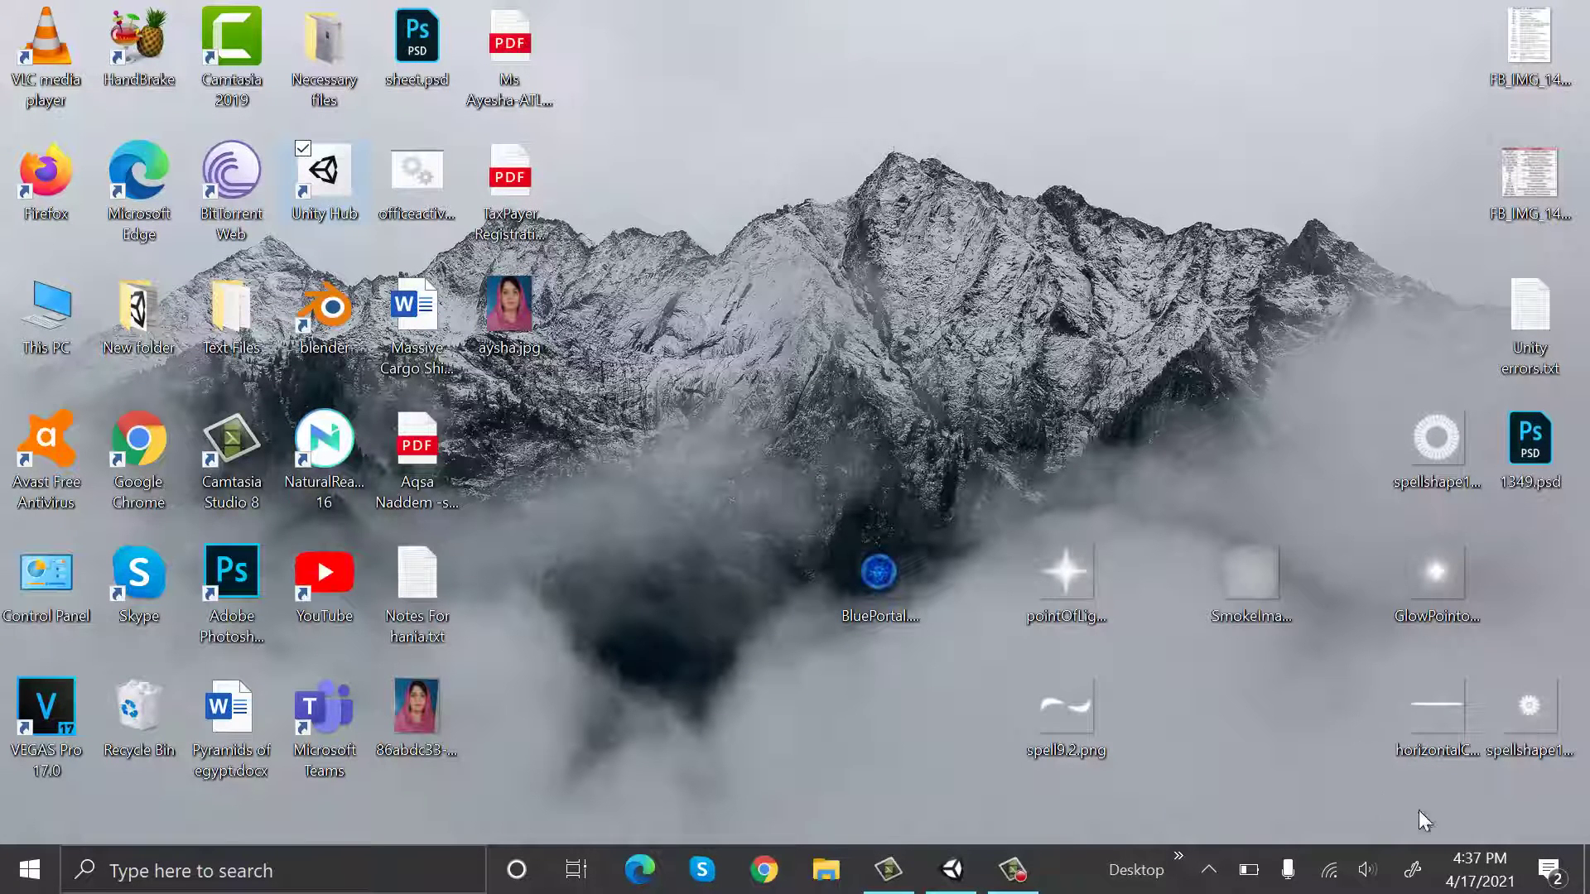
left_click_drag(1563, 789, 1175, 768)
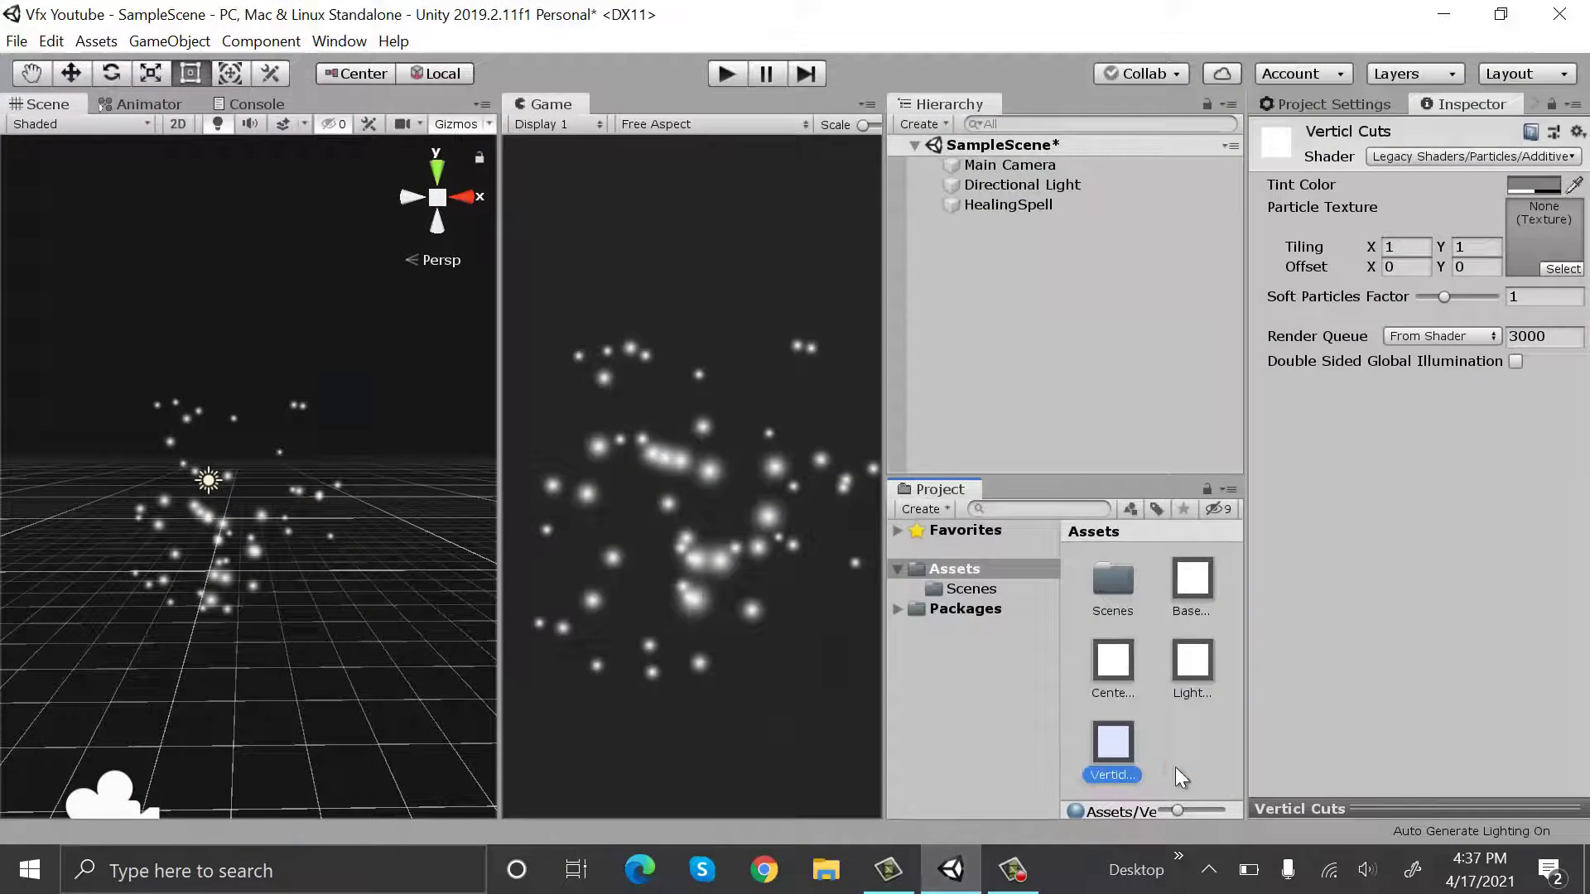
Enable Alpha Is Transparency on all four imported textures and apply the change
left_click(1176, 675)
left_click(1109, 764, "ctrl")
scroll(1174, 678, "down", 2)
left_click(1180, 715, "ctrl")
left_click(1115, 691, "ctrl")
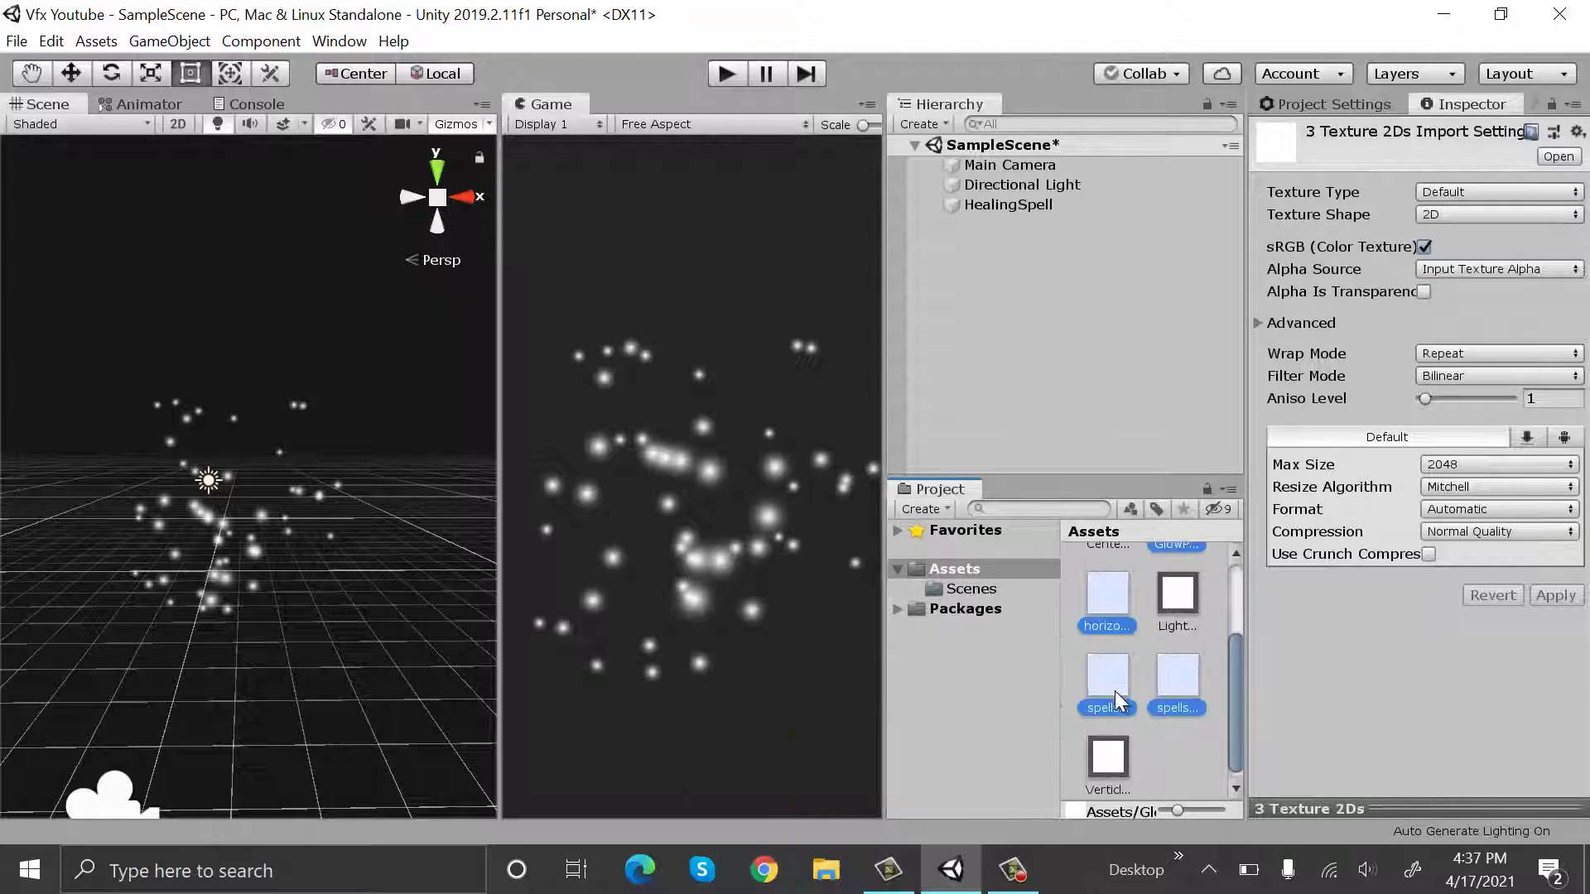
left_click(1421, 293)
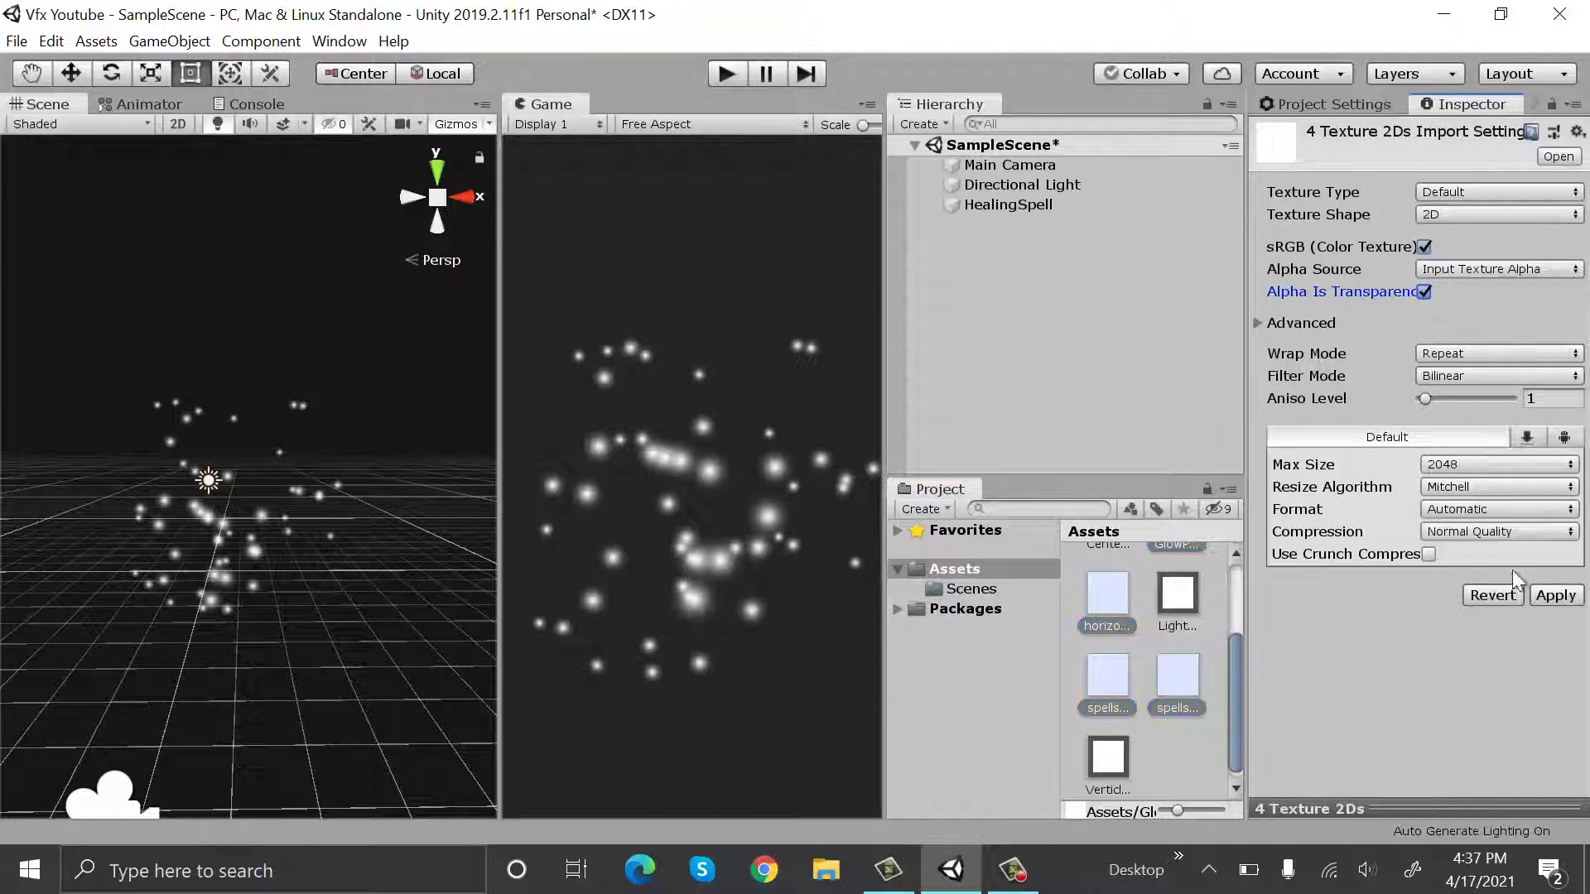
left_click(1557, 596)
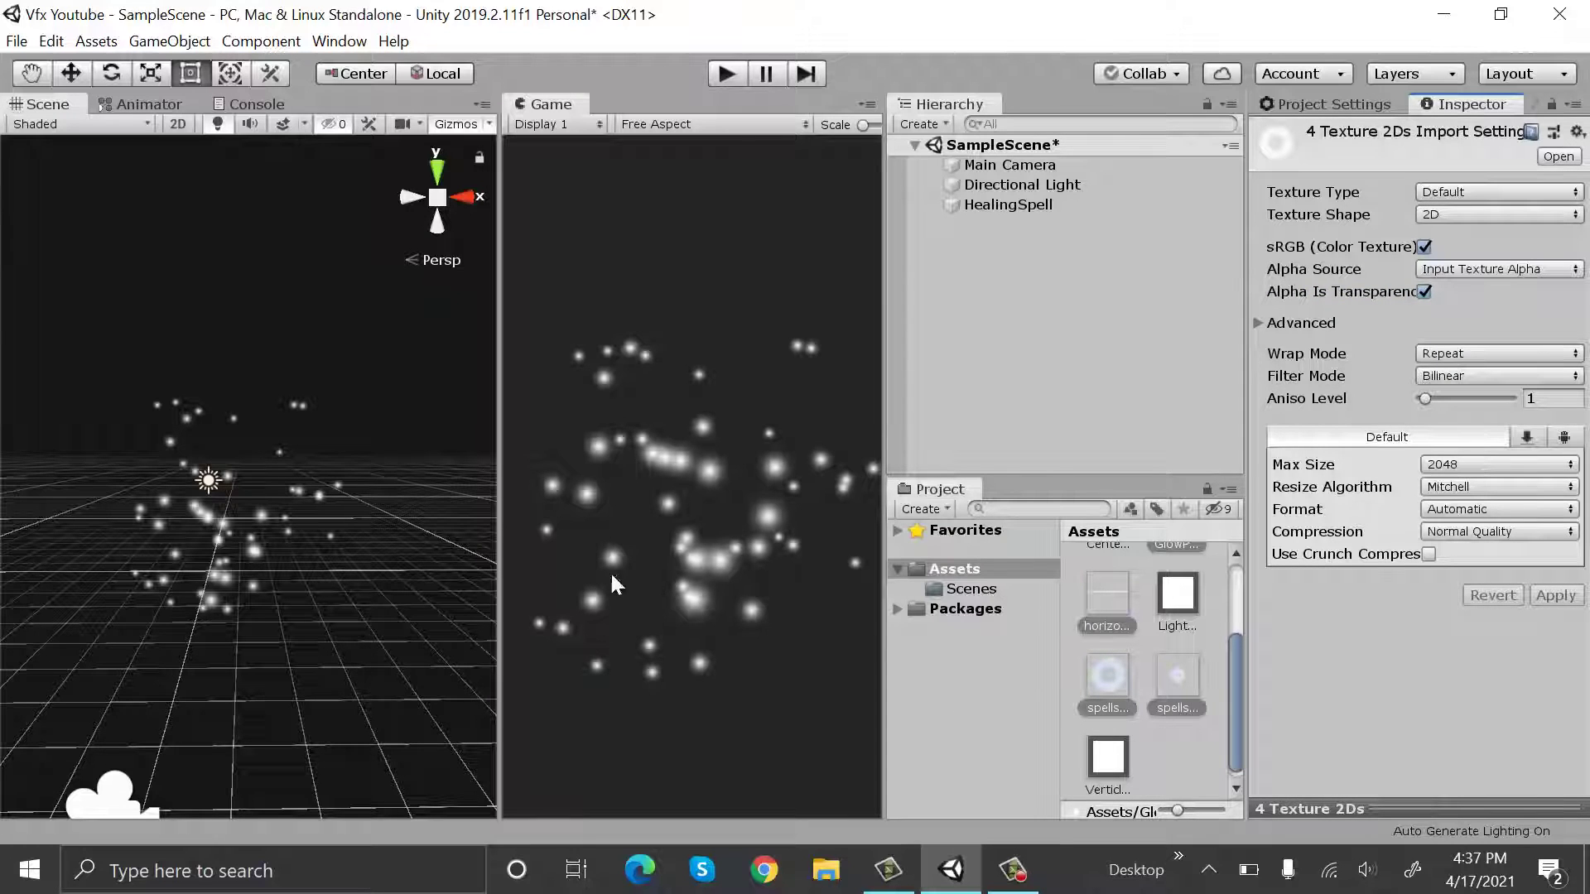
Resize the Game, Scene and Project panels and enlarge the asset thumbnails
left_click_drag(500, 527, 366, 544)
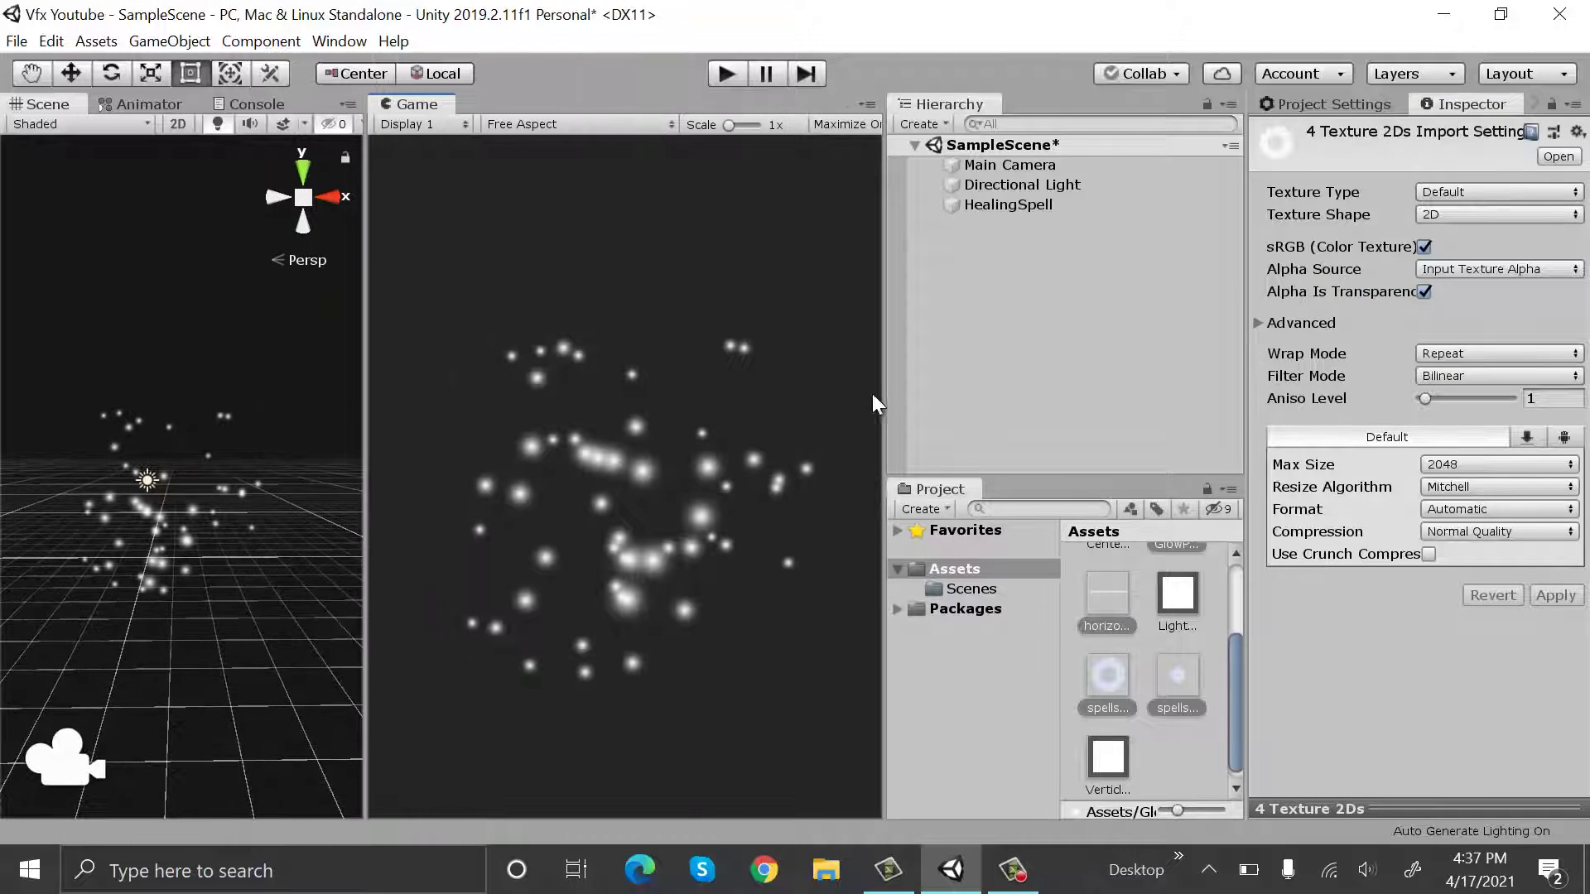
left_click_drag(884, 374, 618, 459)
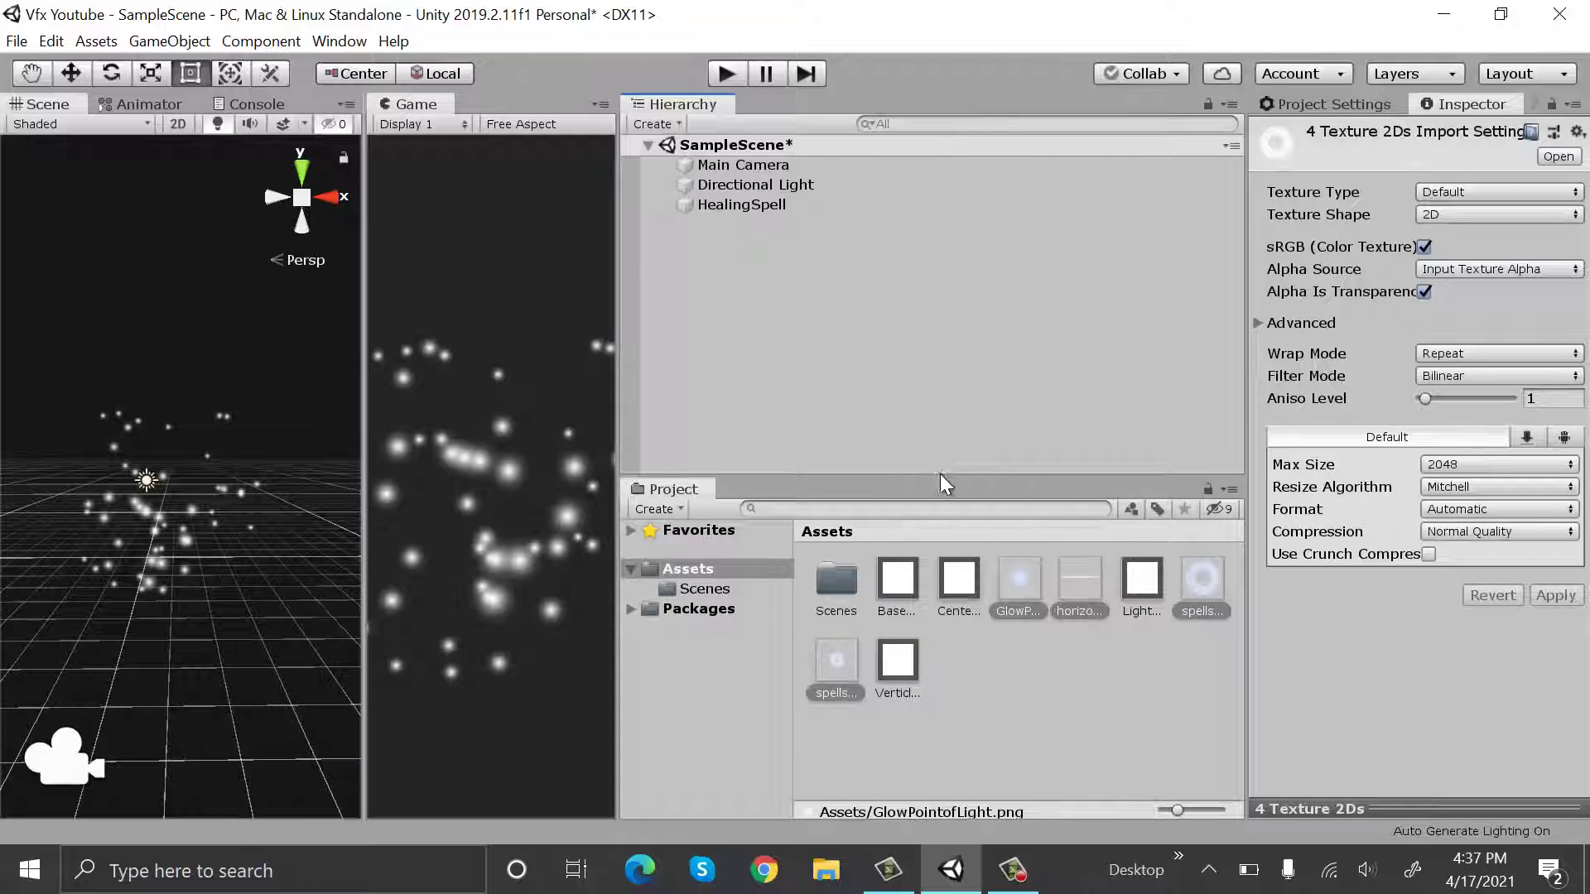
left_click_drag(940, 473, 1010, 321)
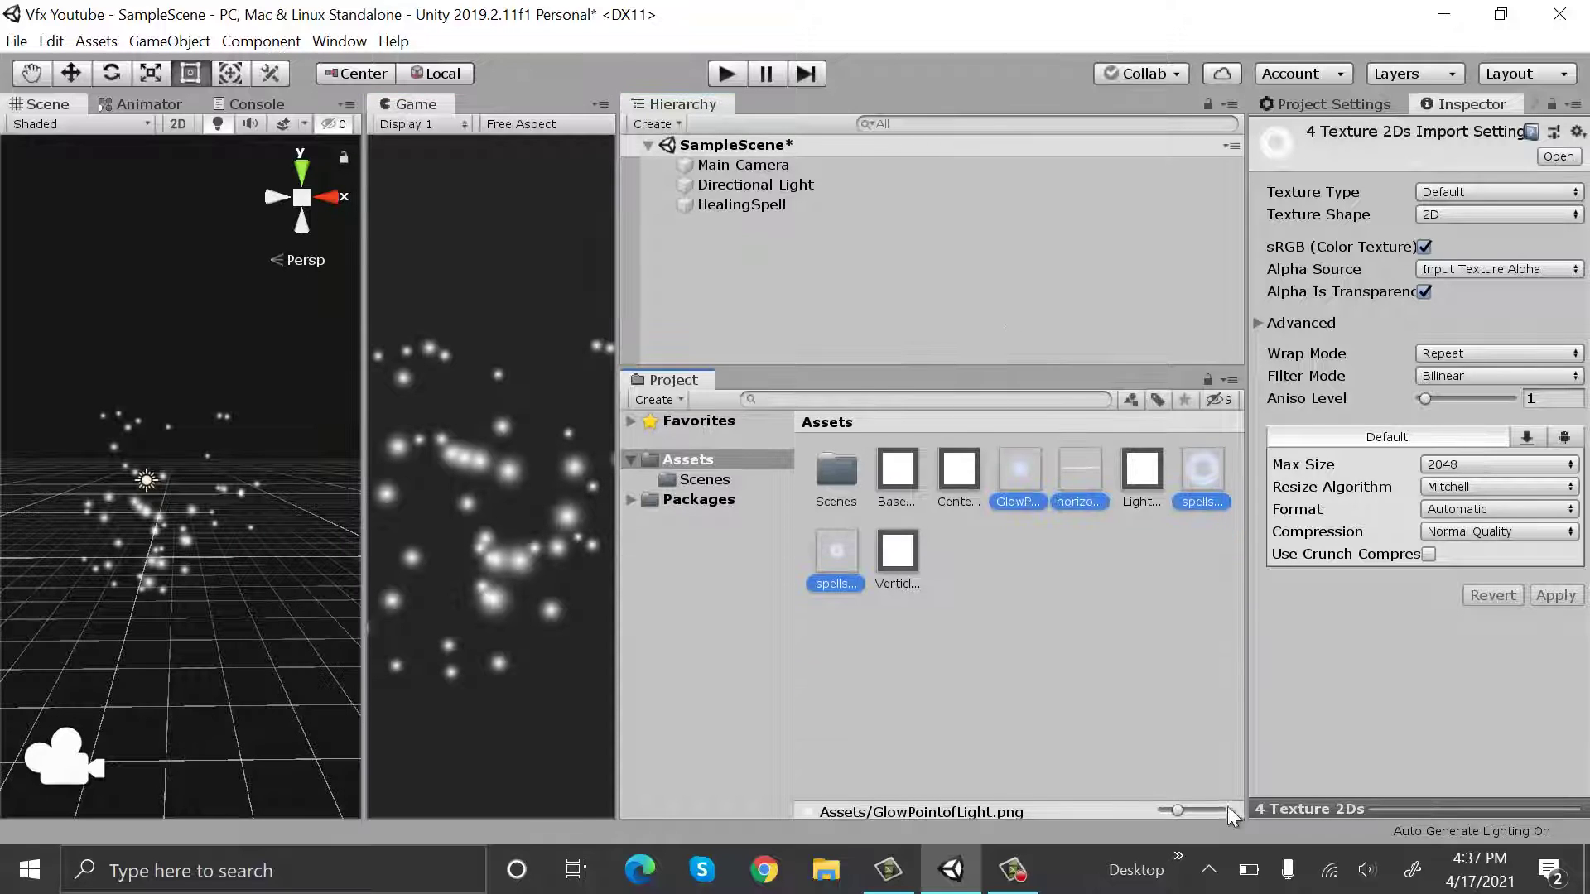
left_click_drag(1184, 808, 1202, 806)
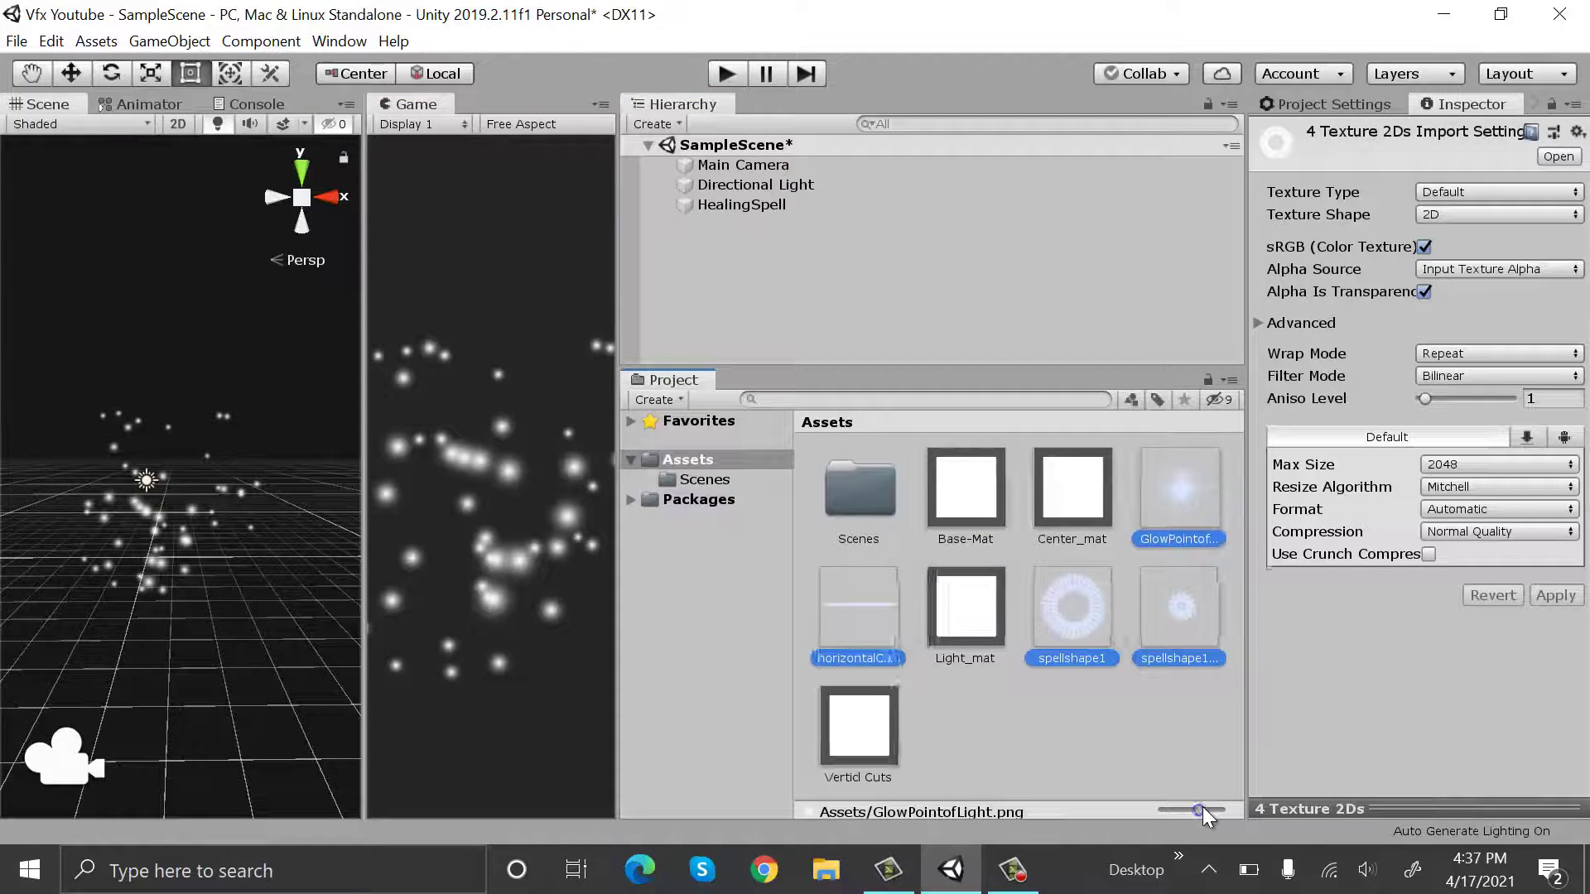
left_click(1182, 507)
left_click(1156, 690)
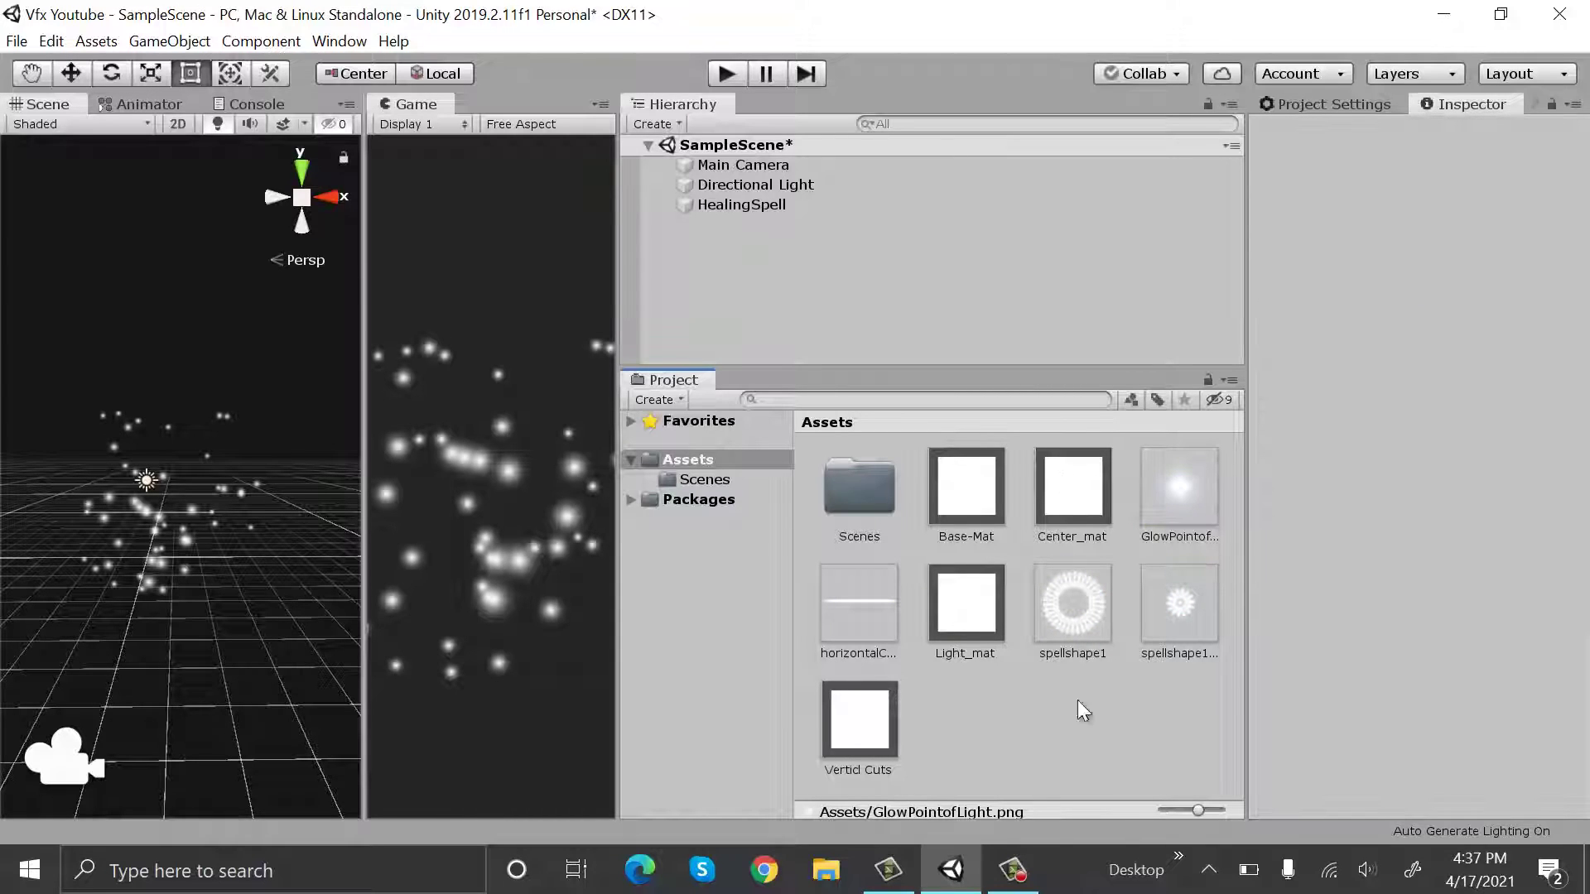
Assign particle textures: spellshape1 ring to Base-Mat, small spell shape to Center_mat, glow point to Light_mat, thin line to Verticl Cuts
left_click(973, 503)
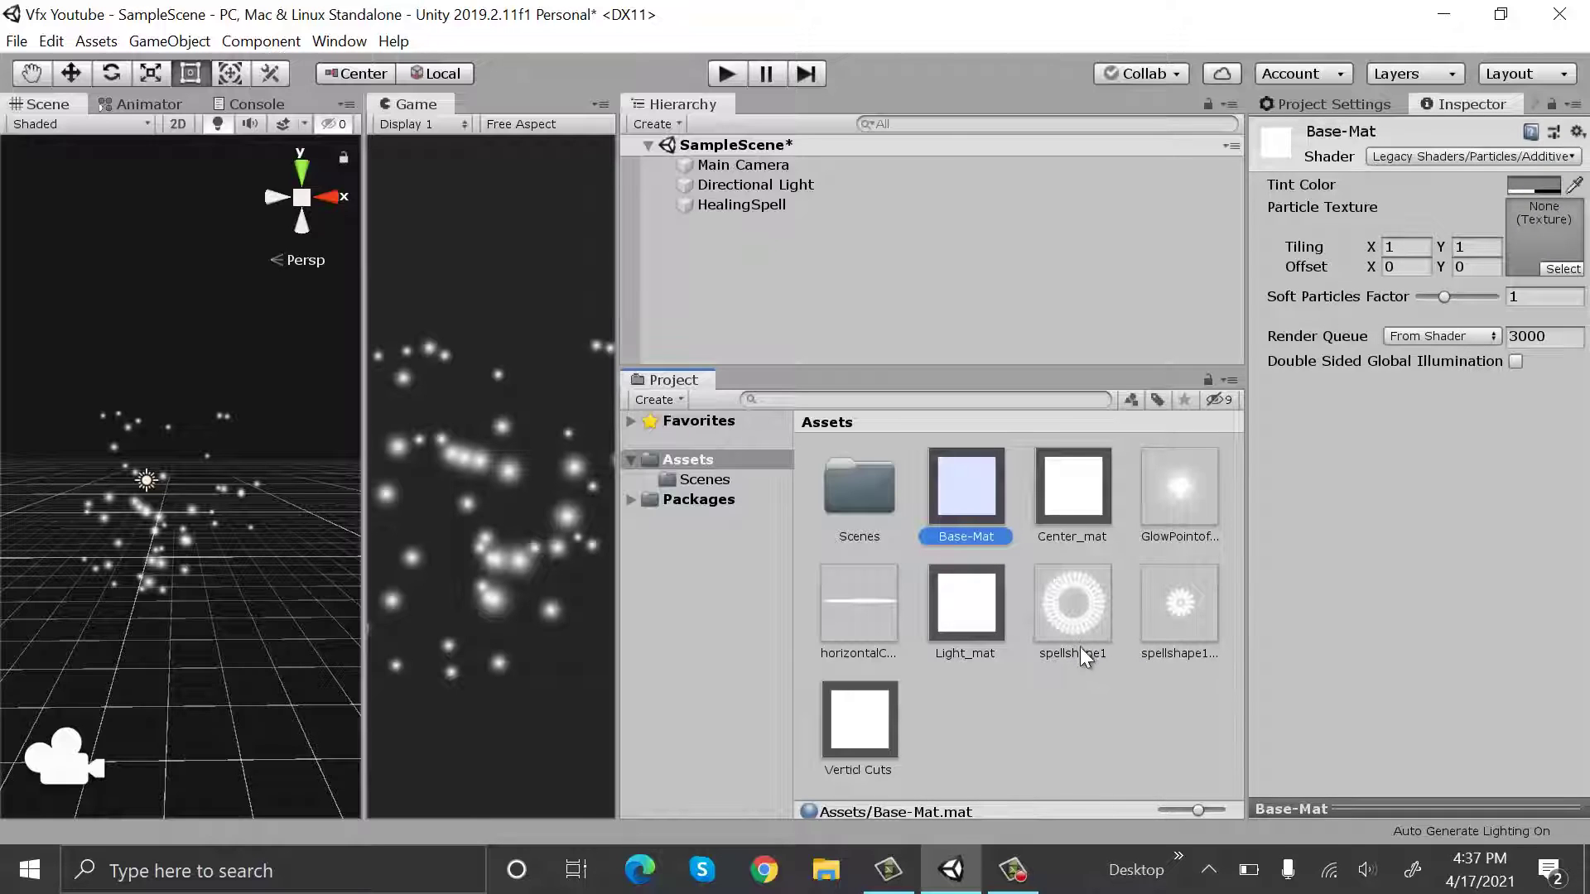
left_click_drag(1077, 609, 1573, 248)
left_click(1087, 508)
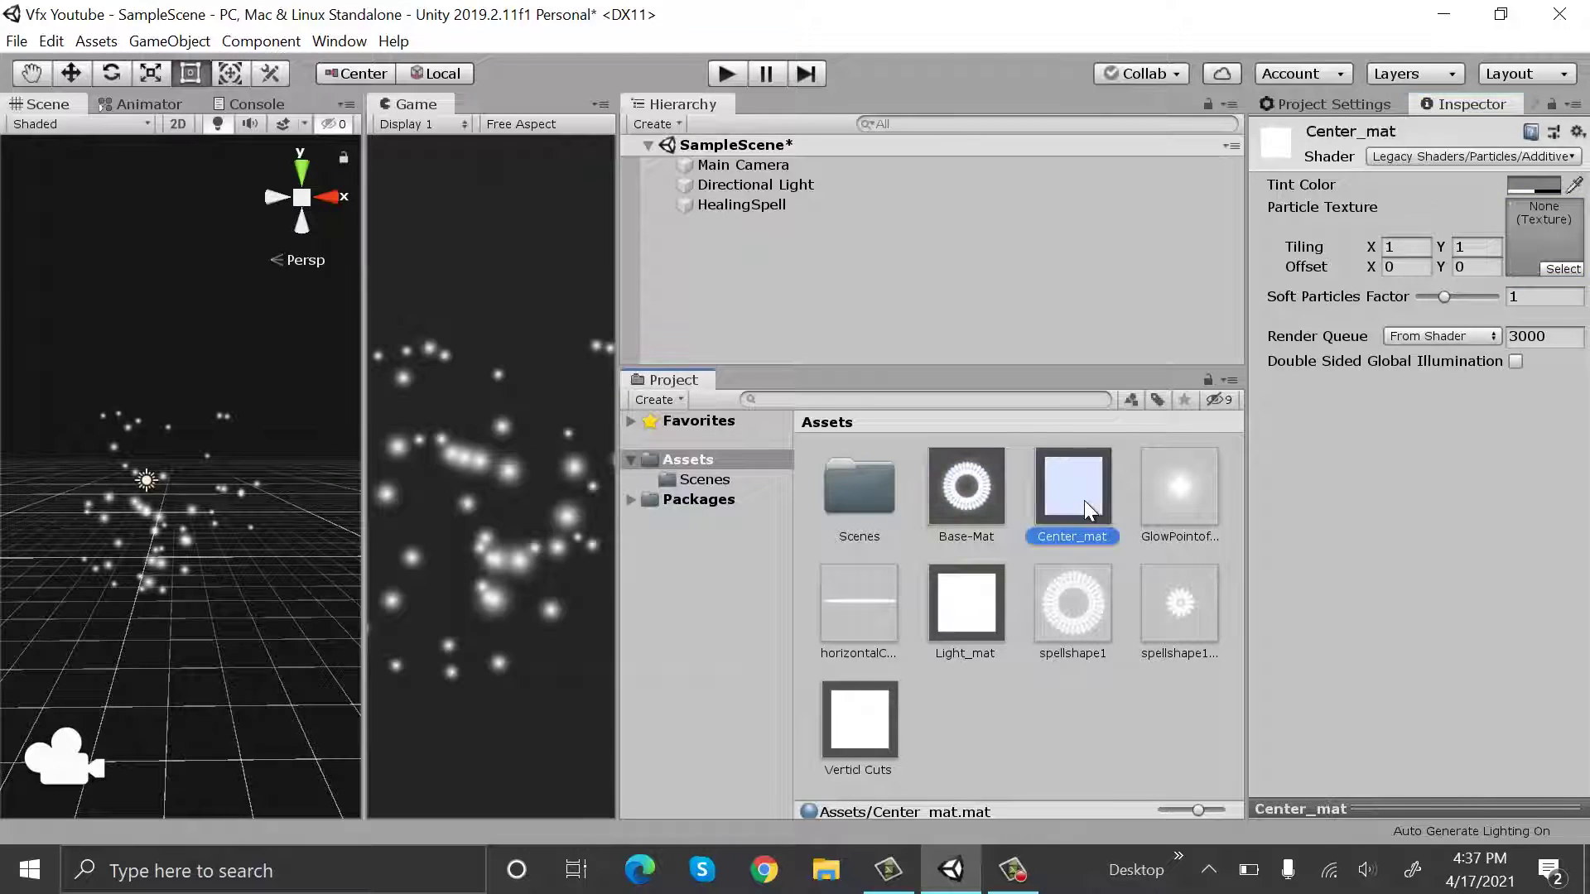
left_click_drag(1184, 632, 1563, 257)
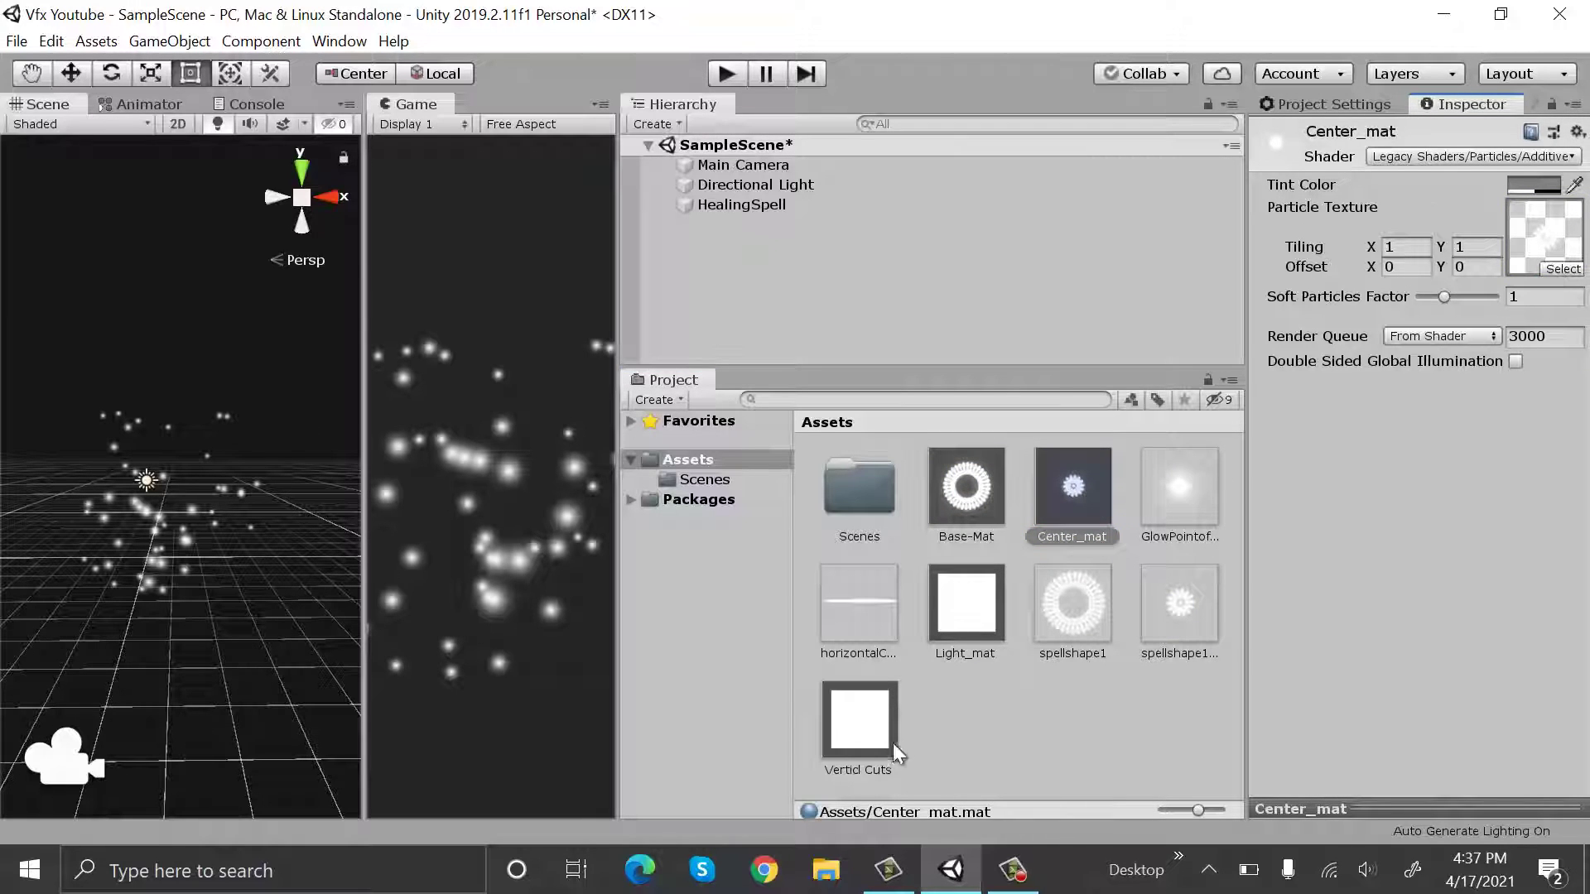
left_click(977, 634)
left_click_drag(1181, 492, 1562, 238)
left_click(857, 719)
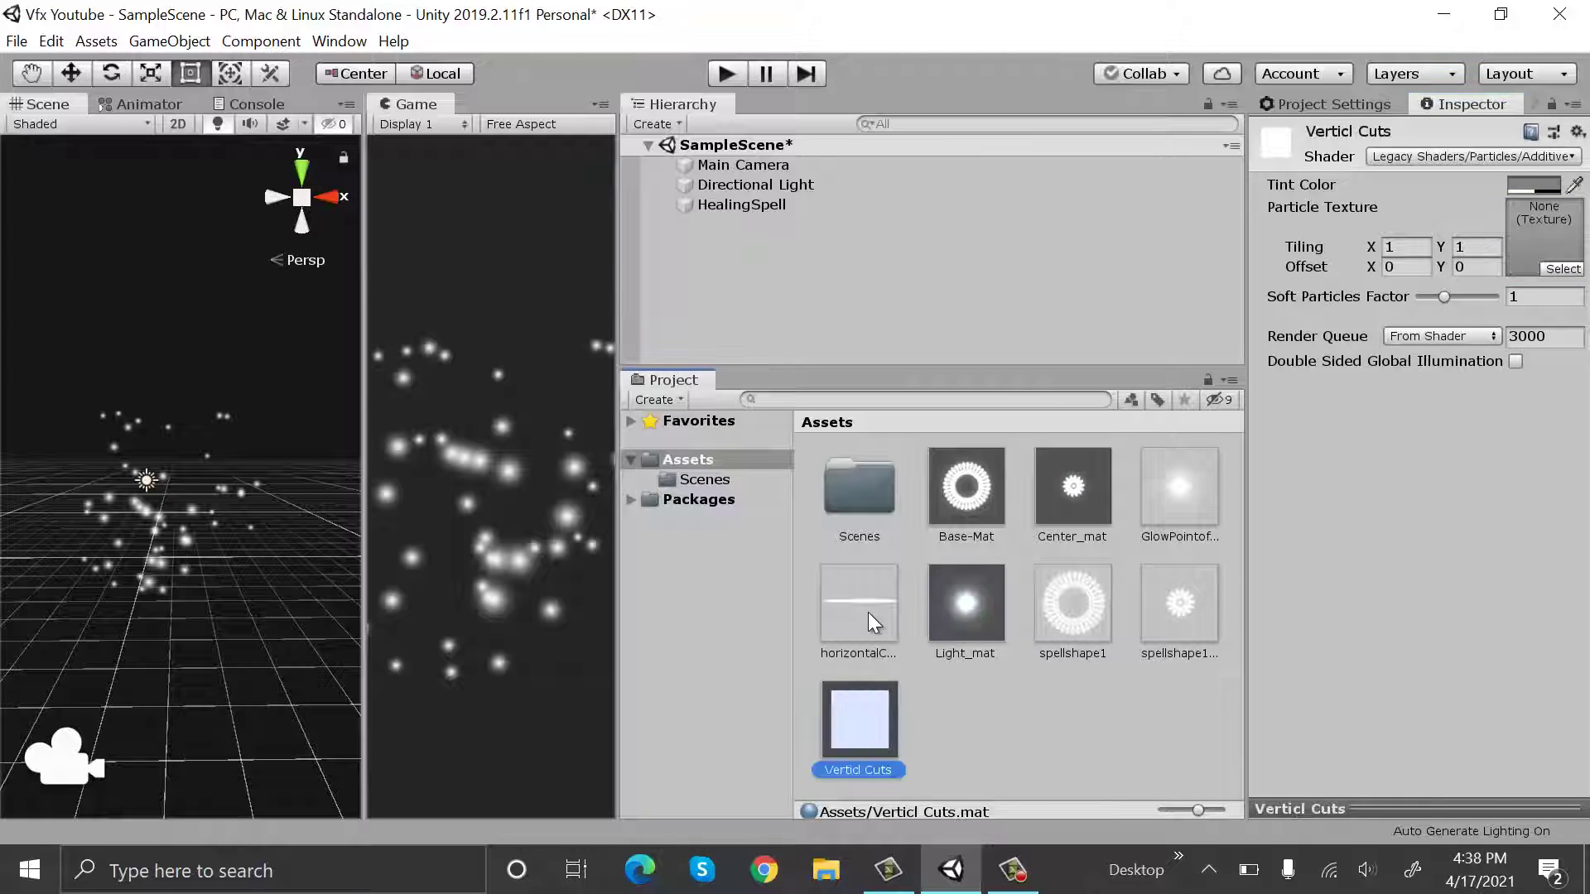
left_click_drag(878, 606, 1563, 260)
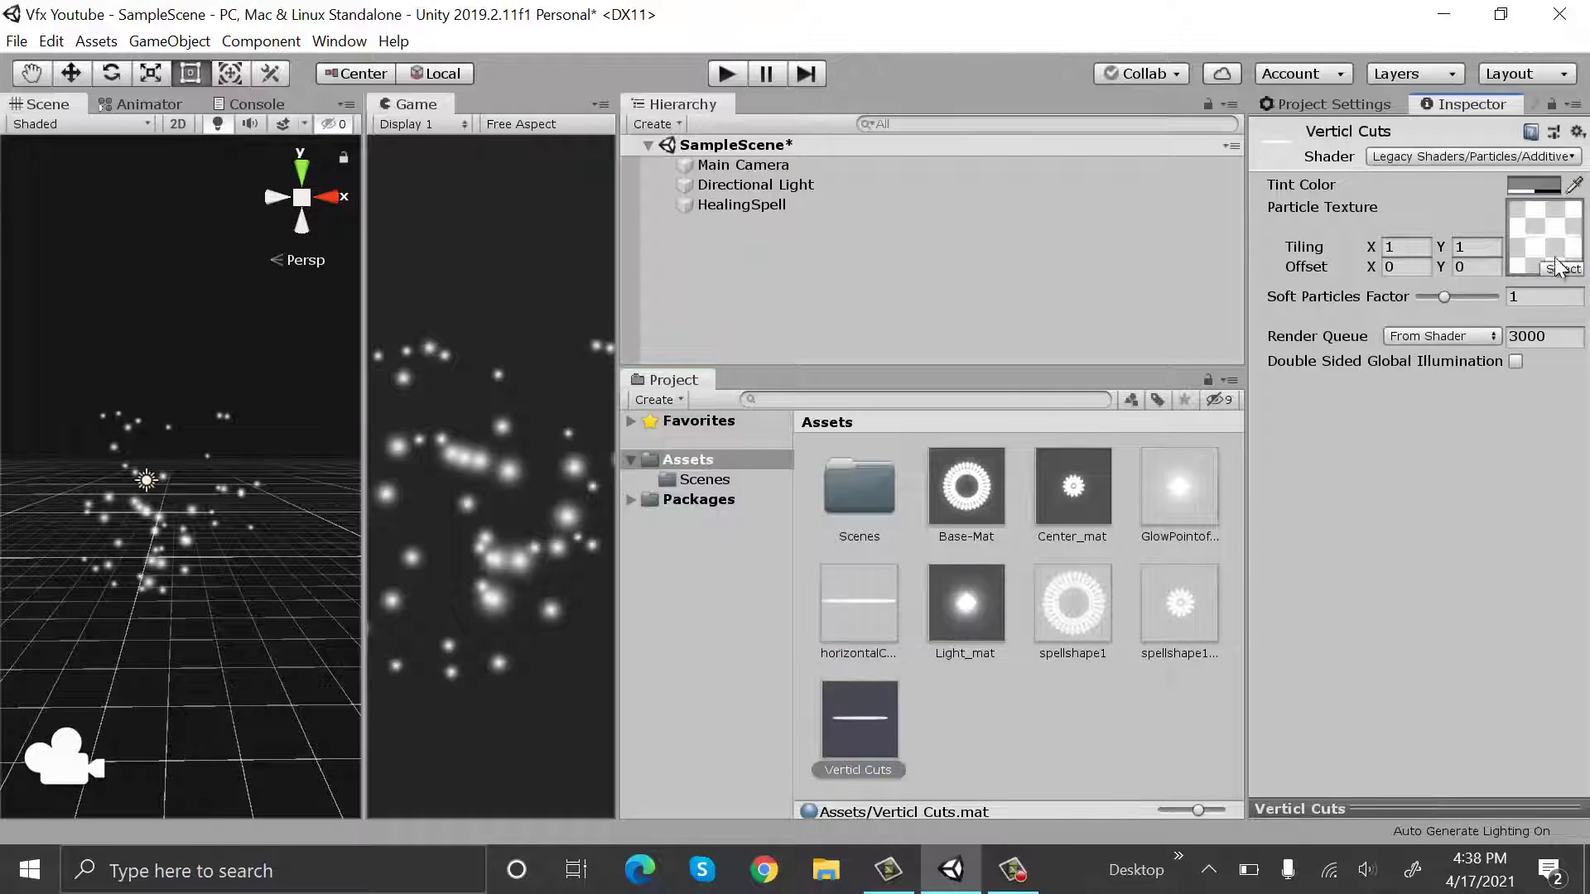
Apply Base-Mat to the HealingSpell particle system and select HealingSpell
left_click_drag(617, 501, 985, 495)
left_click_drag(365, 465, 530, 447)
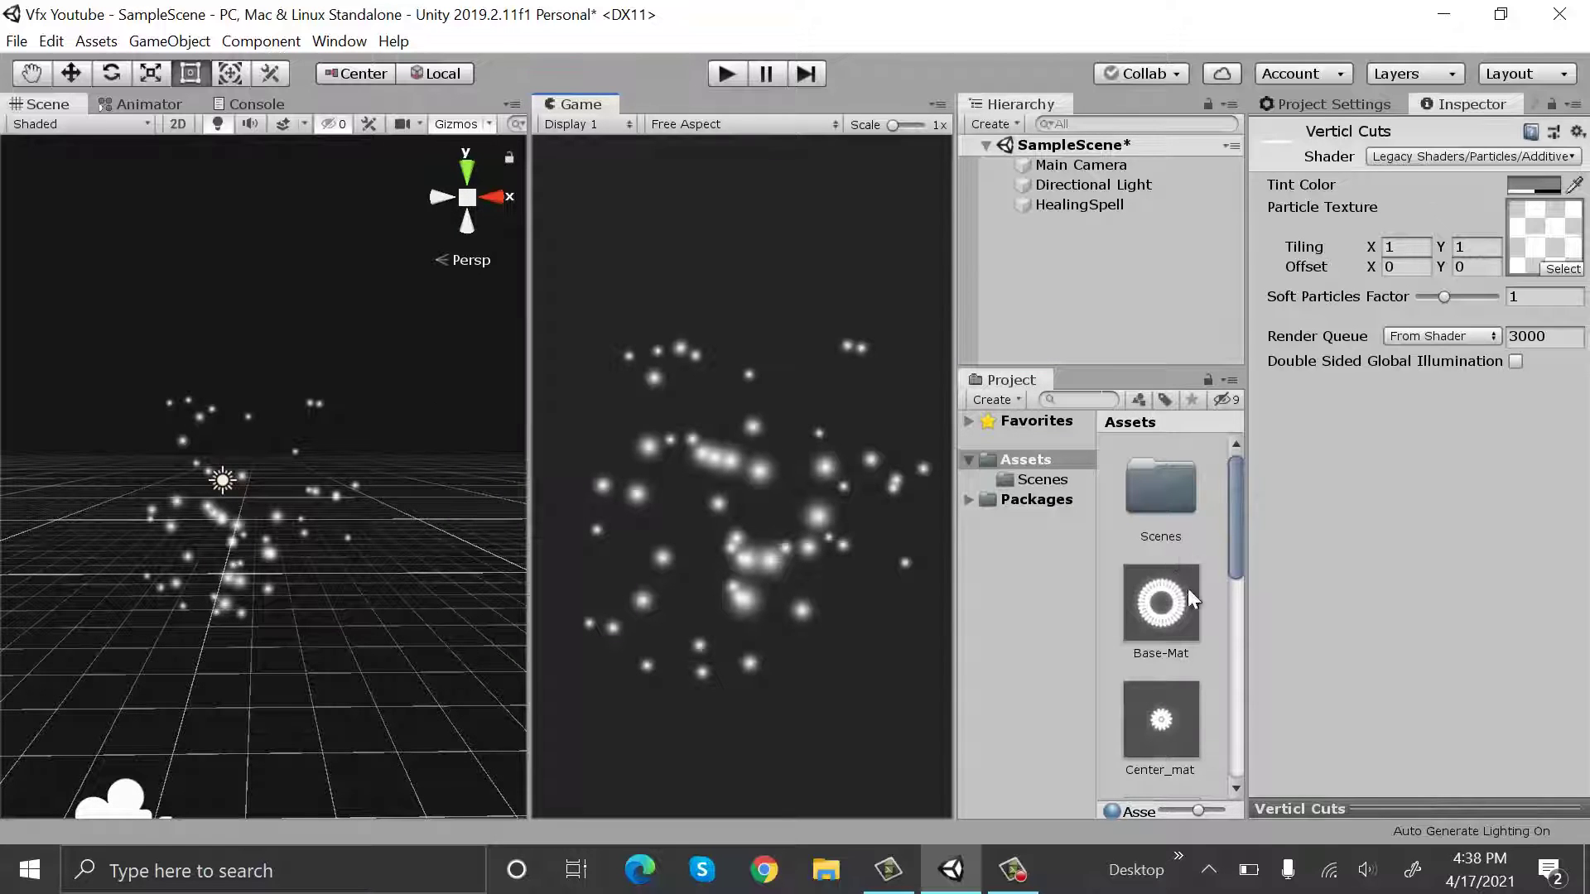
mouse_move(1182, 608)
left_mouse_down()
mouse_move(1179, 180)
mouse_move(1121, 207)
left_mouse_up()
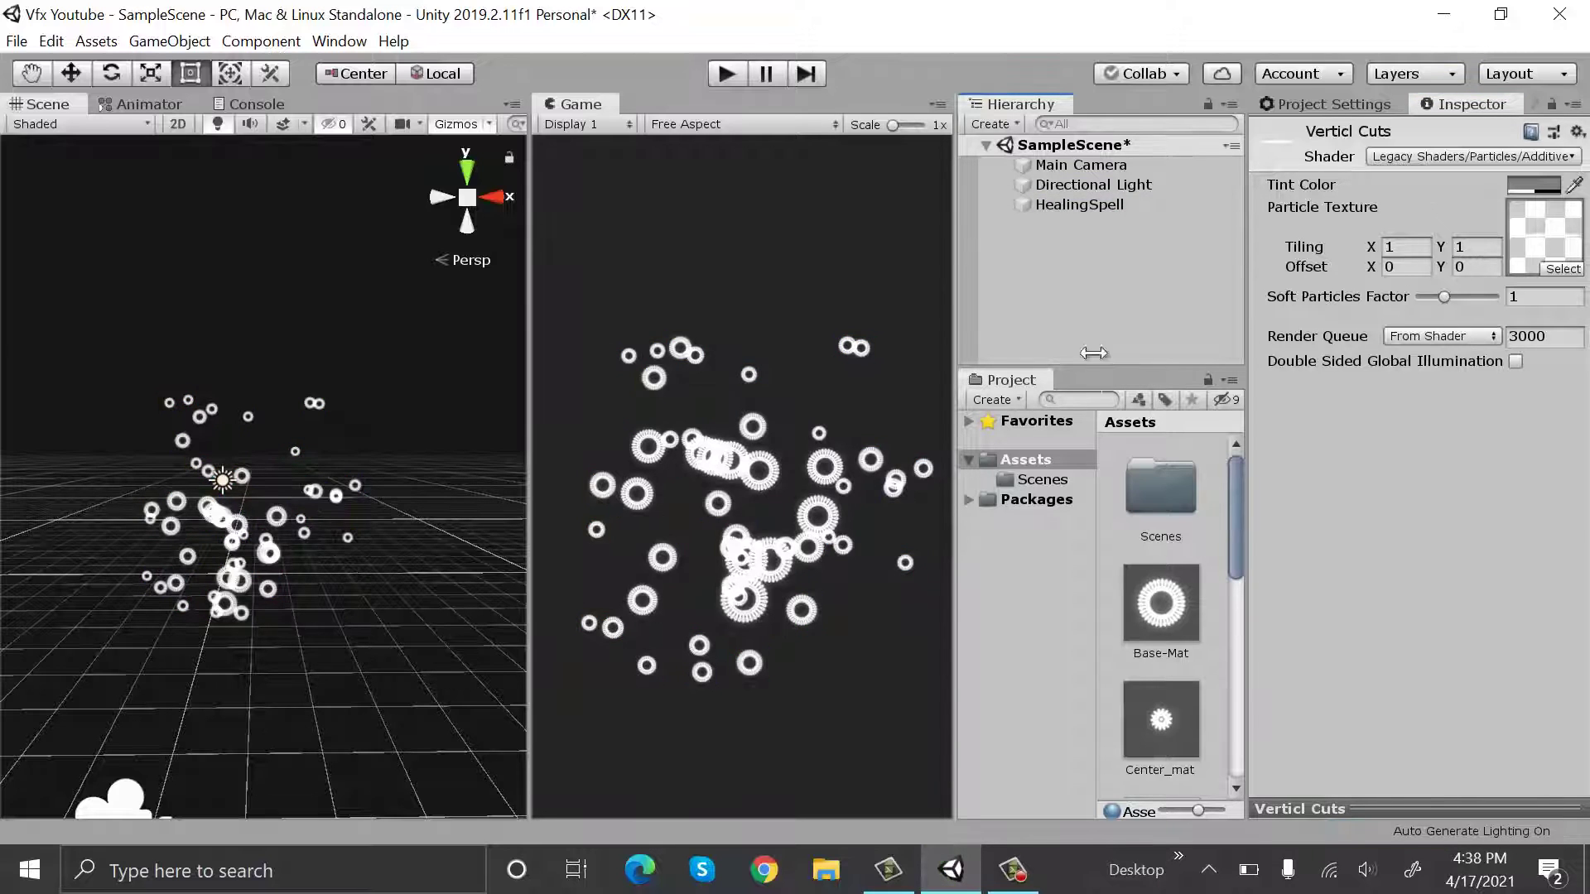
left_click(1126, 208)
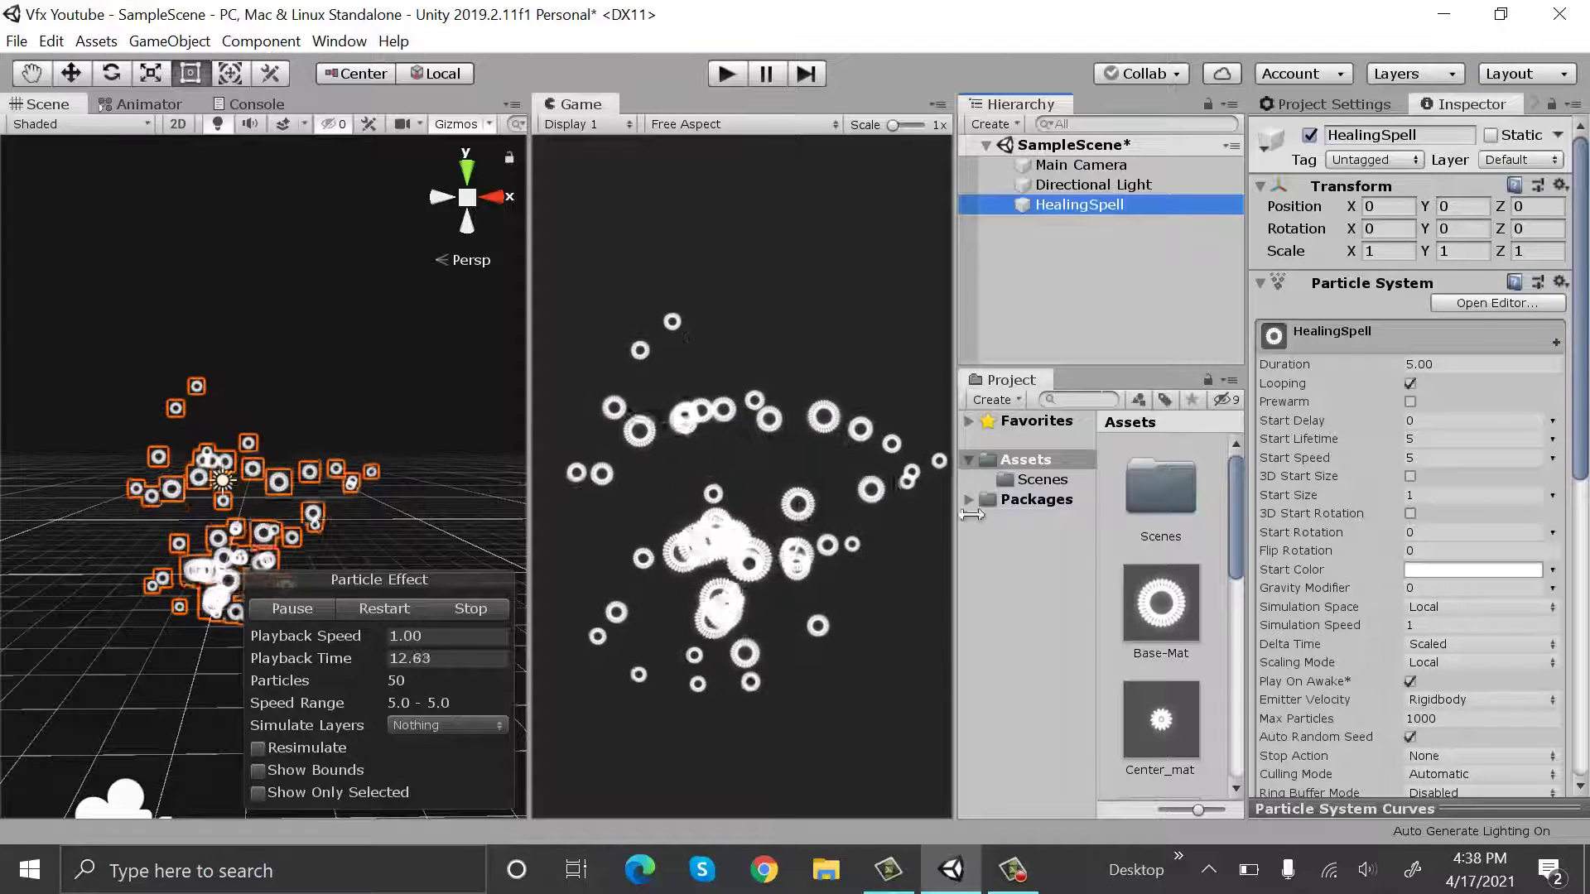
Set HealingSpell's Duration to 3, Start Lifetime to 3 and Start Speed to 10
left_click_drag(1580, 217, 1582, 265)
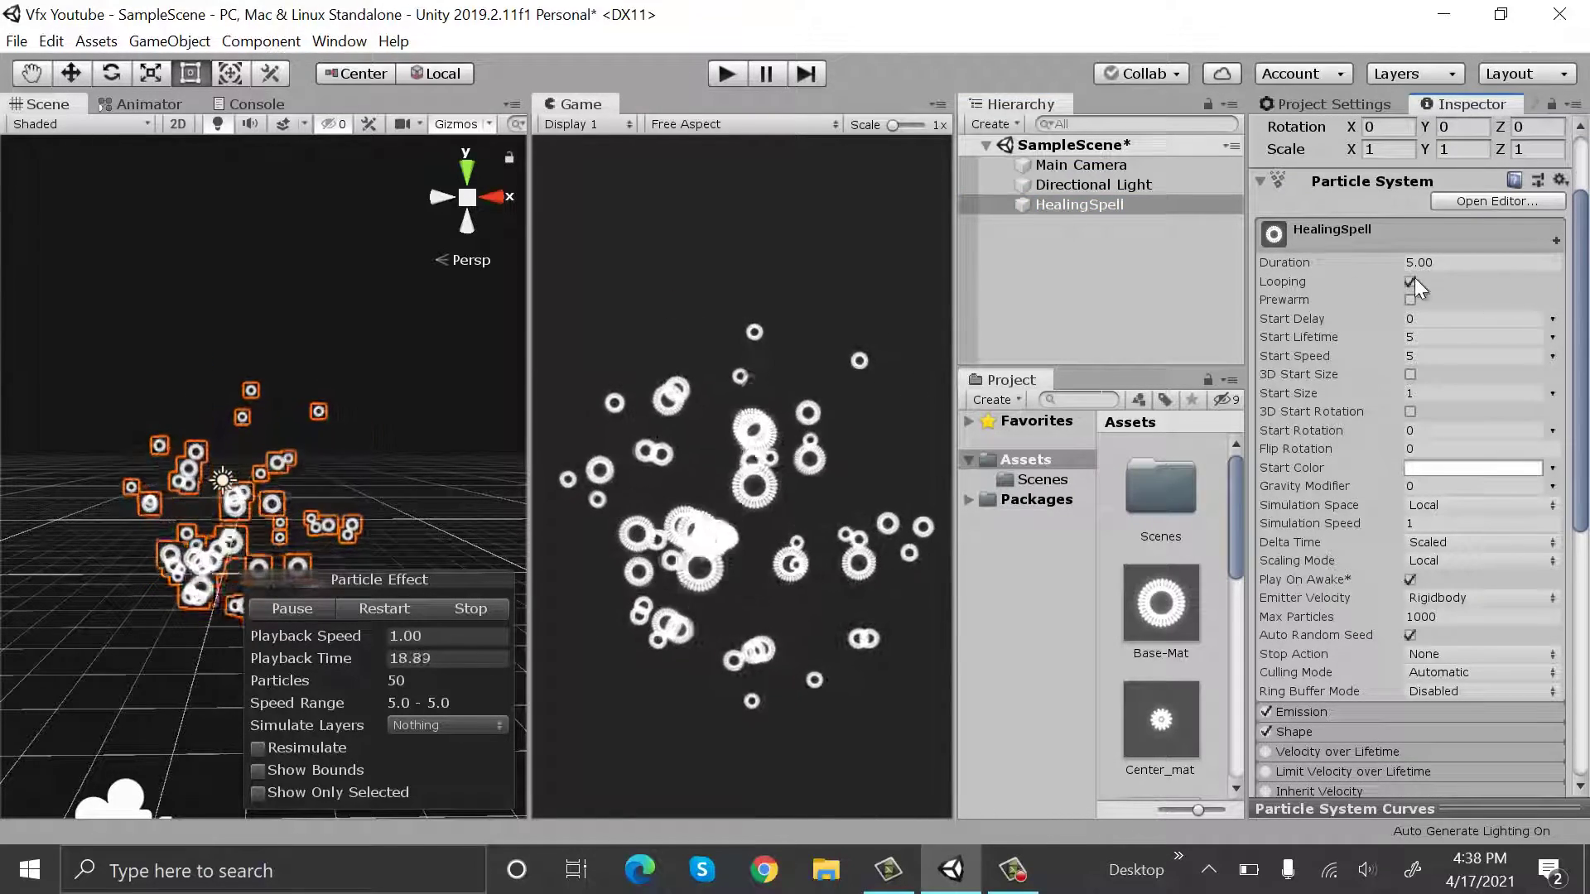
left_click(1451, 263)
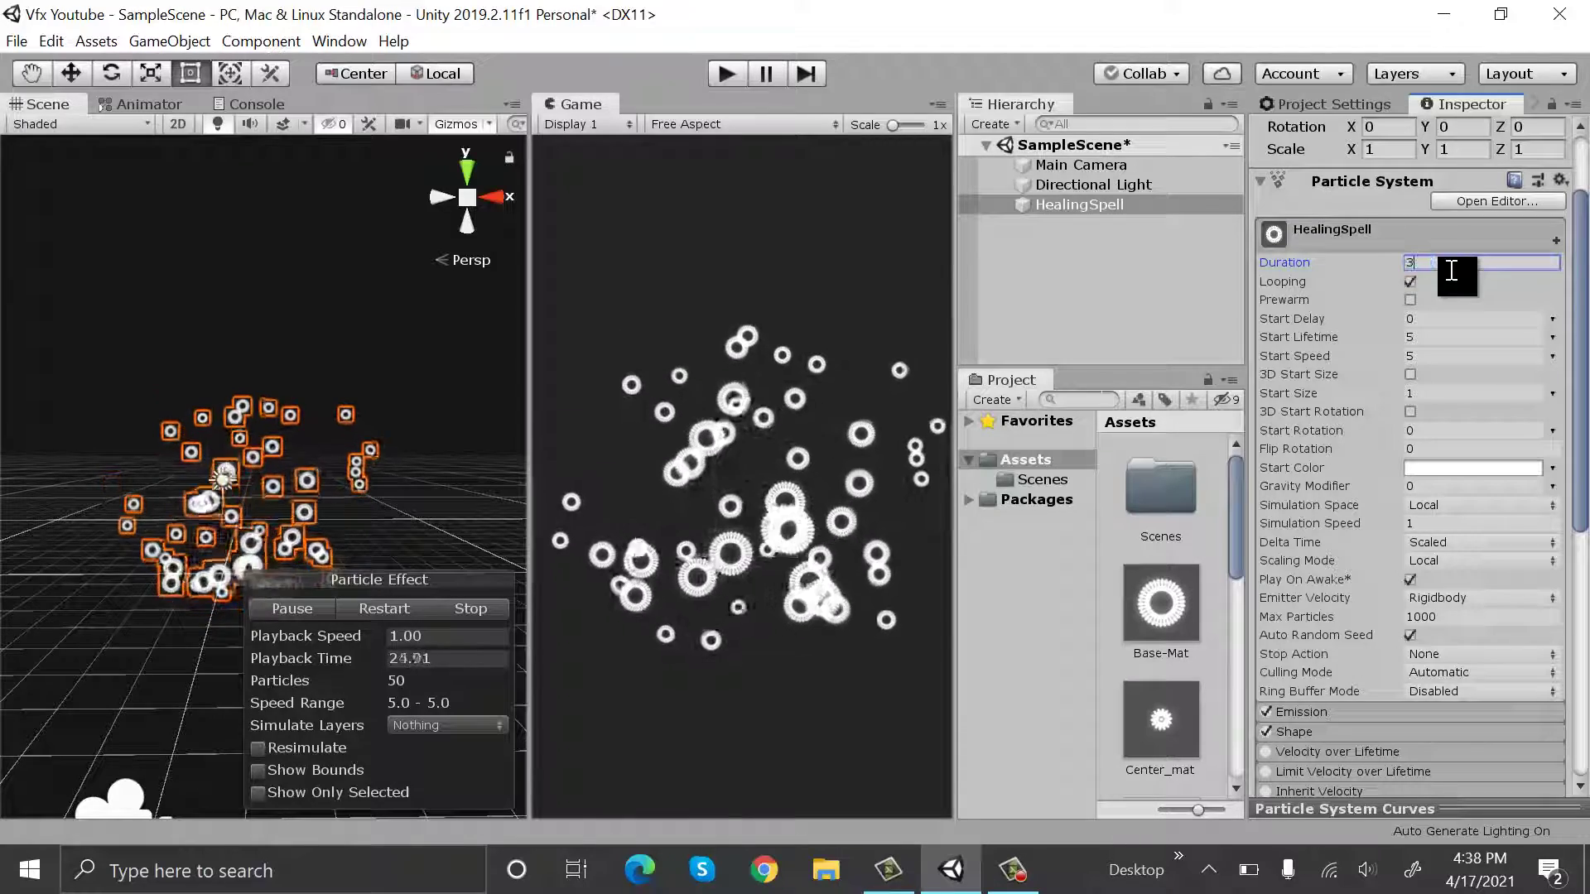
type("3")
left_click(1460, 337)
type("3")
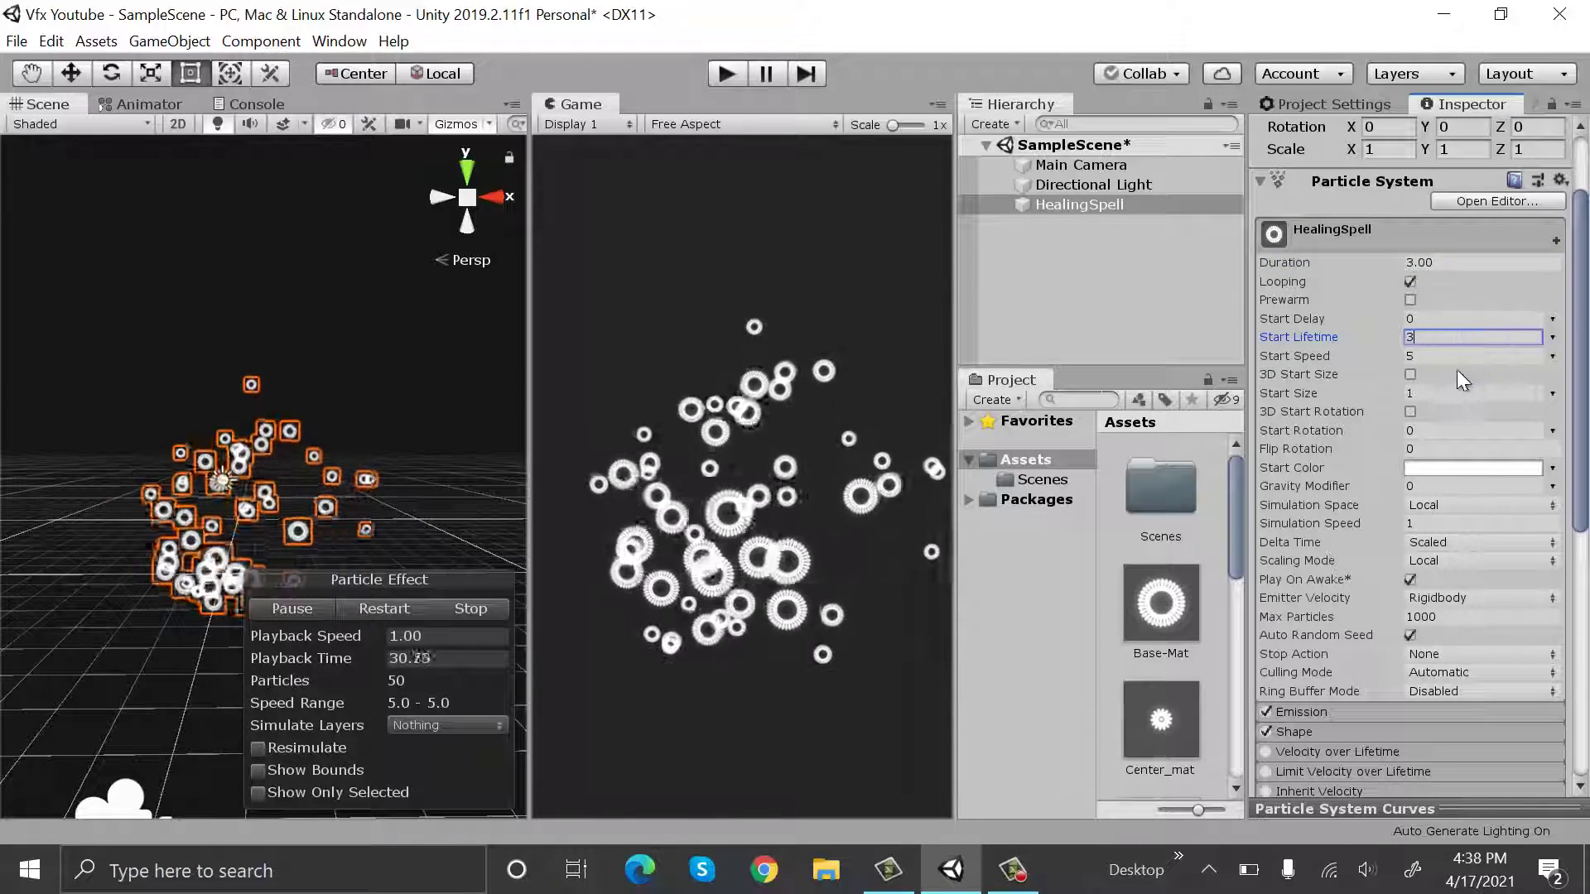
left_click(1456, 357)
type("10")
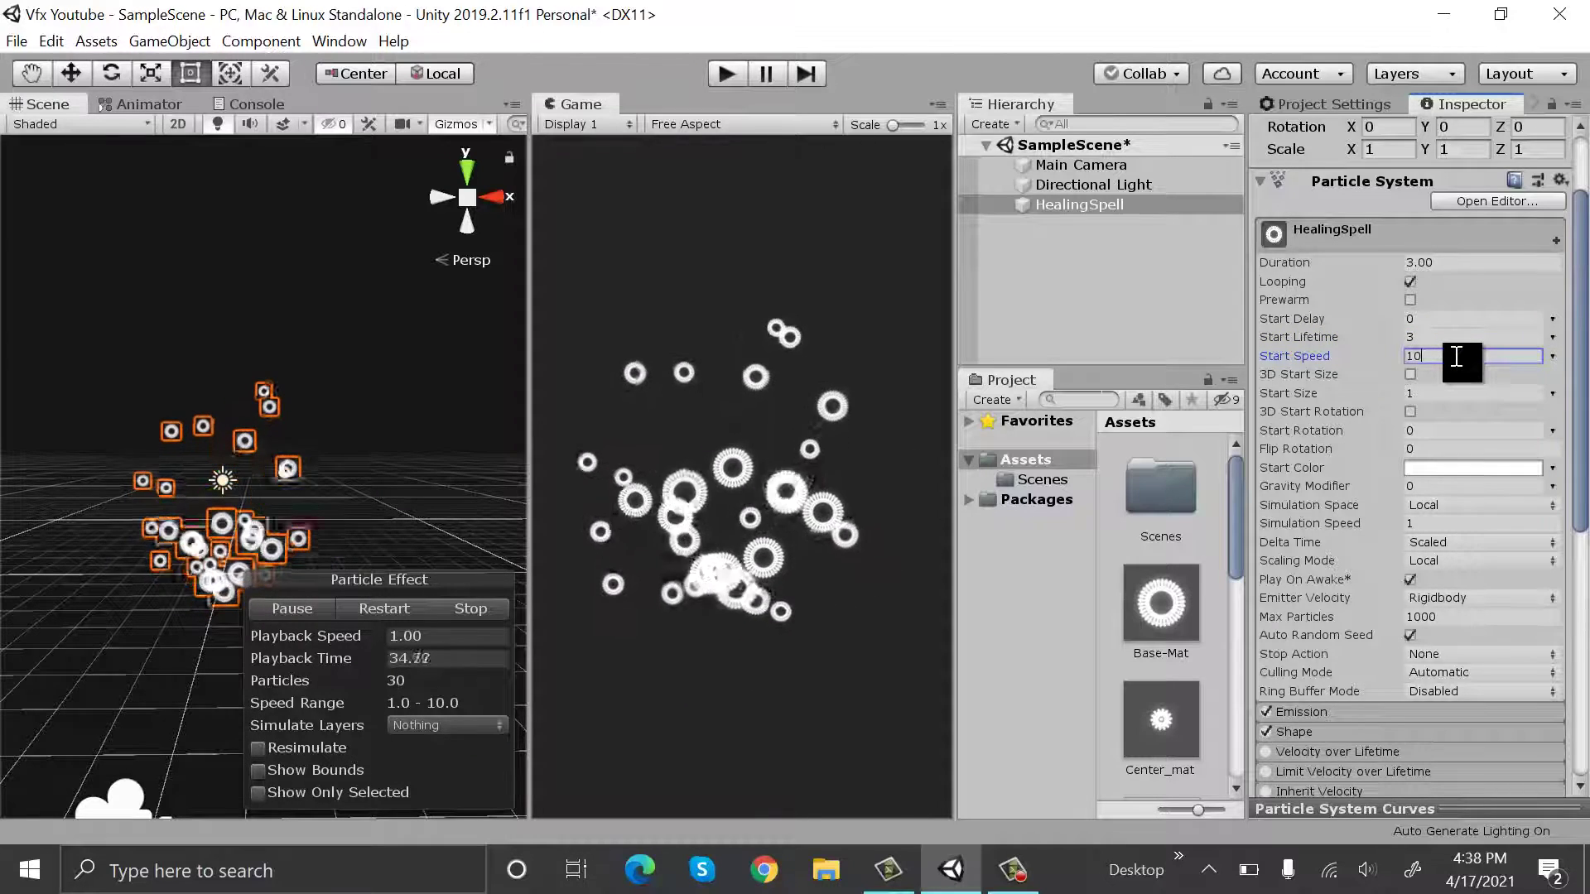
Make the Start Color cyan (00DDFF) and limit Max Particles to 3
left_click(1479, 468)
left_click_drag(1338, 398, 1325, 375)
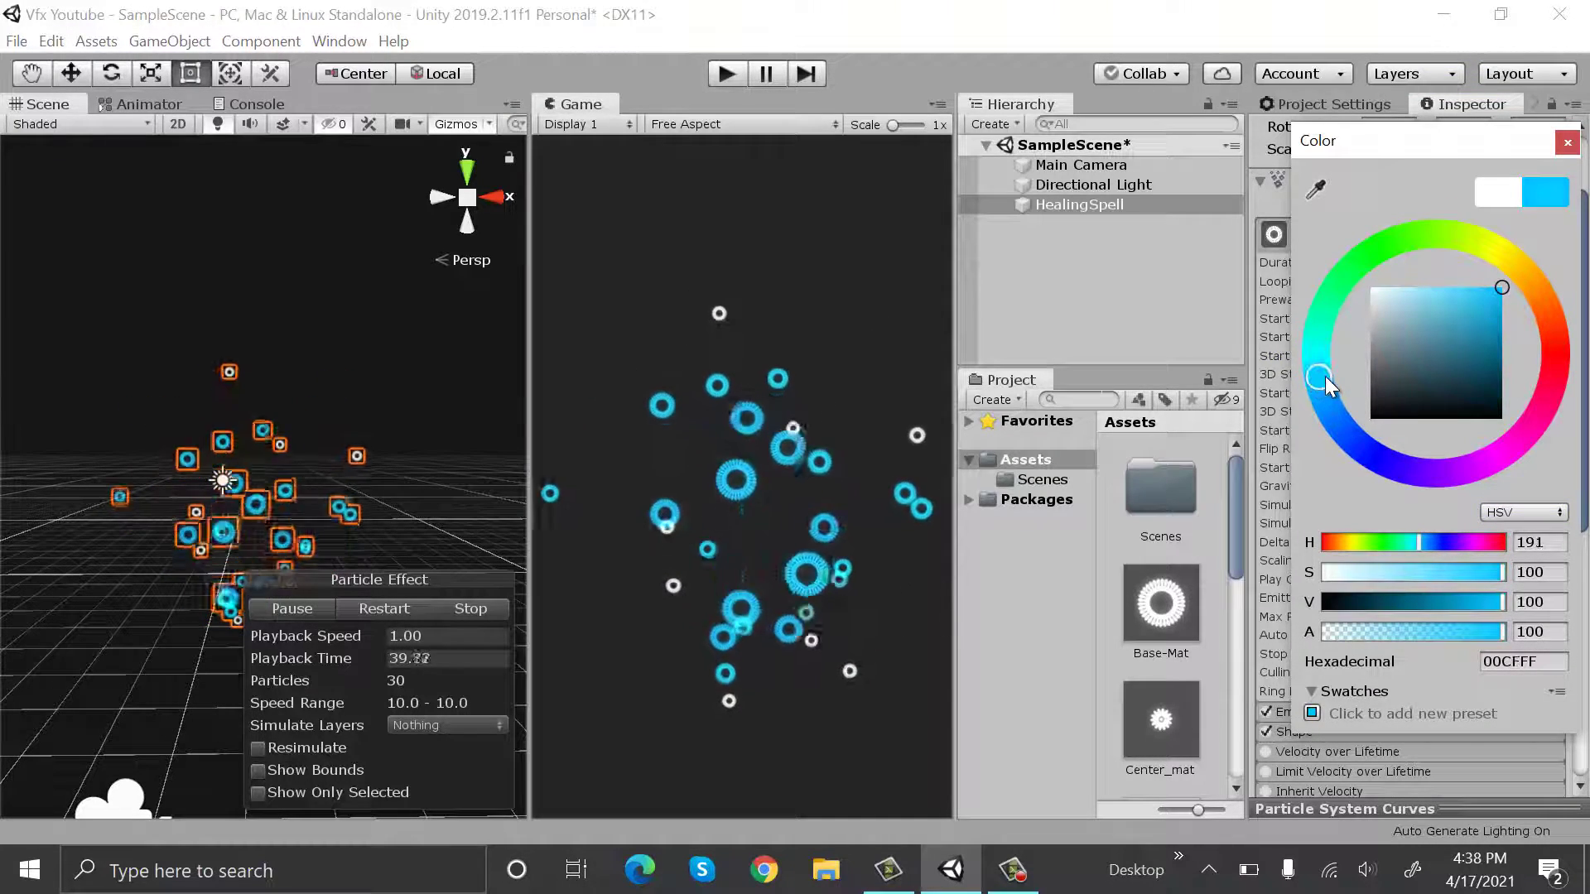
left_click(1566, 143)
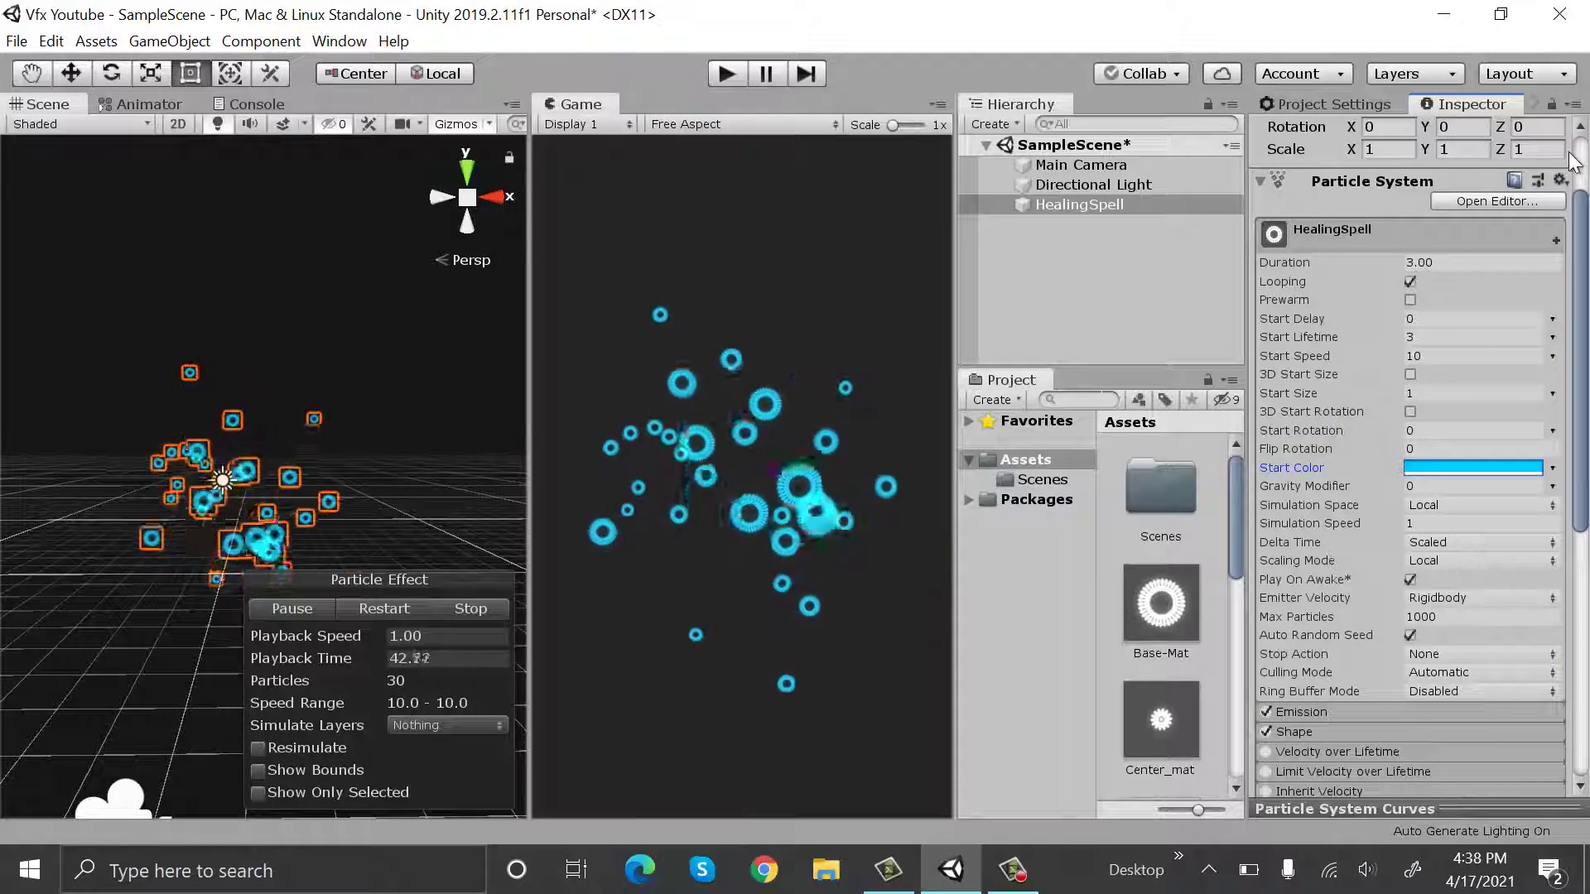
scroll(1449, 277, "down", 5)
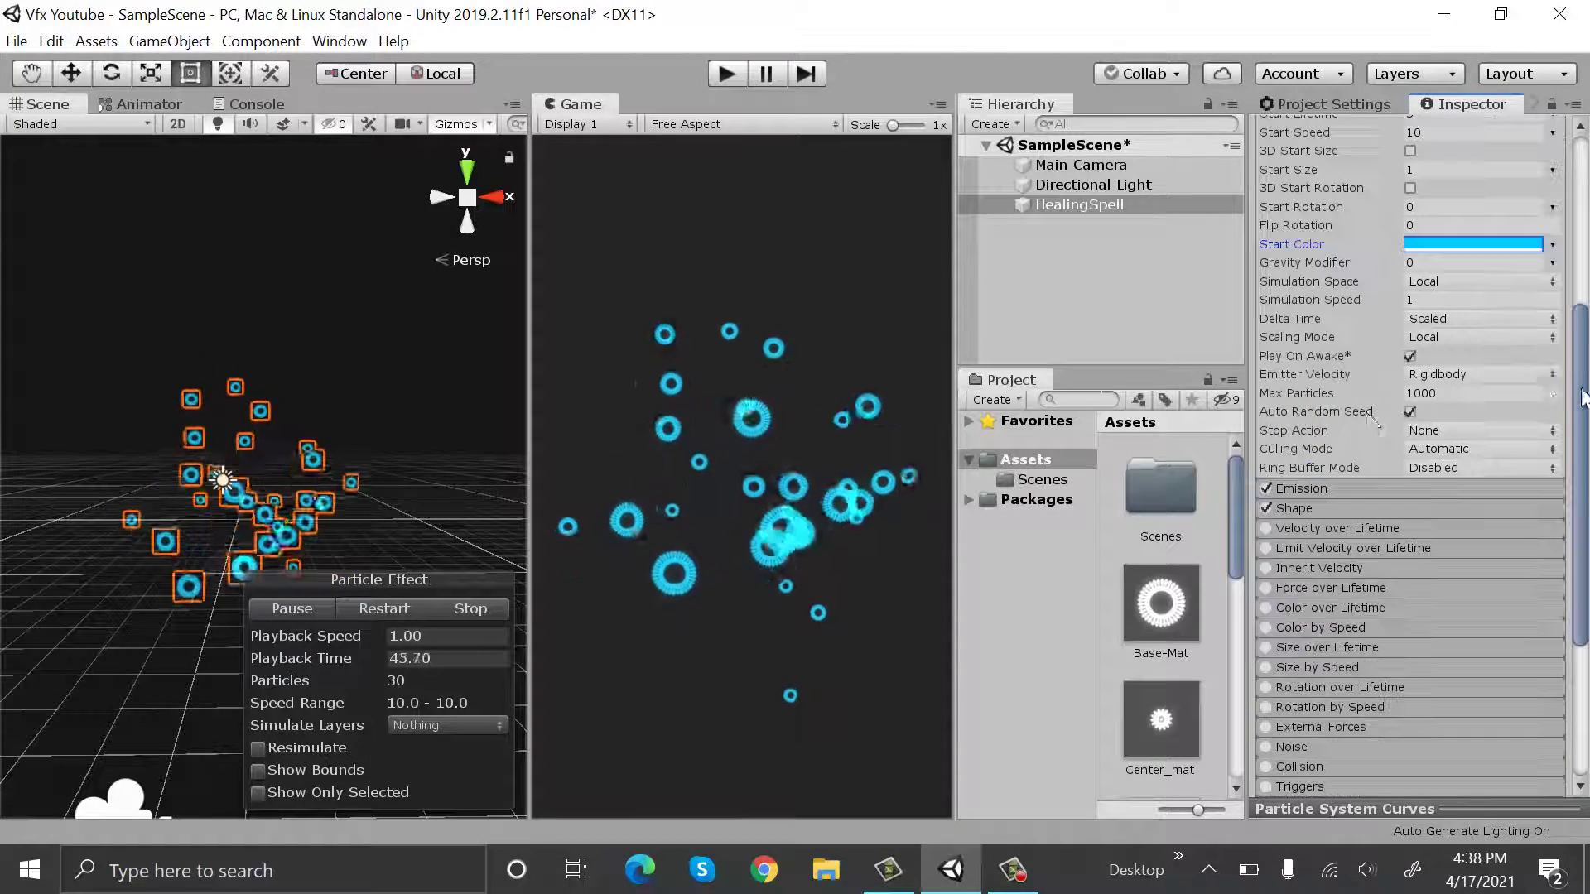
left_click(1468, 394)
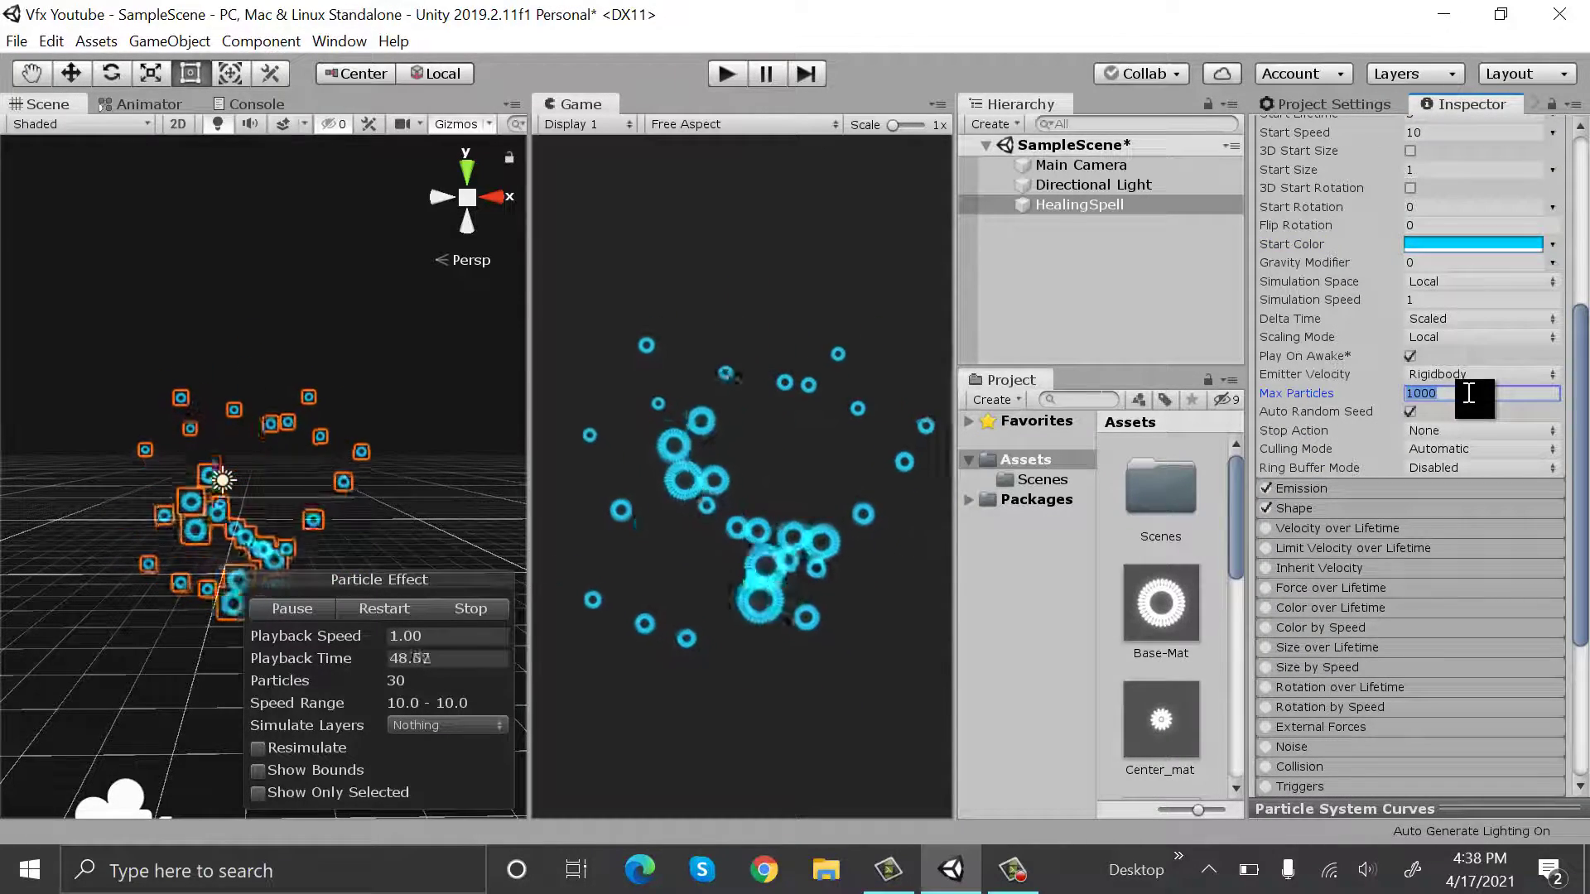
type("3")
scroll(1422, 469, "down", 5)
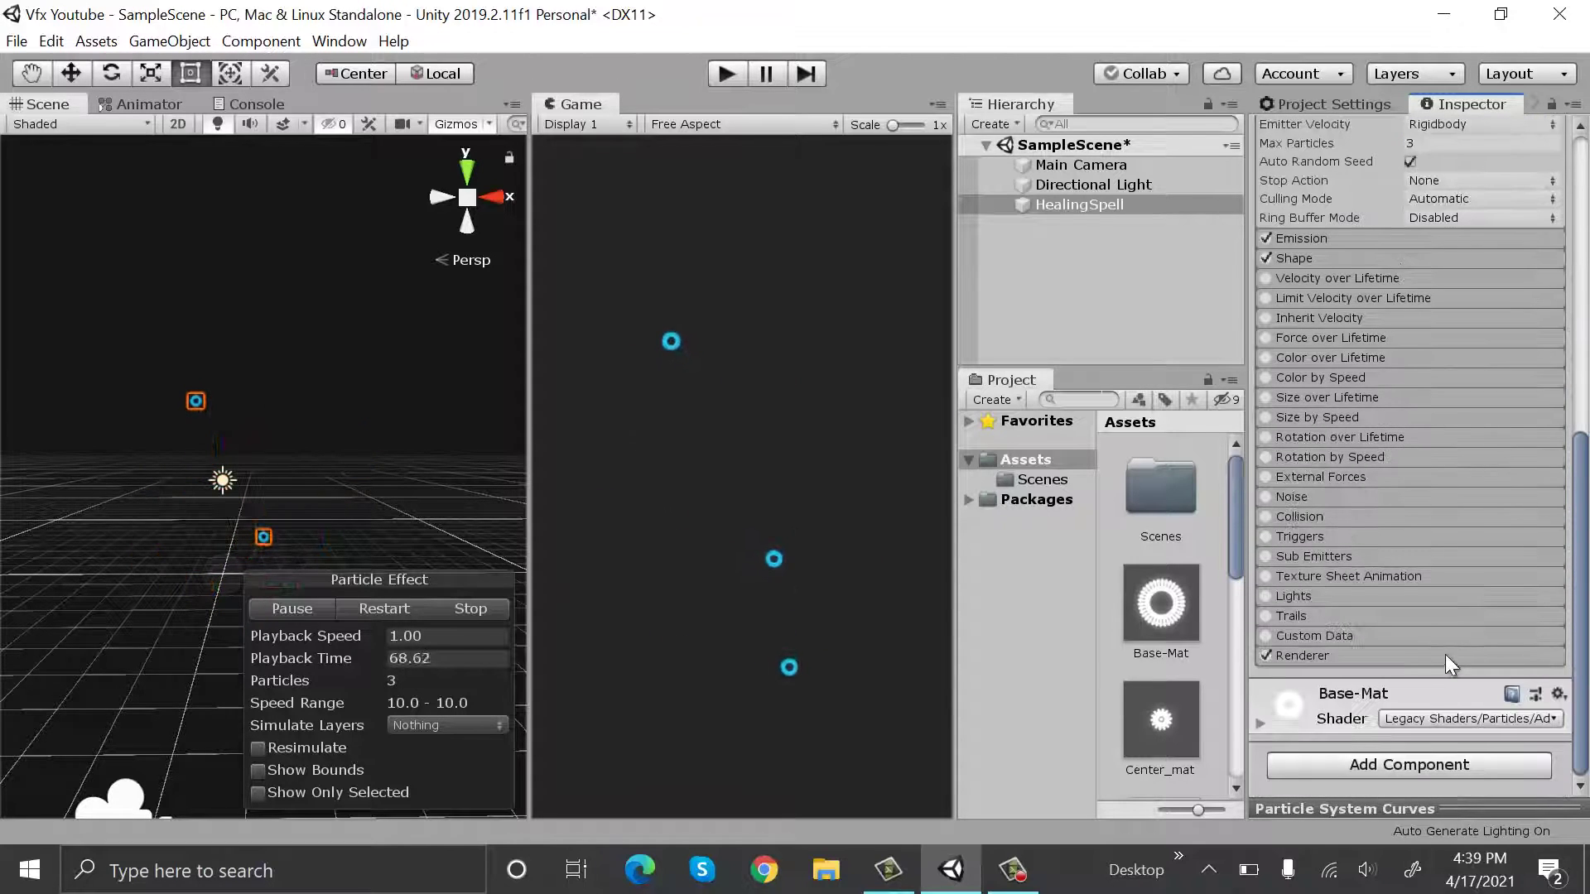
Set the Renderer to Horizontal Billboard with Max Particle Size 3
left_click(1445, 656)
scroll(1525, 505, "down", 5)
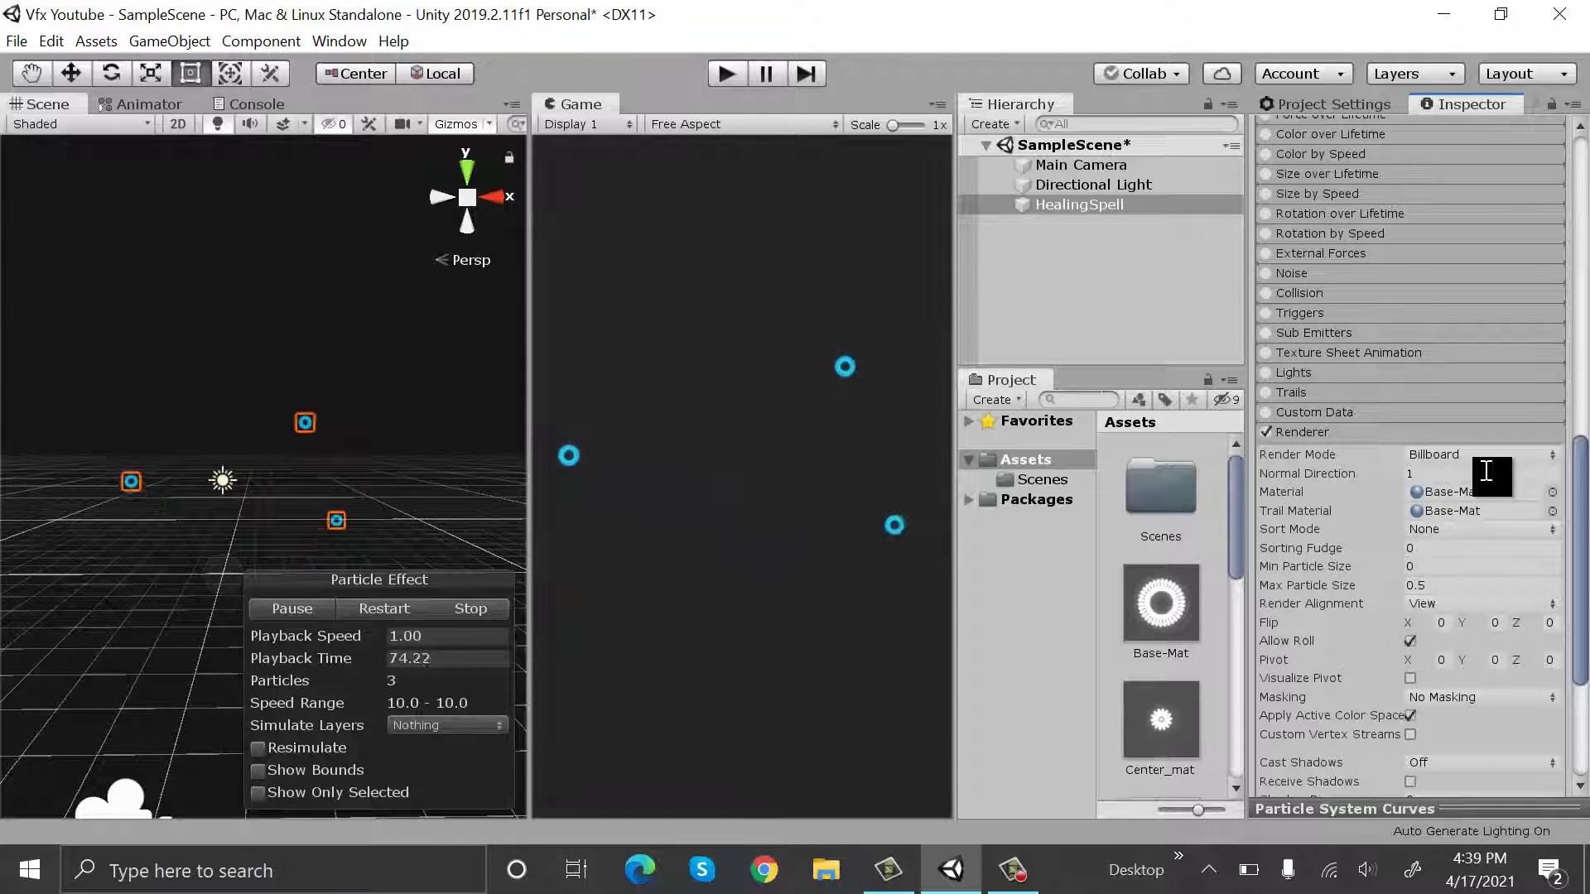
left_click(1492, 457)
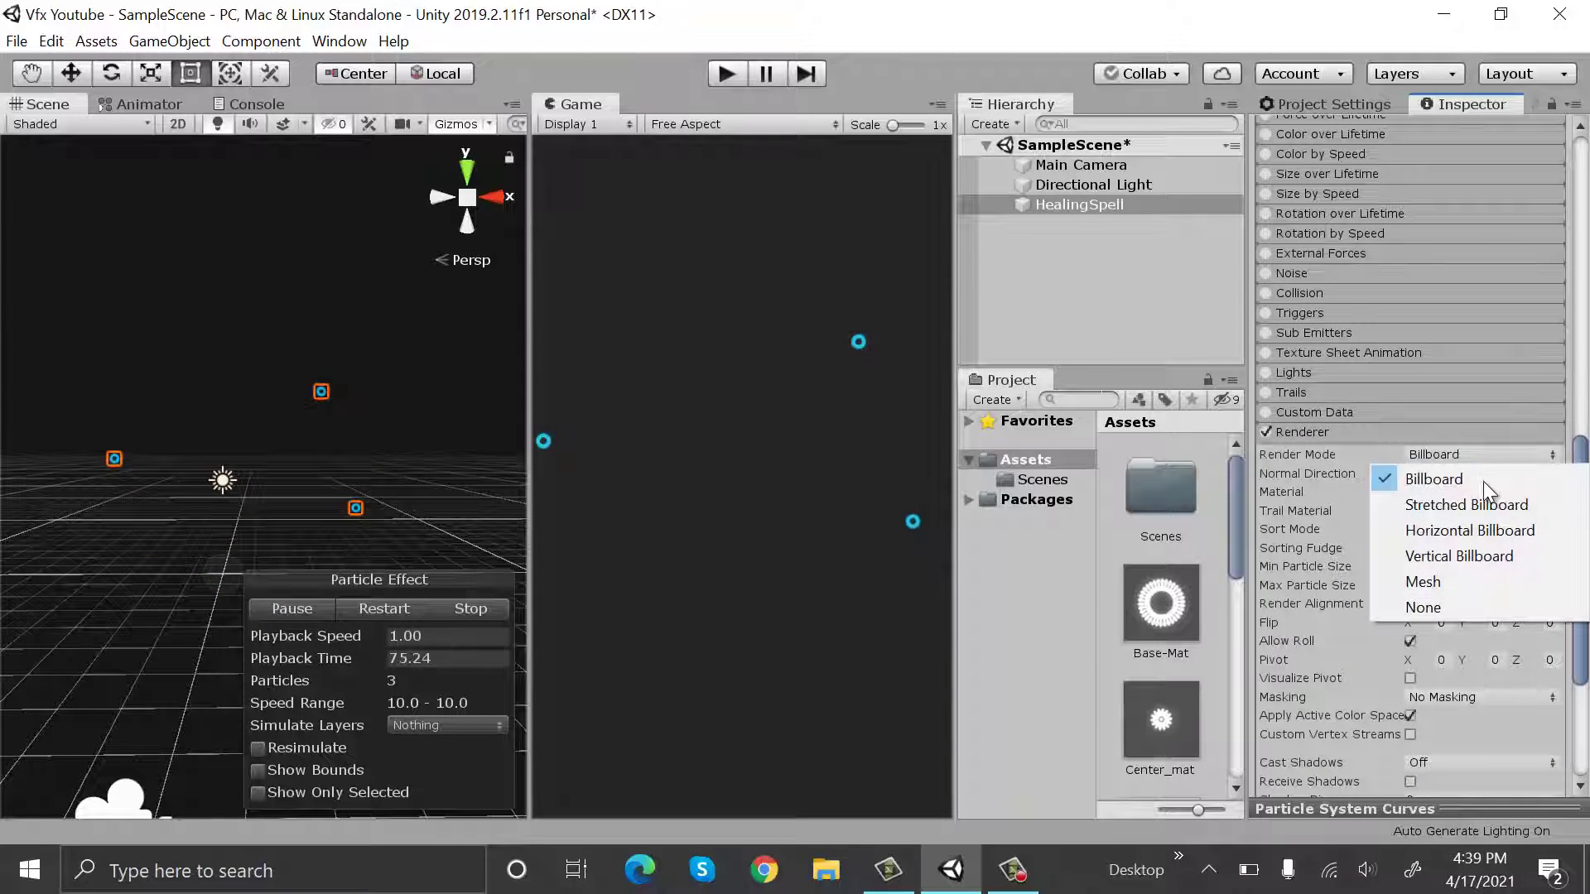
left_click(1477, 530)
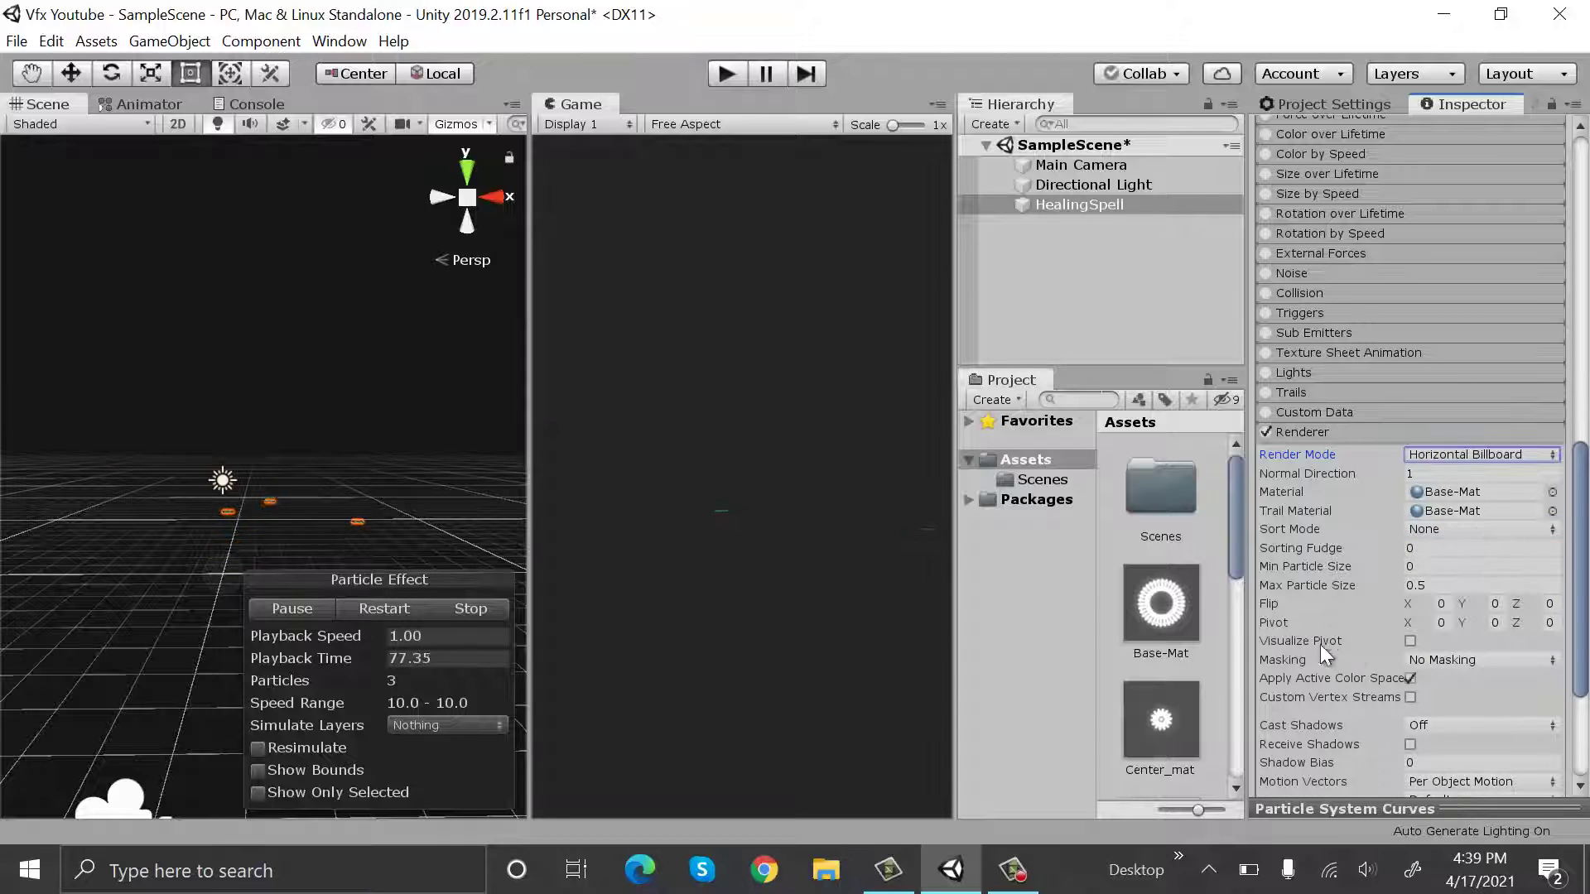
left_click(1408, 585)
type("3")
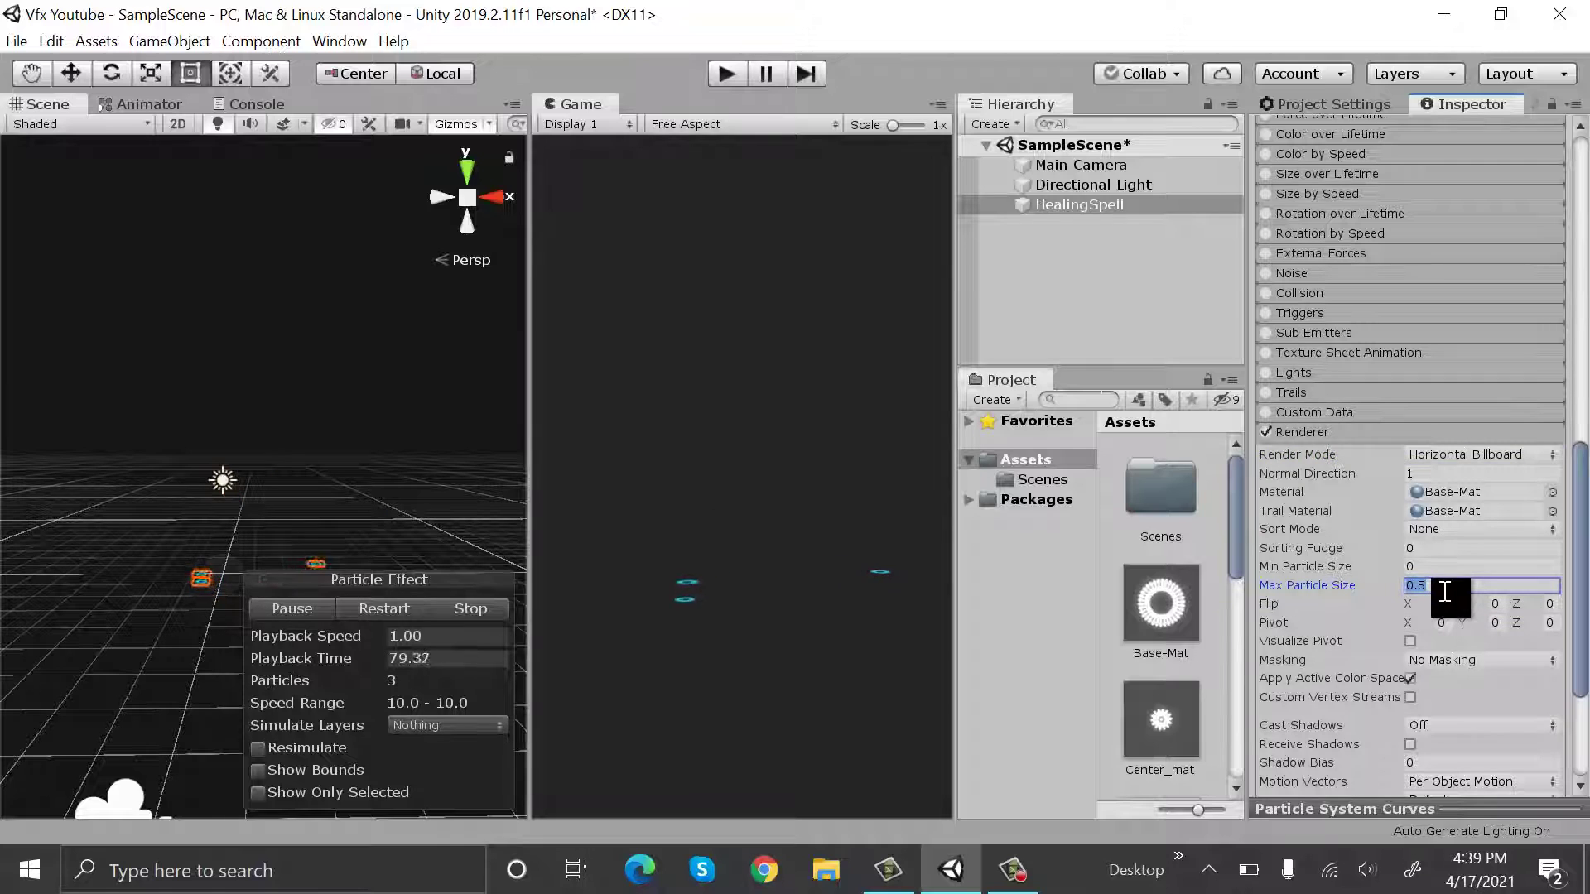
left_click(1454, 433)
scroll(1505, 500, "up", 10)
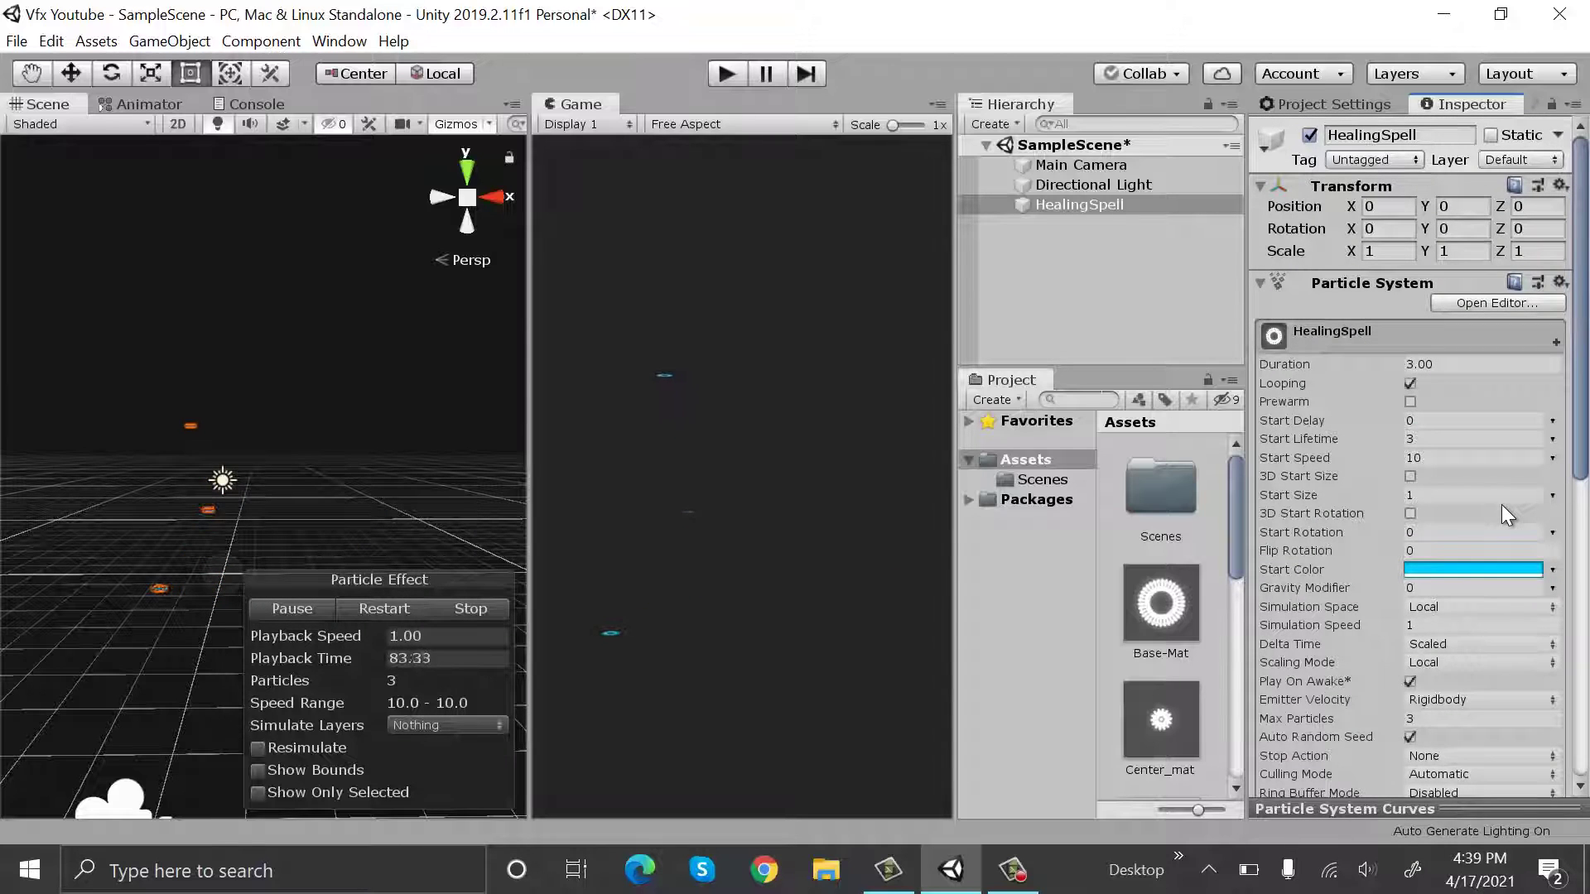
scroll(1501, 504, "down", 10)
Lower the Emission rate over time to 2
left_click(1376, 366)
left_click(1432, 391)
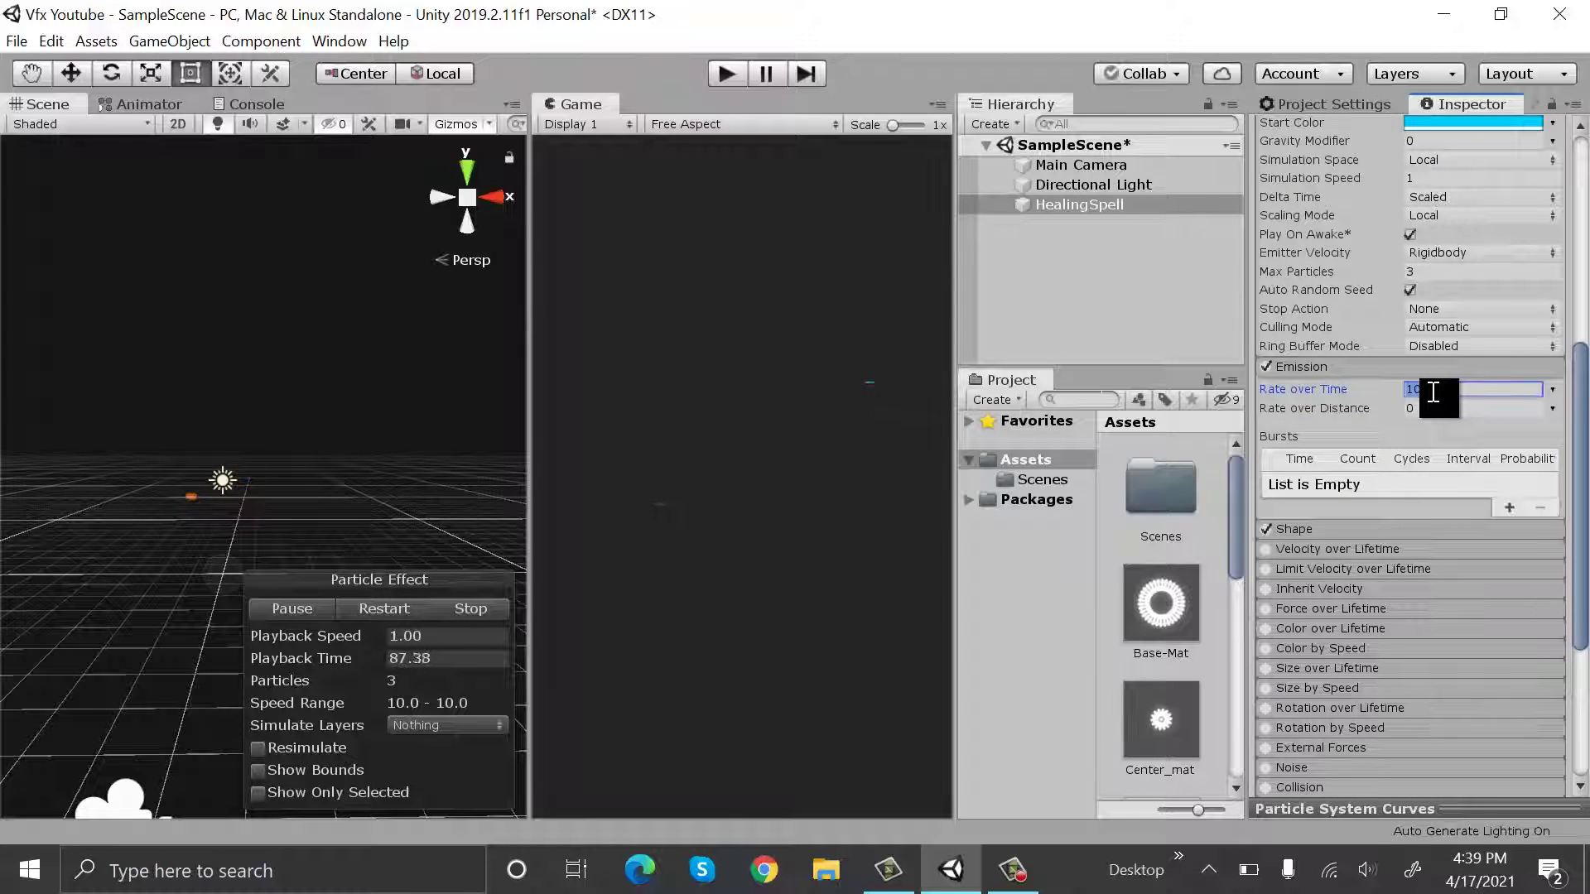
left_click(1436, 366)
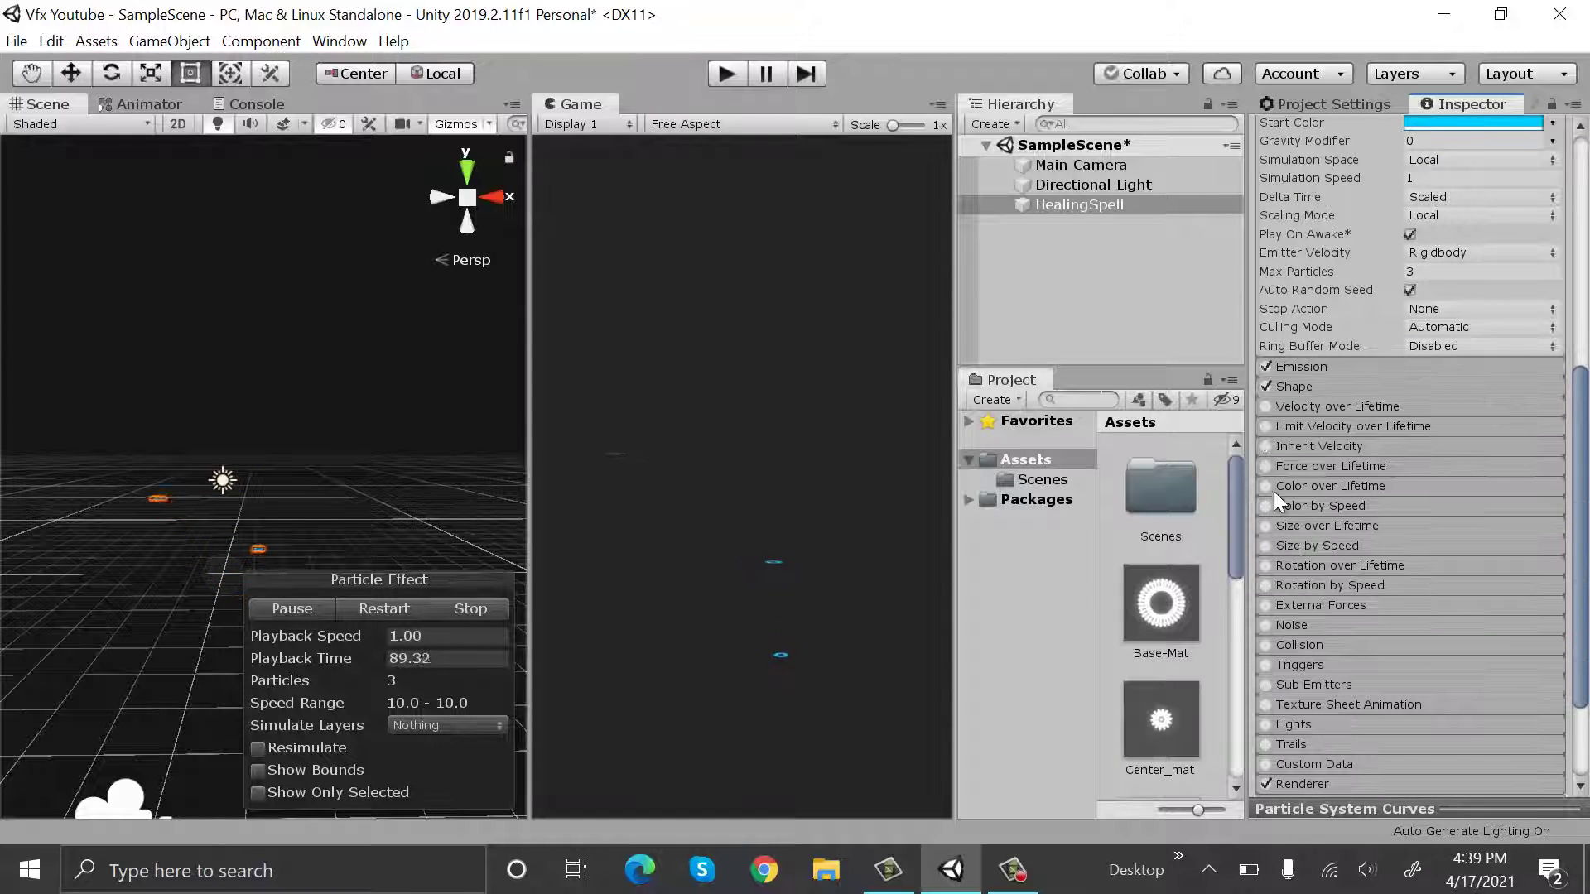
Enable Color over Lifetime with alpha keys 0, 255 in the middle, and 0
left_click(1308, 486)
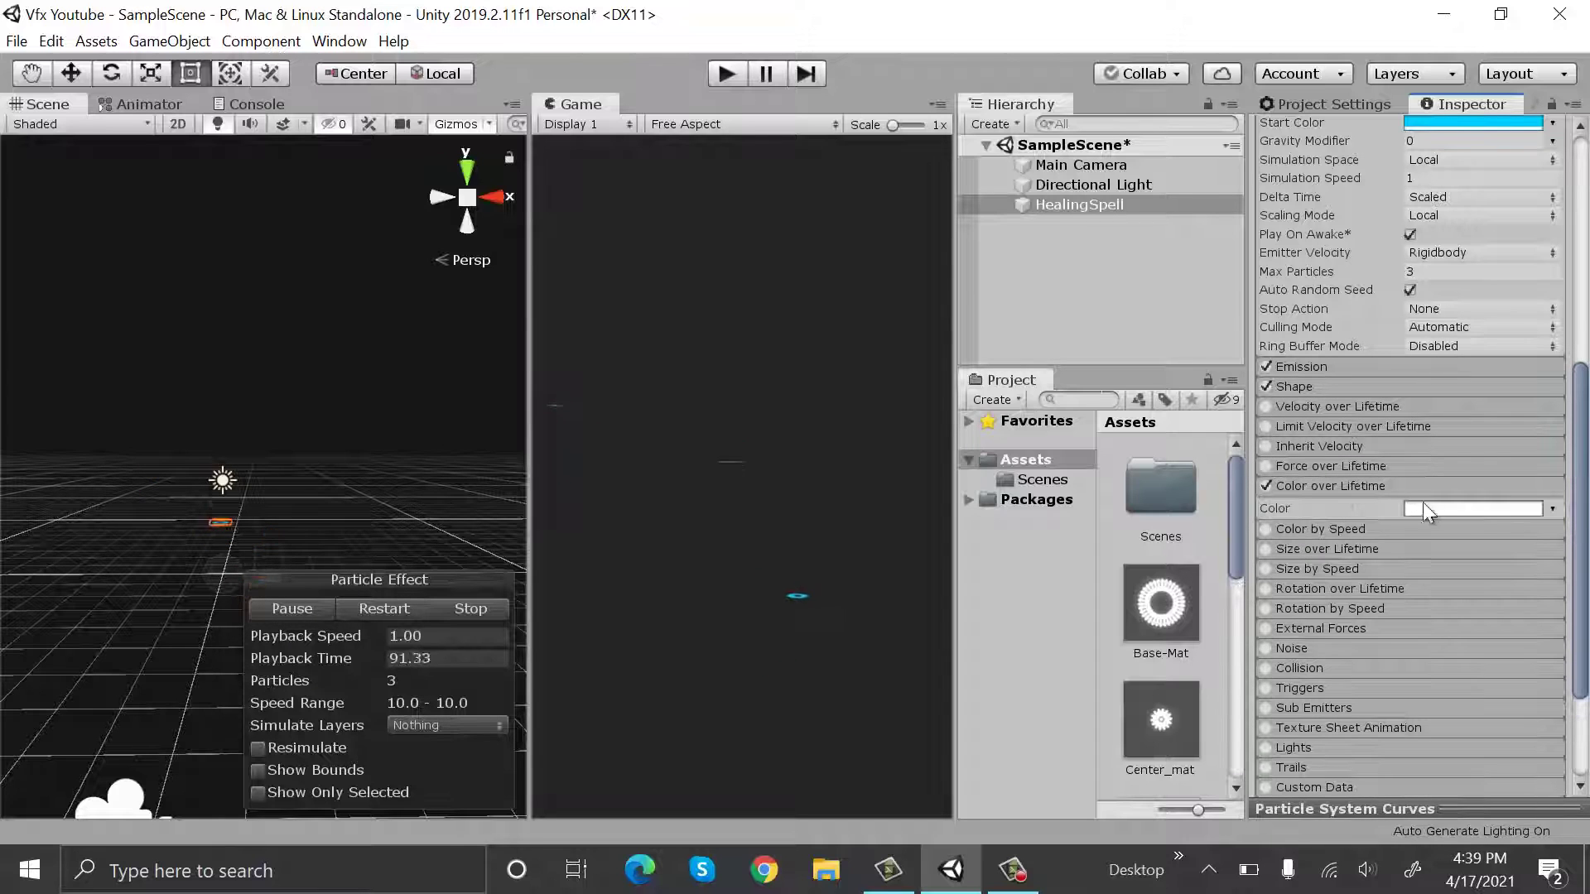
left_click(1466, 515)
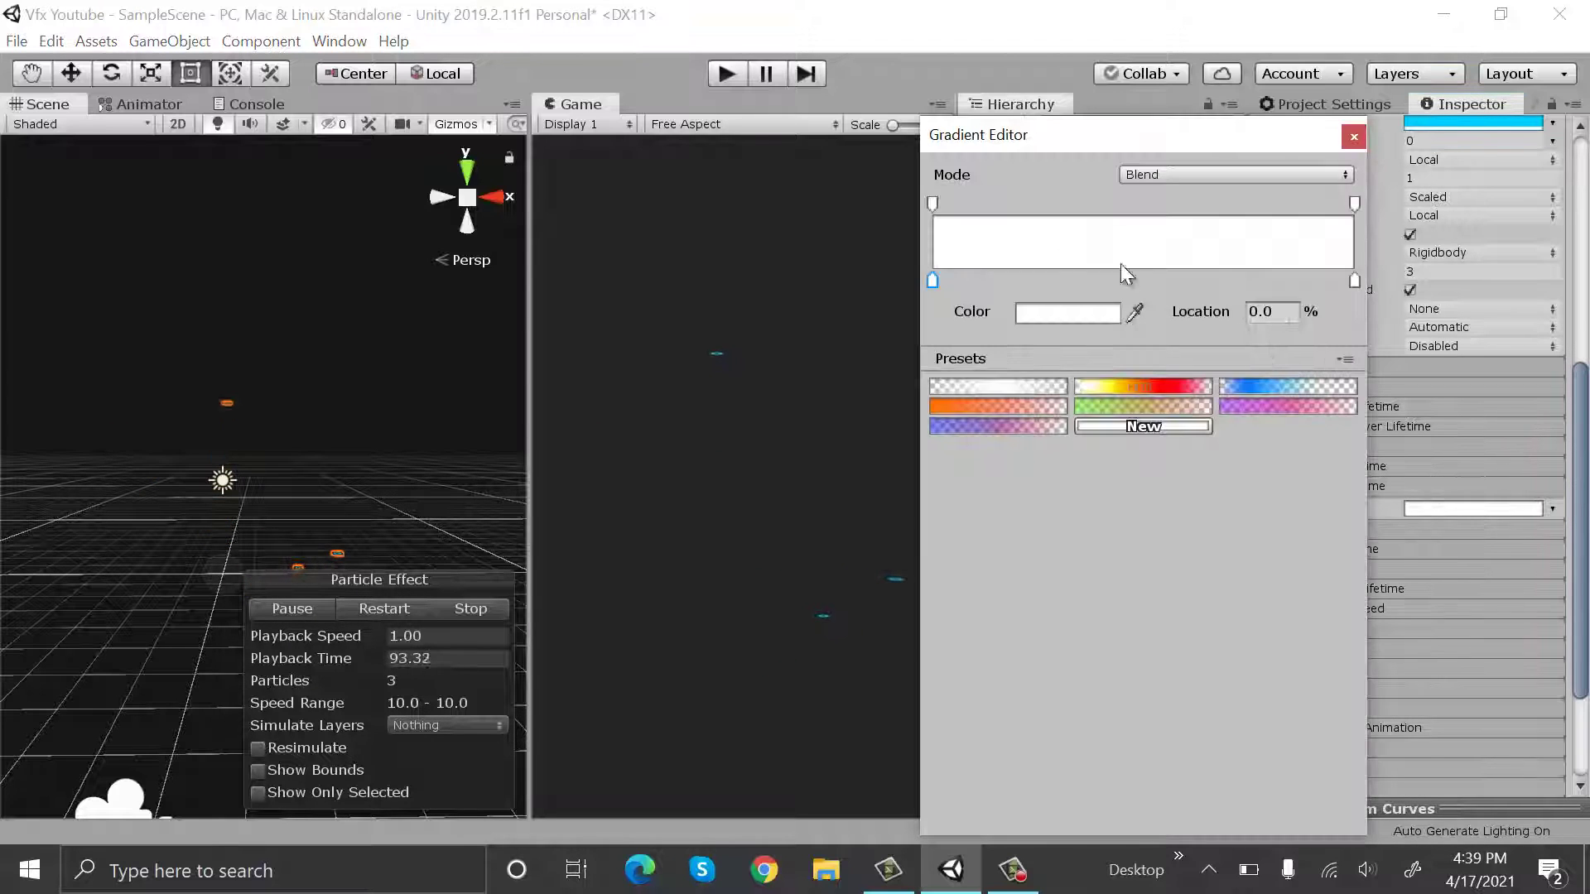
left_click(1138, 202)
left_click(932, 203)
left_click_drag(1086, 315, 1016, 320)
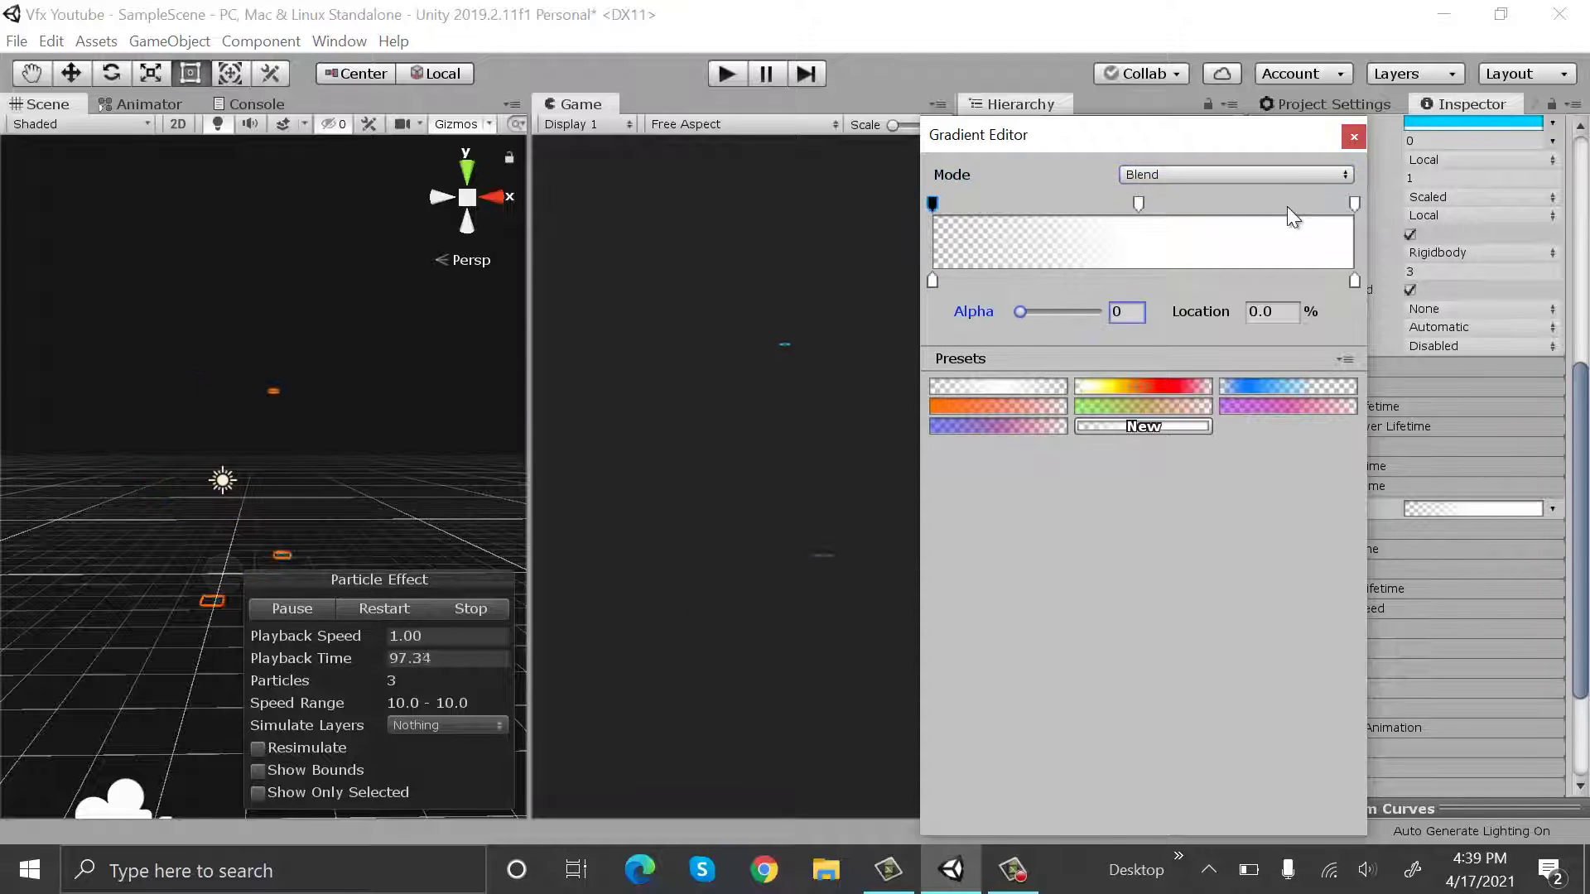
left_click(1354, 203)
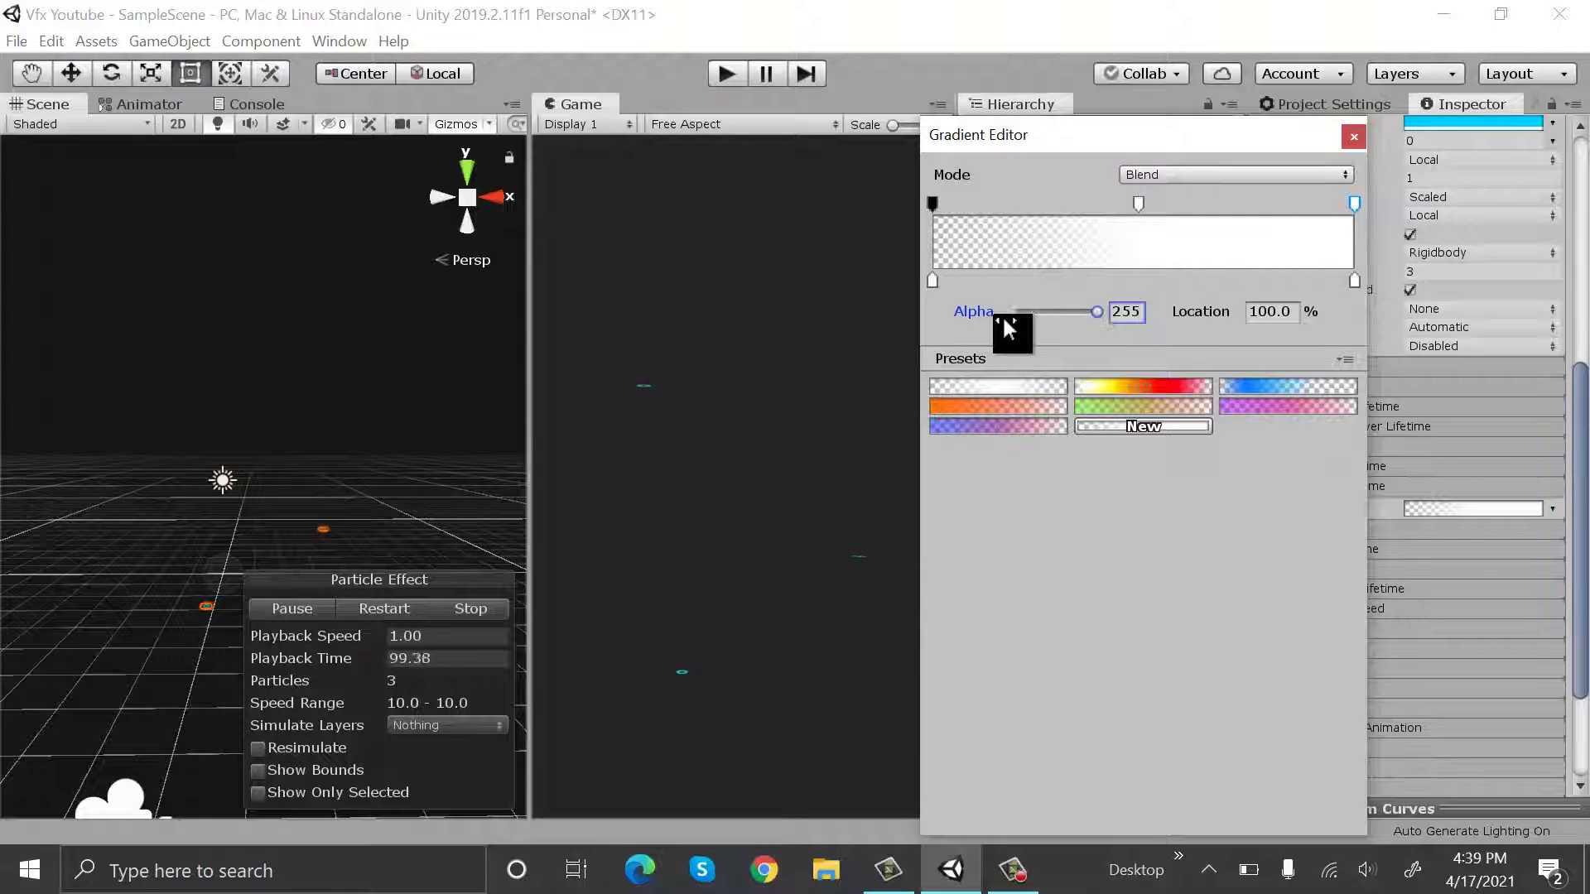
left_click_drag(1059, 316, 967, 322)
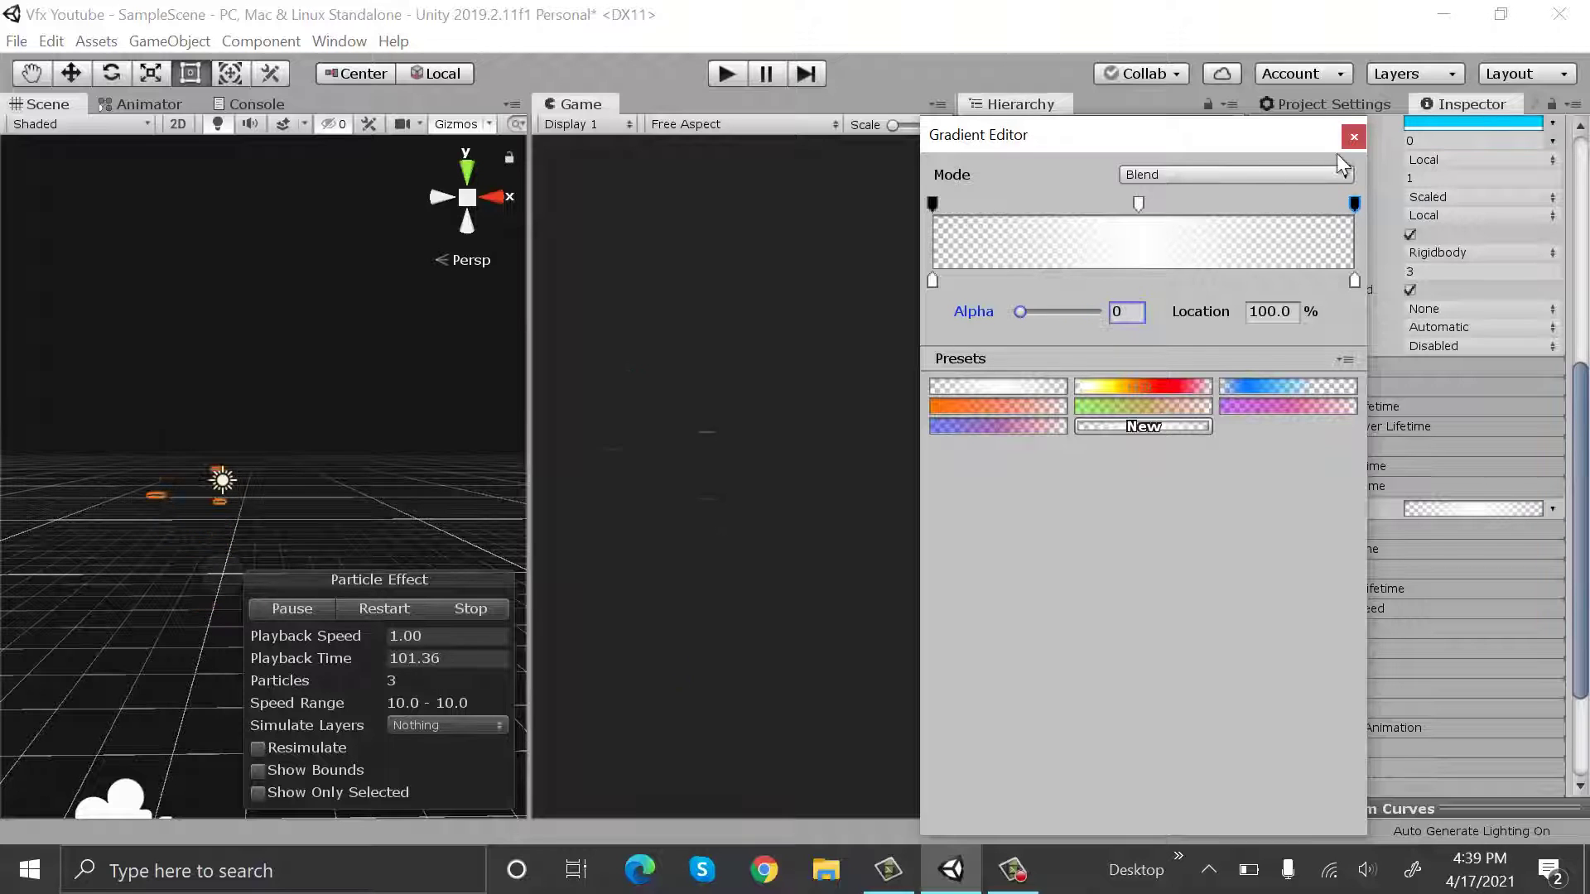
left_click(1353, 137)
scroll(1548, 429, "up", 10)
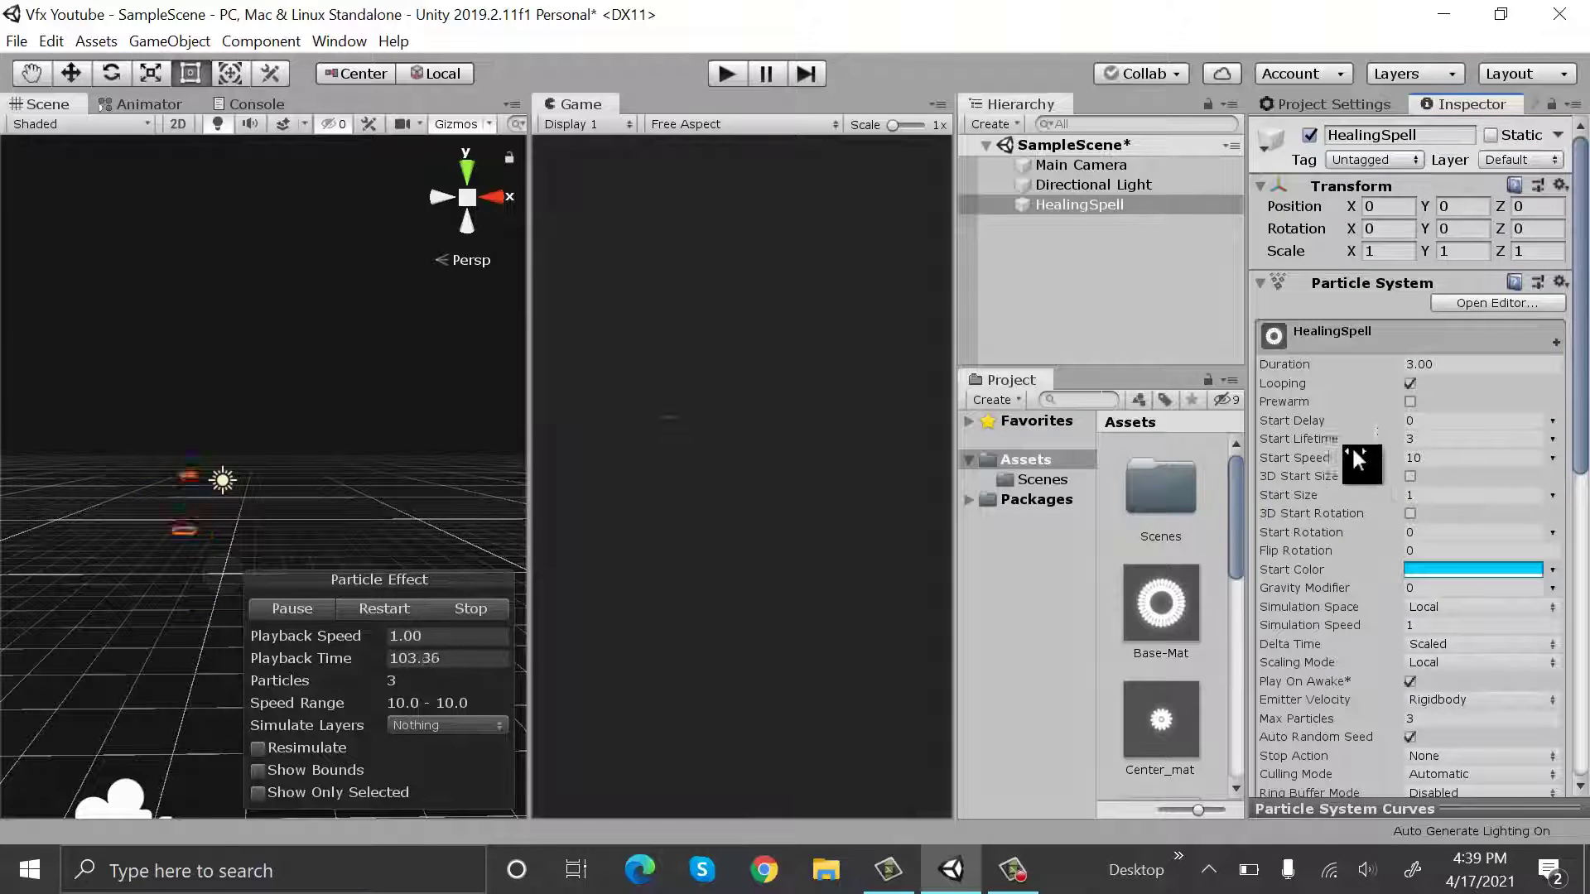
Set HealingSpell's Start Speed to 0 and Start Size to 10
left_click(1450, 454)
type("0")
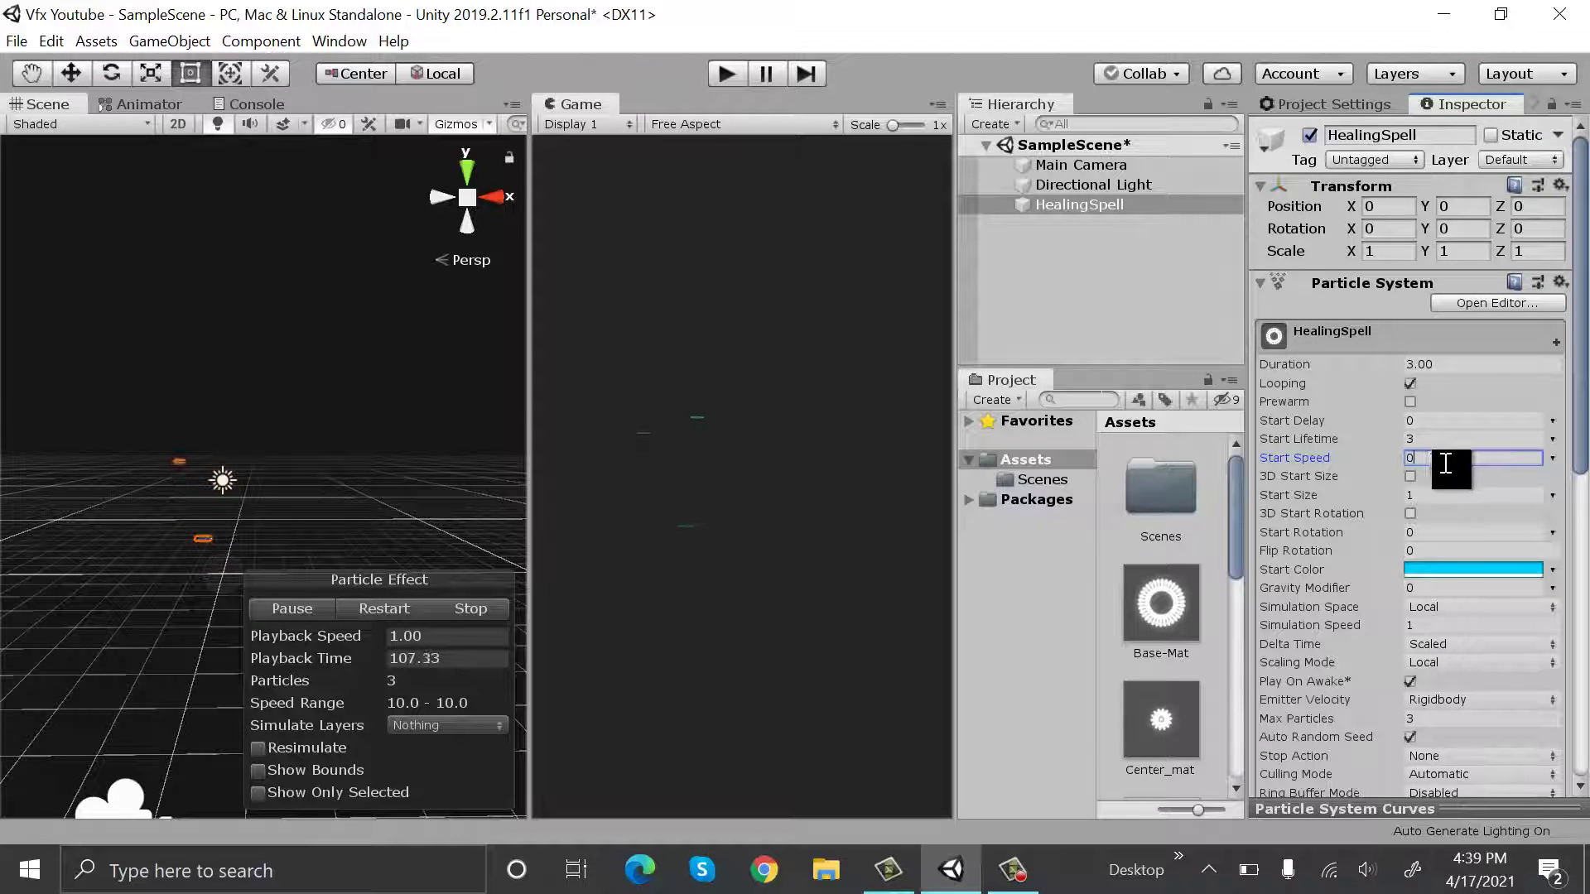
left_click(1430, 494)
type("0")
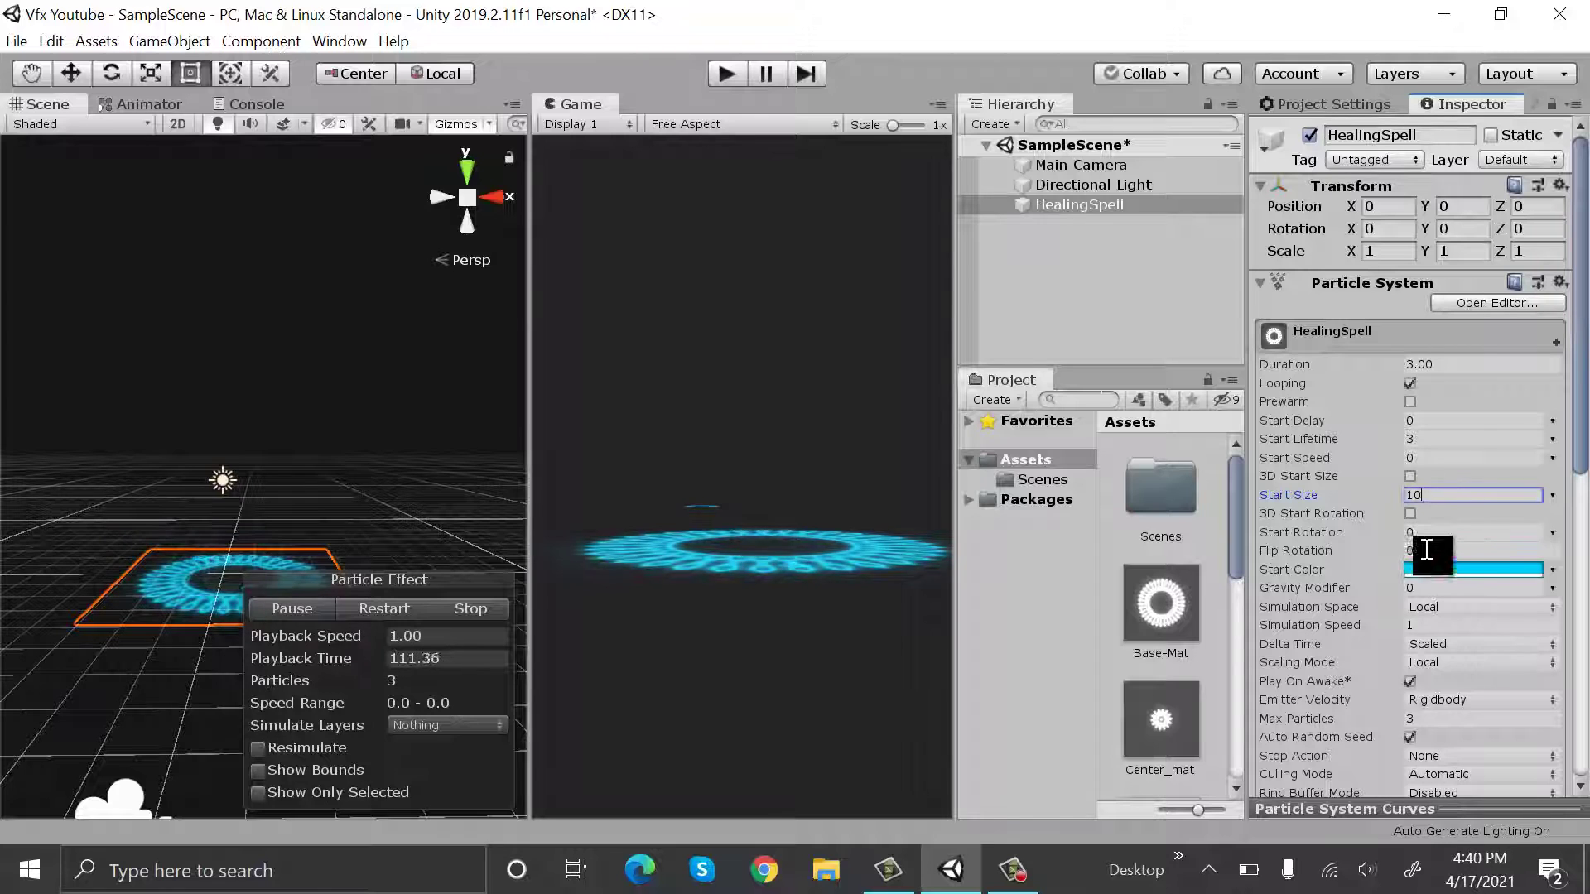
scroll(253, 352, "down", 2)
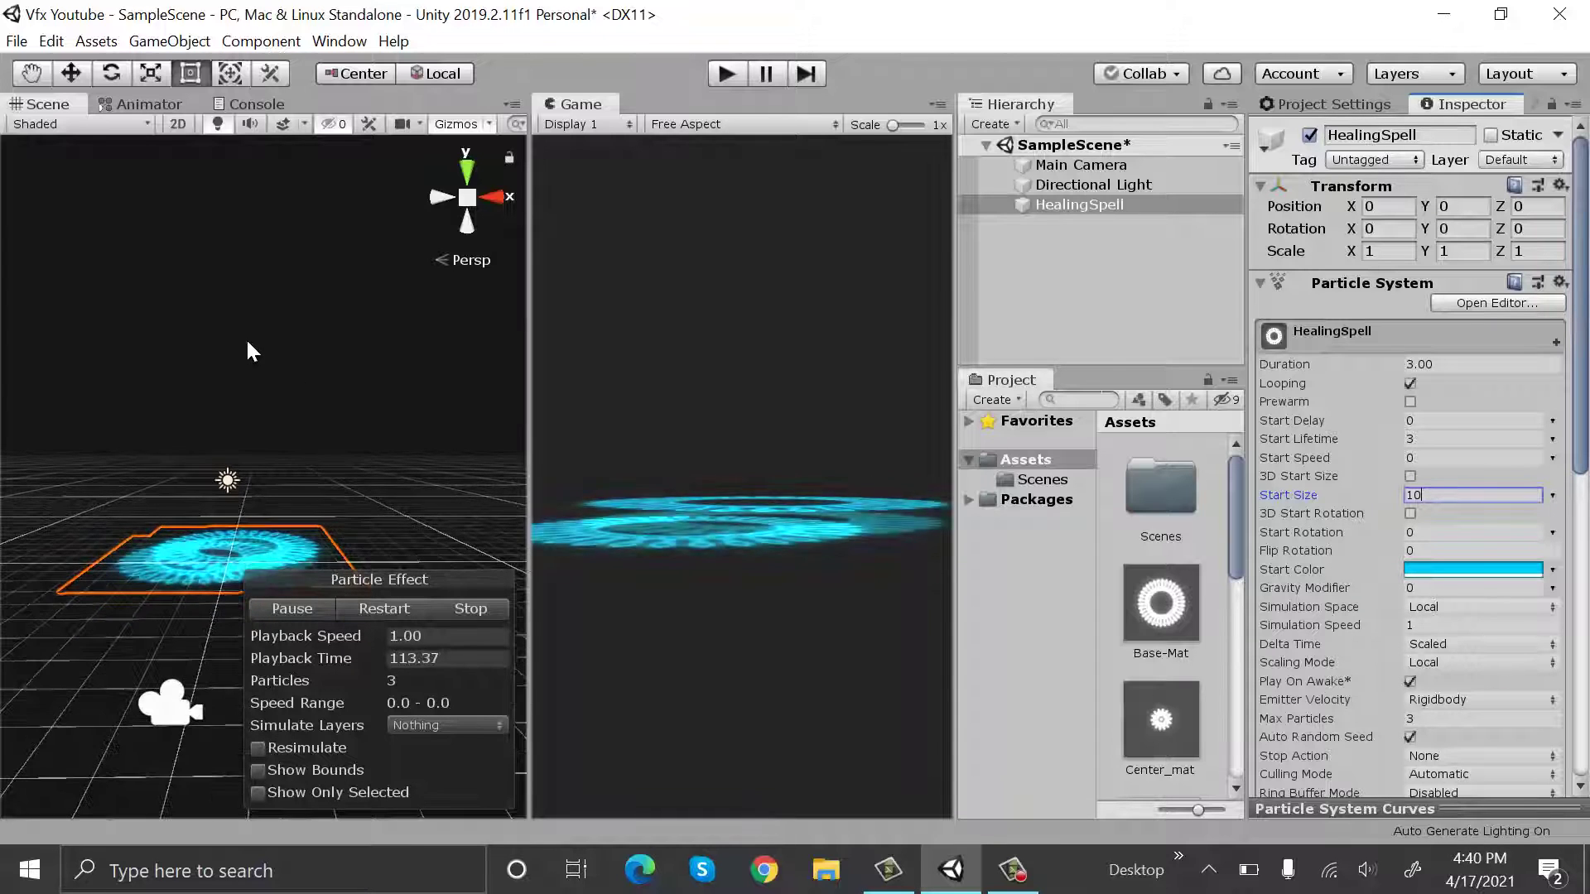
Raise the Main Camera and tilt it down so the Game view frames the ring, then reselect HealingSpell
left_click_drag(243, 316, 228, 687, "alt")
left_click(1148, 169)
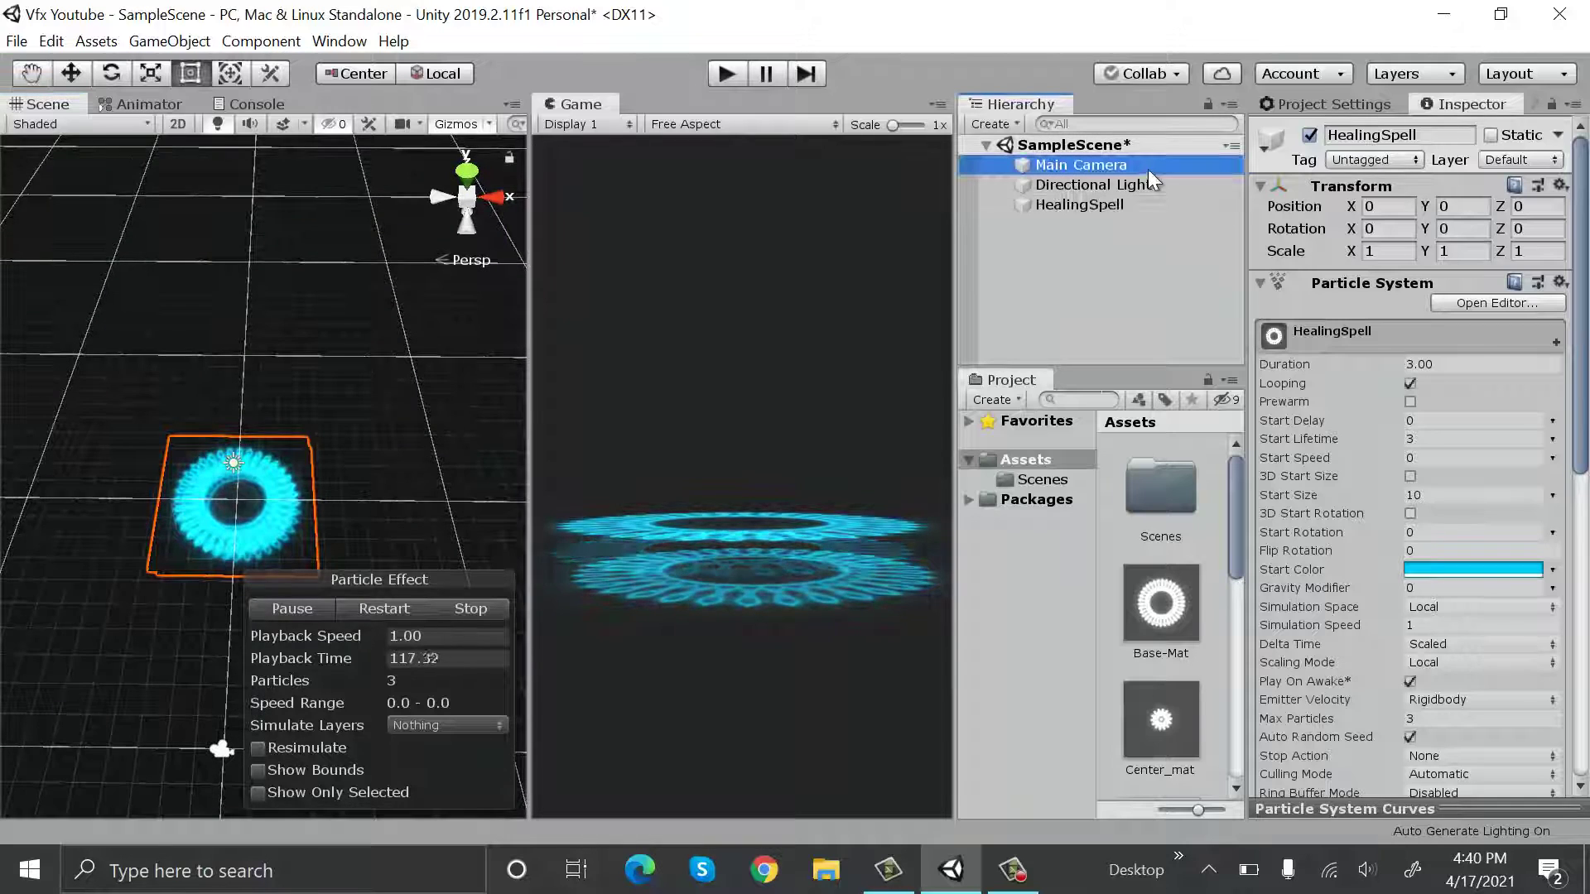
left_click_drag(432, 411, 73, 286, "alt")
left_click(71, 73)
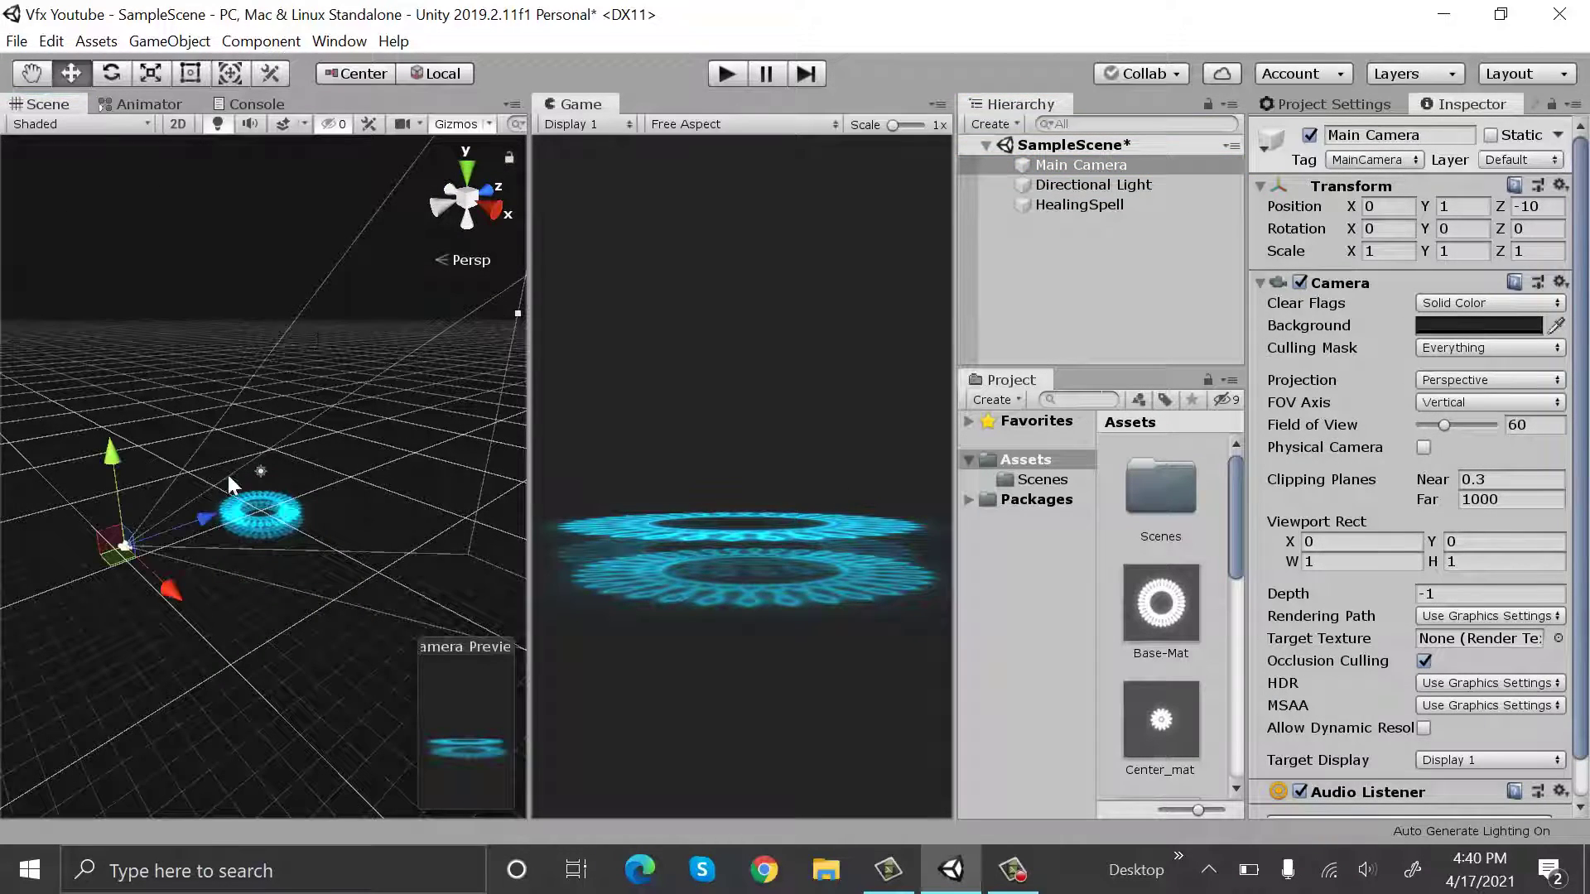
left_click_drag(226, 471, 158, 527)
left_click_drag(62, 469, 106, 488)
scroll(124, 463, "down", 2)
left_click_drag(145, 437, 15, 381)
left_click_drag(1339, 215, 1407, 217)
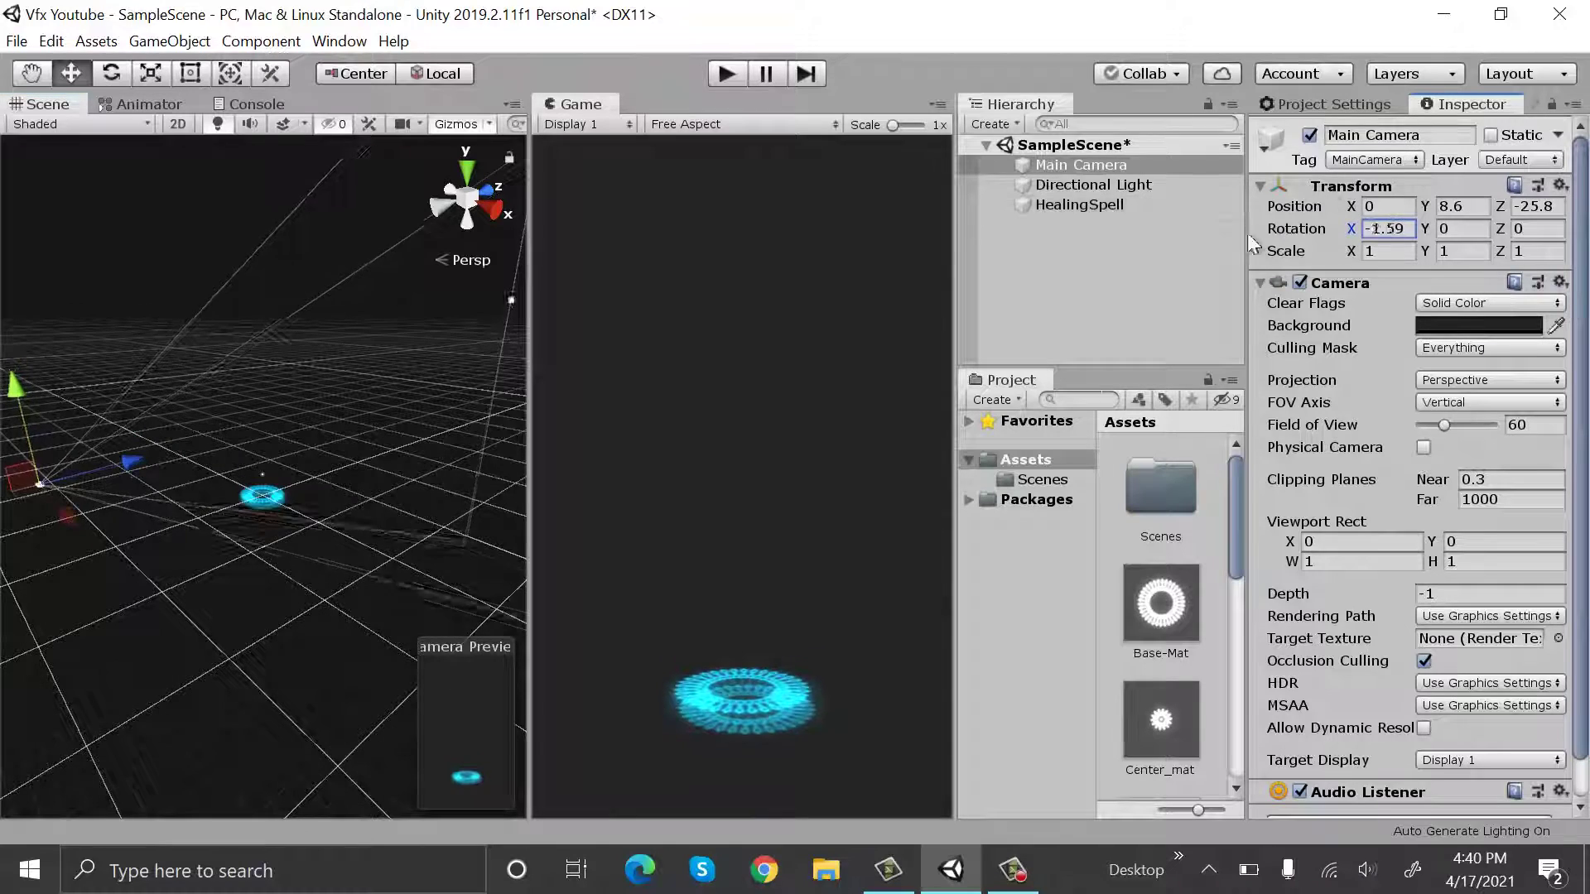
mouse_move(151, 483)
left_mouse_down()
mouse_move(259, 452)
mouse_move(157, 368)
mouse_move(177, 475)
left_mouse_up()
left_click(258, 495)
scroll(1541, 589, "down", 5)
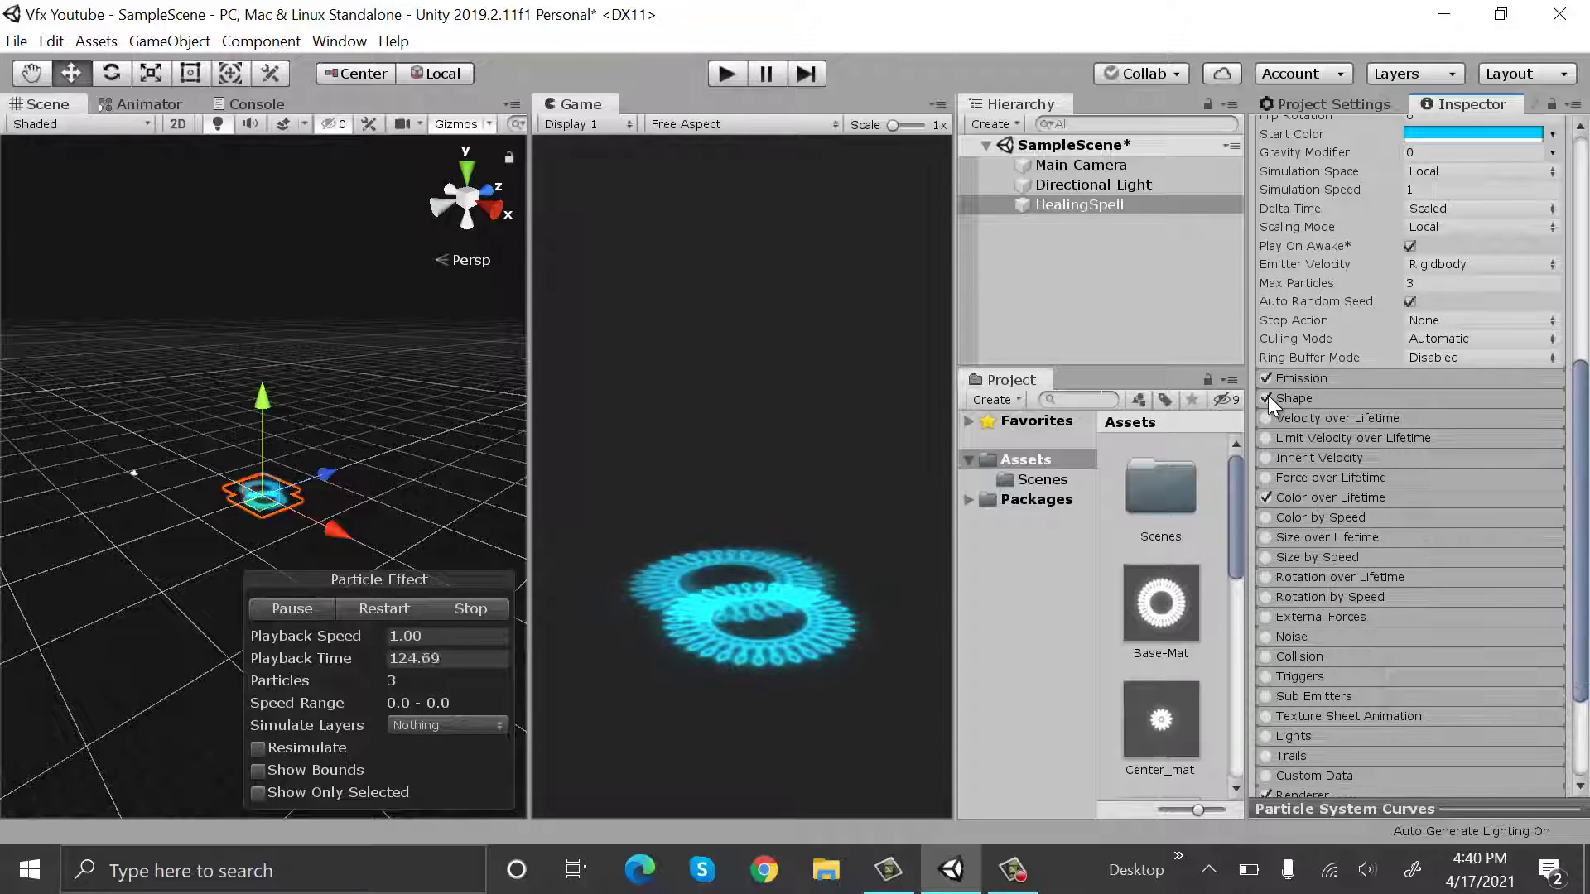
Turn off Shape and enable Size over Lifetime with a curve that grows the particles
left_click(1266, 397)
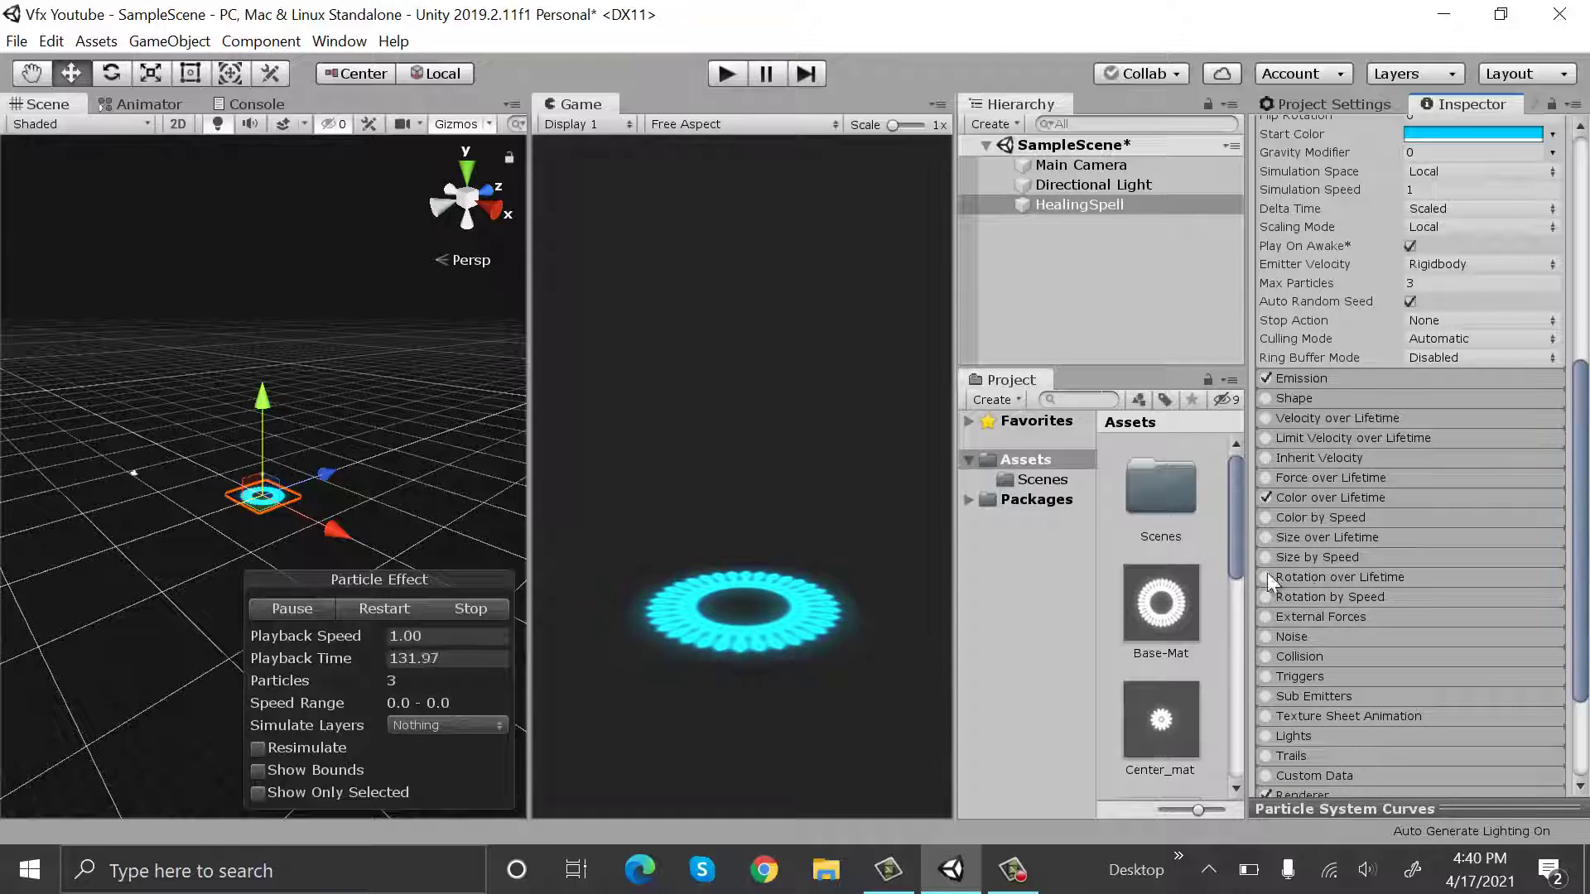
left_click(1265, 538)
left_click(1327, 535)
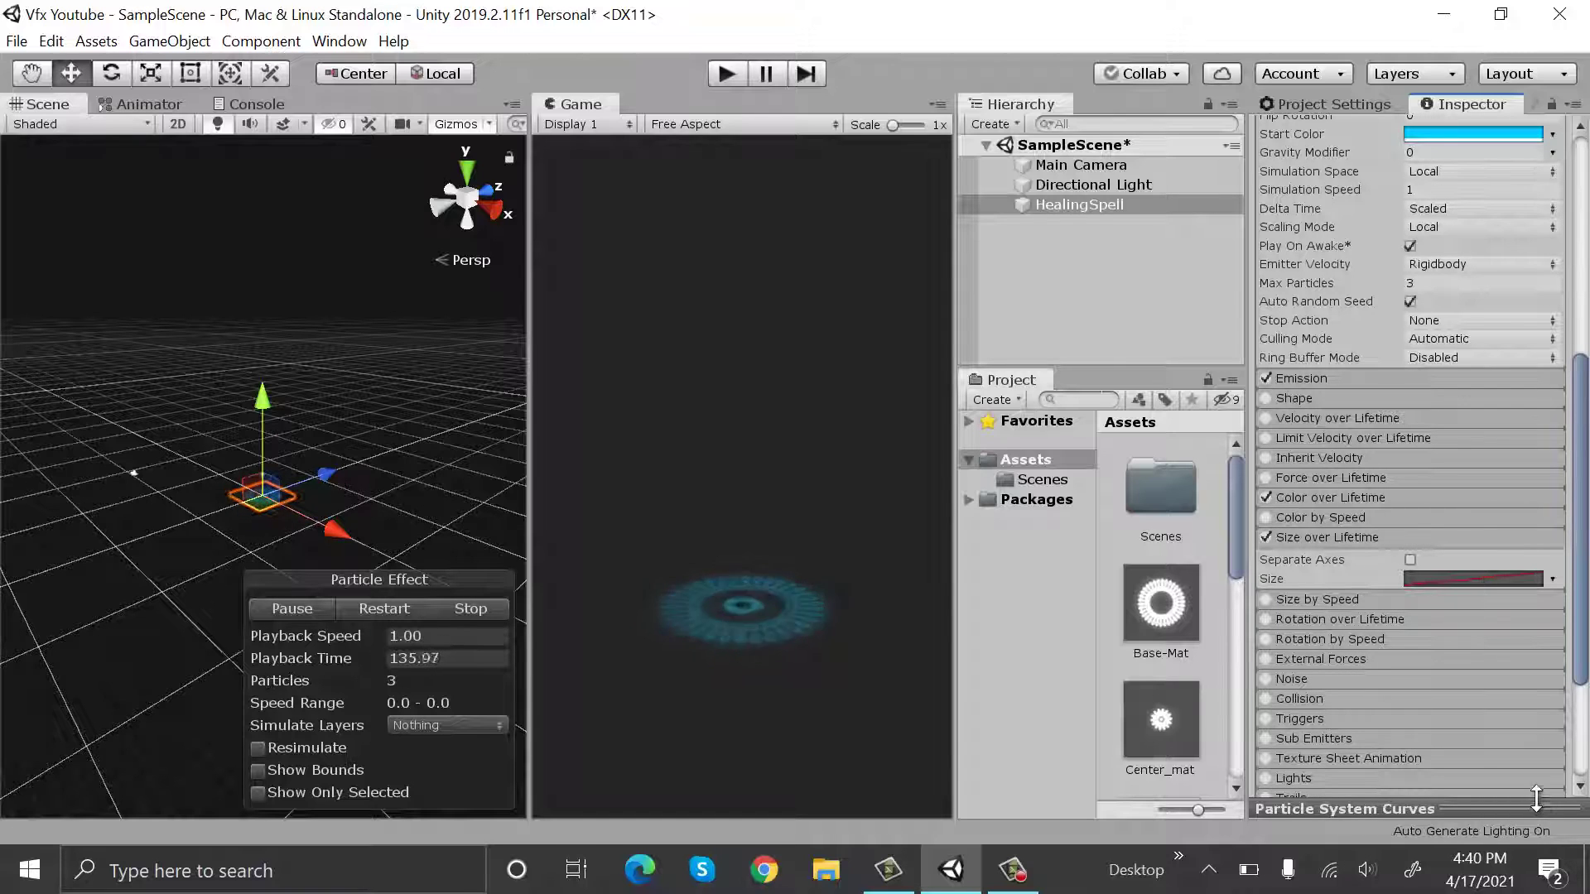
left_click(1480, 577)
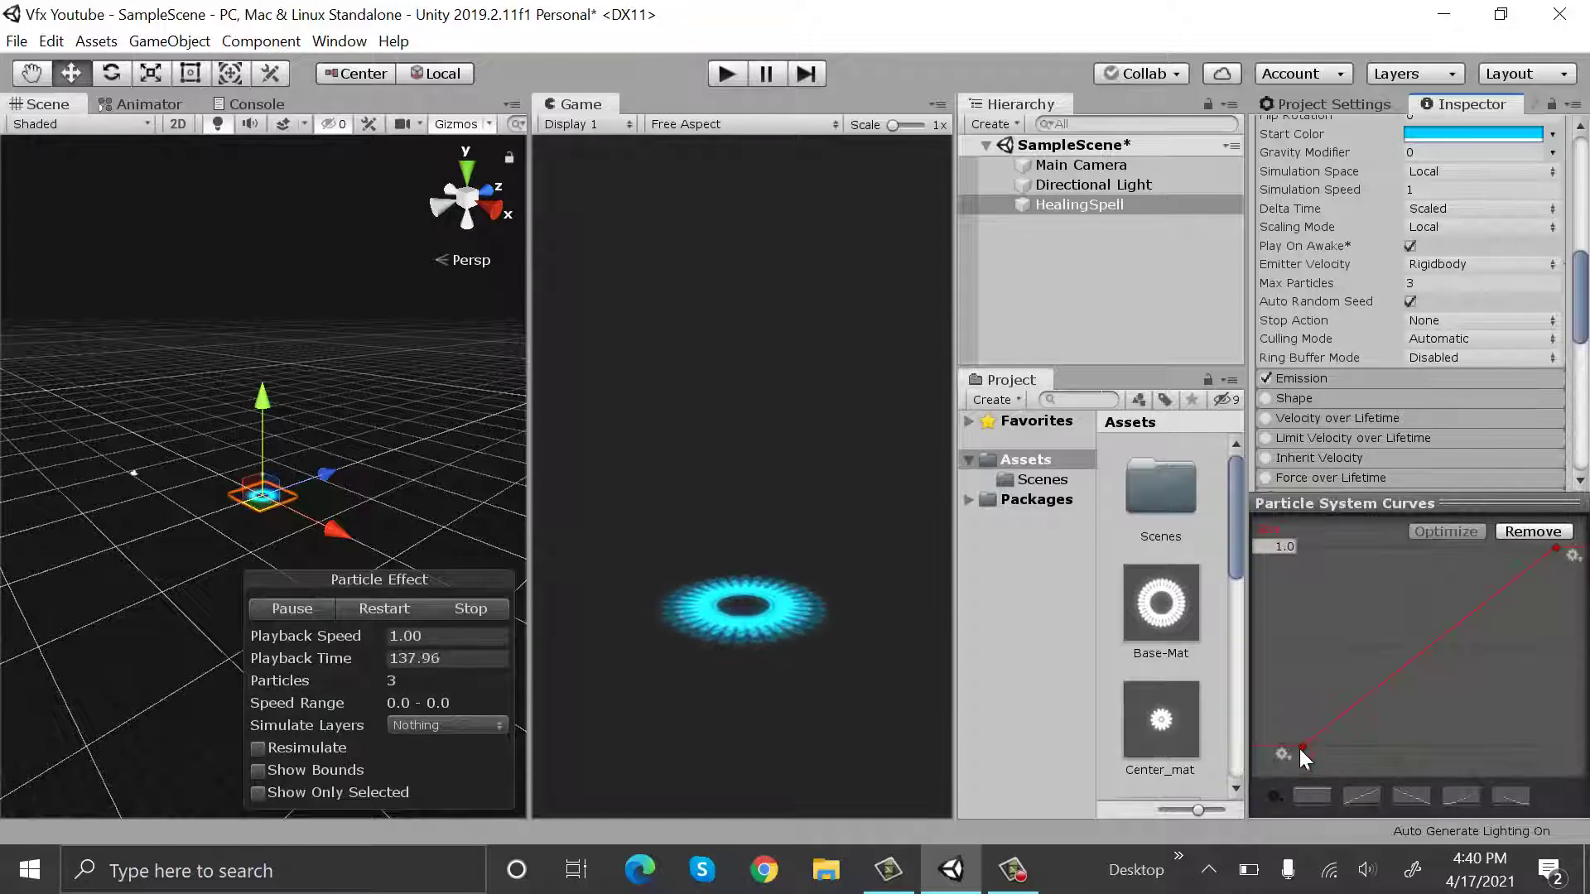
mouse_move(1299, 747)
left_click_drag(1297, 733, 1368, 618)
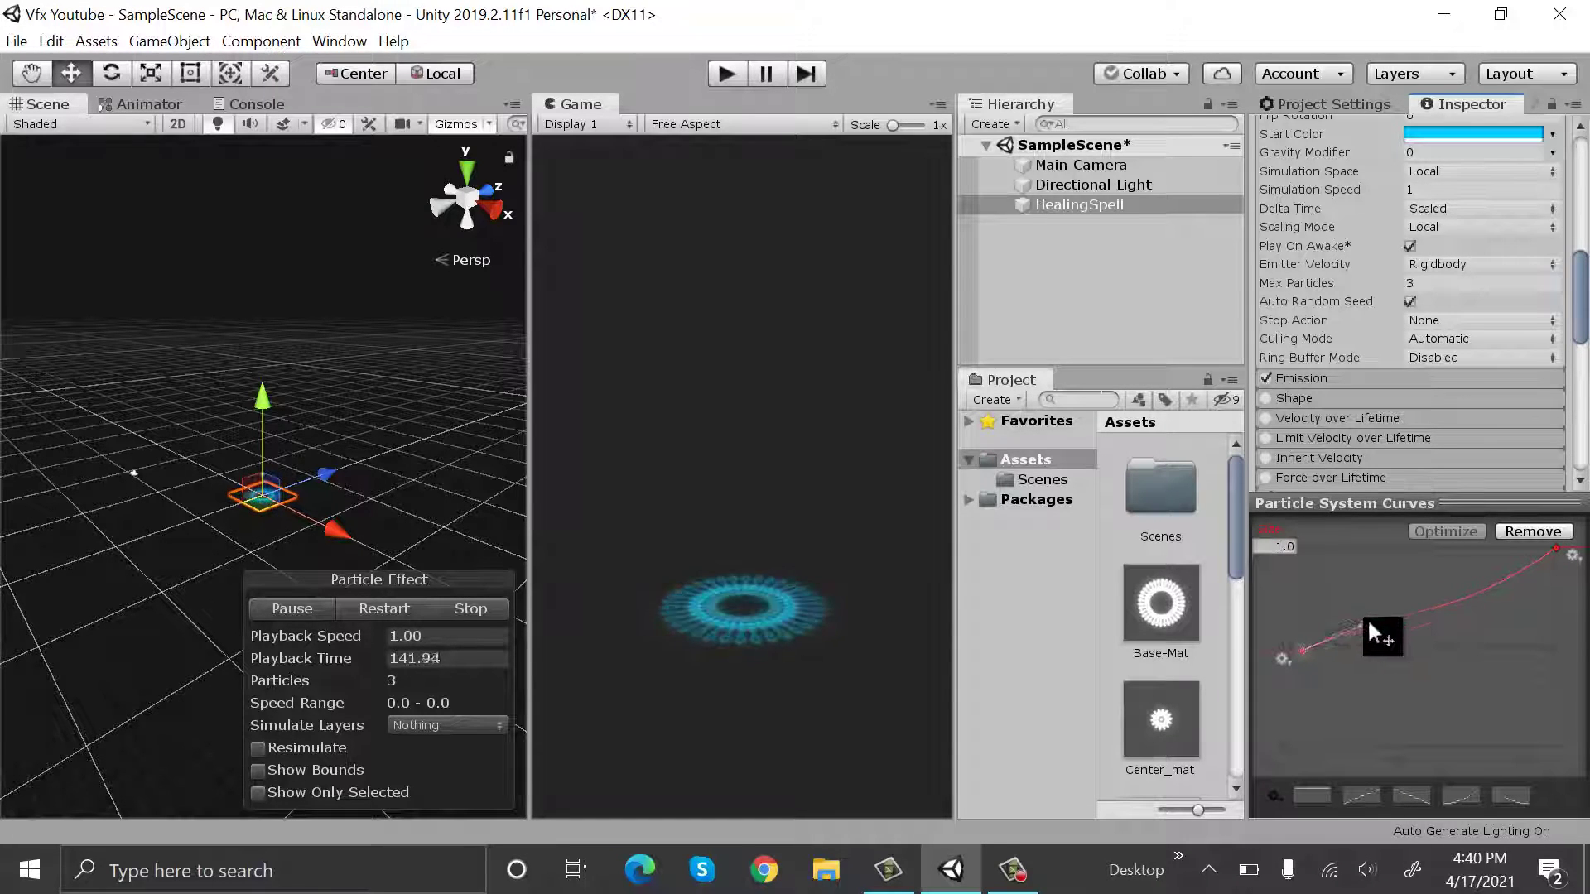
left_click(1553, 550)
left_click_drag(1503, 588, 1492, 570)
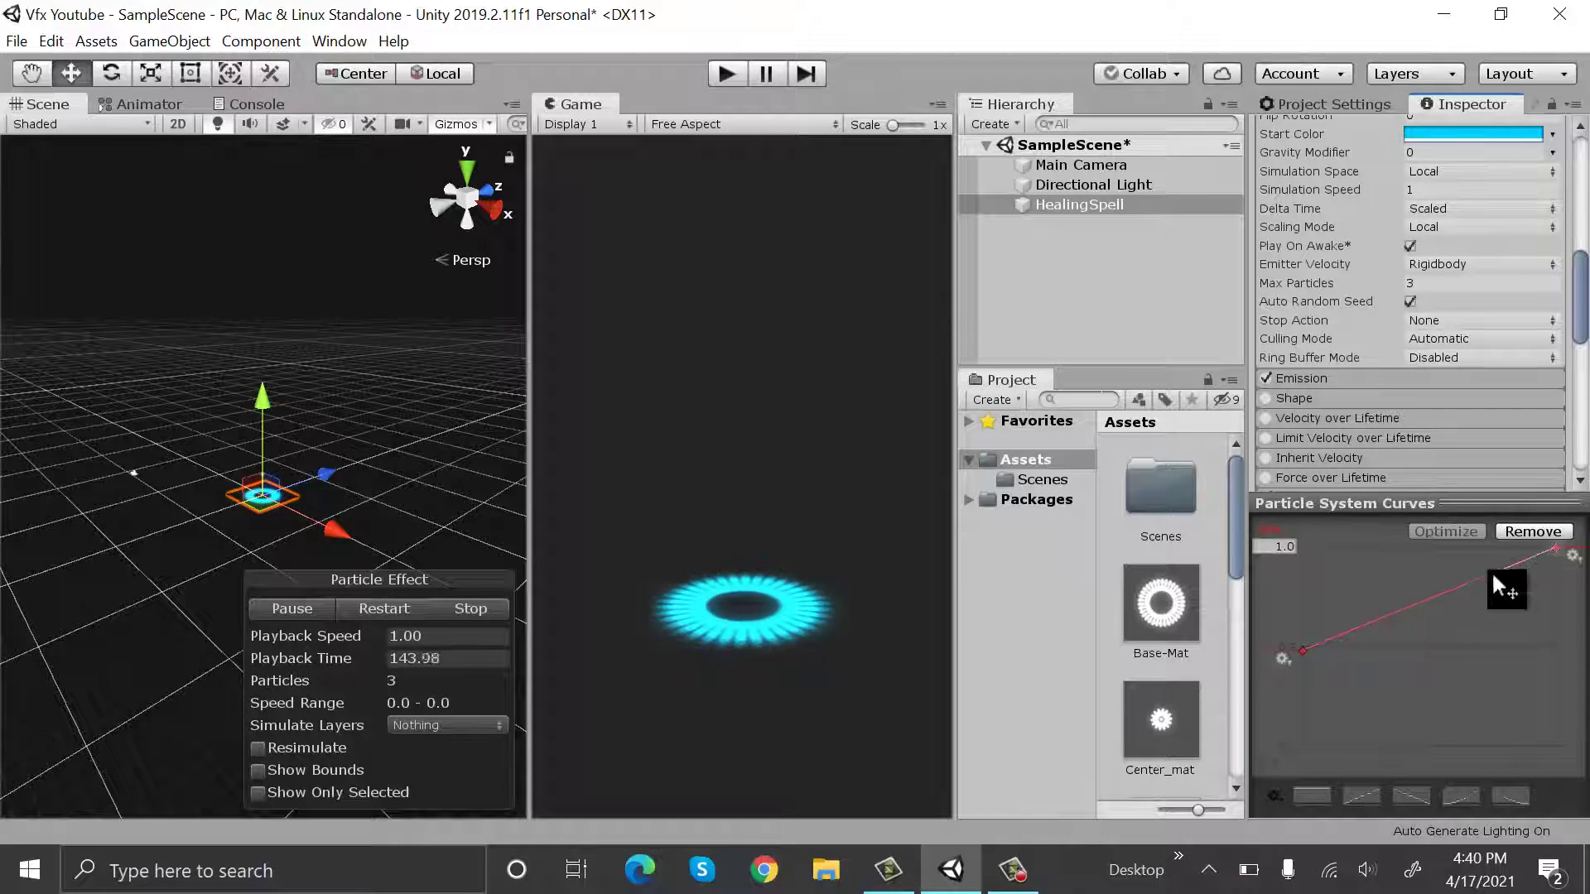
left_click_drag(1515, 502, 1468, 825)
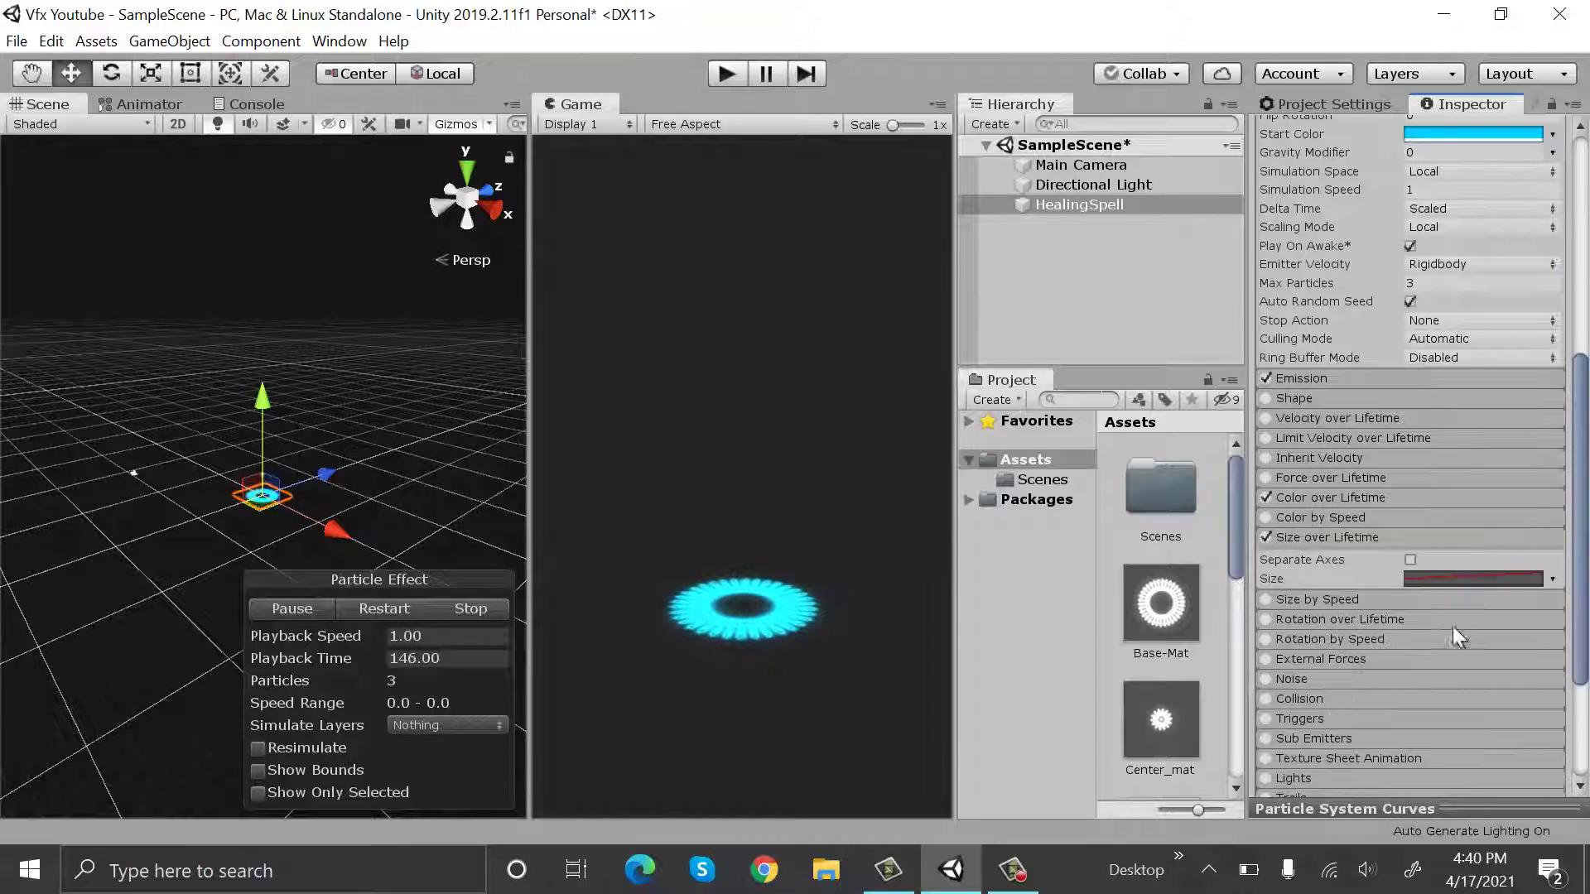
left_click(1442, 544)
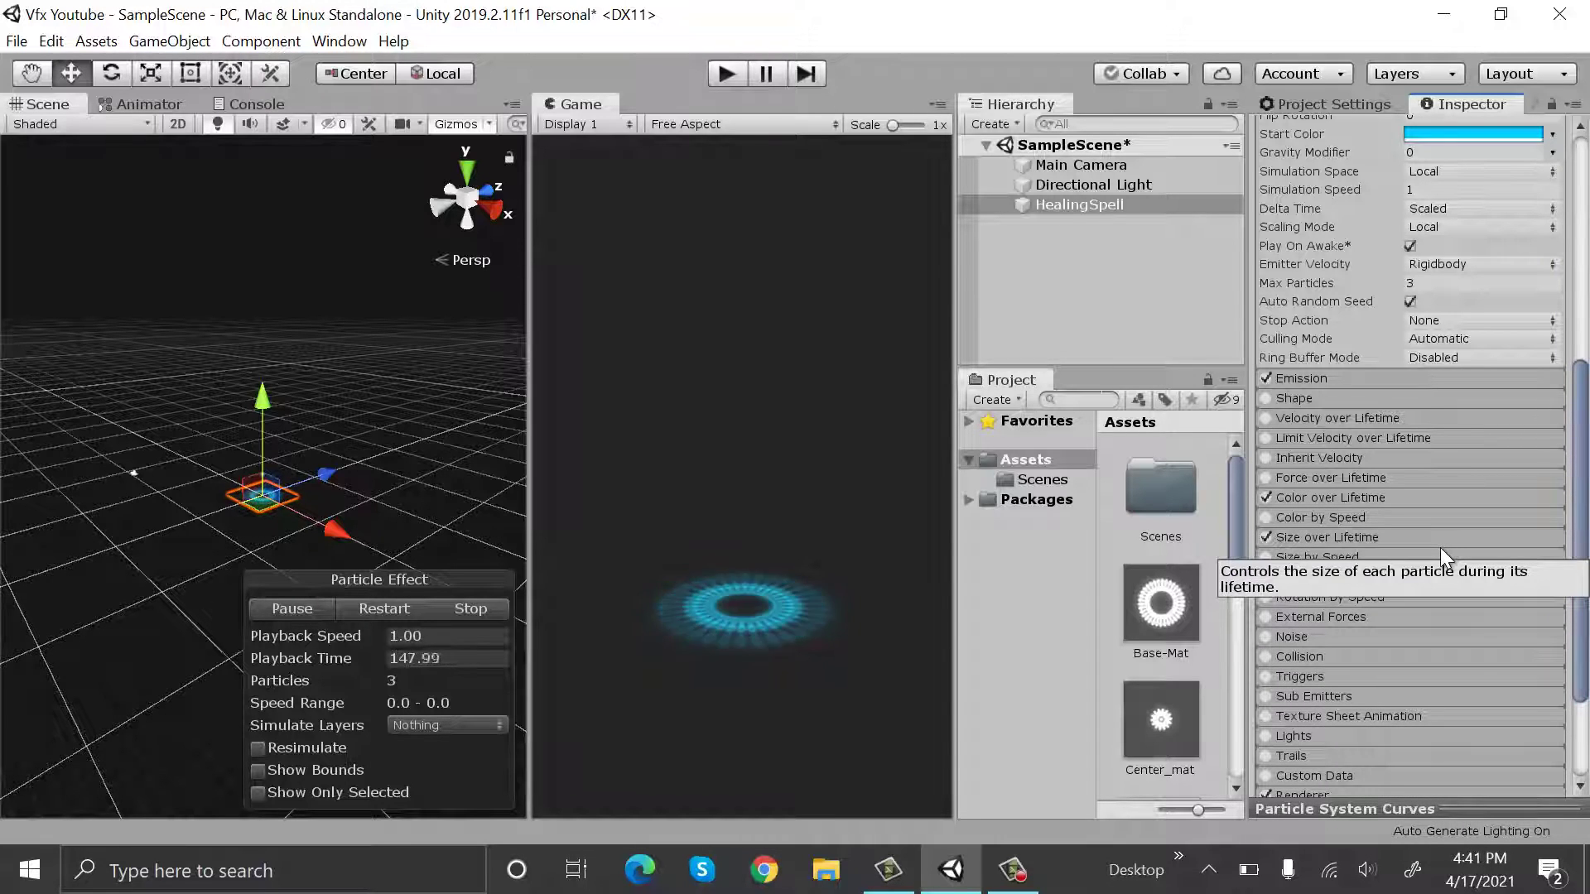
Enable Rotation over Lifetime with Angular Velocity 90 and turn on the Lights module
scroll(1442, 547, "down", 3)
left_click(1265, 437)
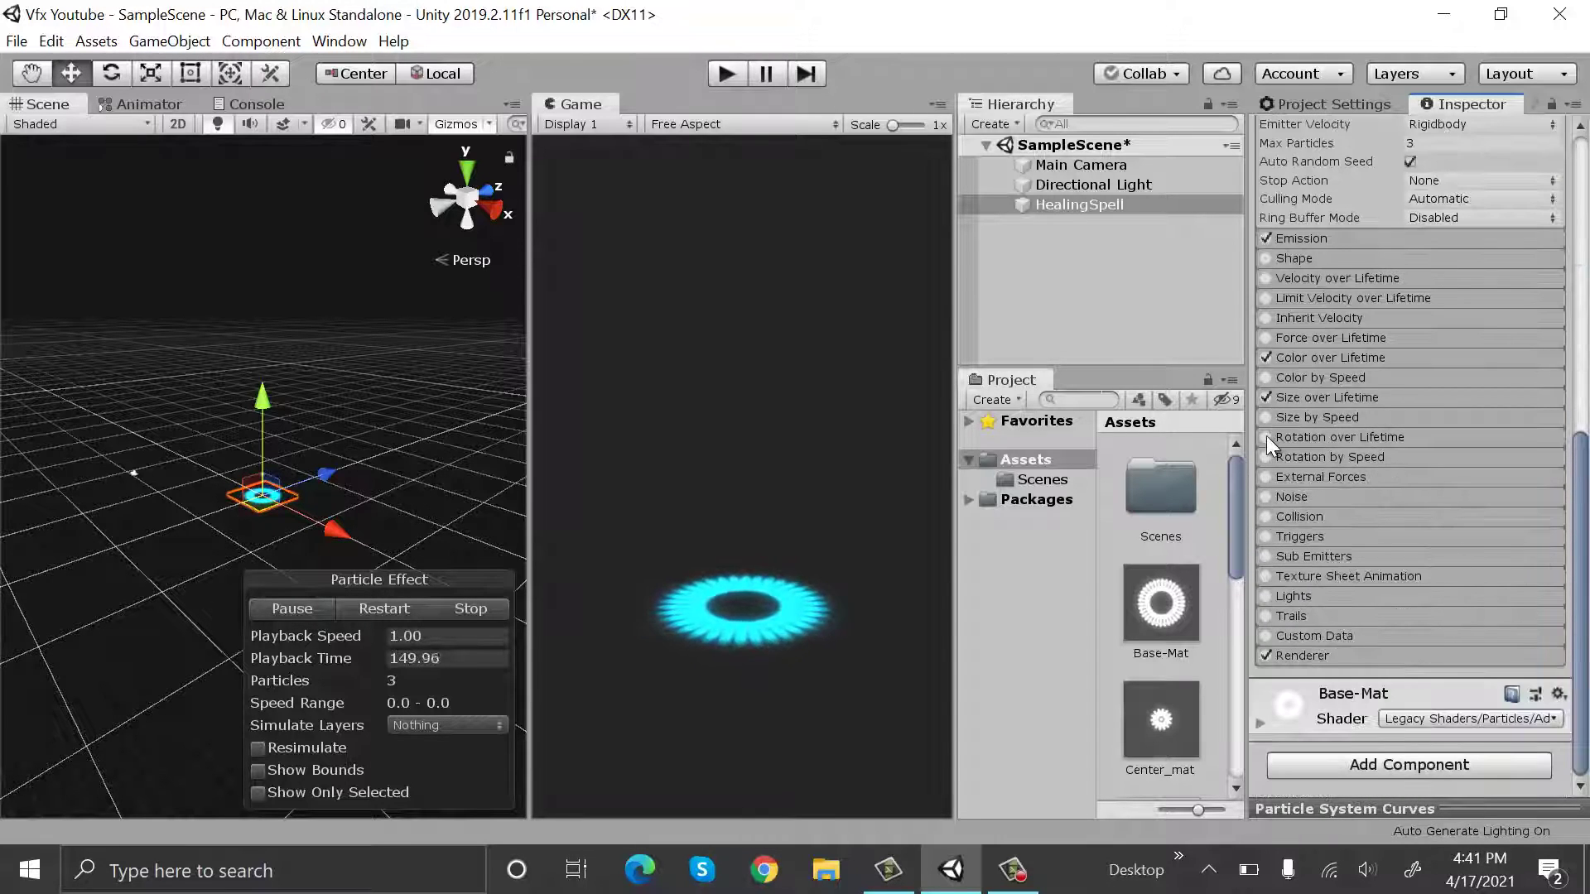
left_click(1339, 435)
left_click(1502, 477)
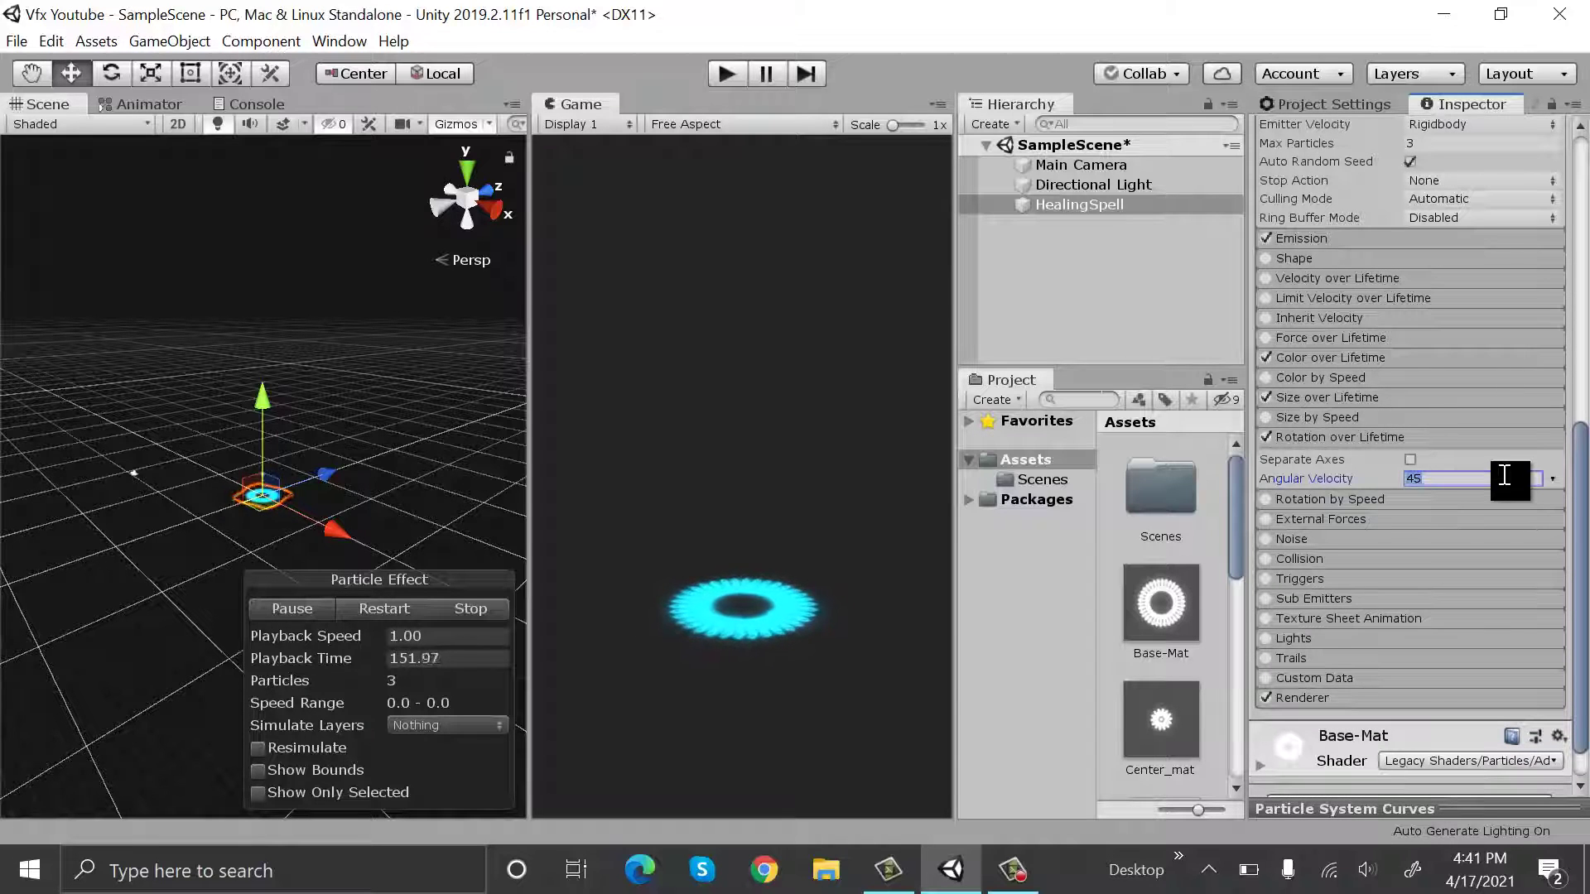
key("BackSpace")
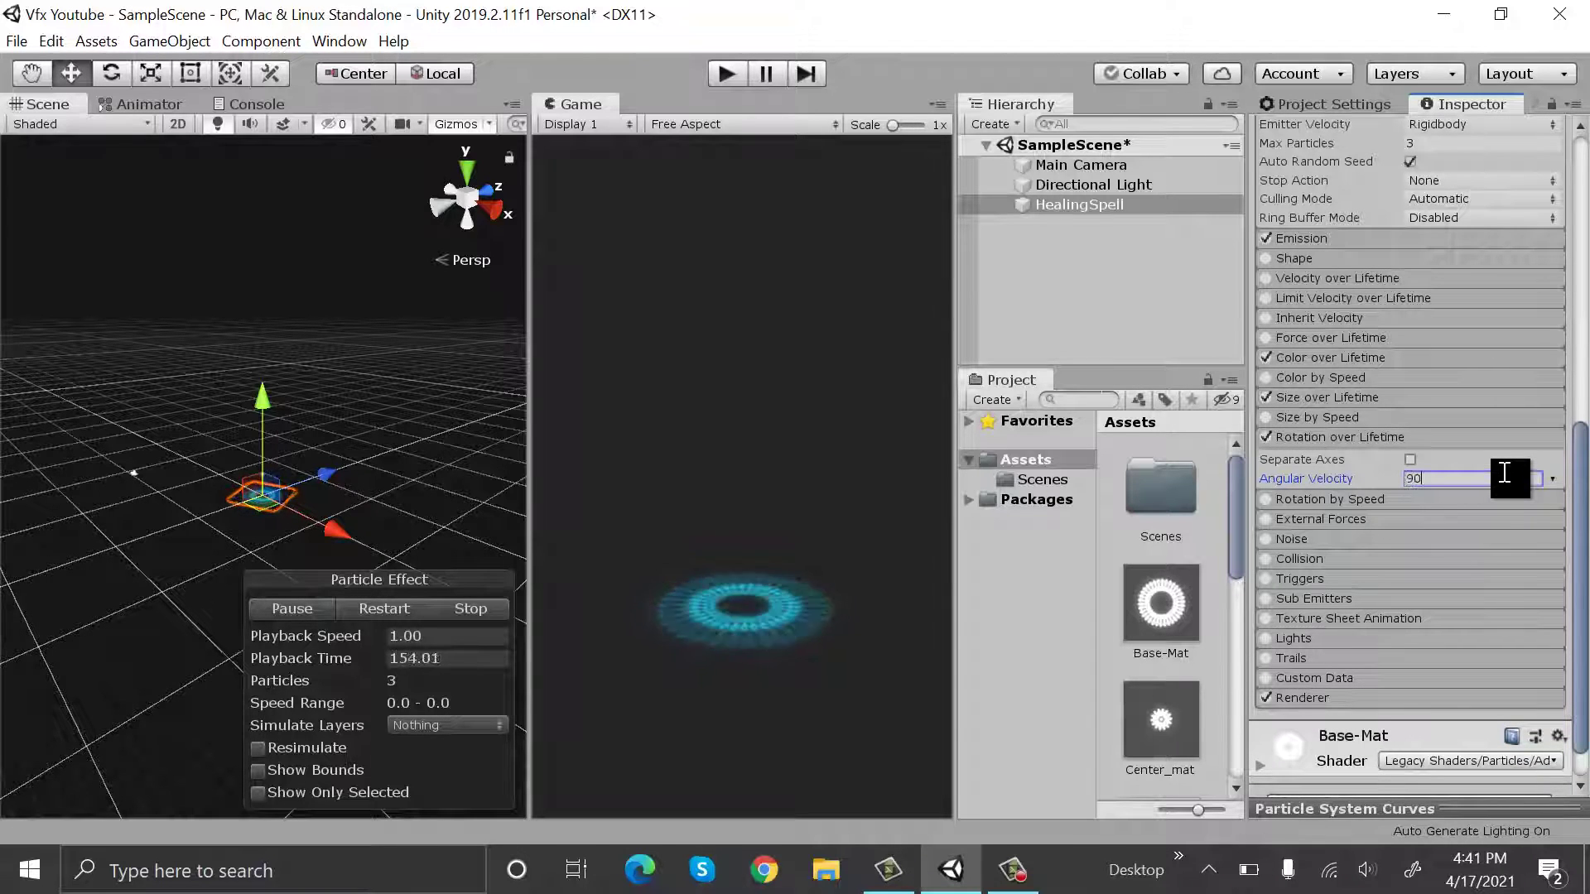
type("90")
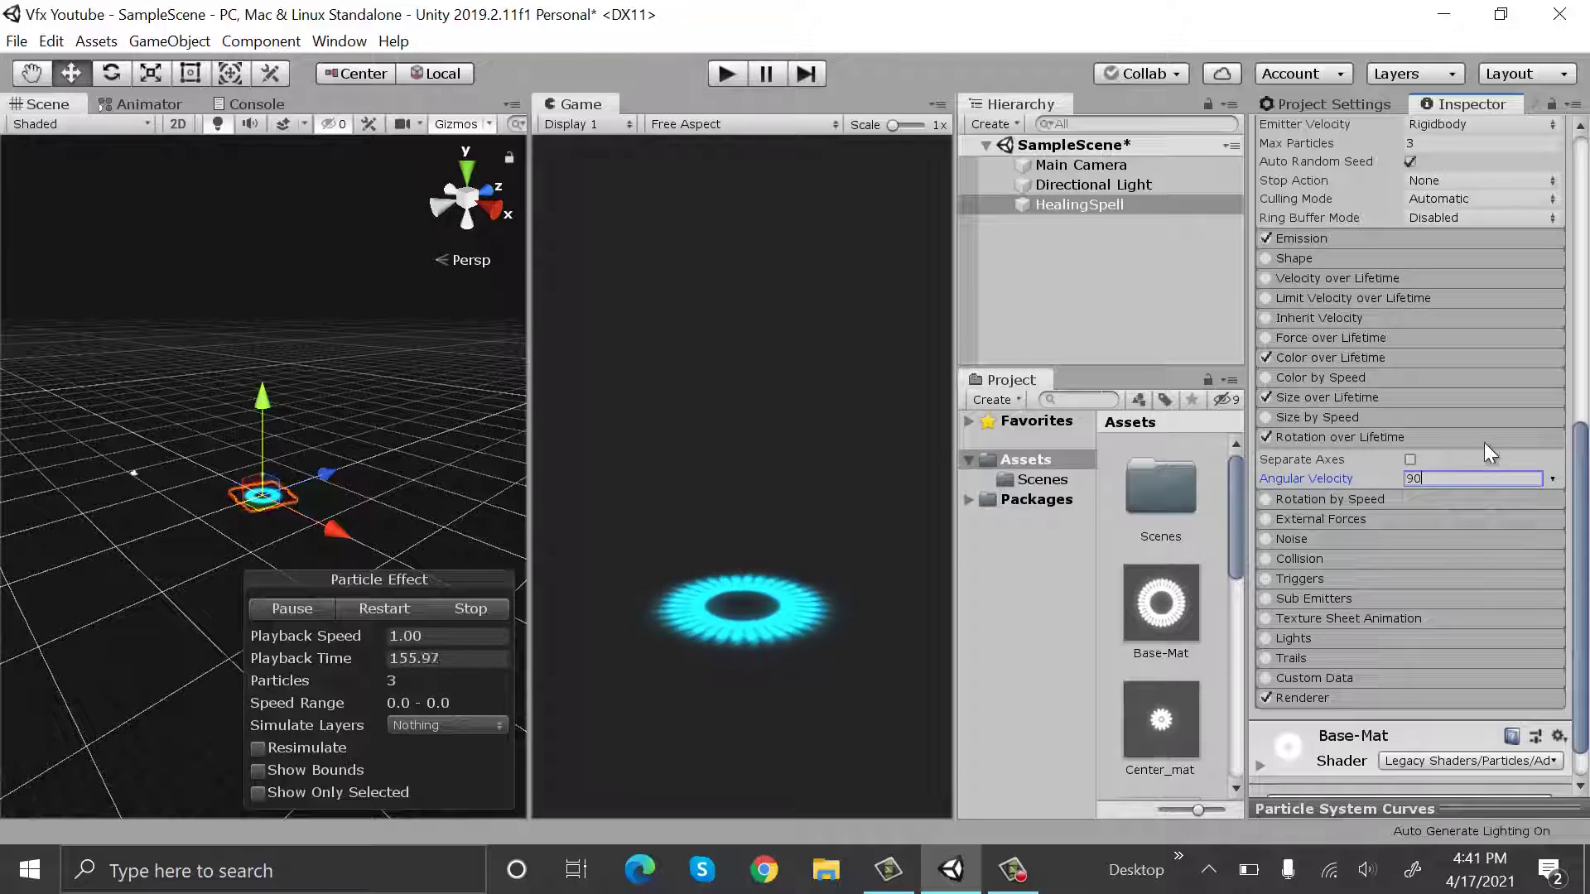
left_click(1484, 439)
left_click(1267, 596)
Enable HealingSpell's Lights module with Ratio 1, Range Multiplier 20, Maximum Lights 1 and Intensity Multiplier 4
scroll(1363, 594, "down", 2)
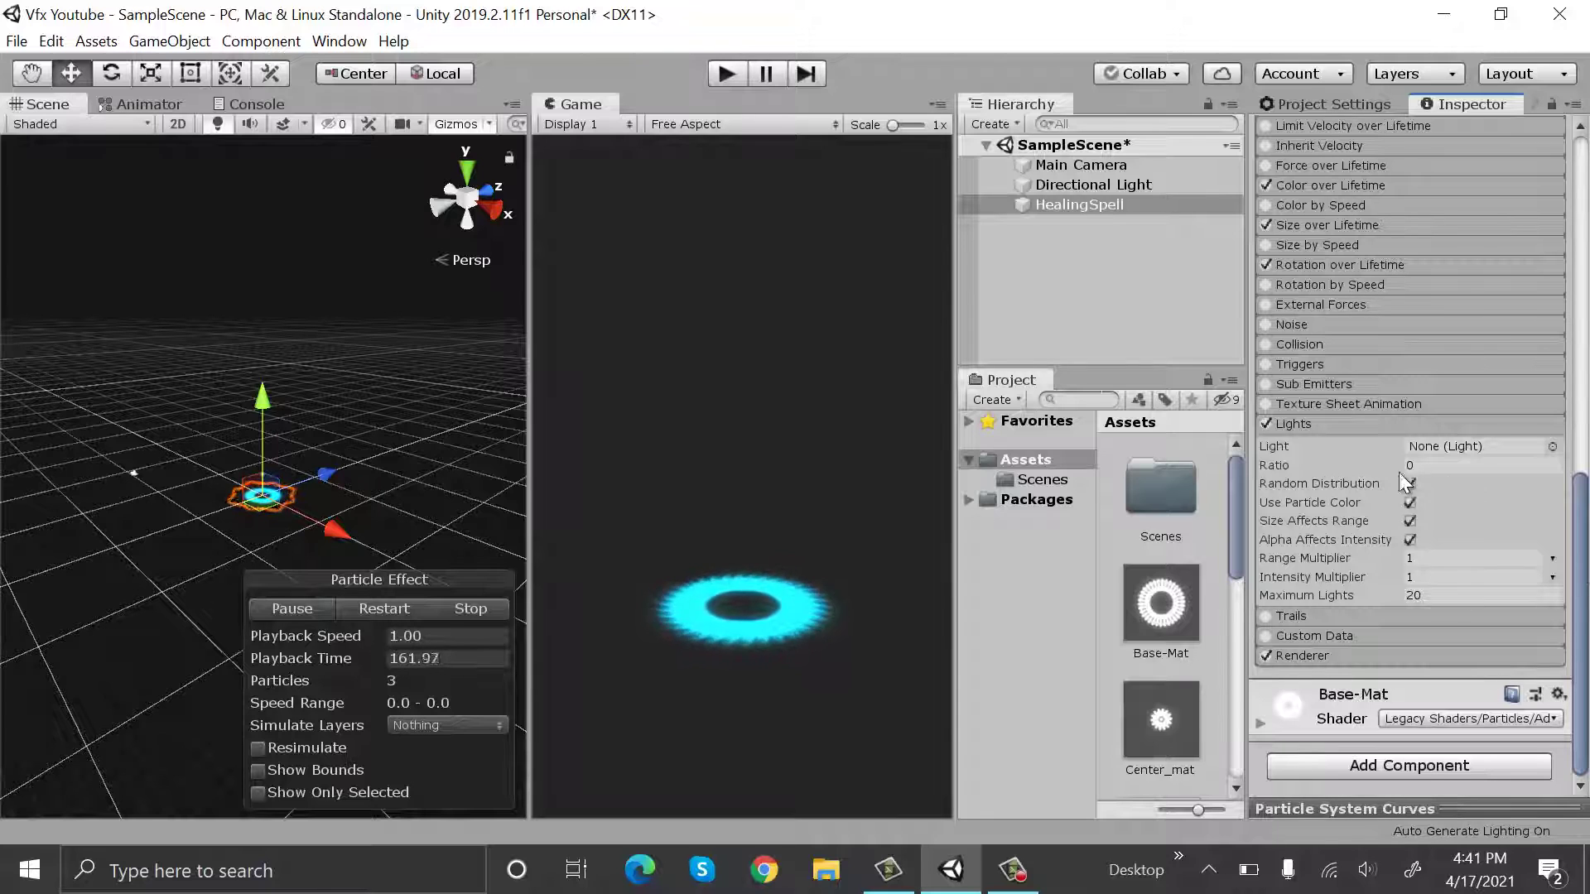
type("1")
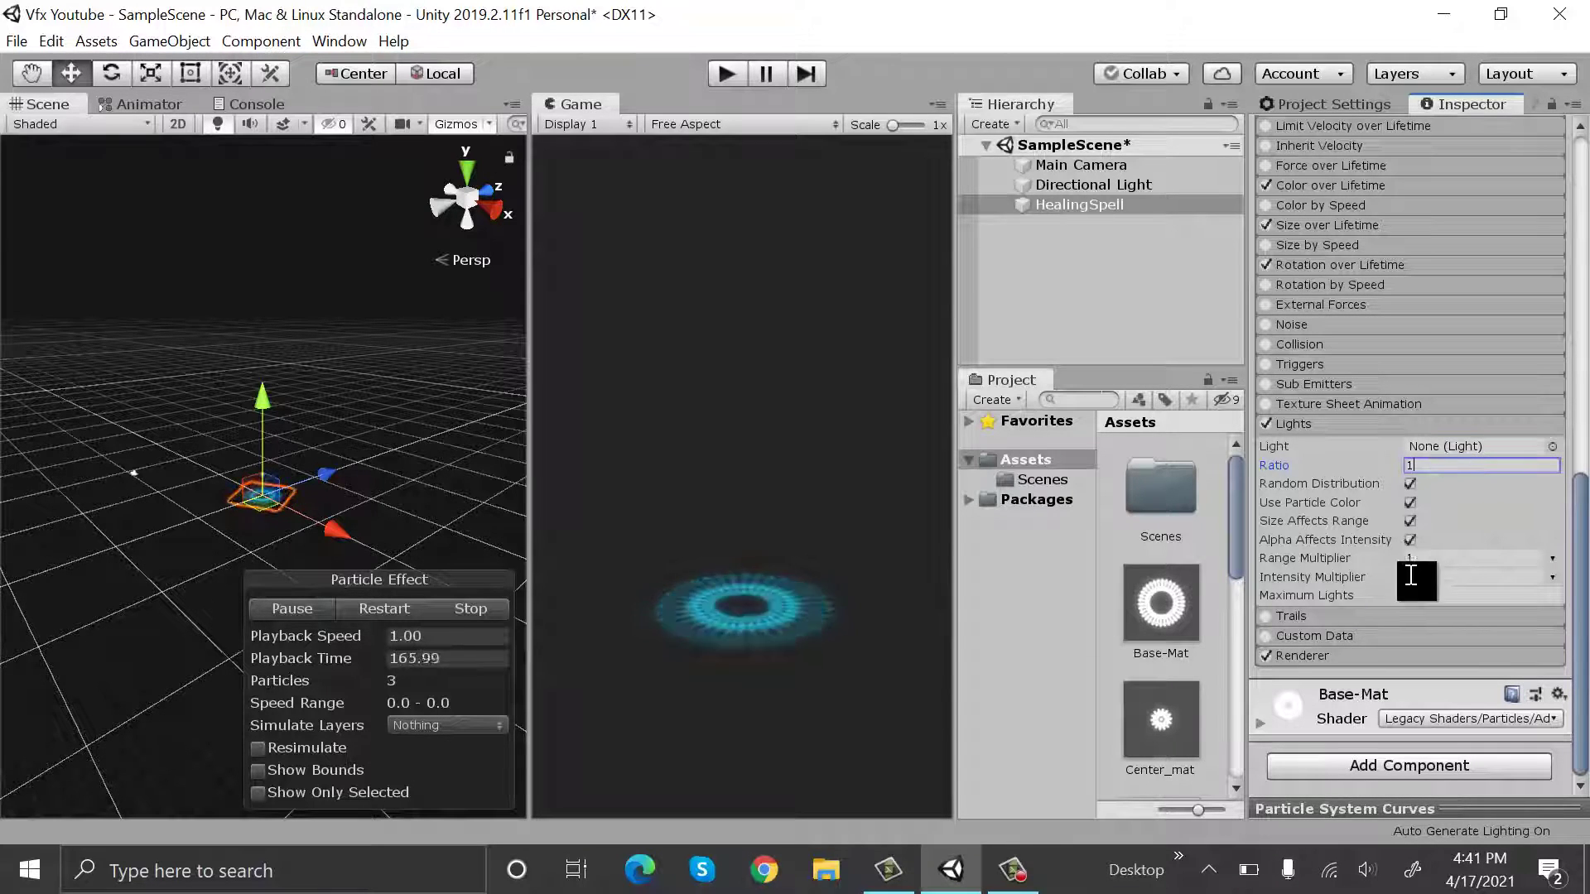
left_click(1430, 559)
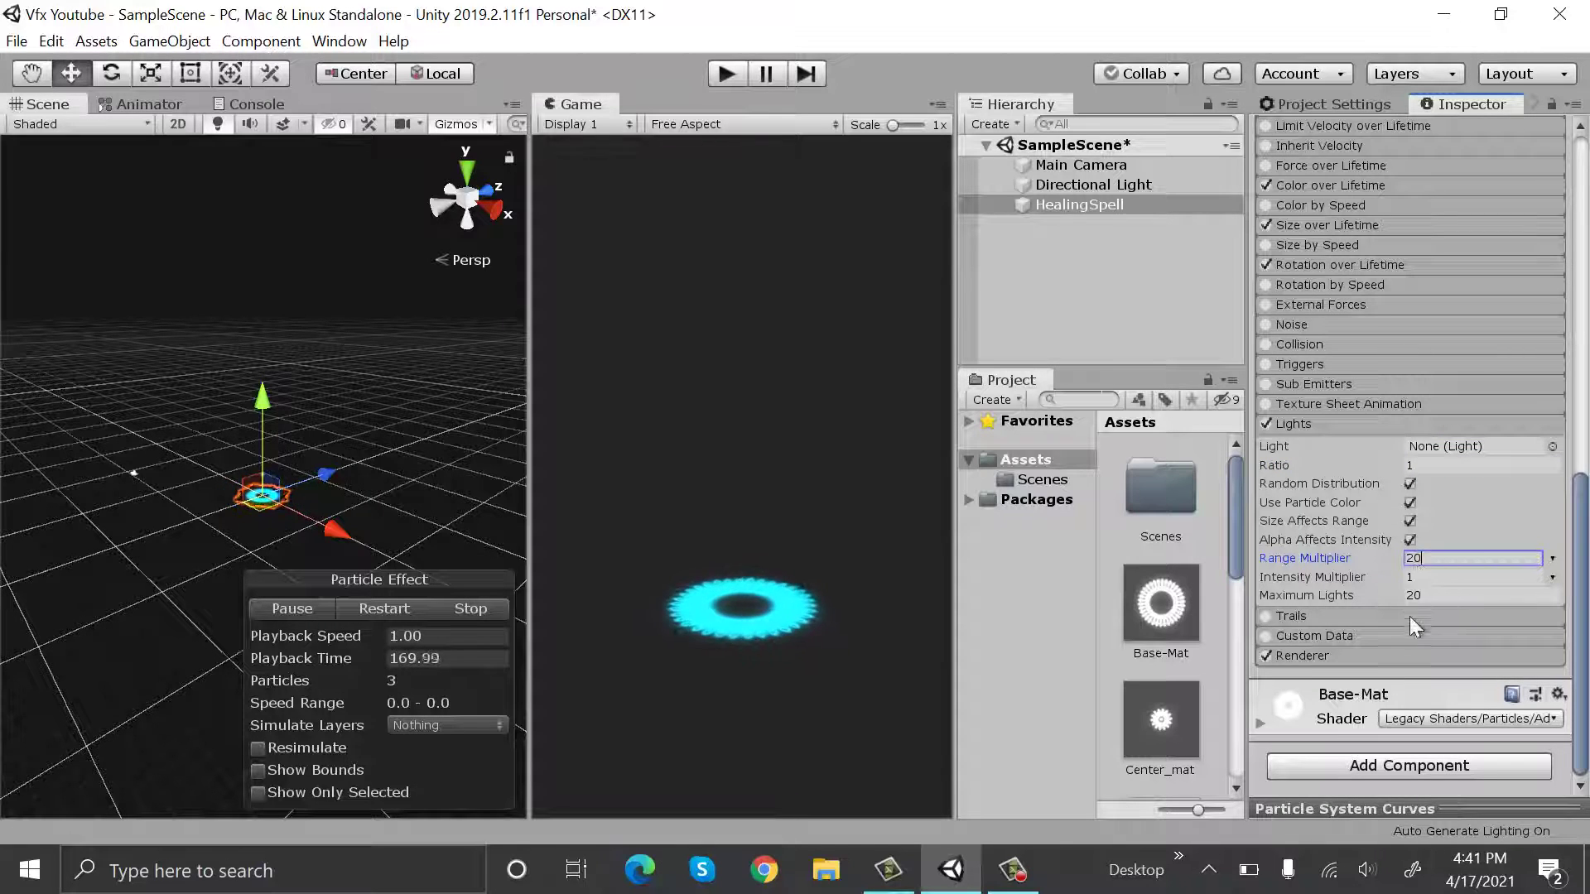
left_click(1449, 597)
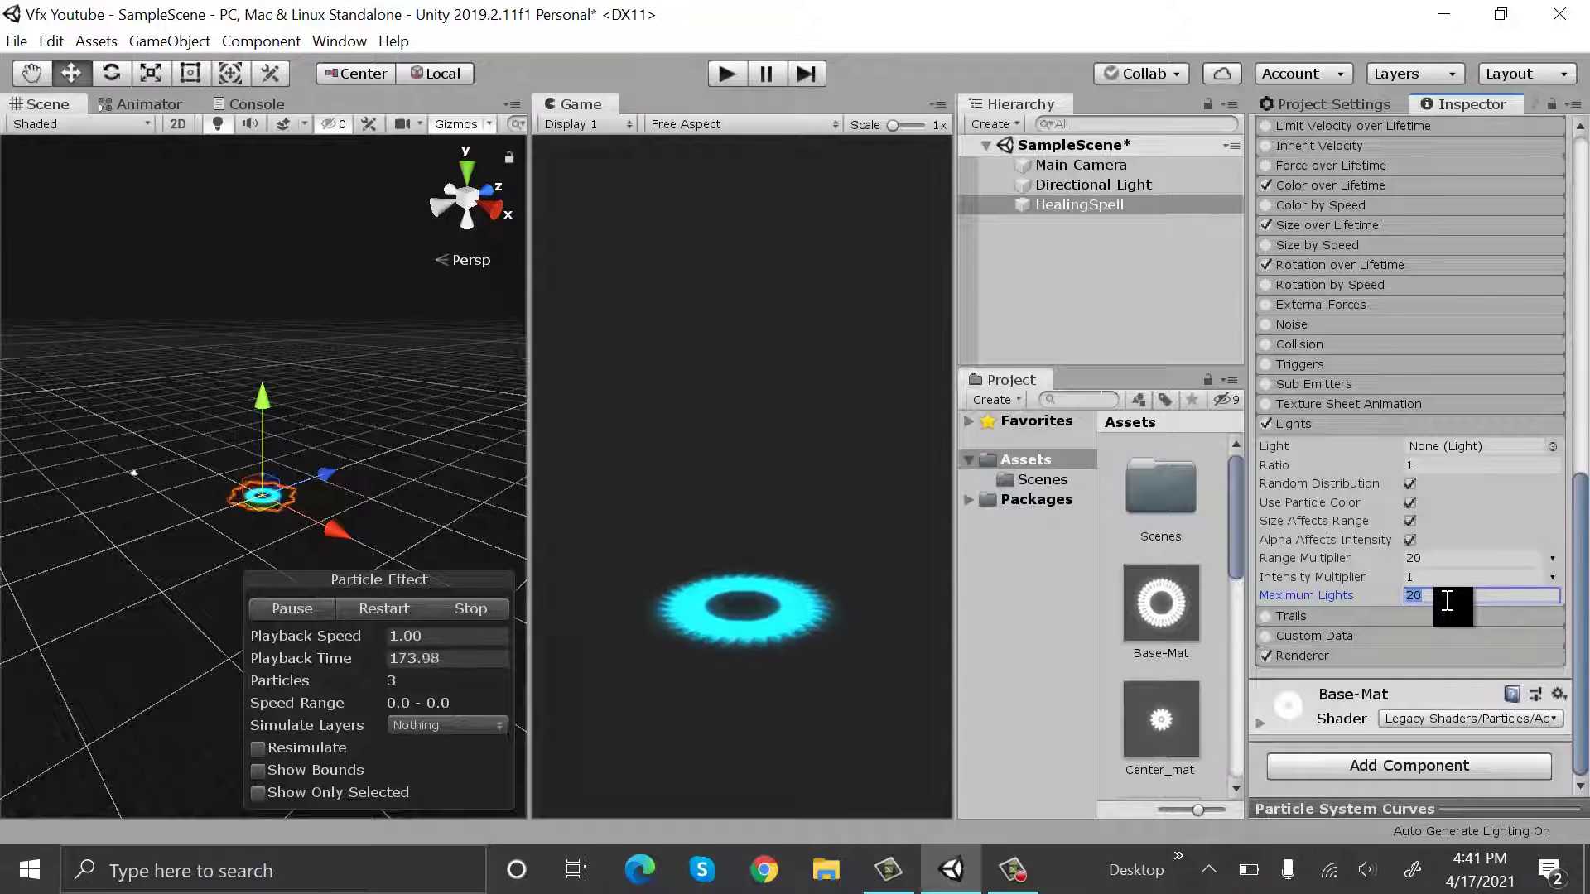
type("1")
left_click(1464, 577)
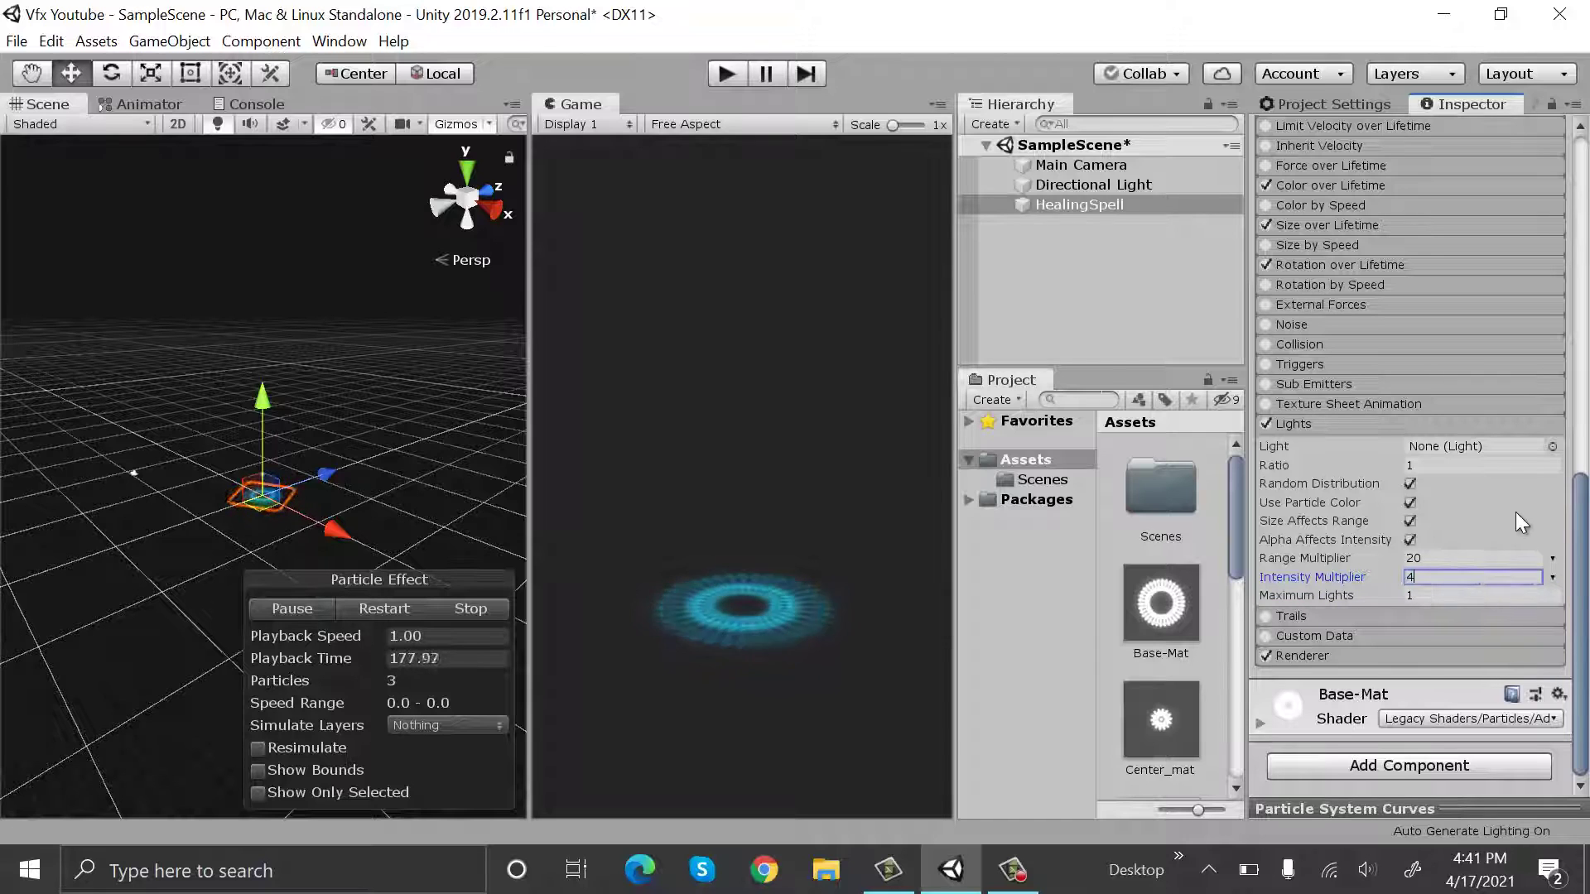
Add a child Point Light with Range 4 under HealingSpell and assign it as the particles' light
right_click(1100, 207)
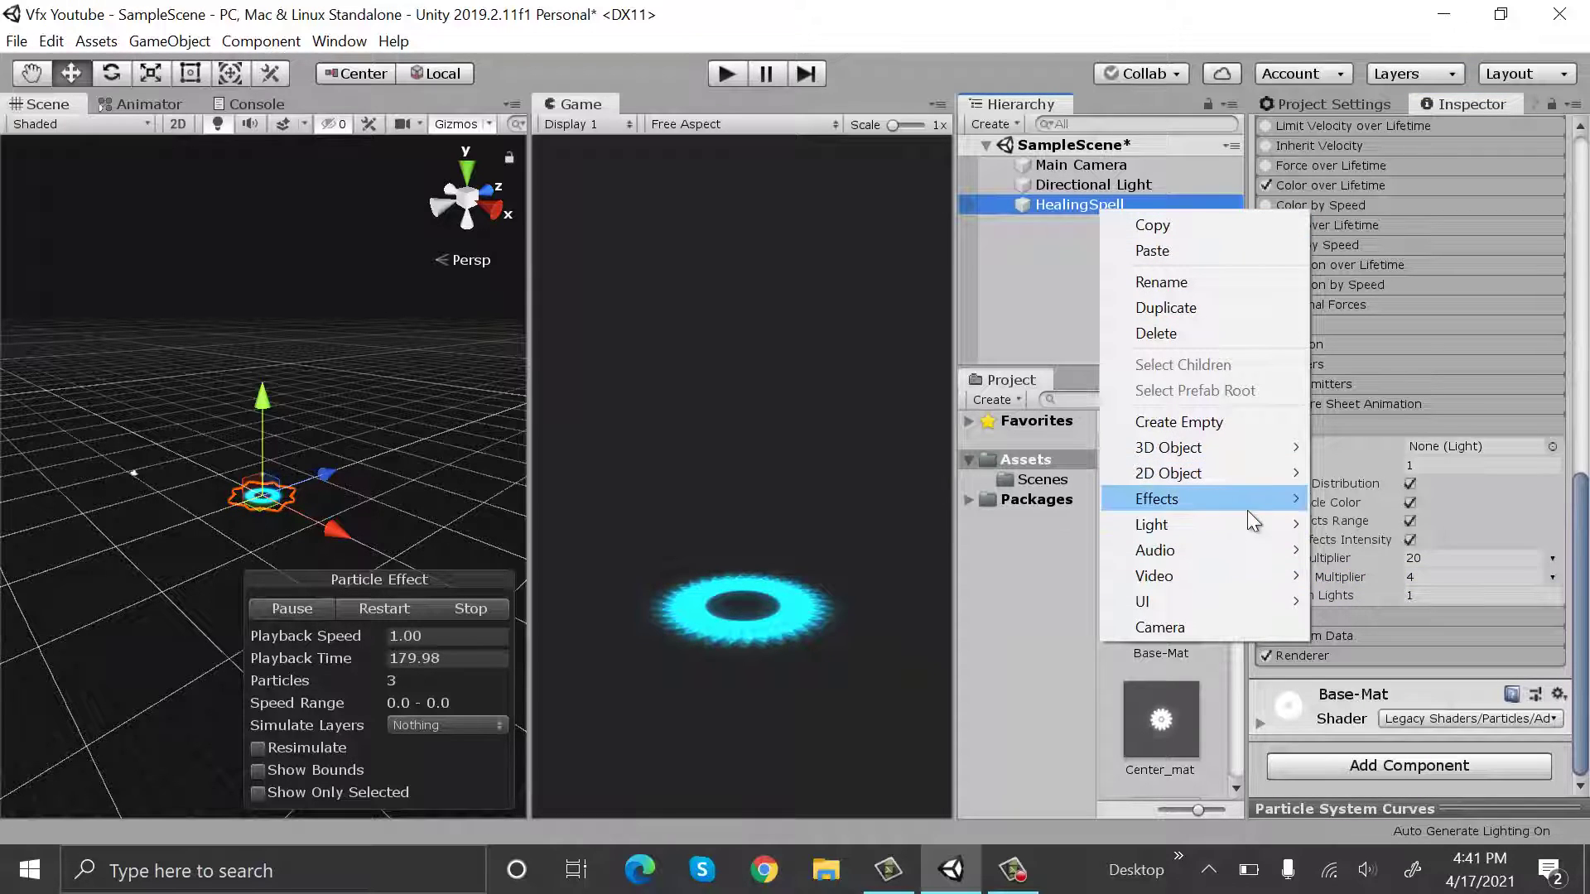
mouse_move(1275, 528)
left_click(1358, 551)
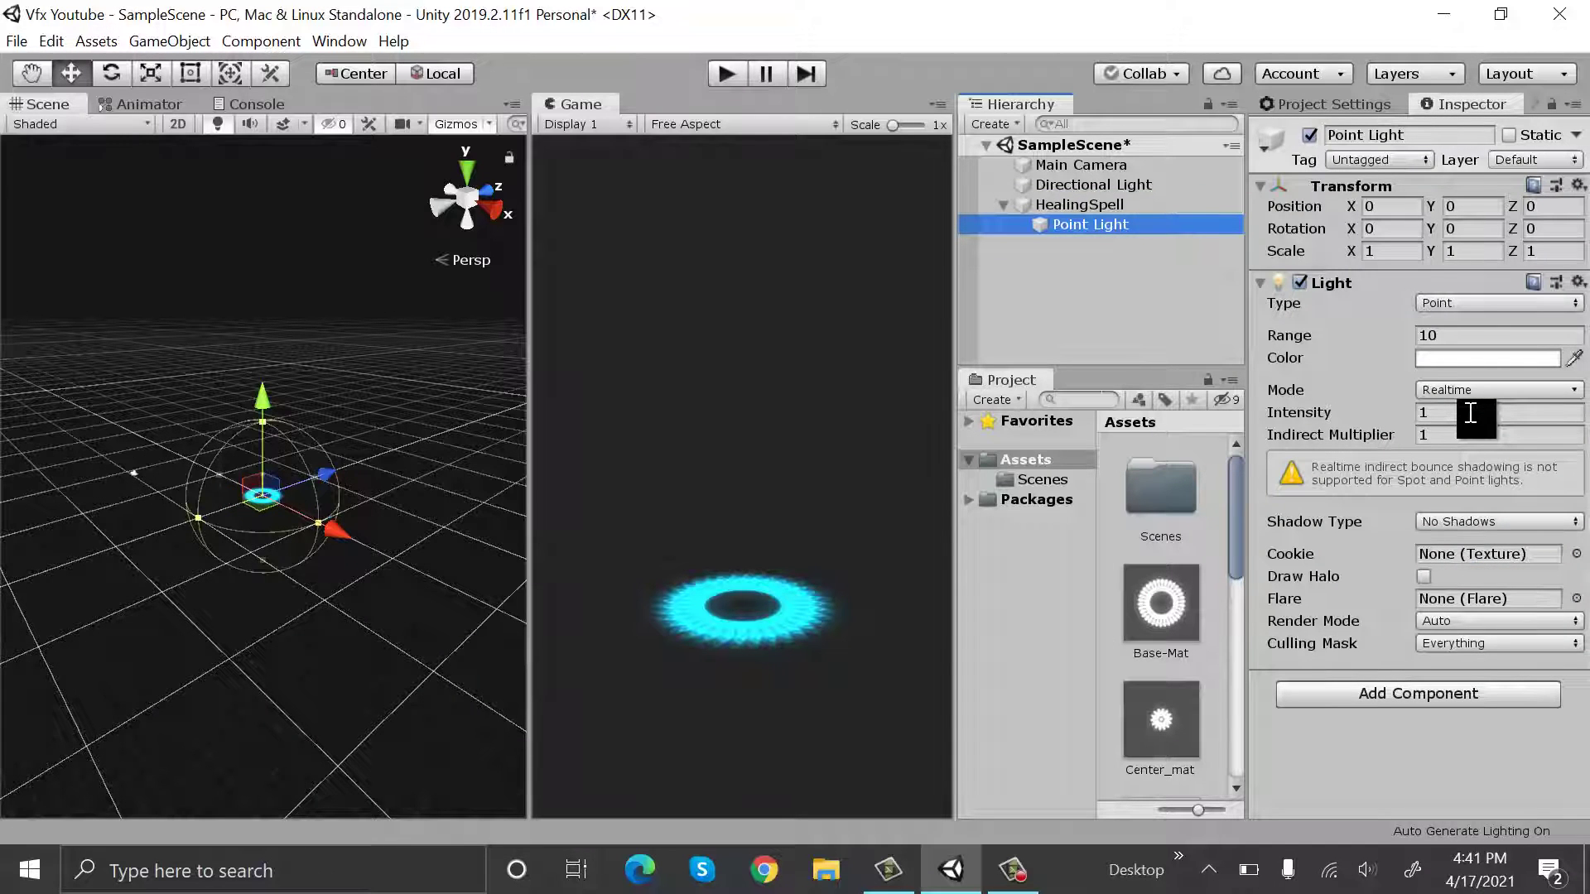
left_click(1502, 338)
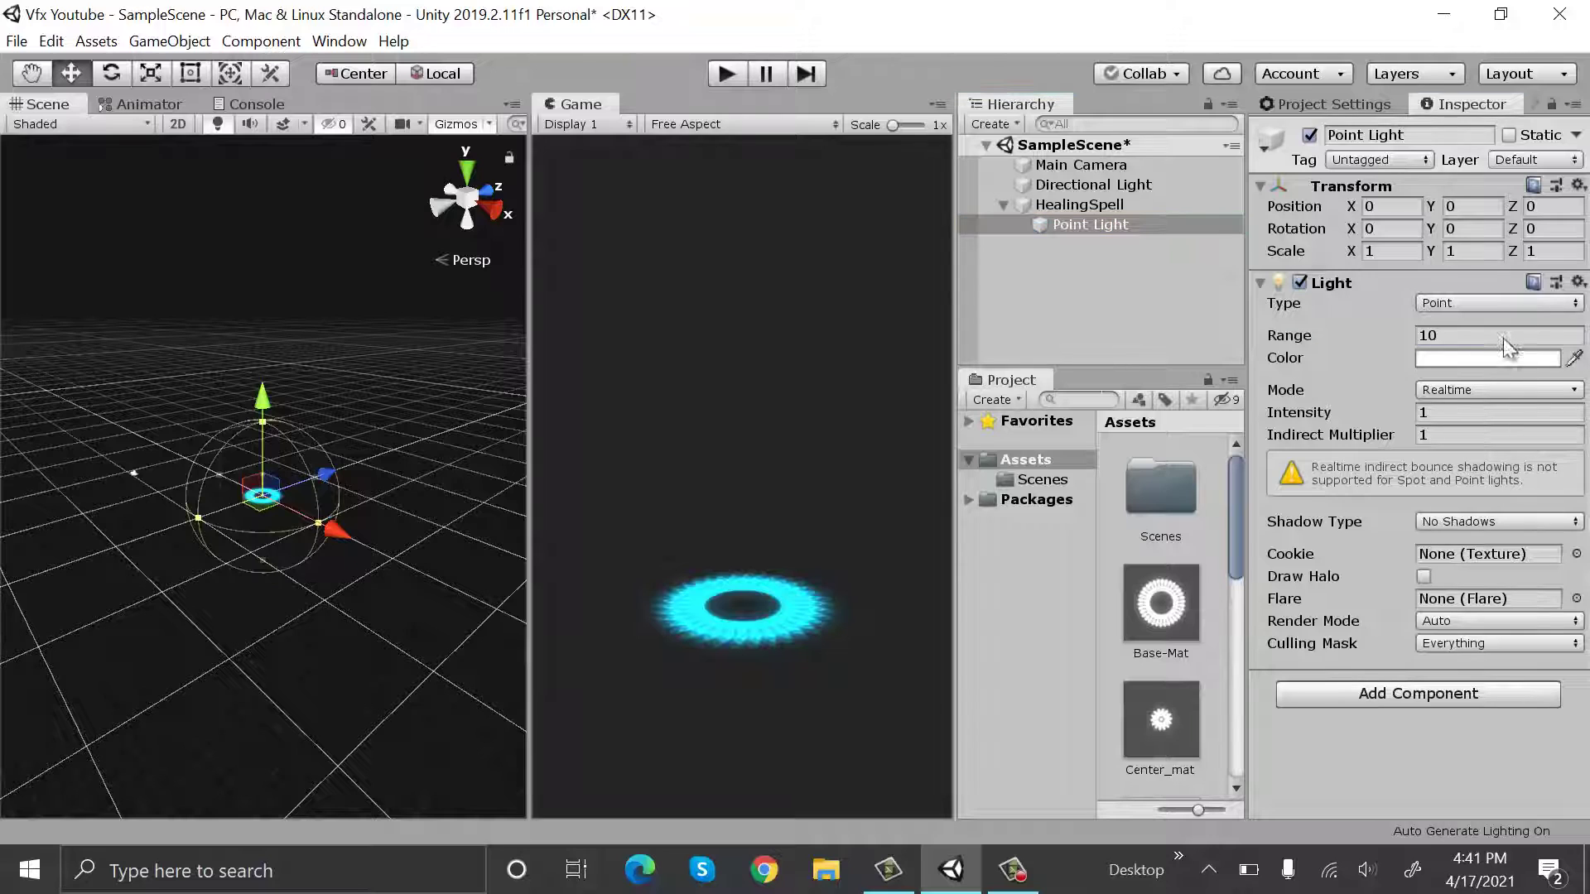
type("4")
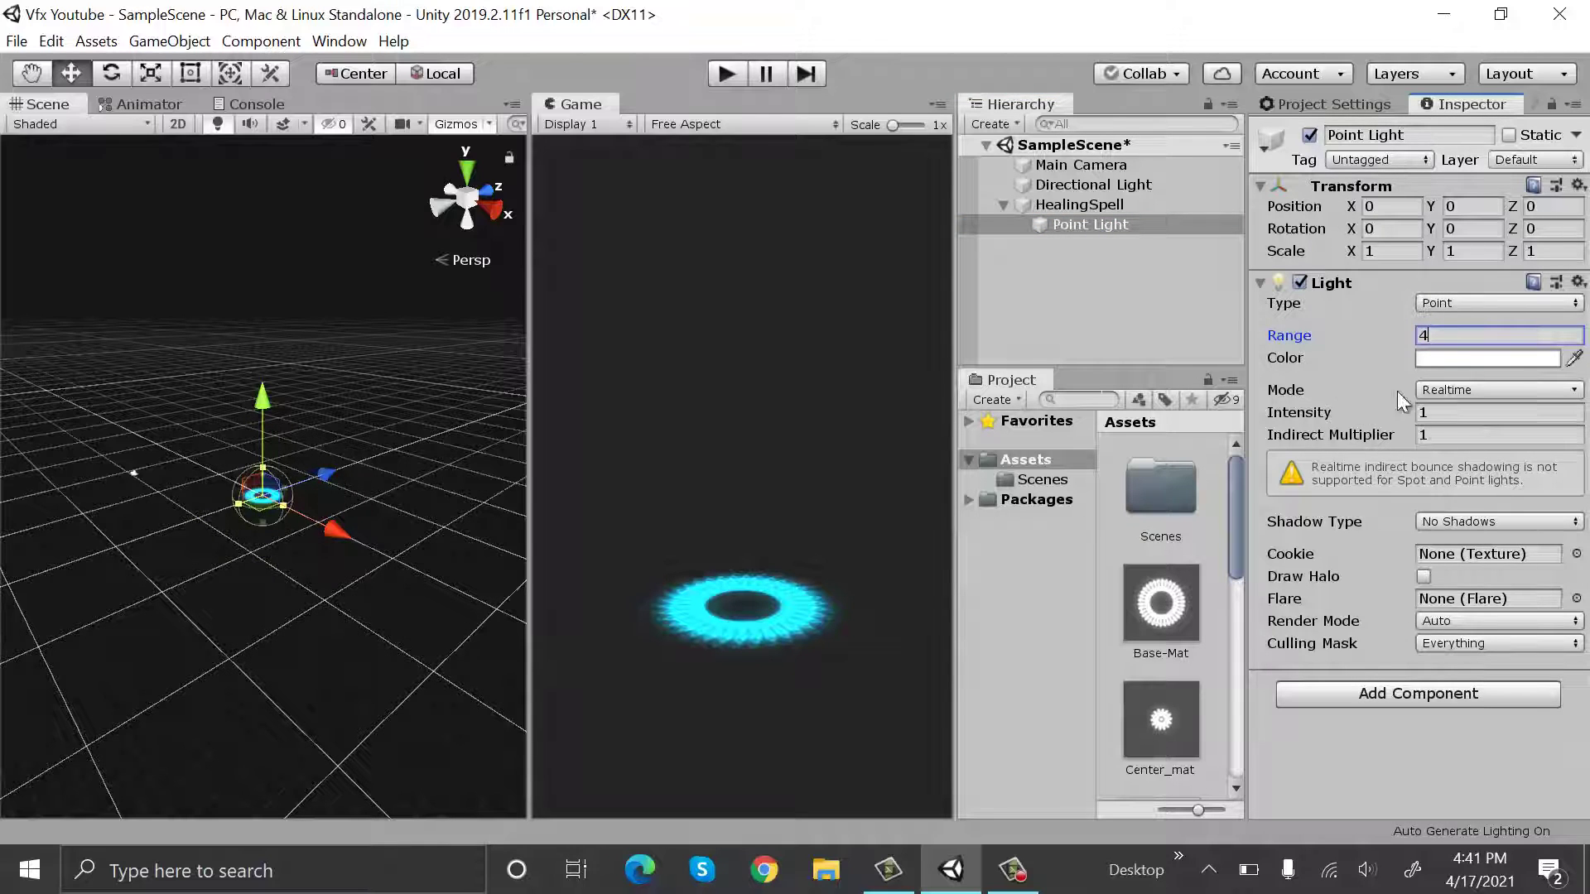
left_click(1081, 207)
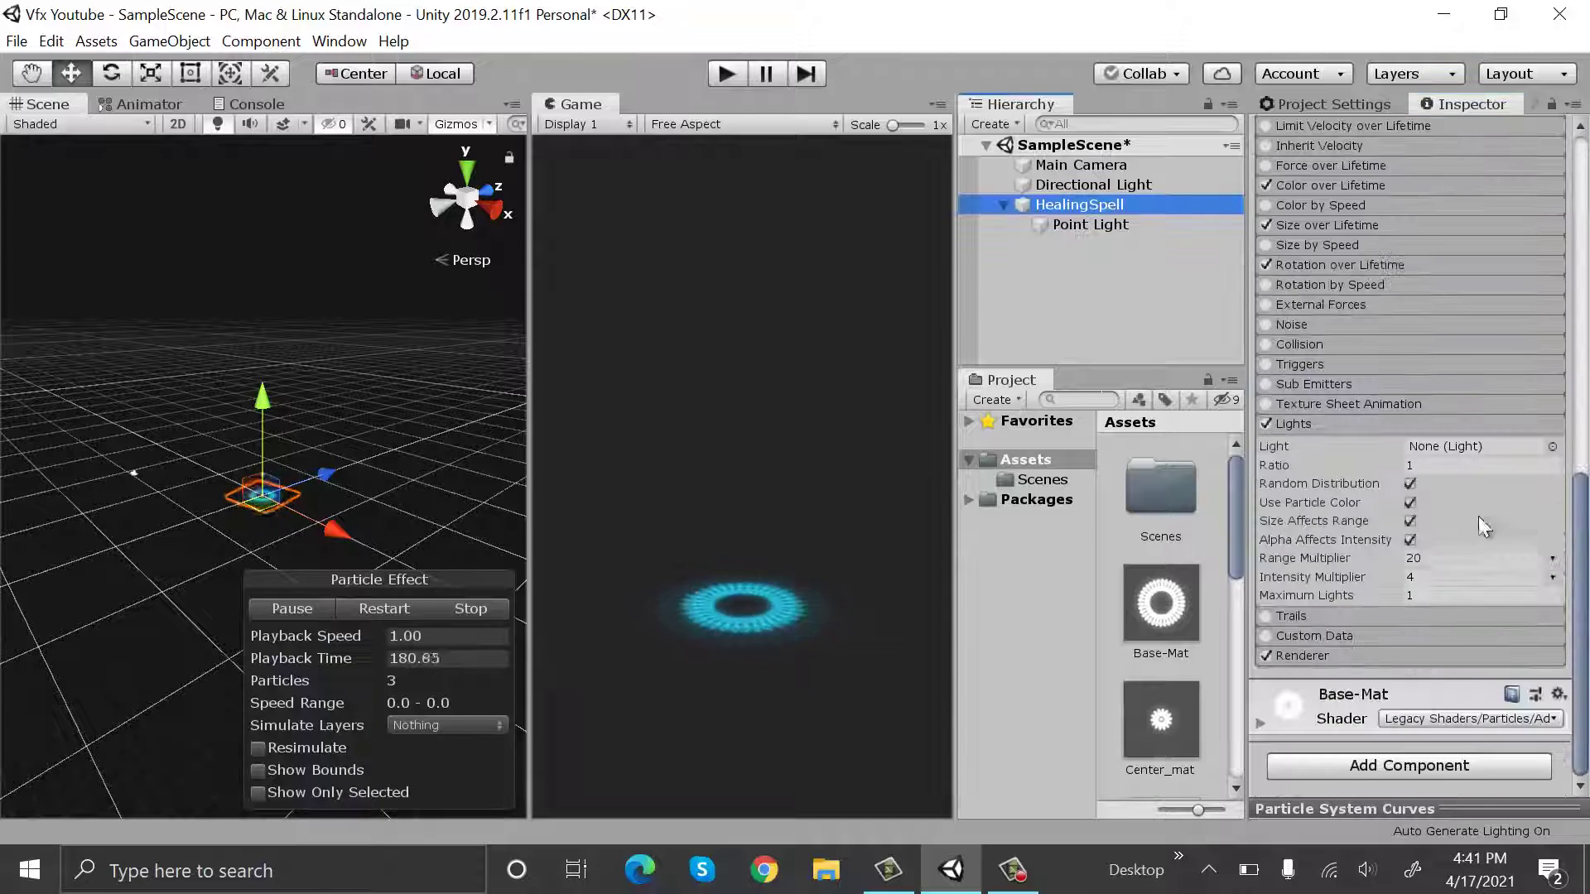
left_click_drag(1093, 224, 1486, 453)
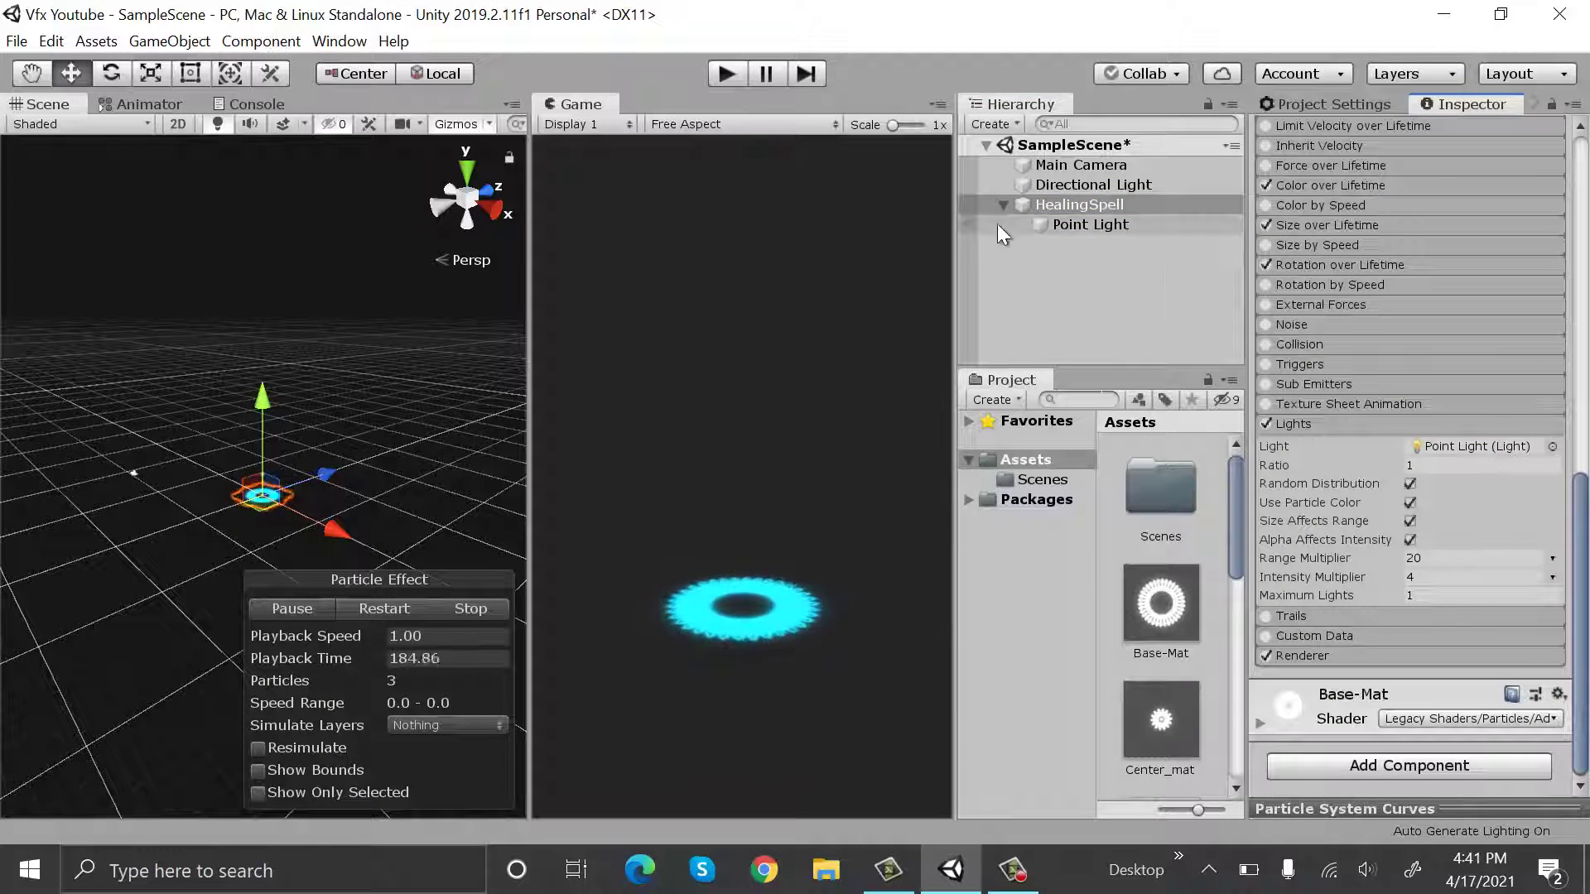
Duplicate HealingSpell and delete the copy's Point Light
left_click(1035, 205)
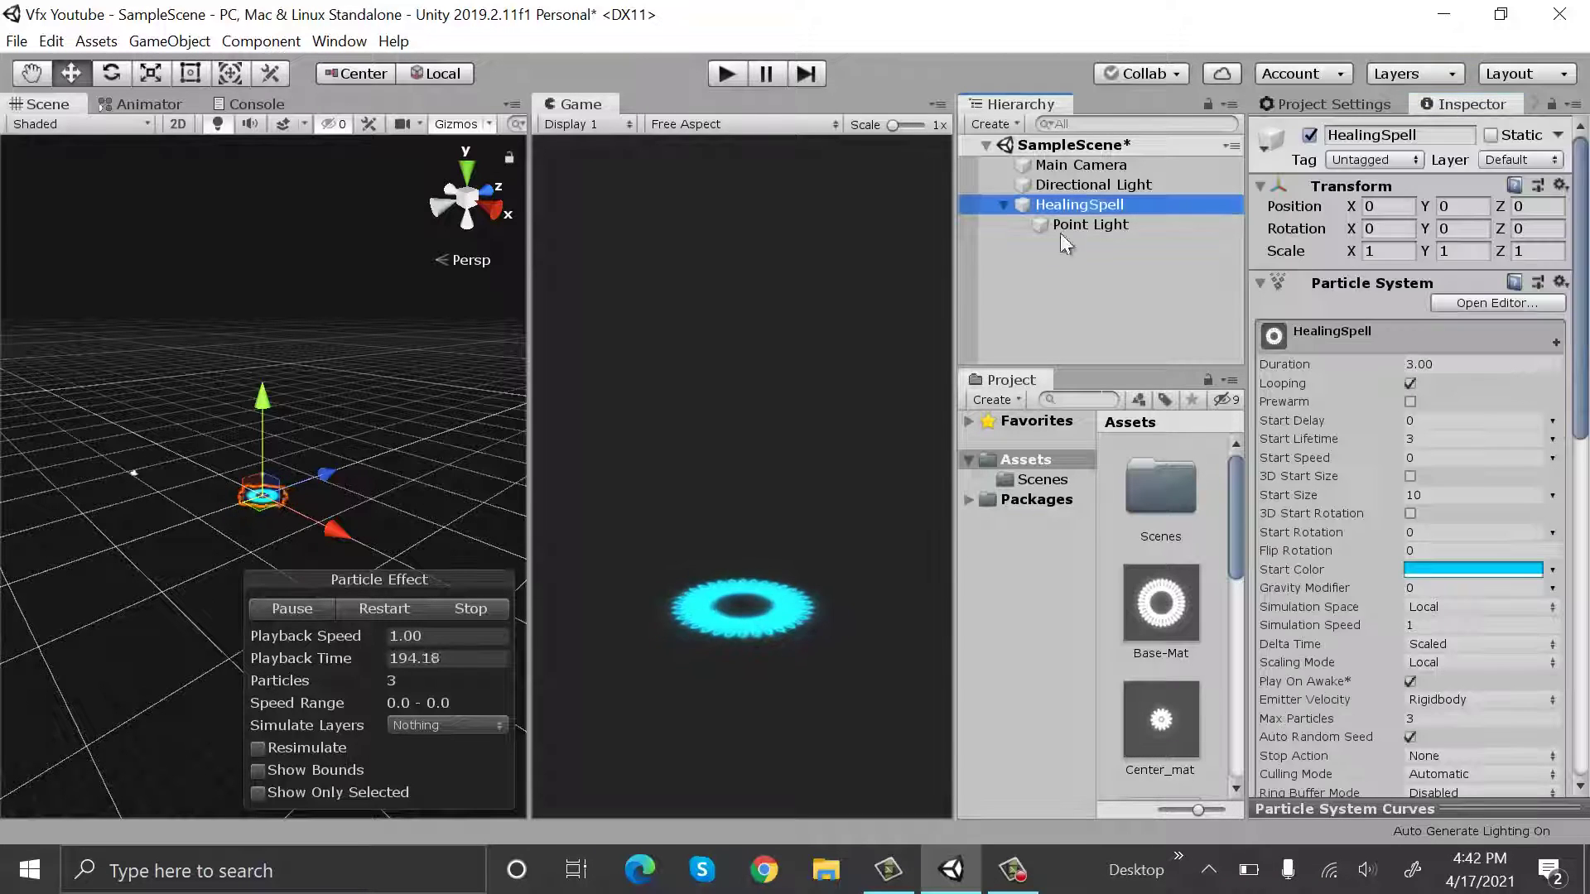
left_click(1125, 225)
left_click(1122, 203)
key("ctrl+d")
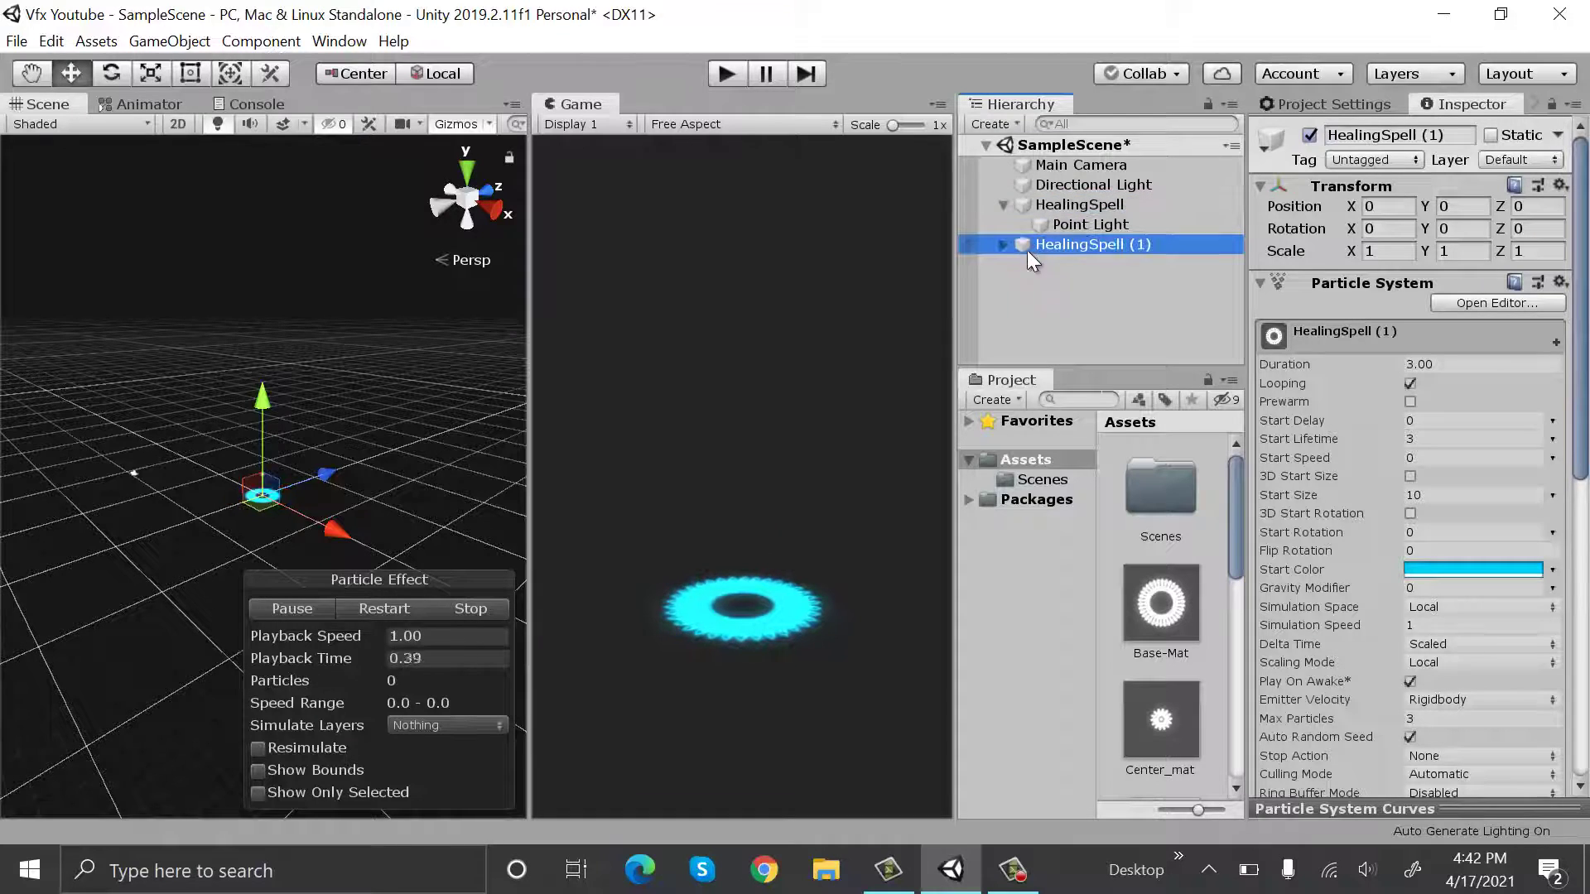
left_click(1002, 245)
left_click(1110, 265)
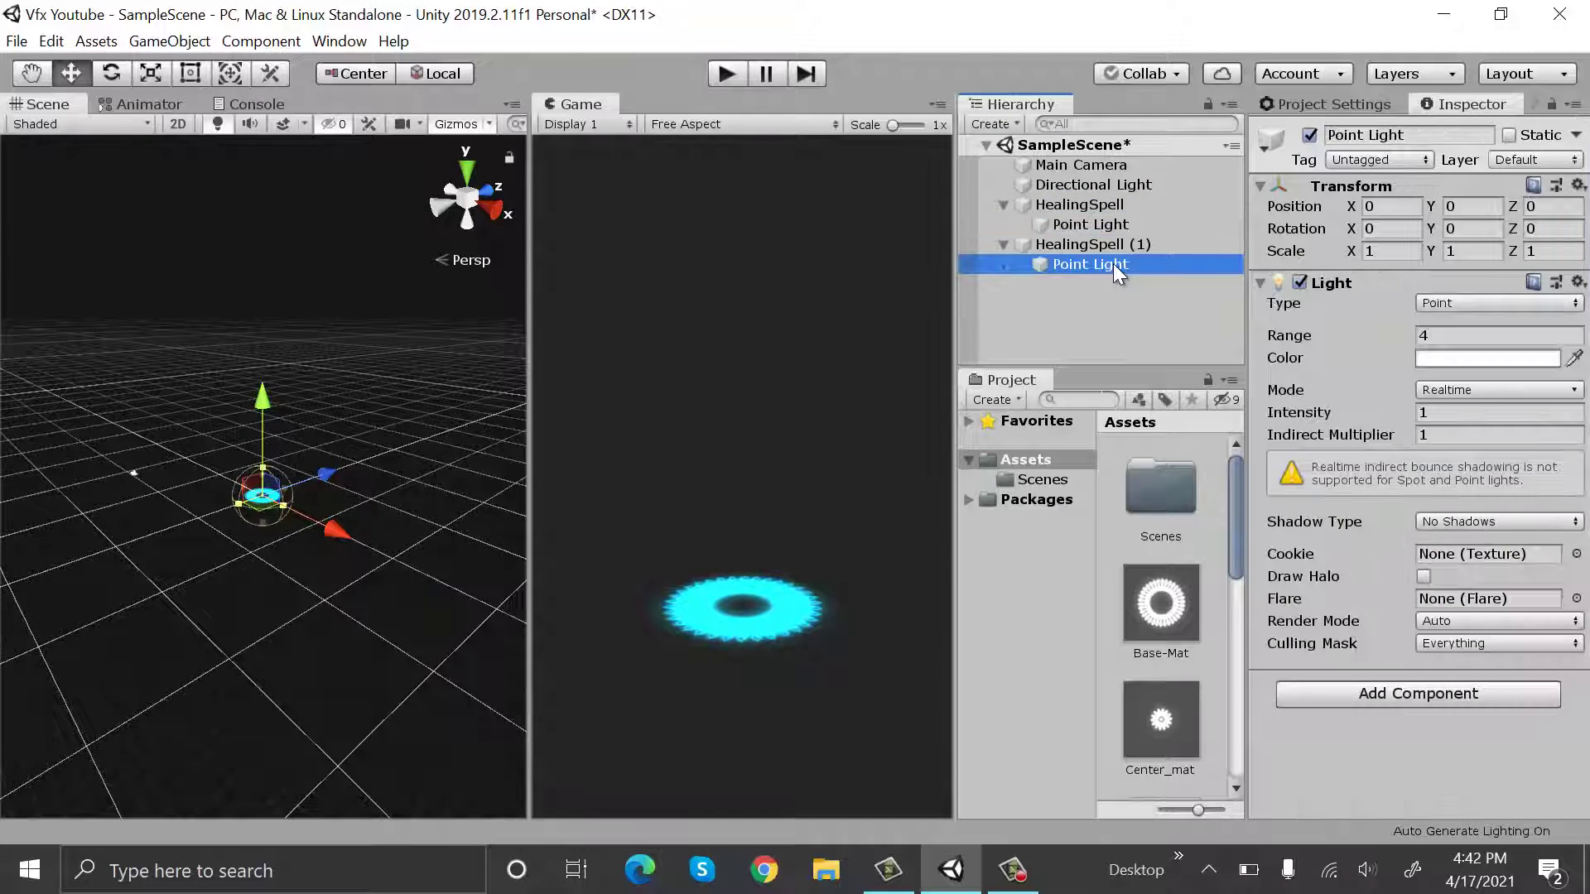
key("Delete")
Rename the copy to Center, nest it under HealingSpell, and apply the Center_mat material
left_click(1123, 250)
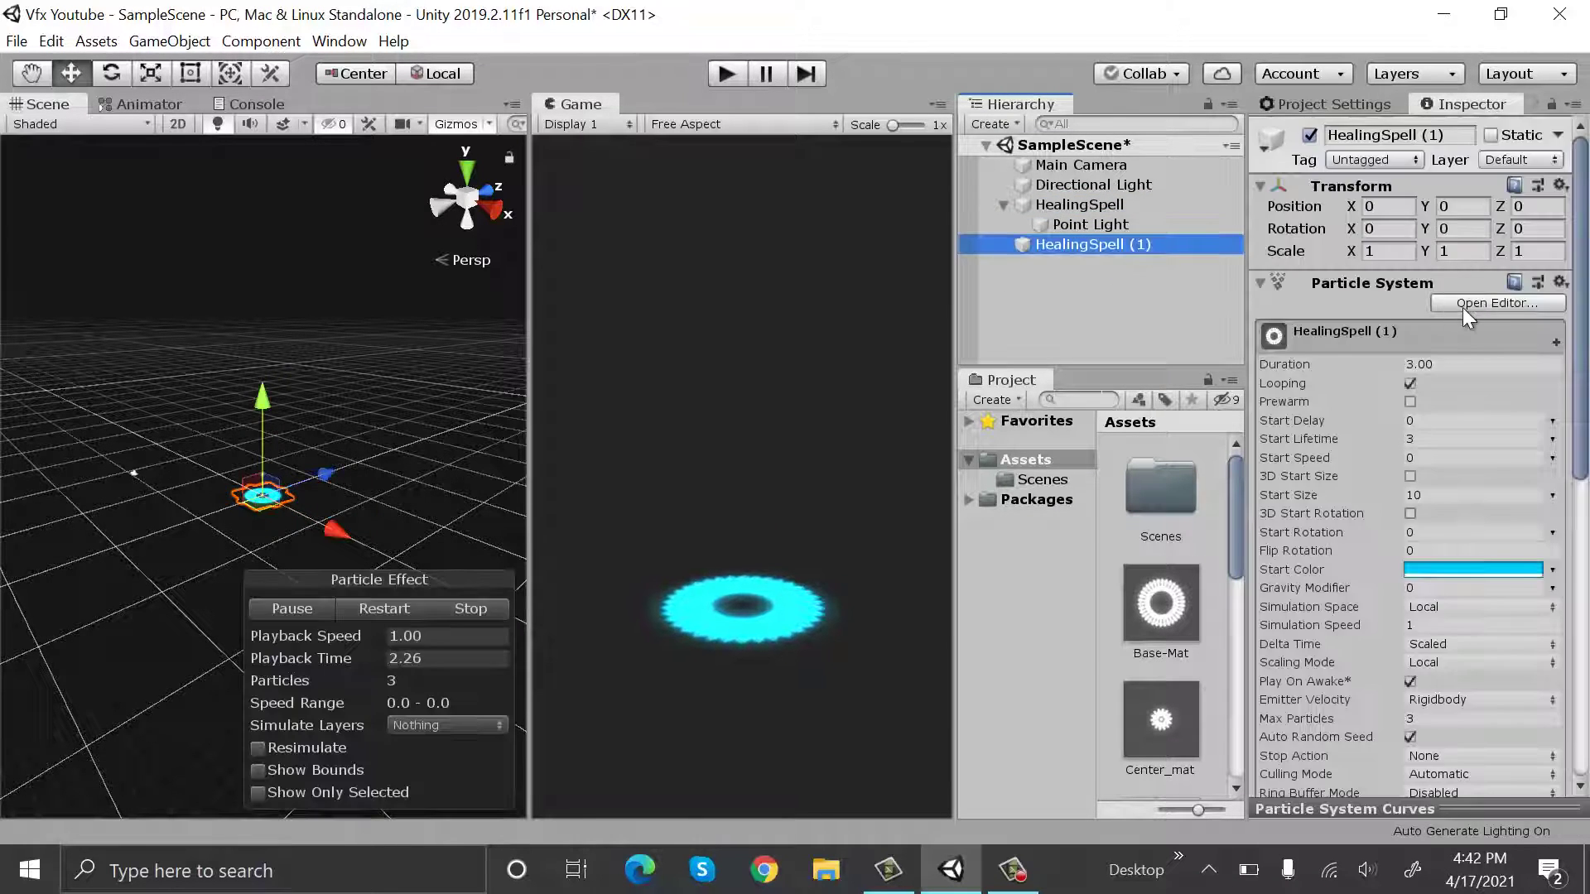
left_click(1445, 138)
type("Center")
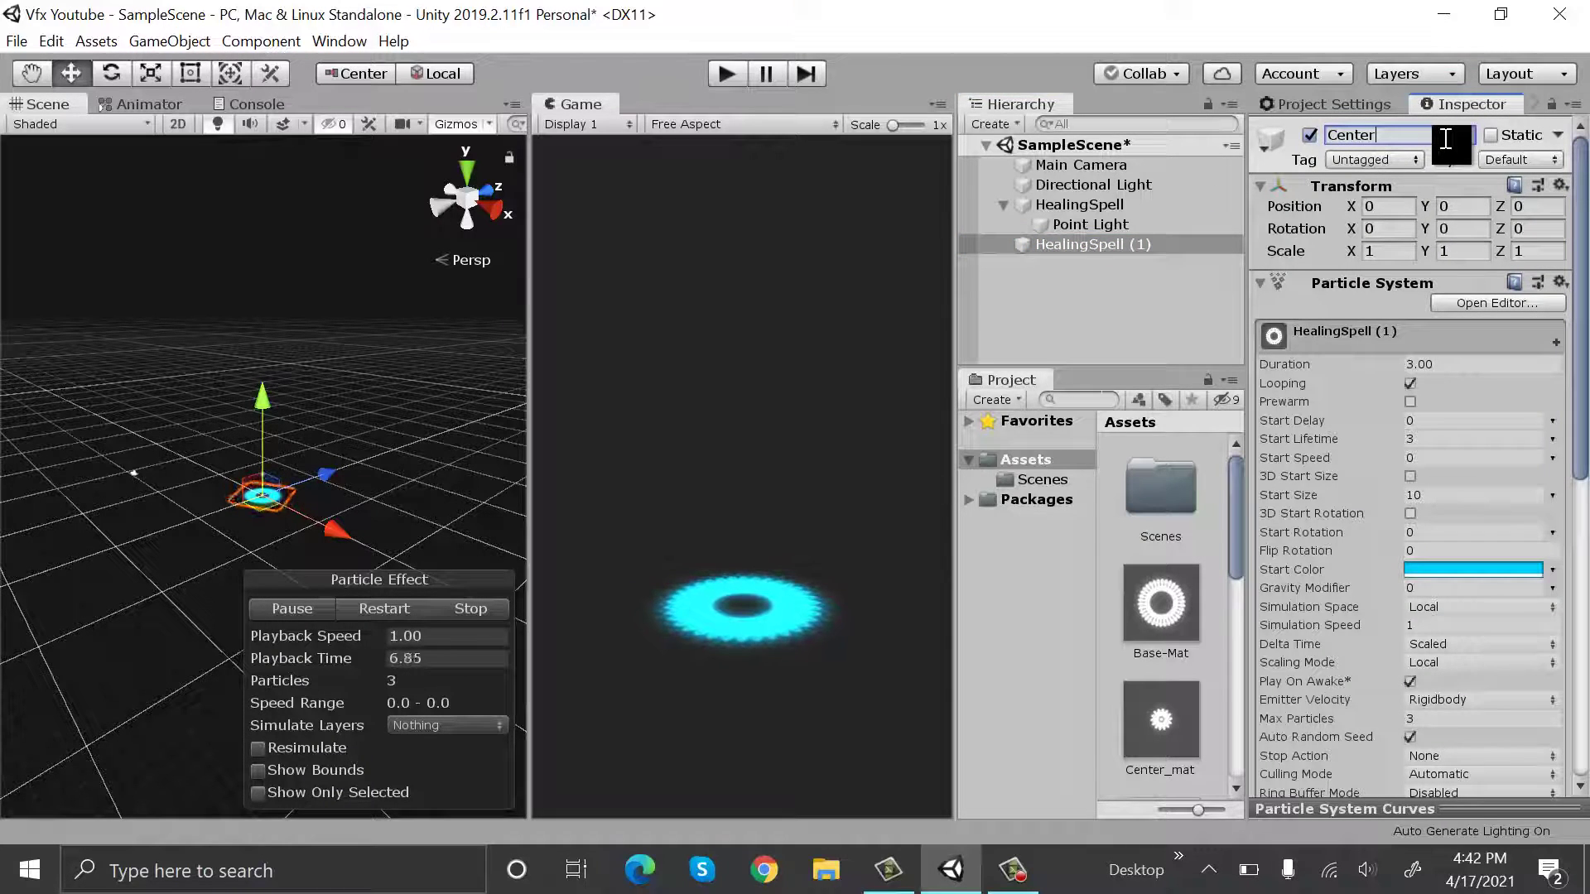
key("Return")
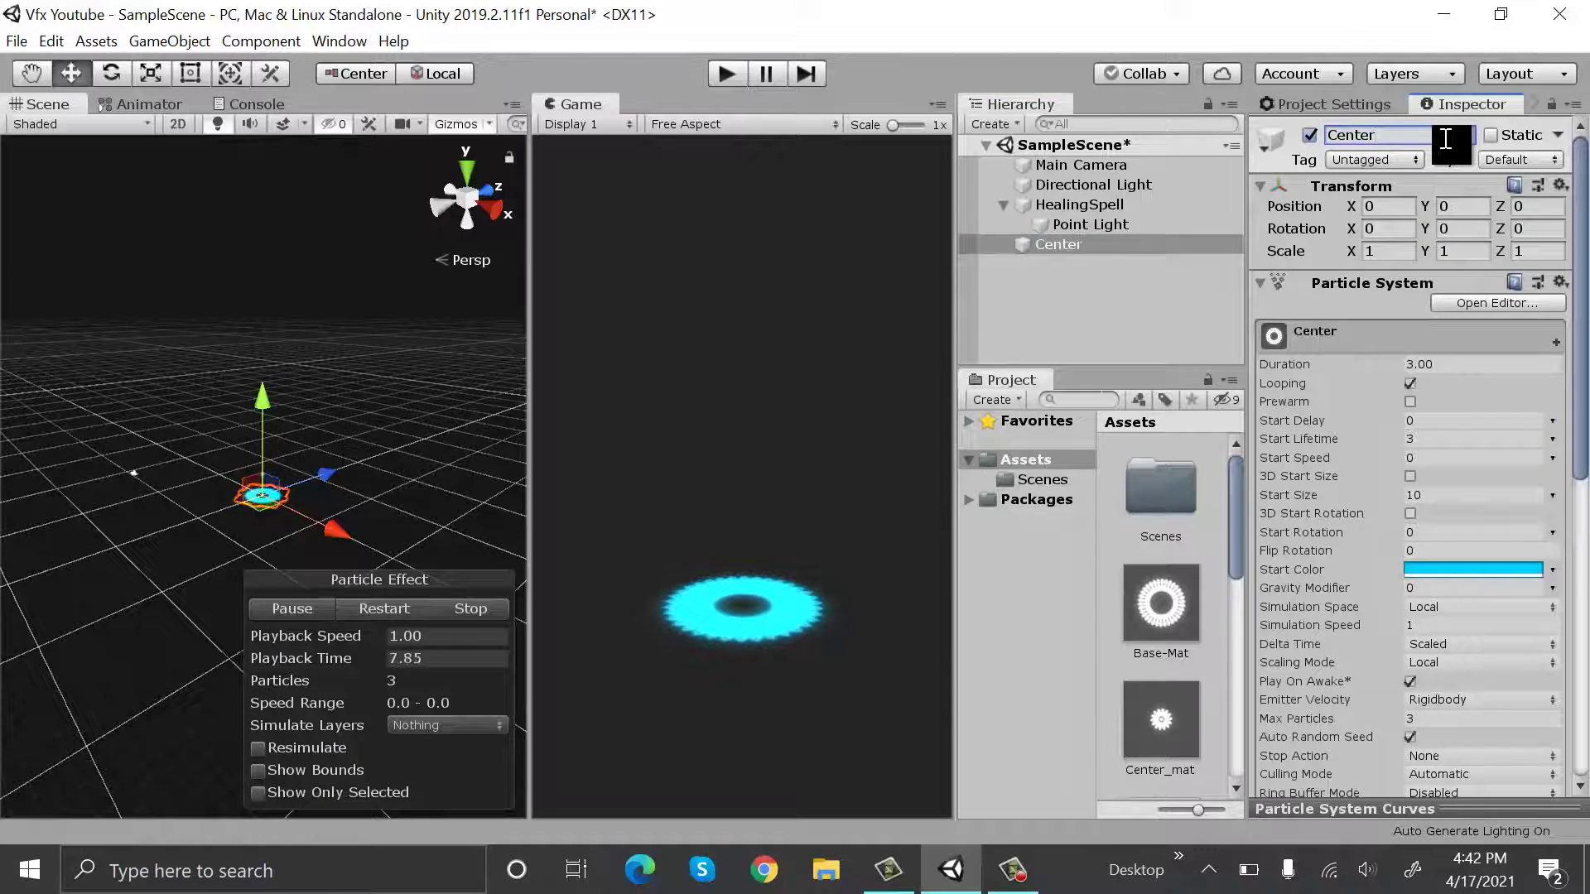
mouse_move(1056, 251)
left_mouse_down()
mouse_move(1105, 246)
mouse_move(1098, 200)
left_mouse_up()
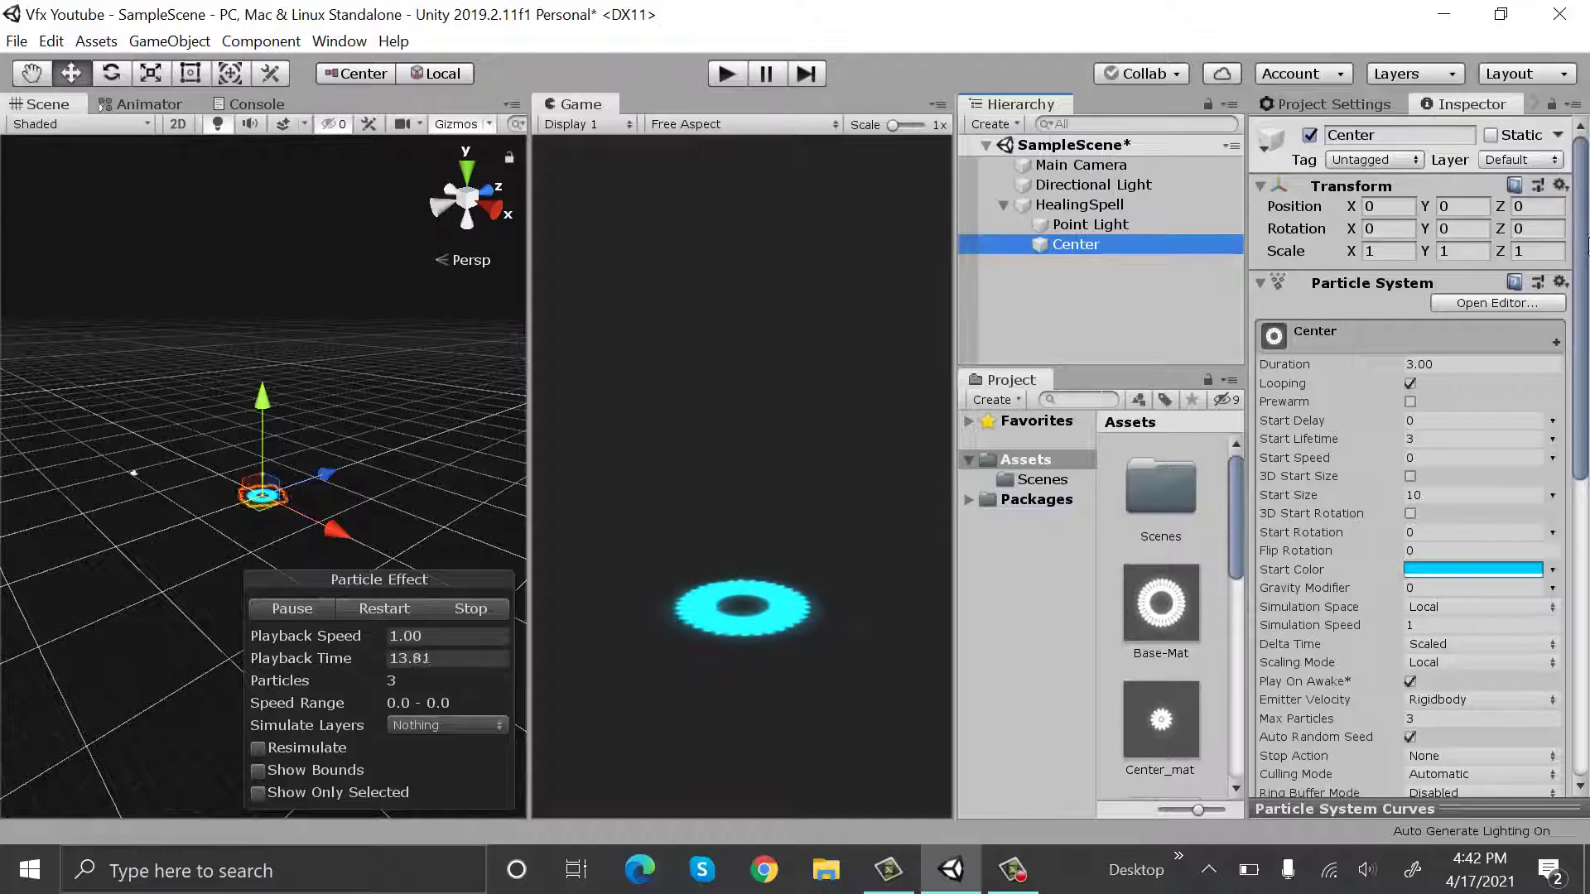
left_click_drag(1161, 720, 1184, 242)
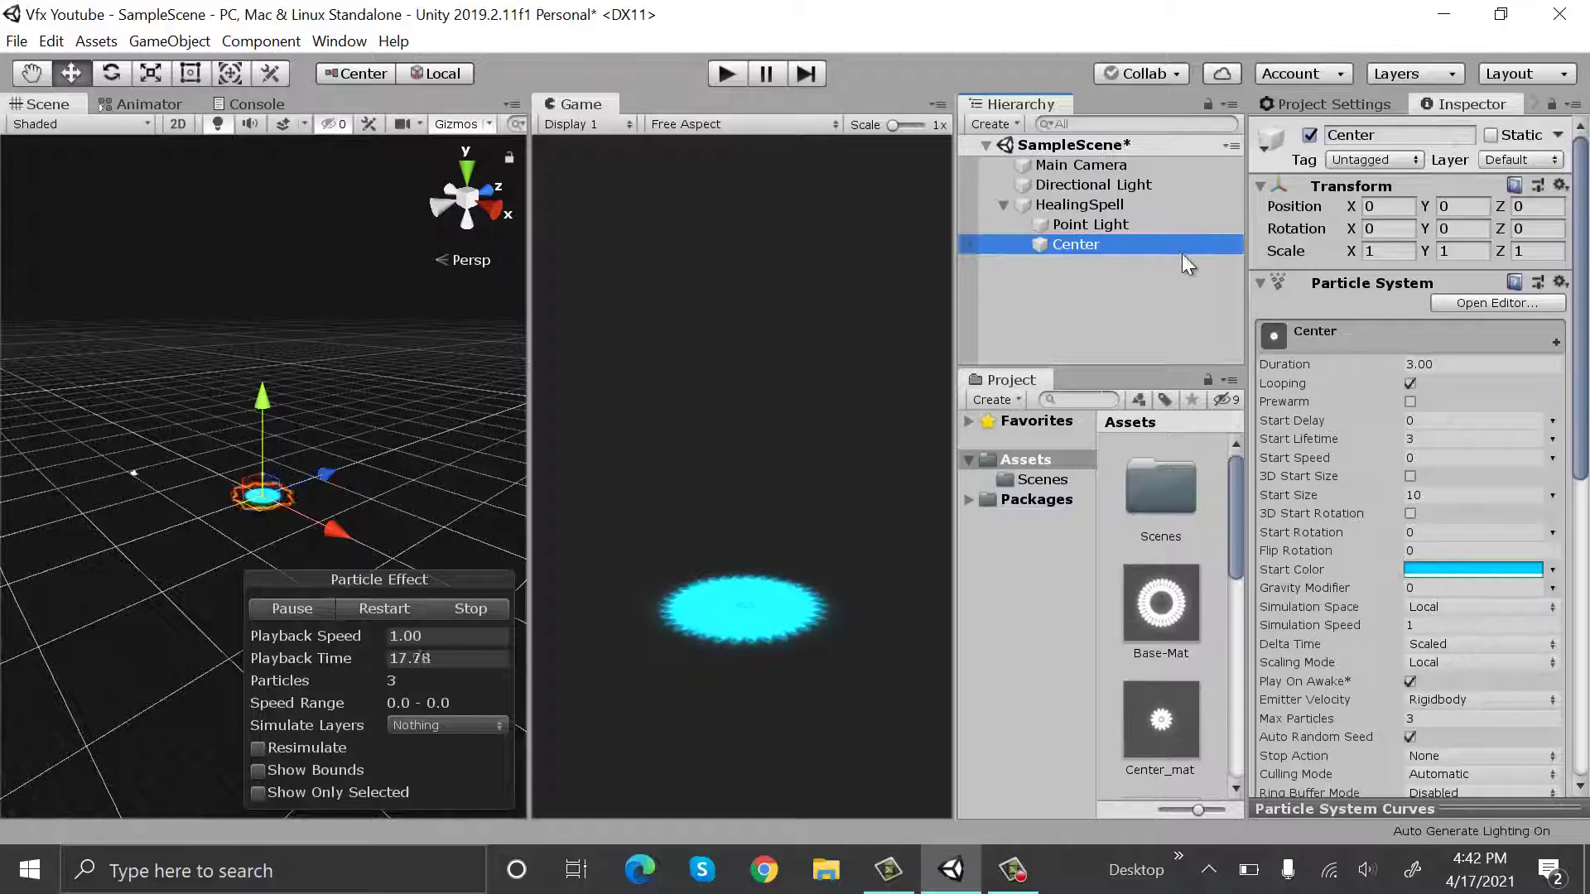
Set Center's Start Size to 4 and turn off its Lights module
scroll(1573, 400, "down", 10)
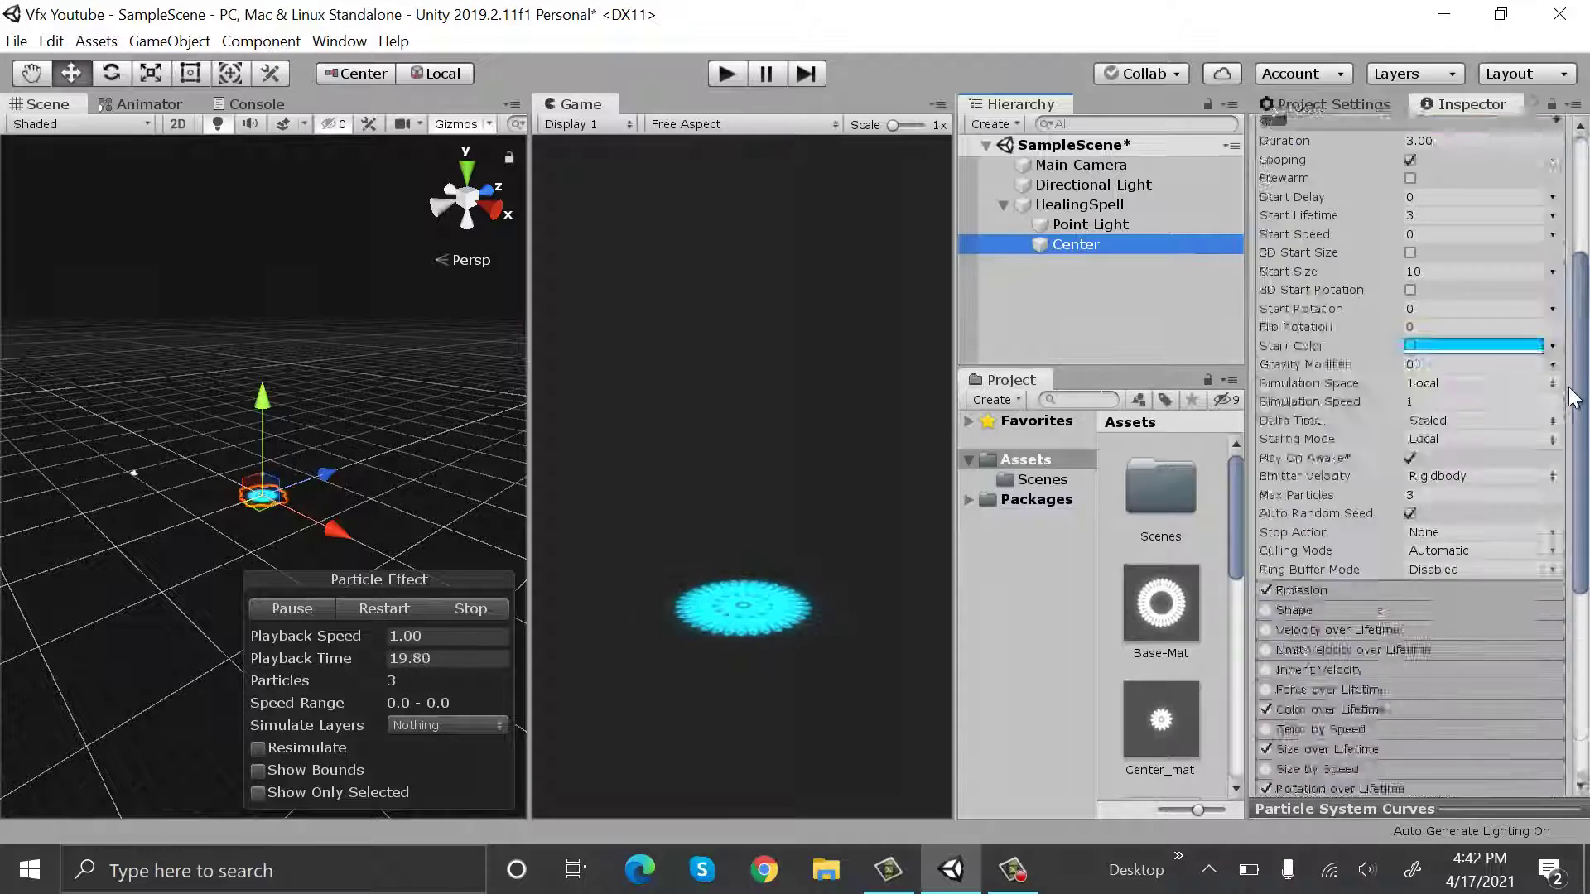
right_click_drag(379, 489, 326, 359)
scroll(1408, 497, "up", 10)
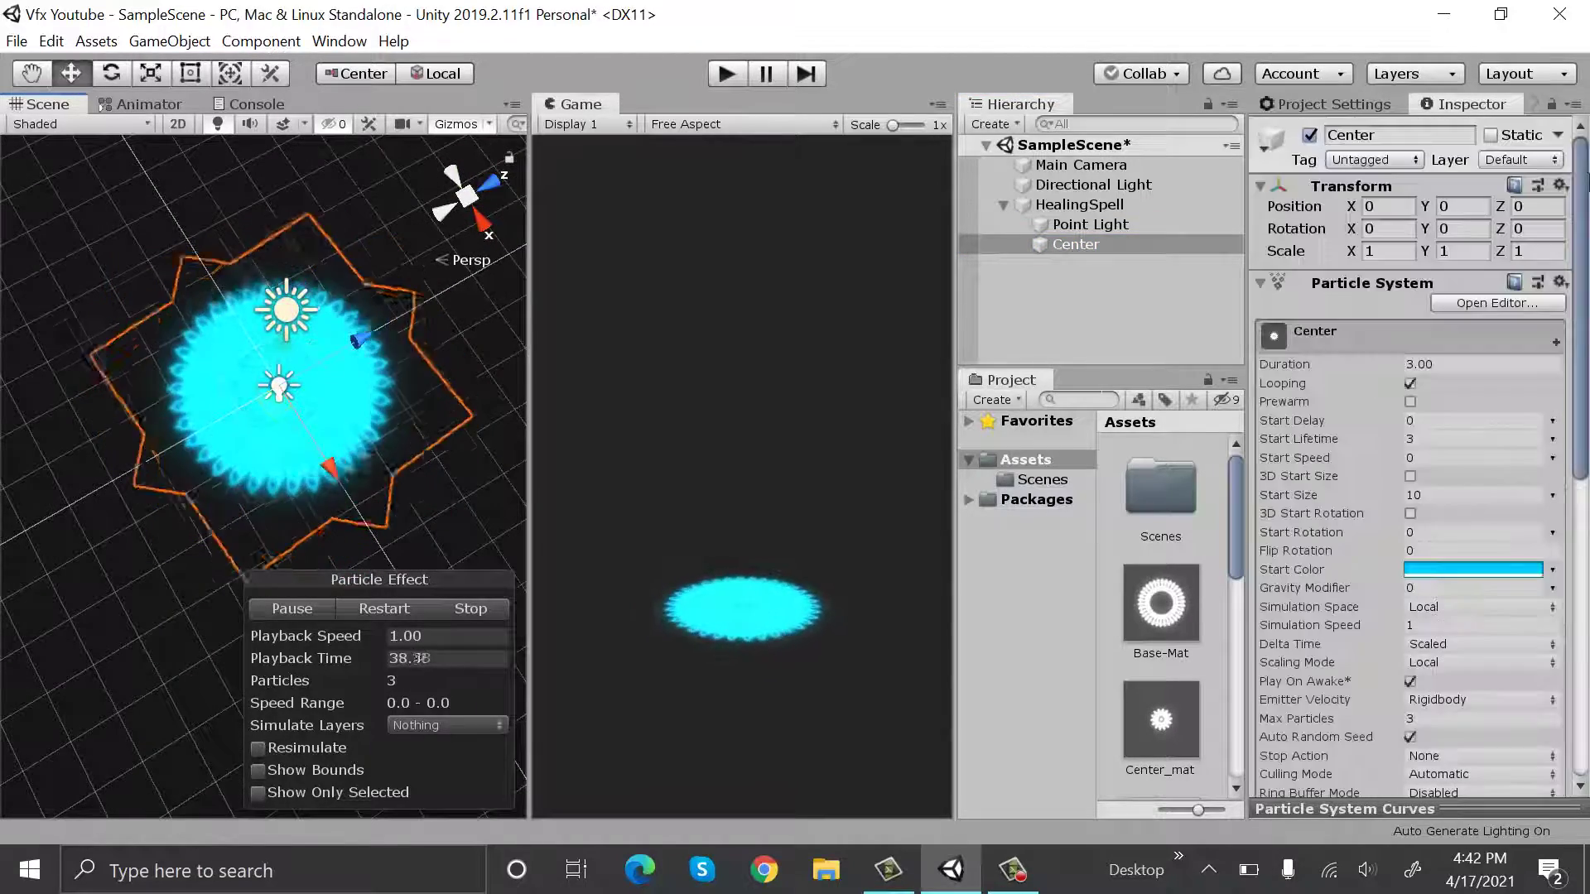
left_click(1458, 494)
type("4")
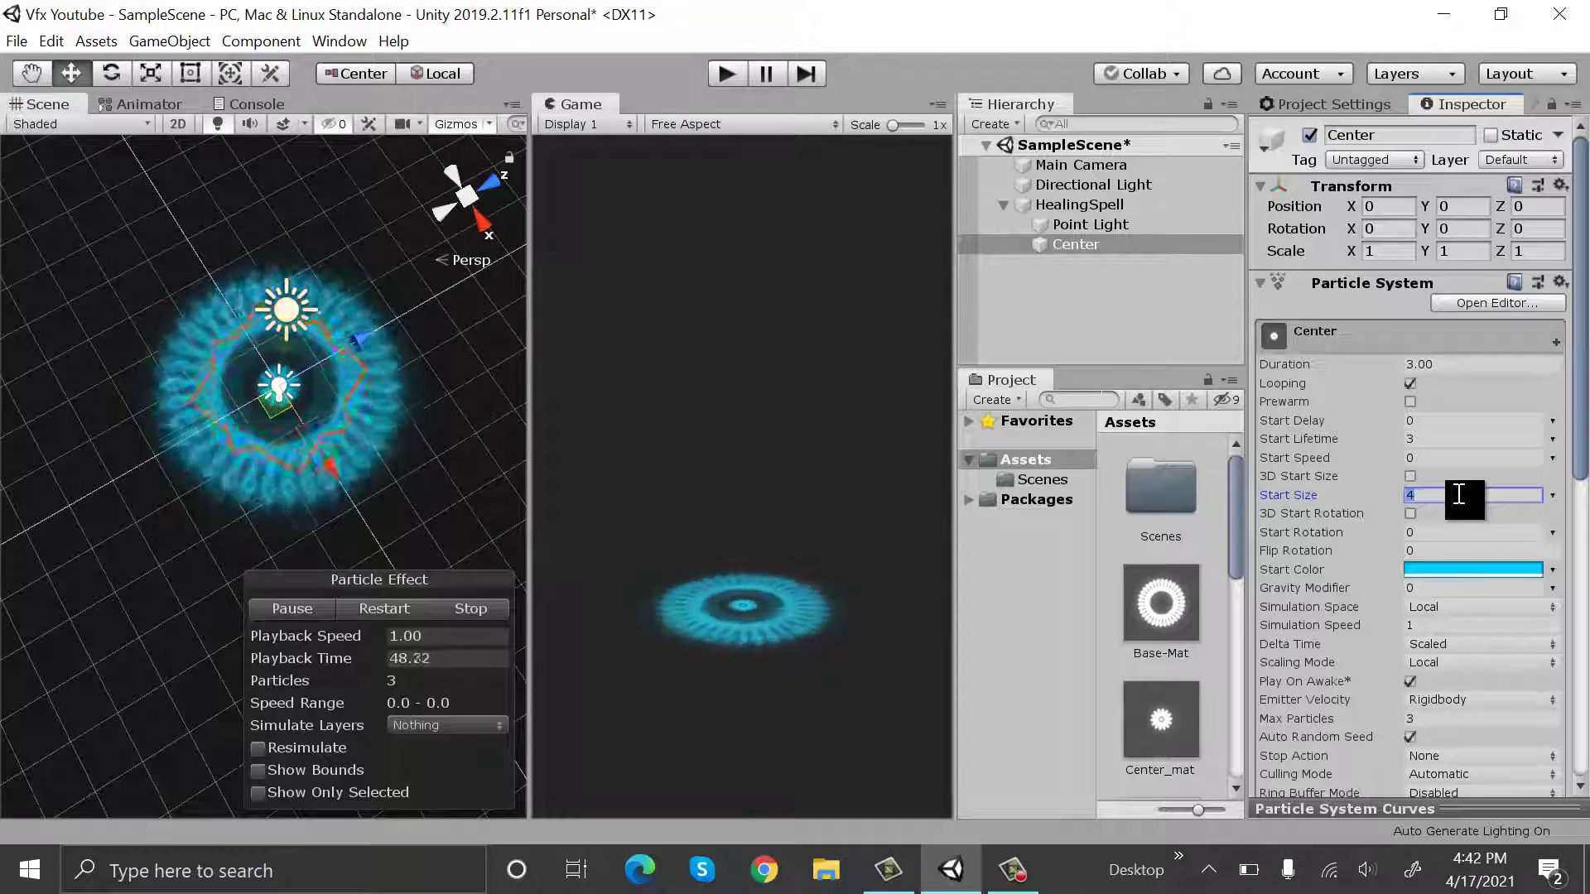
scroll(1490, 513, "down", 10)
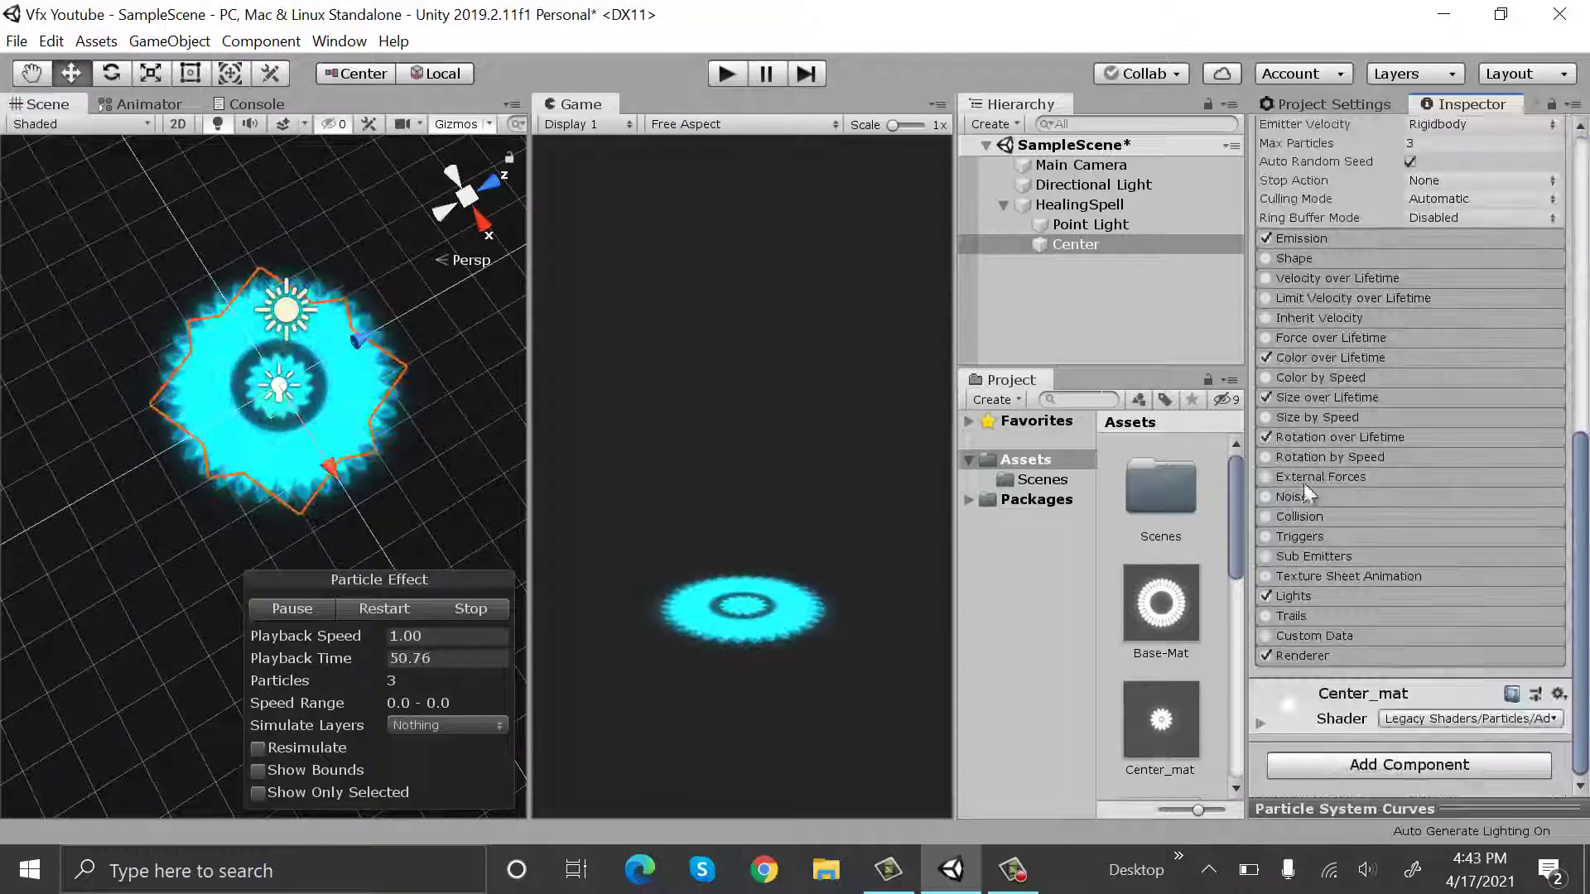
left_click(1267, 595)
scroll(1270, 593, "up", 3)
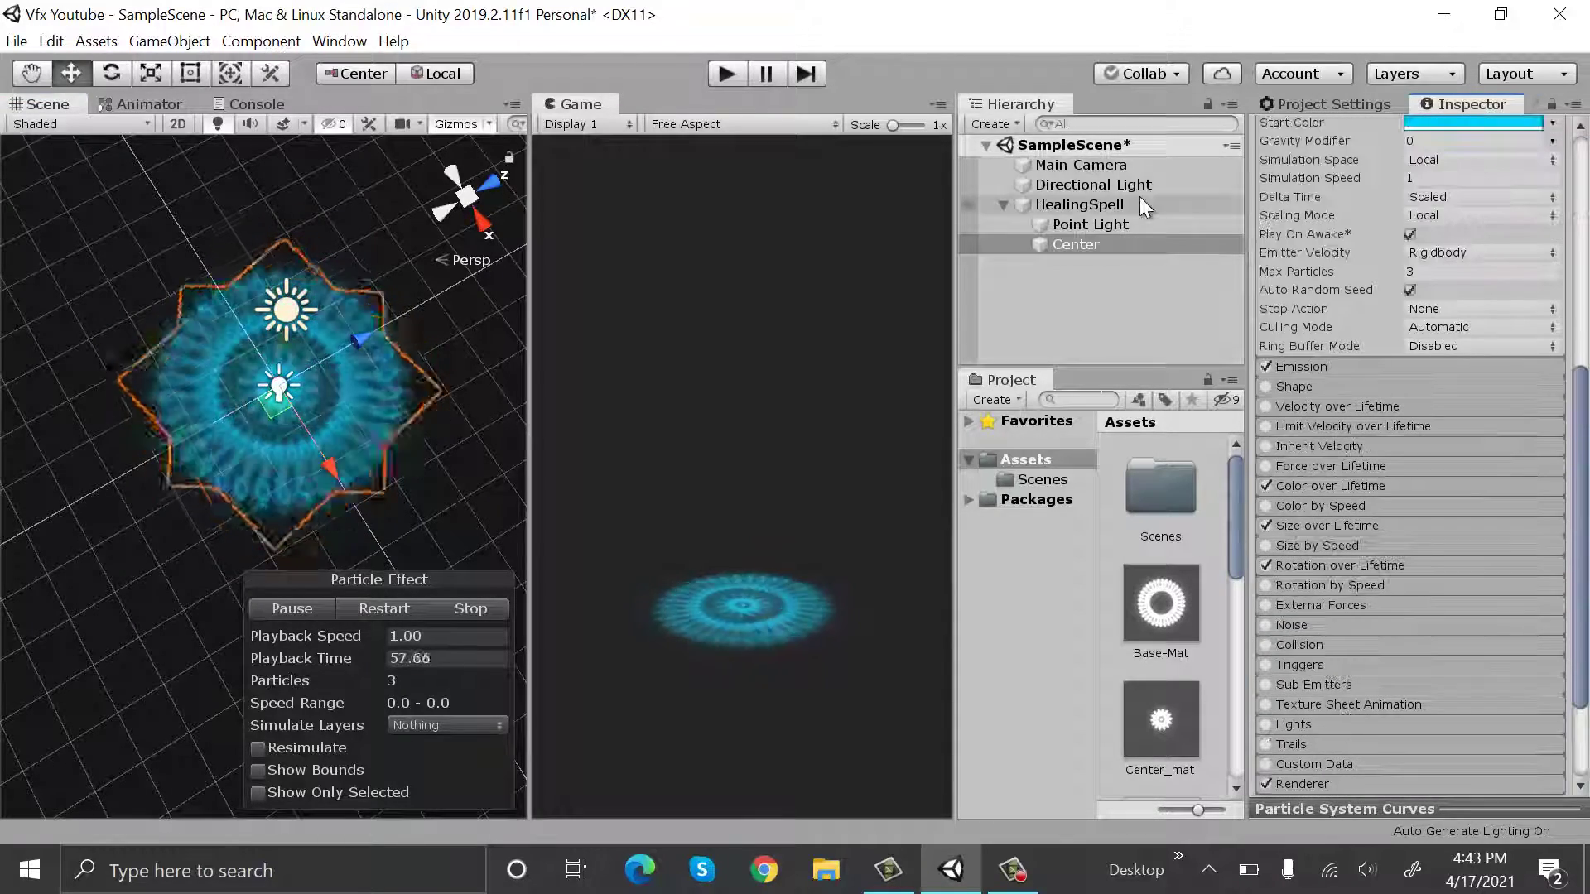
Limit HealingSpell and Center to 1 max particle each, then duplicate Center
left_click(1139, 200)
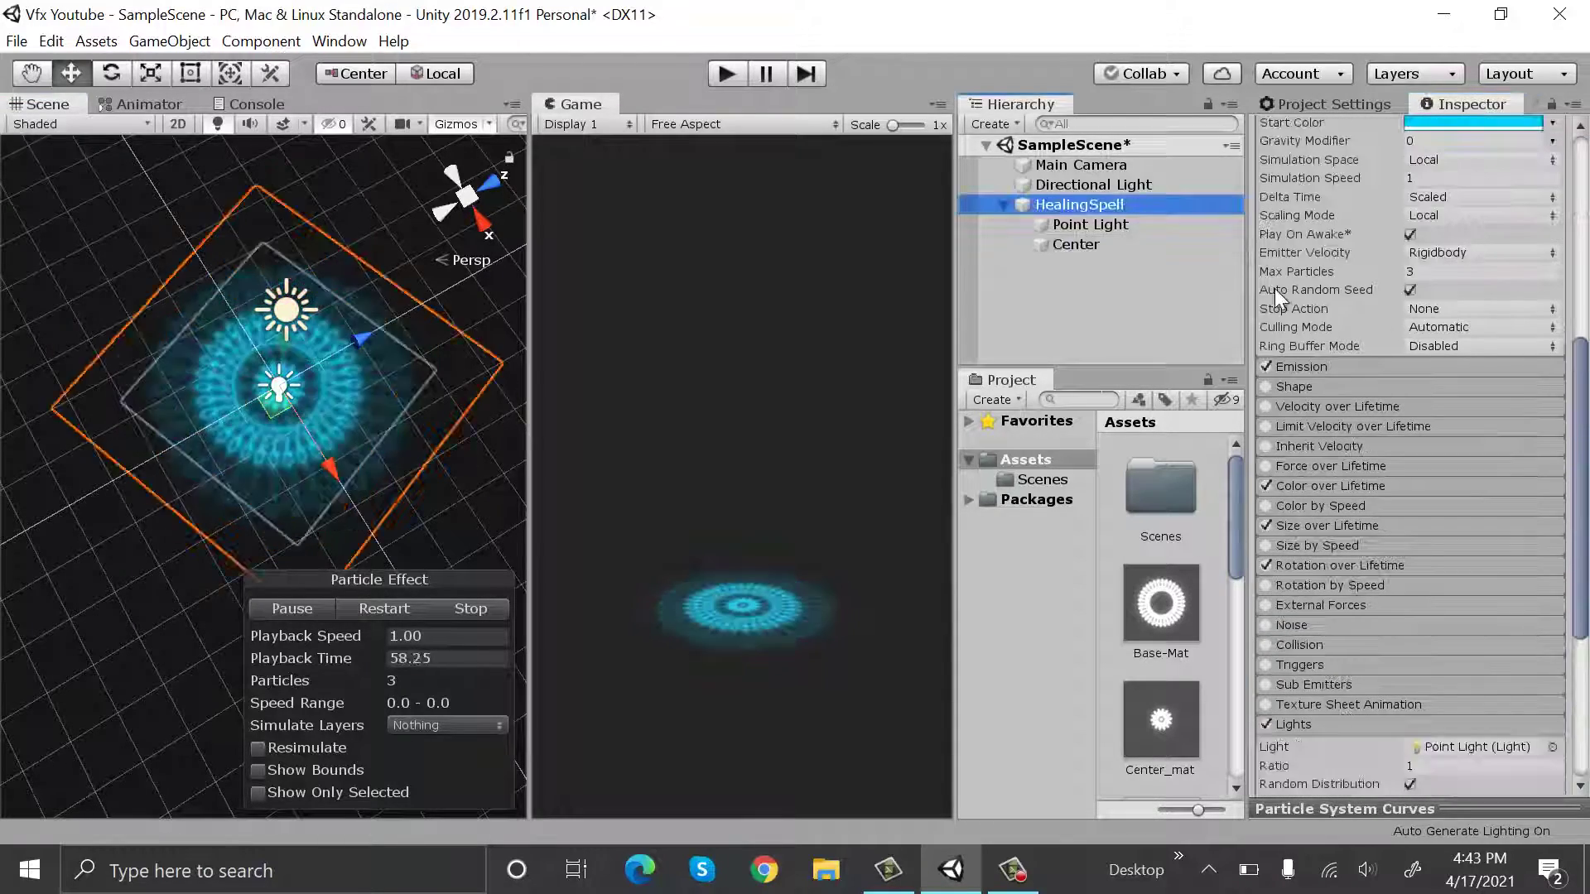
left_click(1462, 271)
type("1")
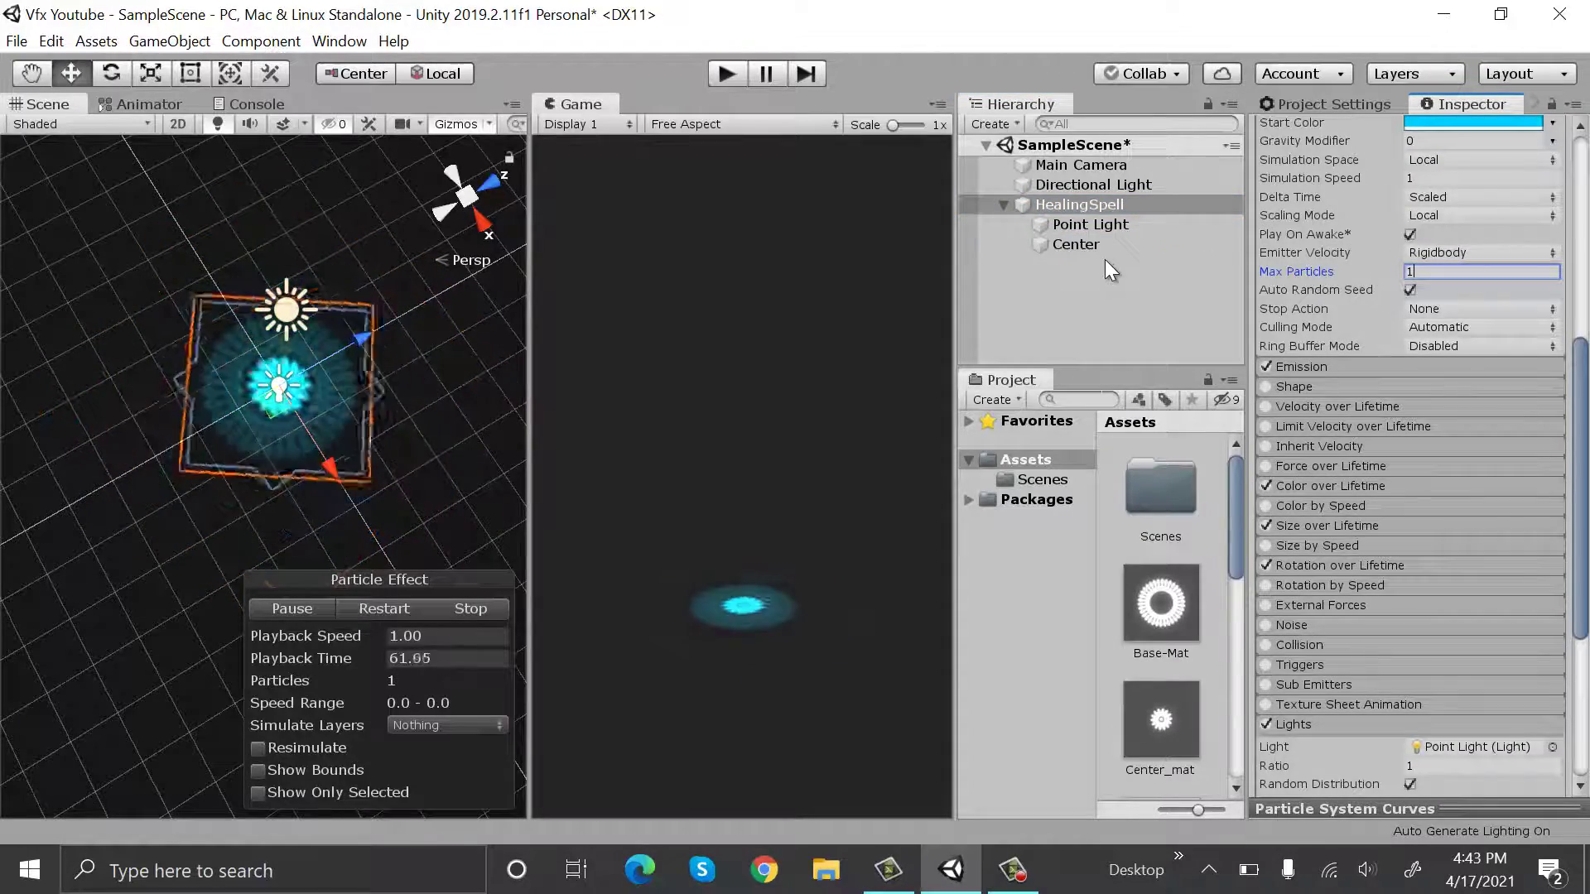
left_click(1114, 253)
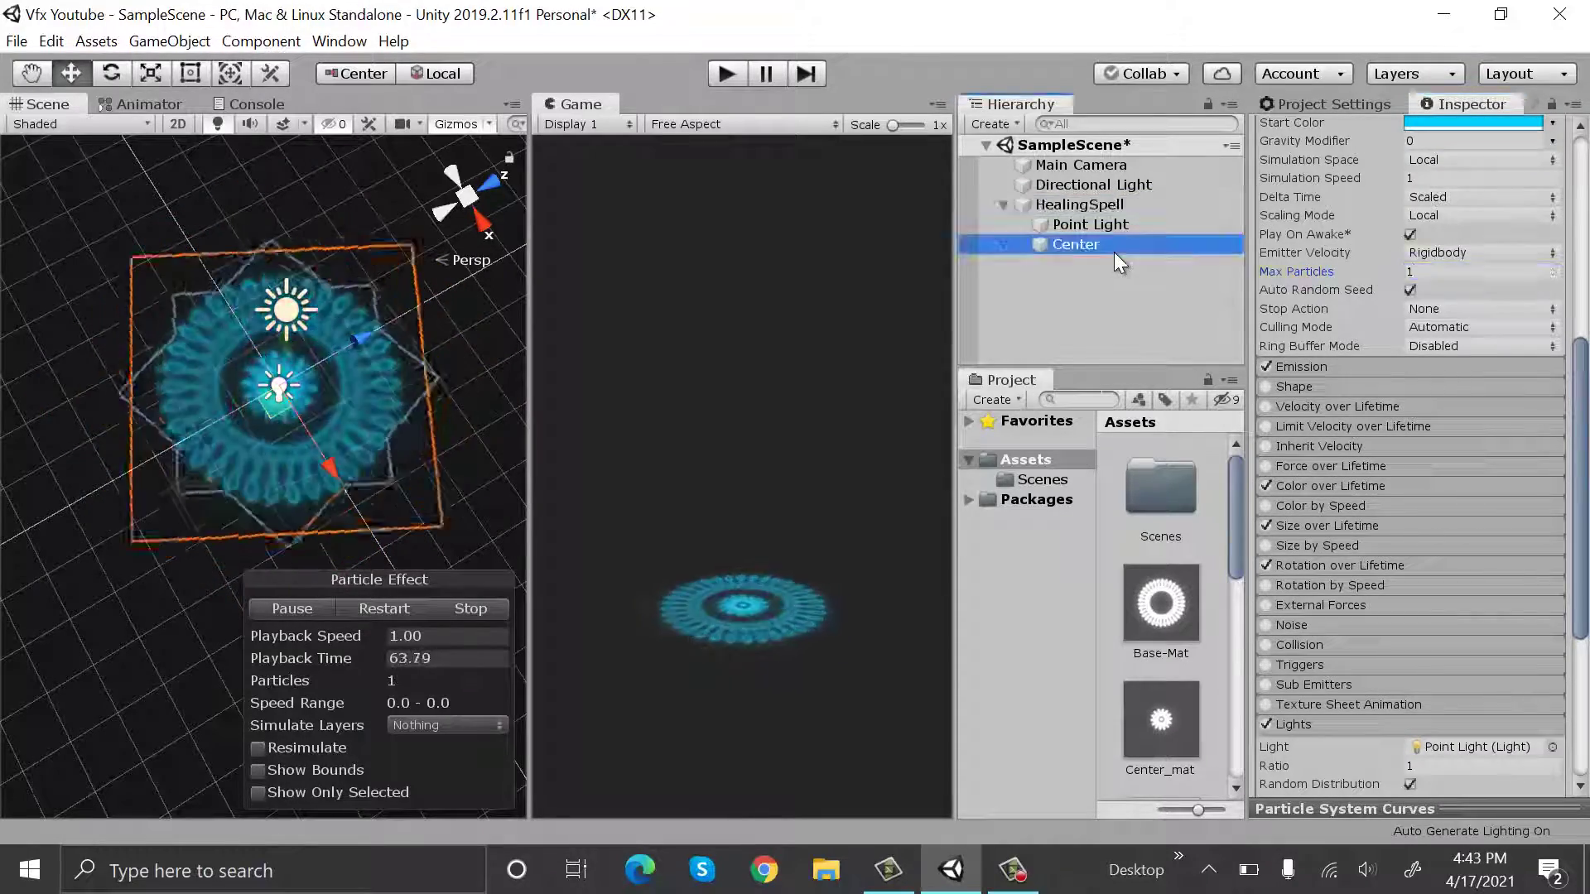
left_click(1445, 272)
type("1")
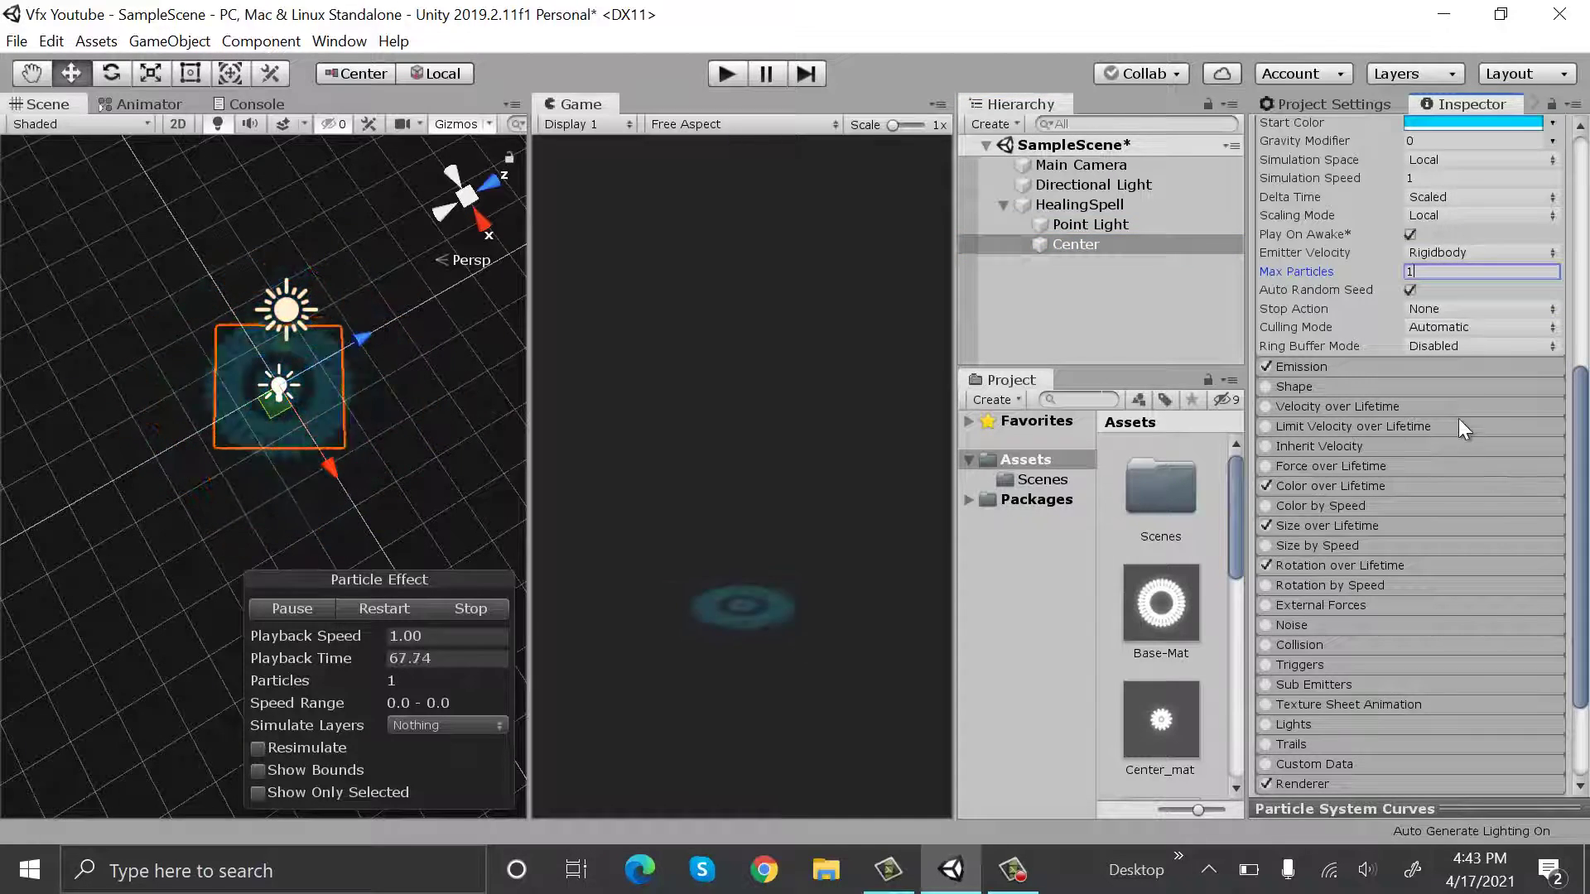
left_click(1116, 240)
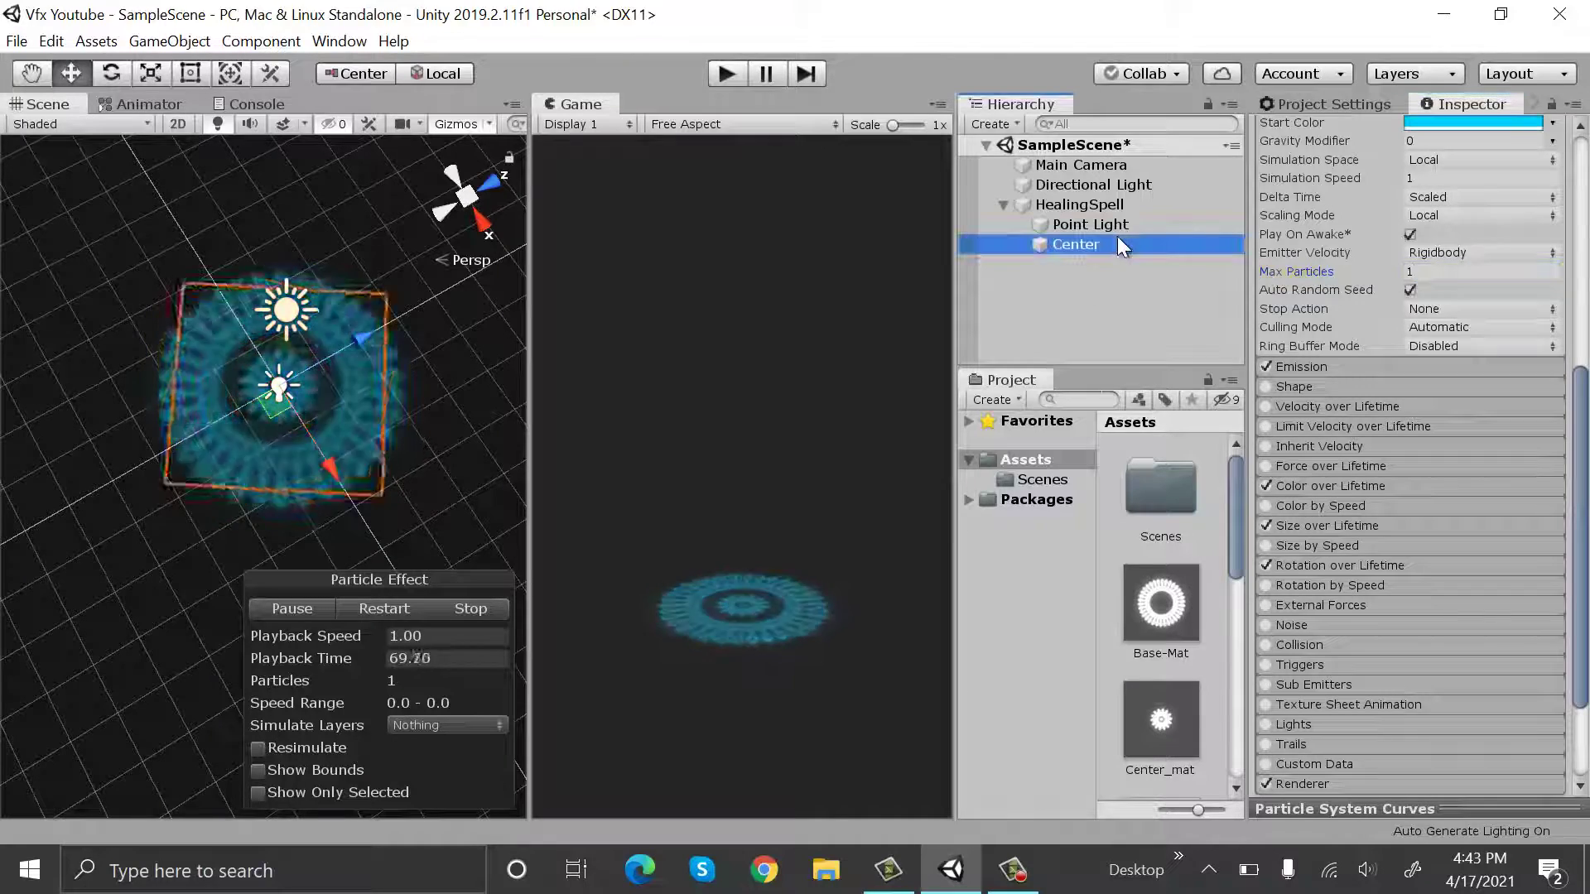
key("ctrl+d")
Rename the copy to Particles, set Duration 5, and randomize Start Lifetime between 0.2 and 5
scroll(1408, 456, "up", 3)
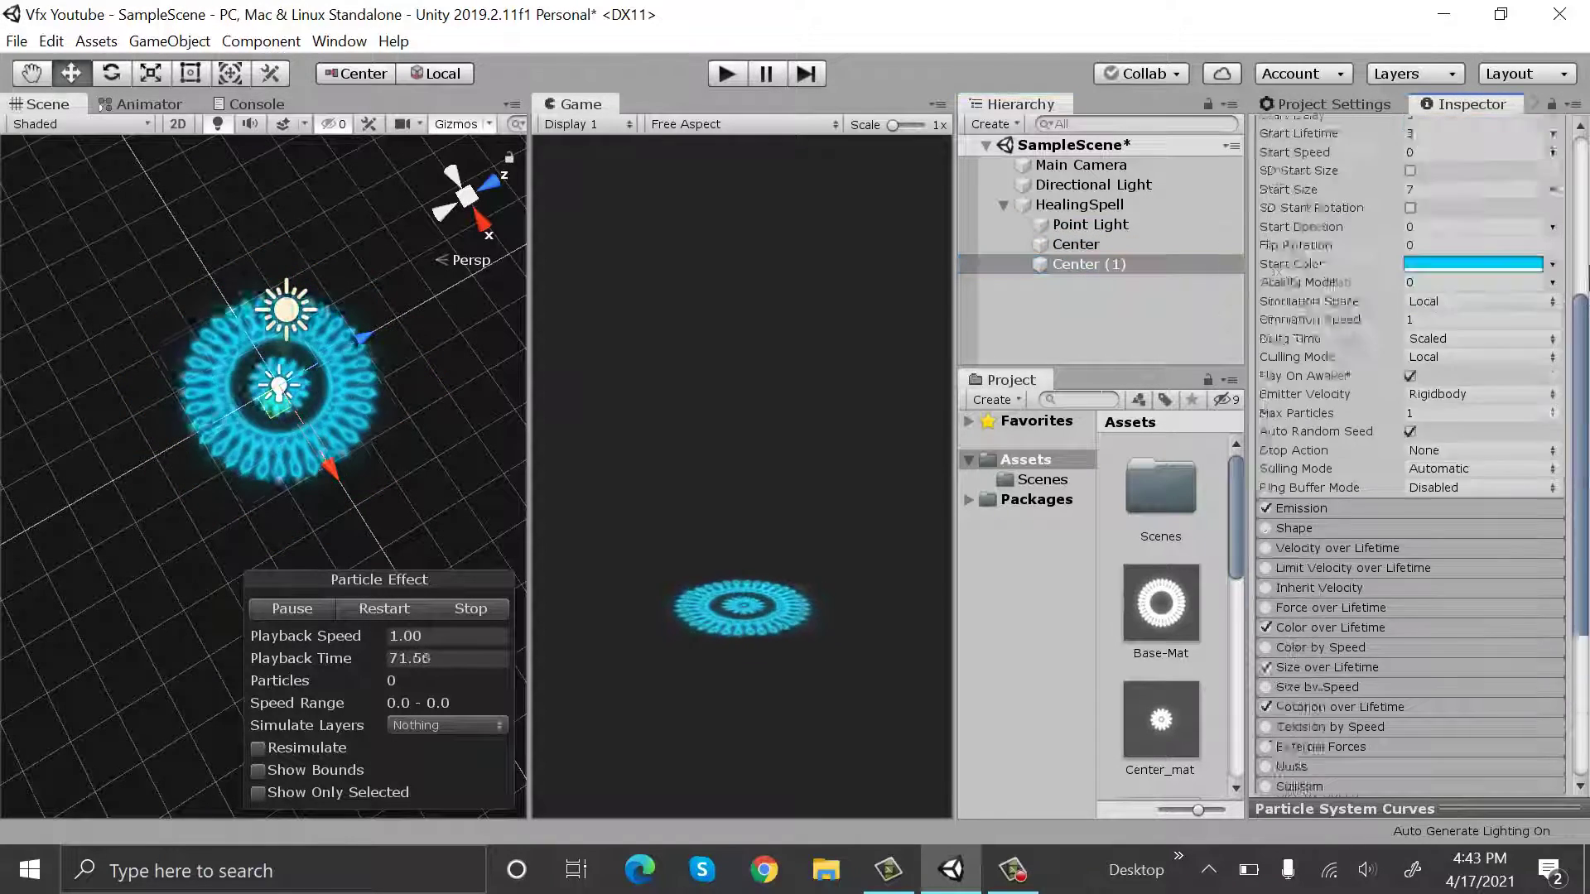
scroll(1465, 232, "up", 4)
left_click(1411, 139)
type("P")
key("Return")
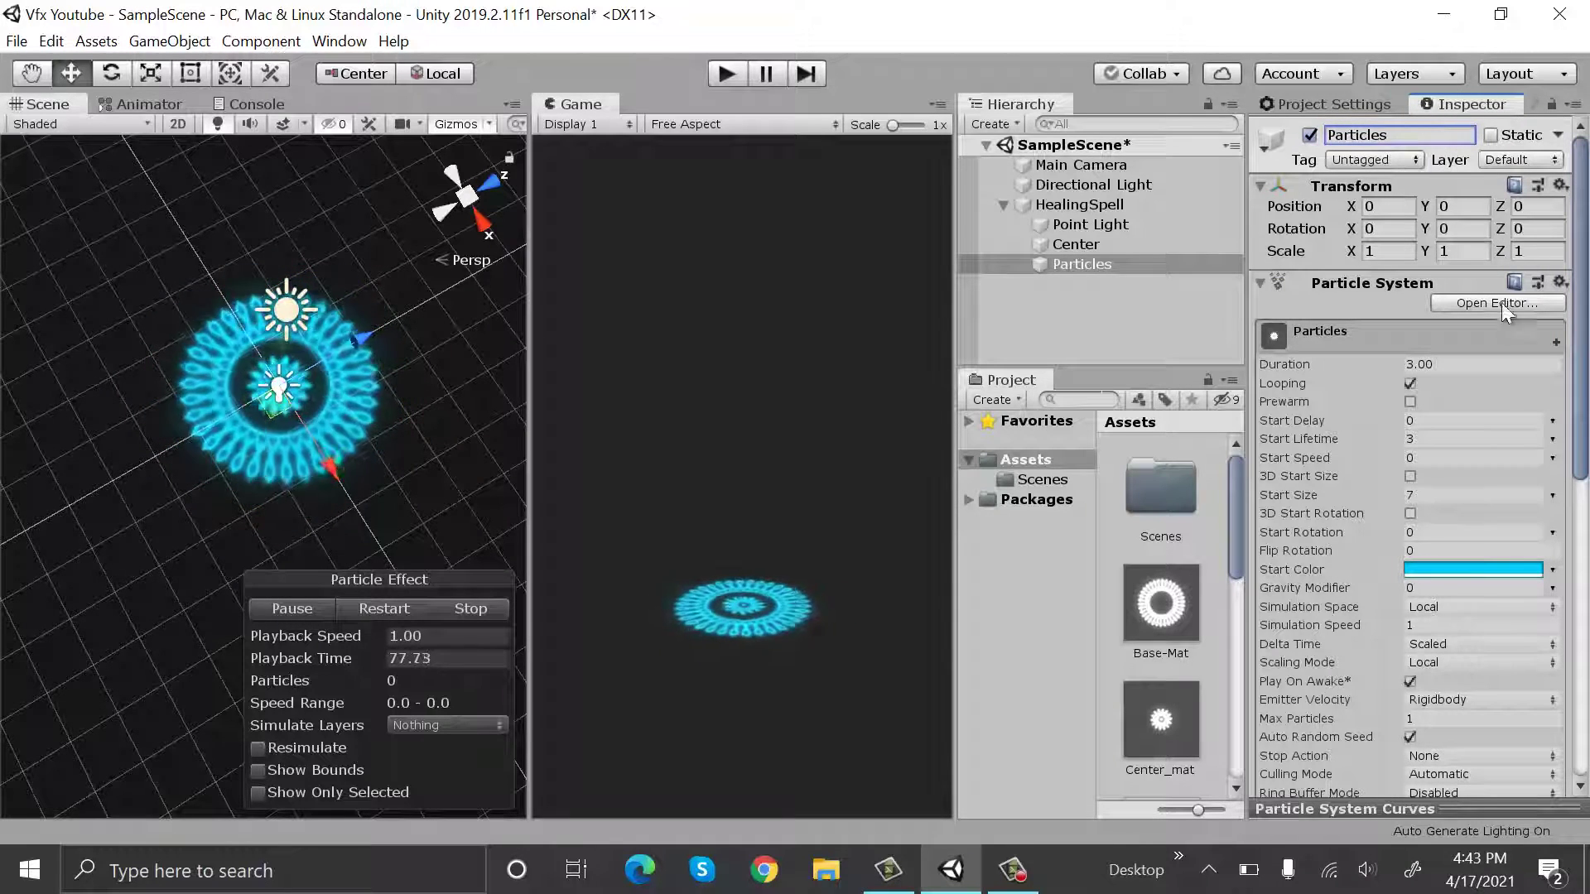
left_click(1463, 362)
type("5")
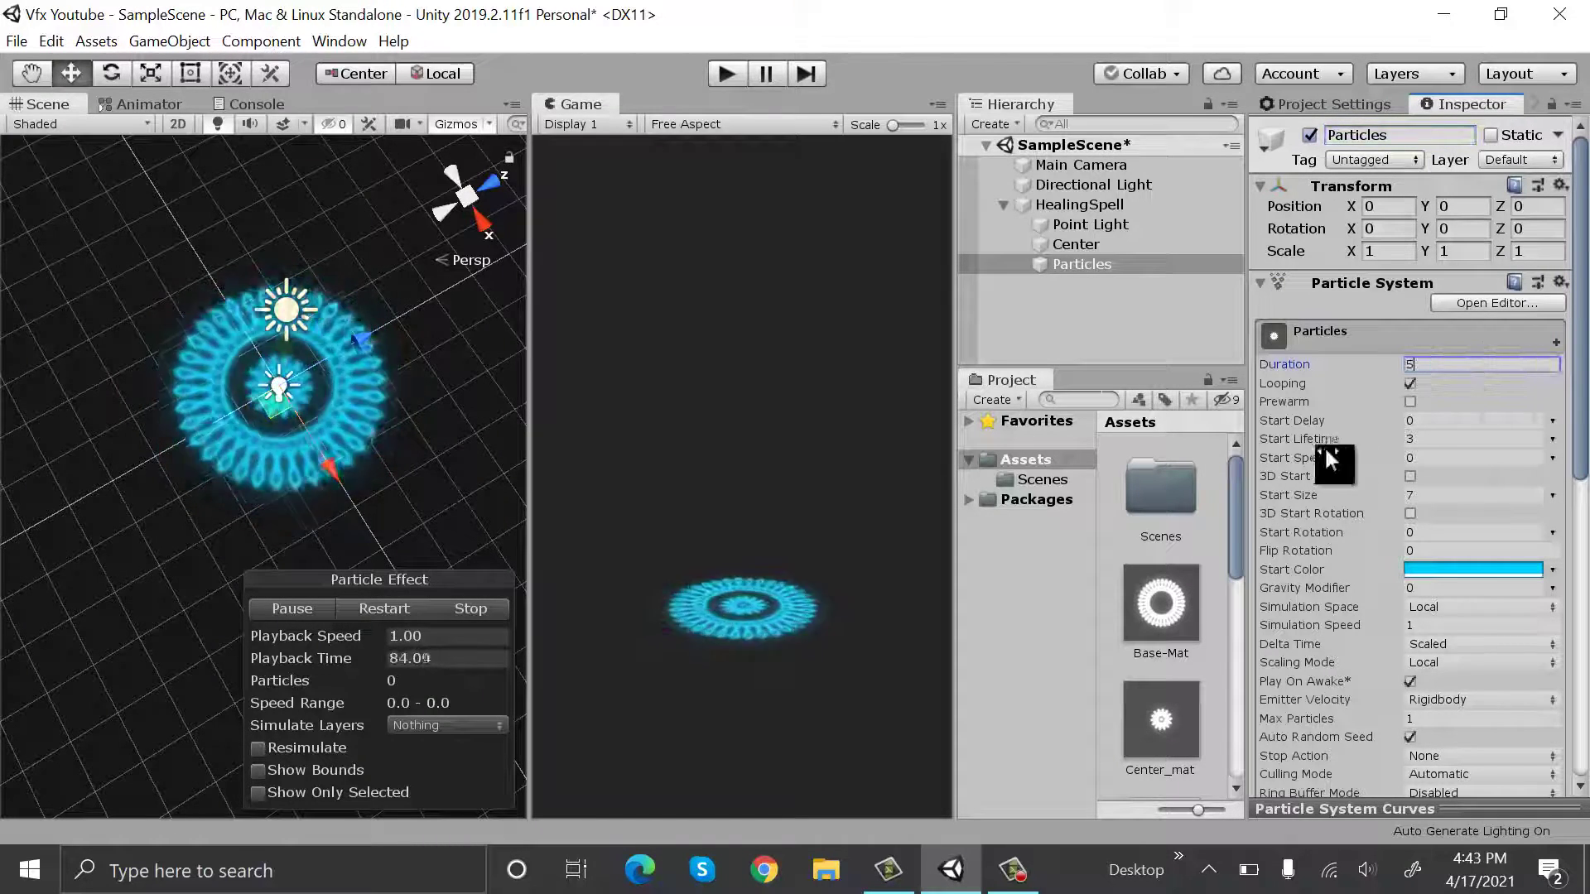
left_click(1553, 439)
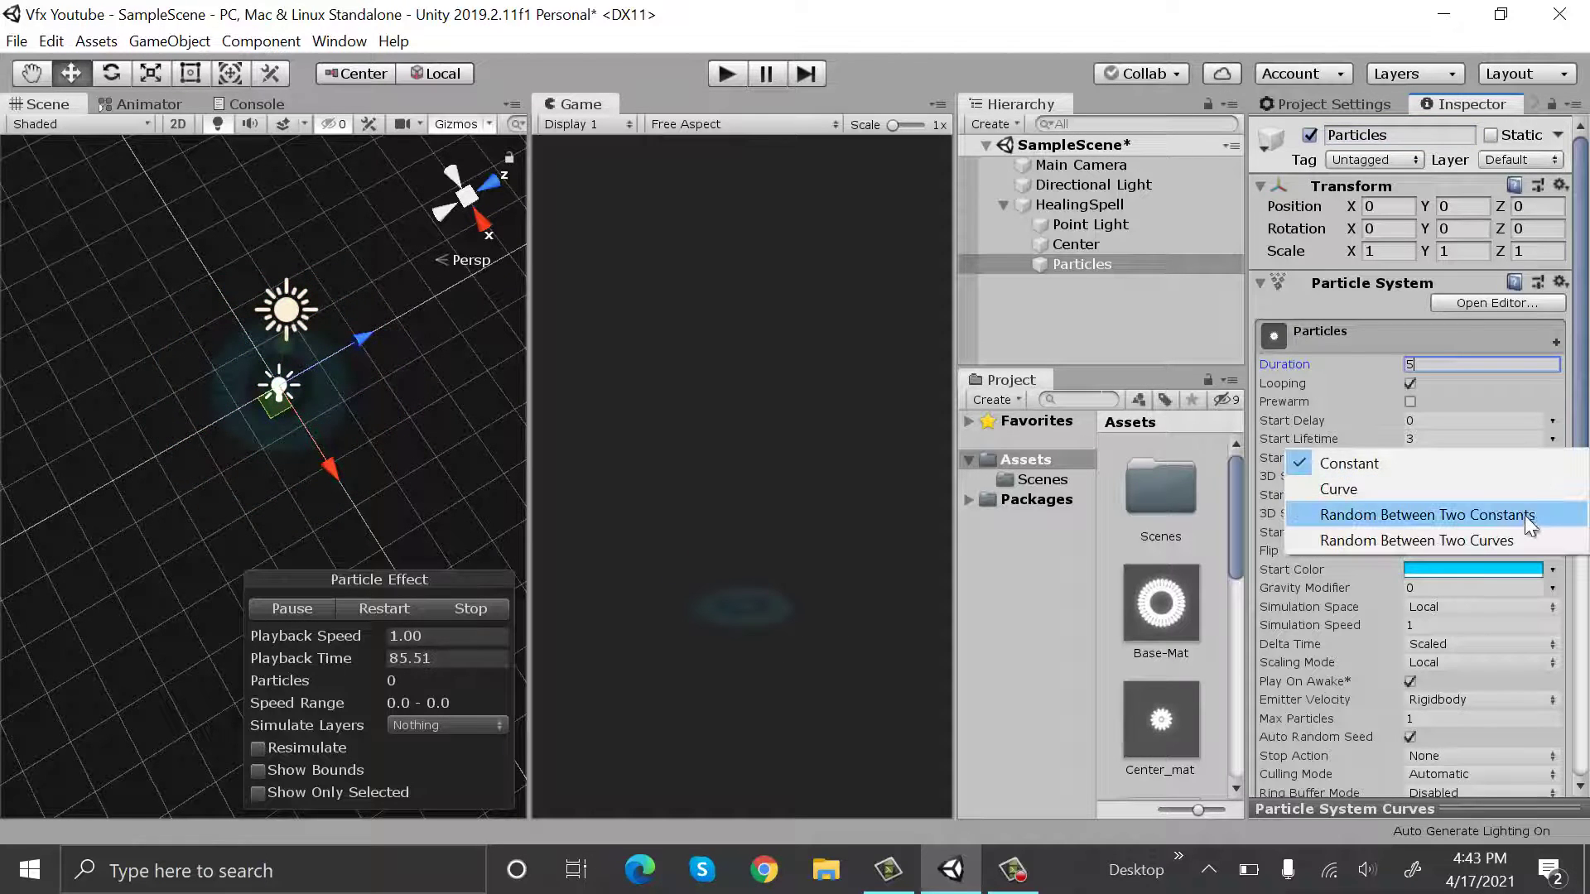
left_click(1524, 516)
left_click(1440, 440)
type("0.2")
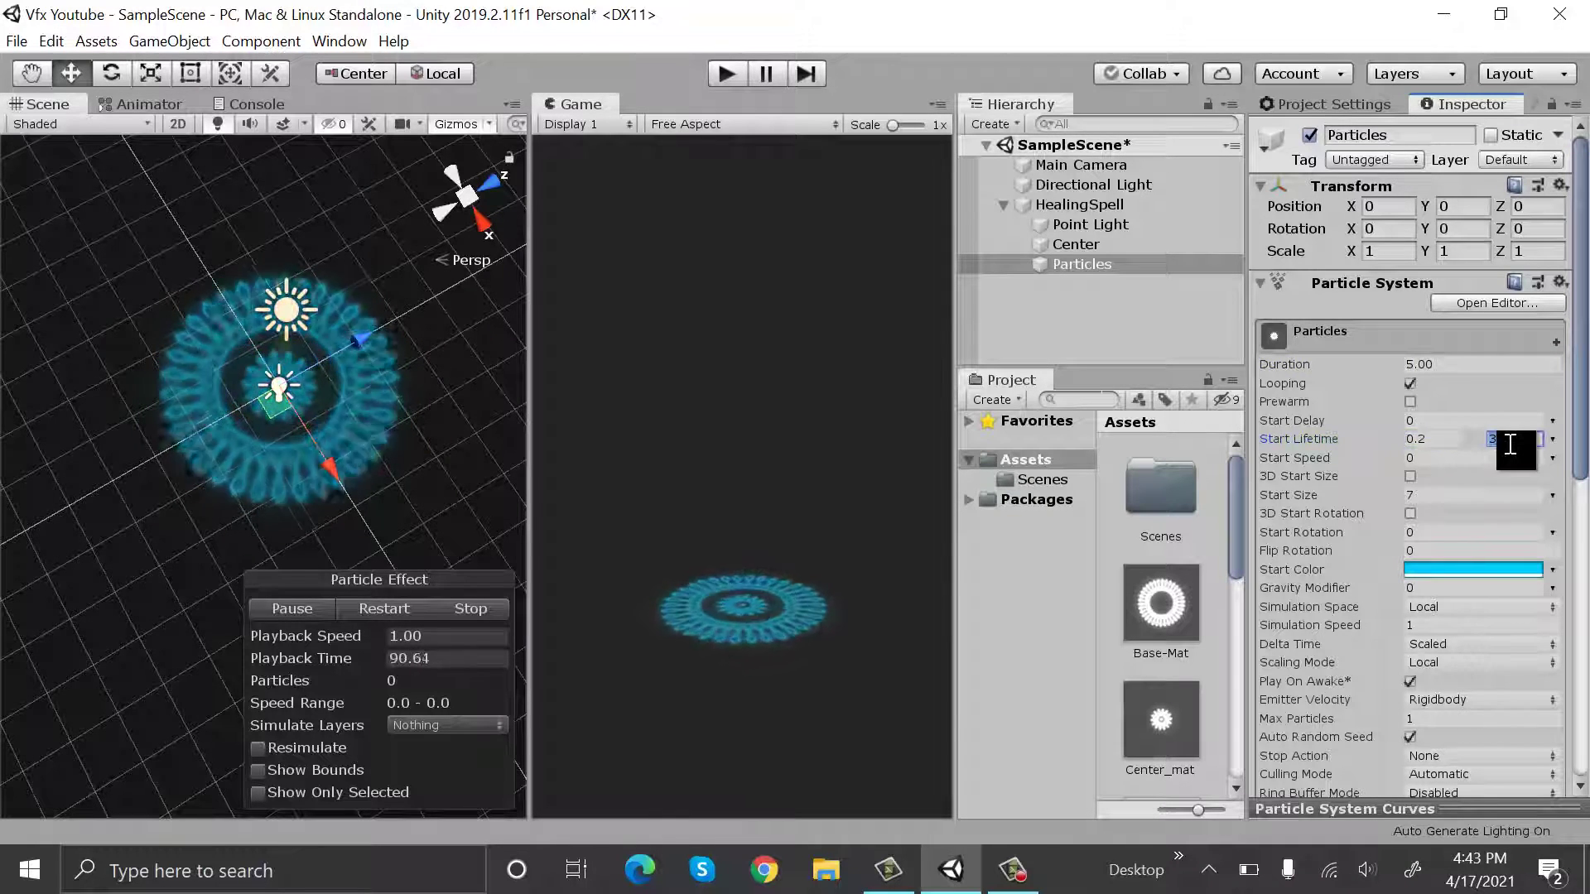
type("5")
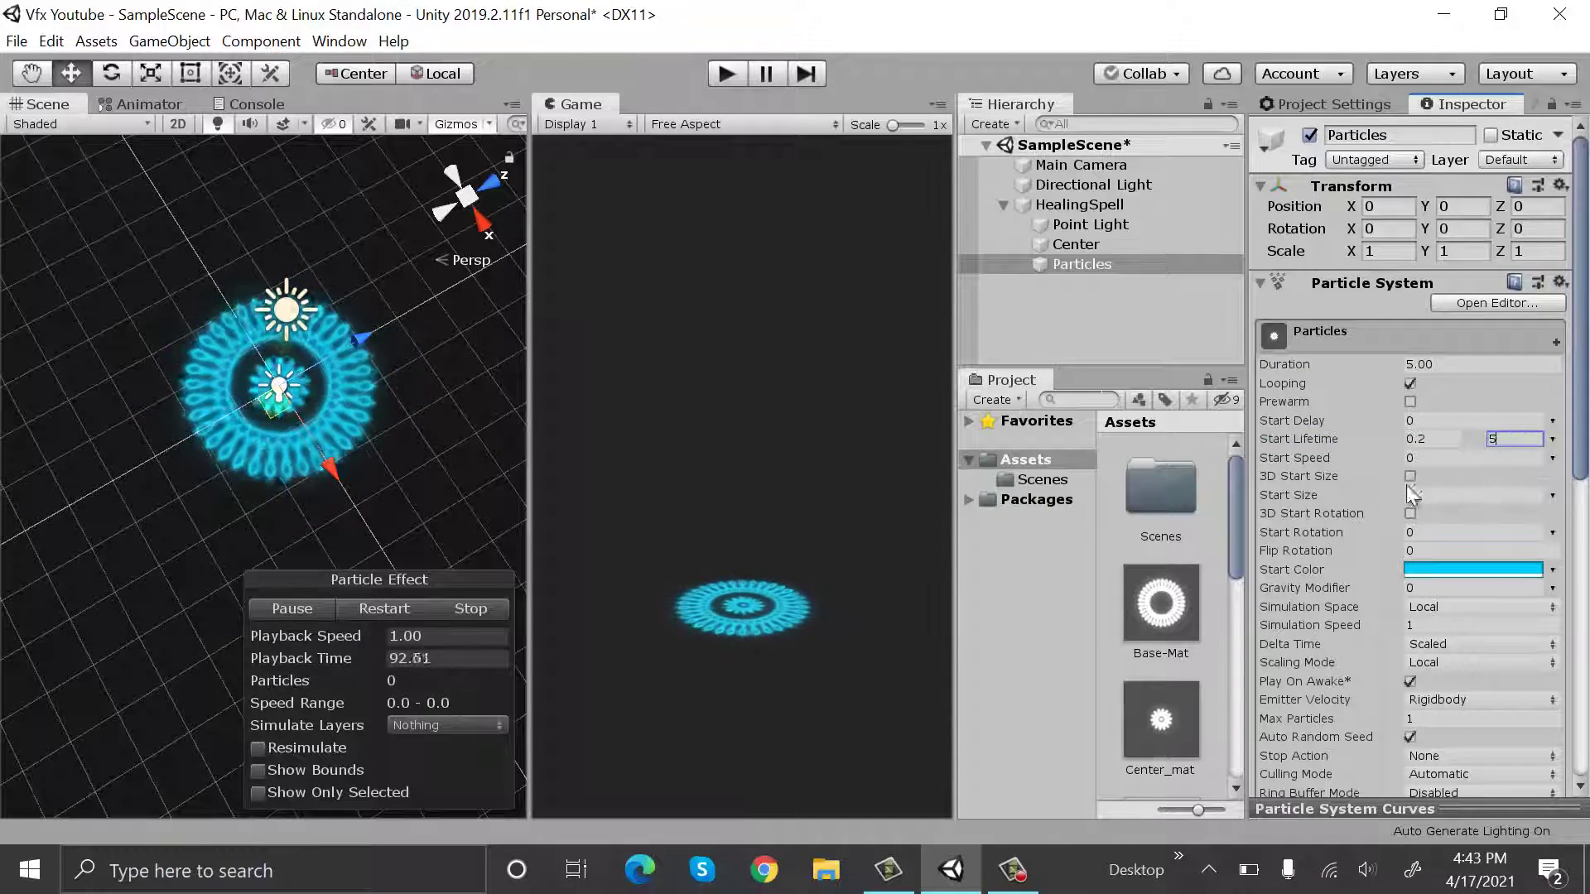
Make Start Speed random between 0.1 and 1.5
left_click(1551, 458)
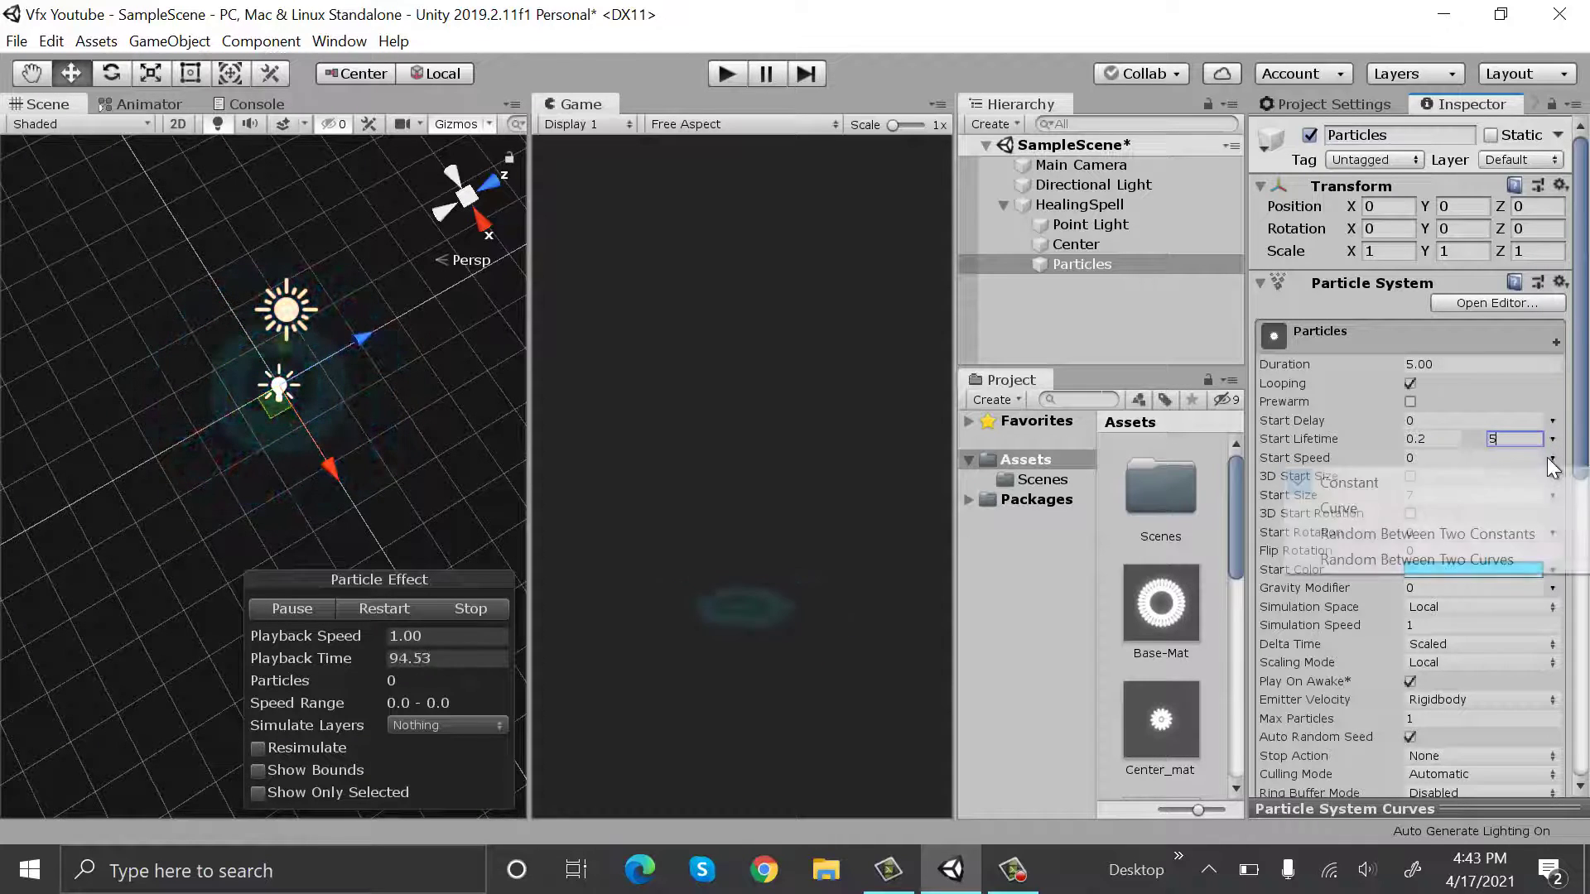
left_click(1514, 534)
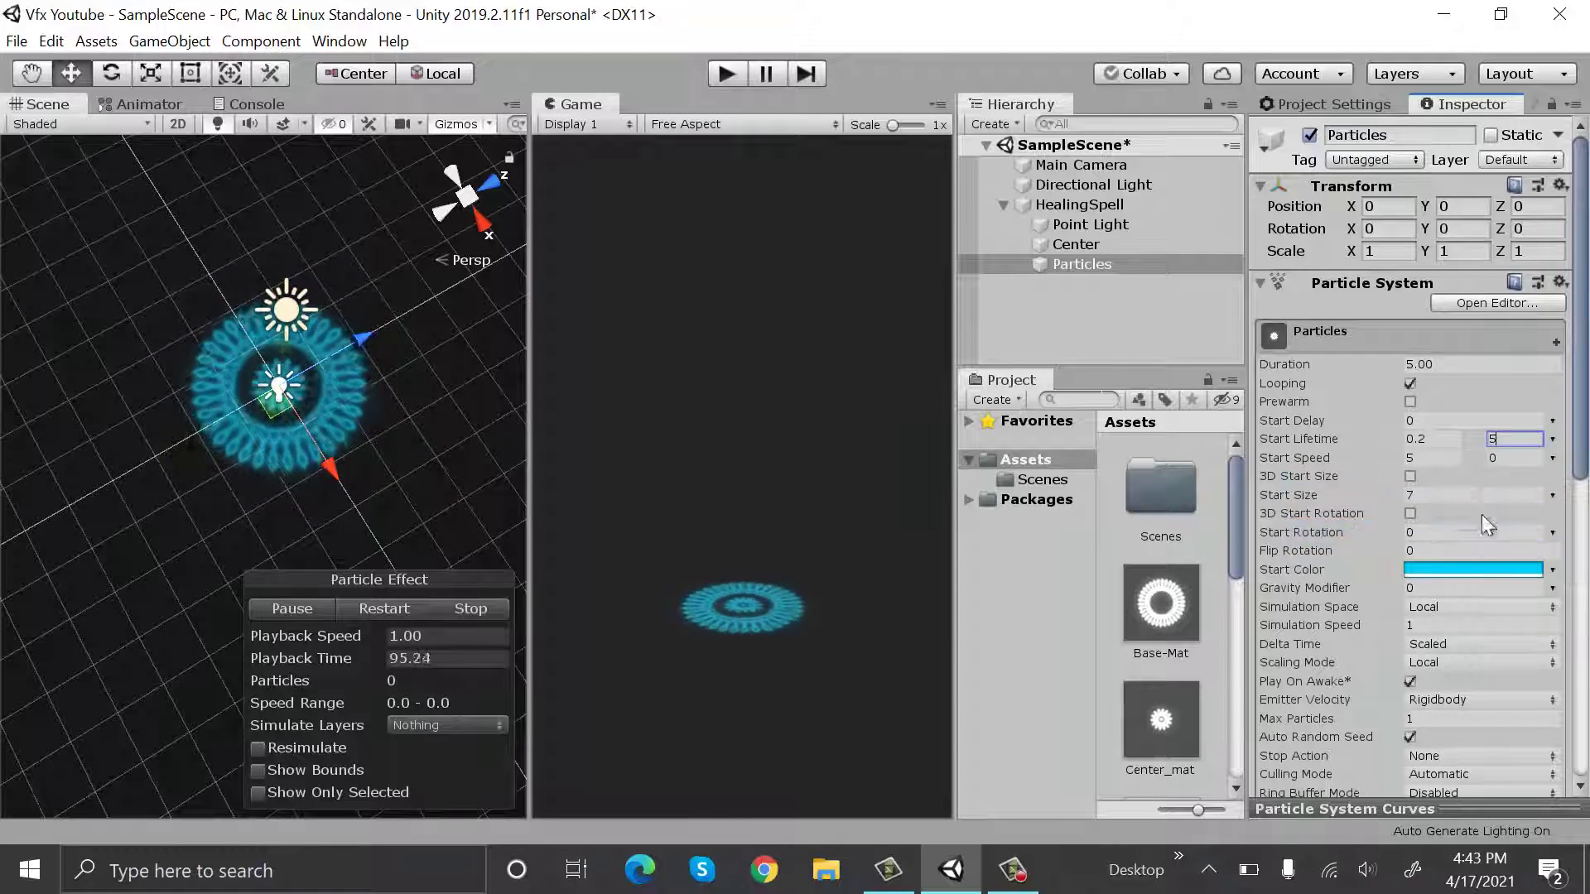
left_click(1453, 458)
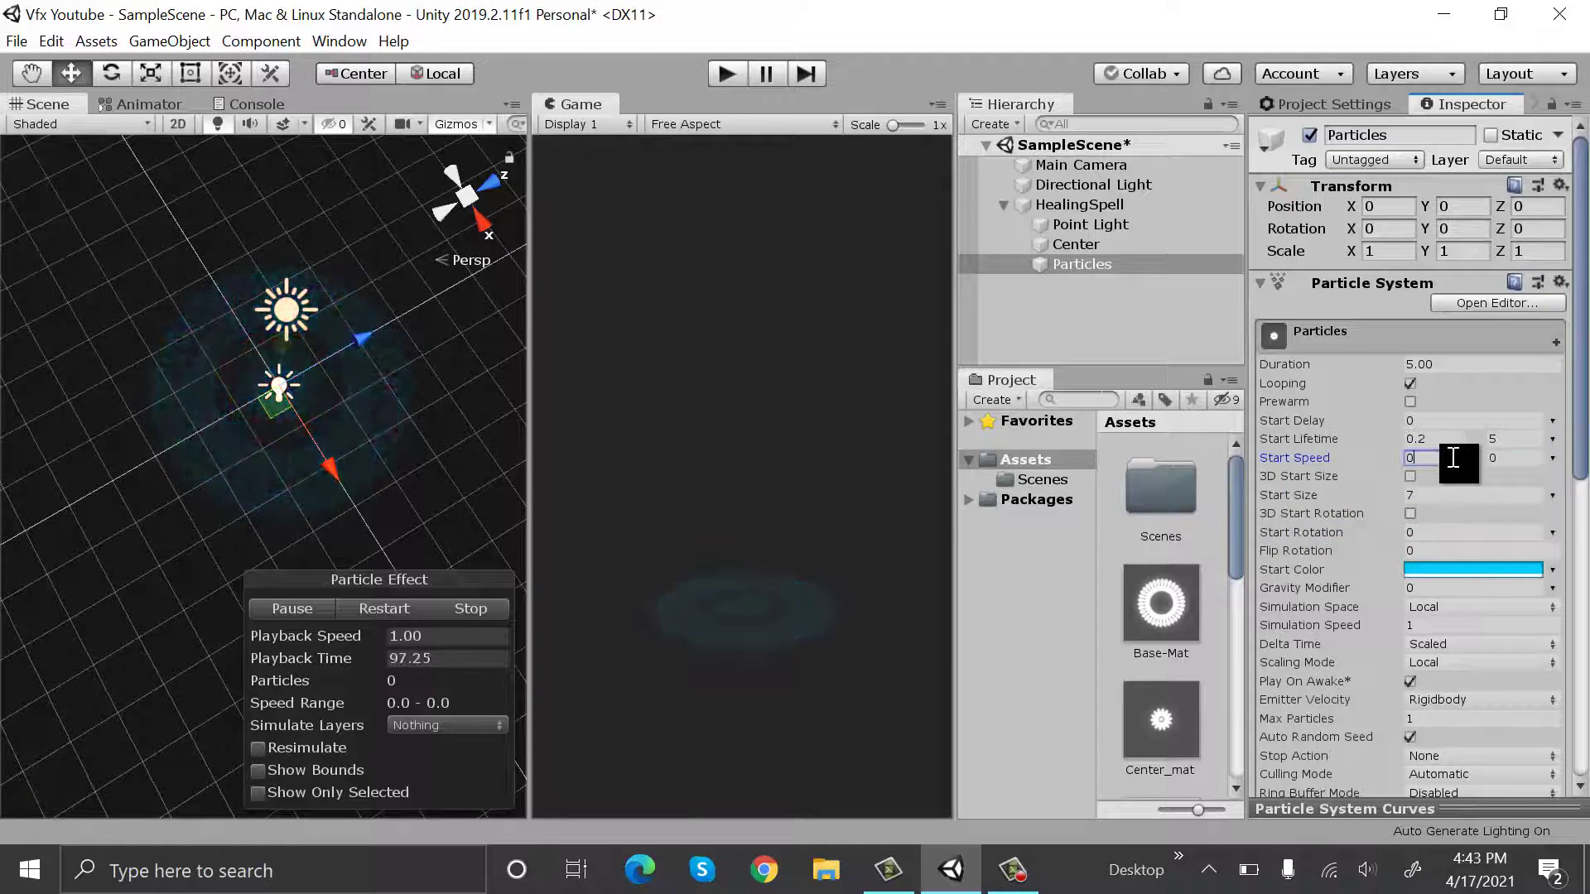
left_click(1528, 458)
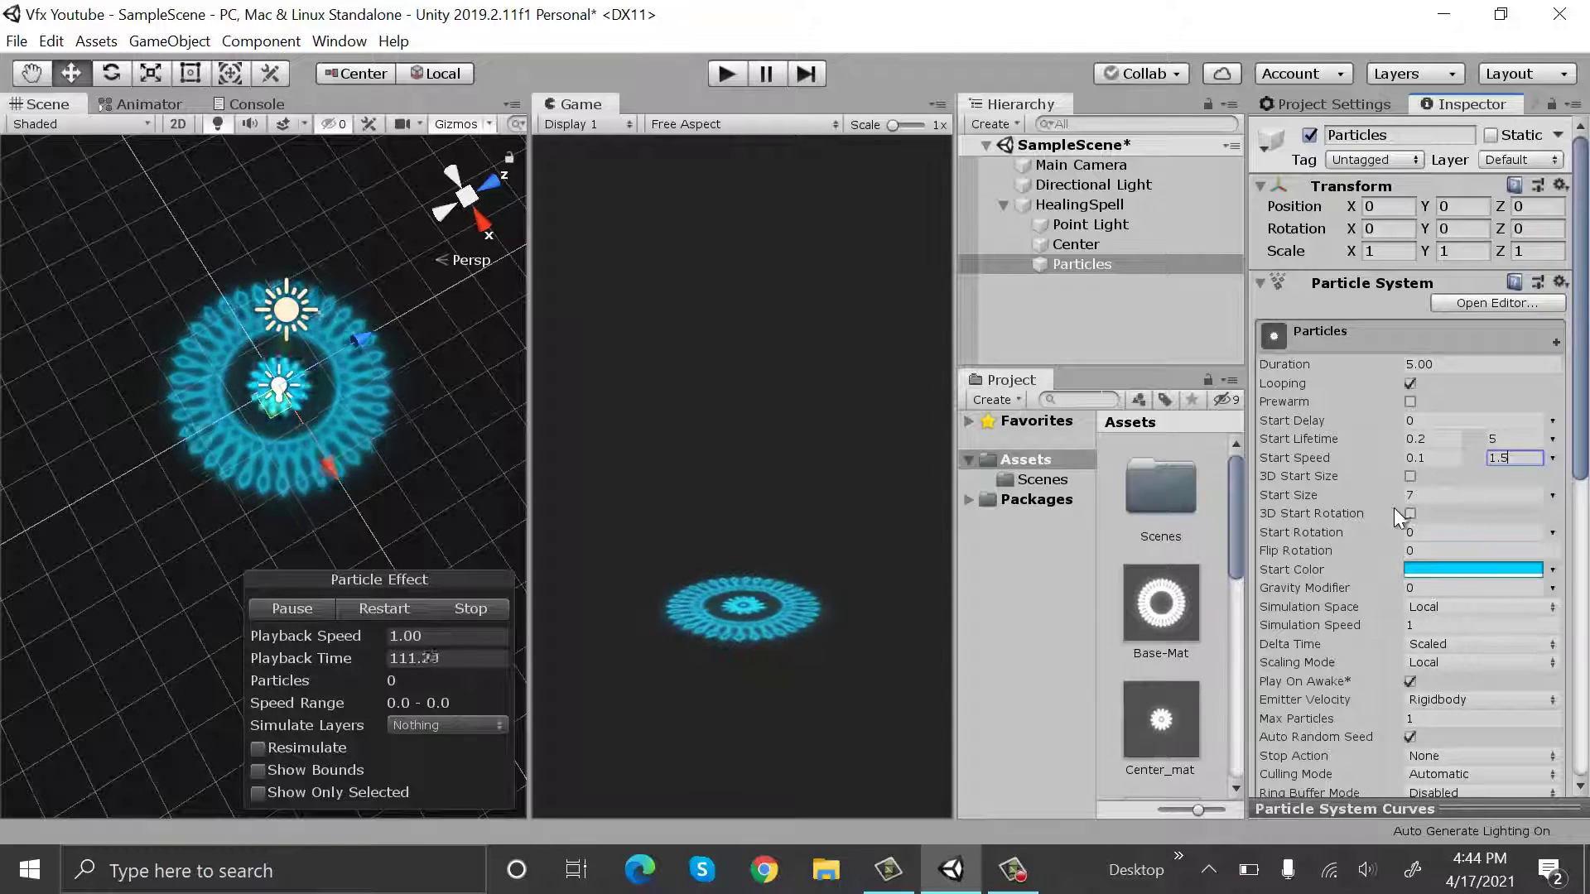
Make Start Size random between 0.1 and 4 and turn off 3D Start Rotation
left_click(1553, 495)
left_click(1532, 566)
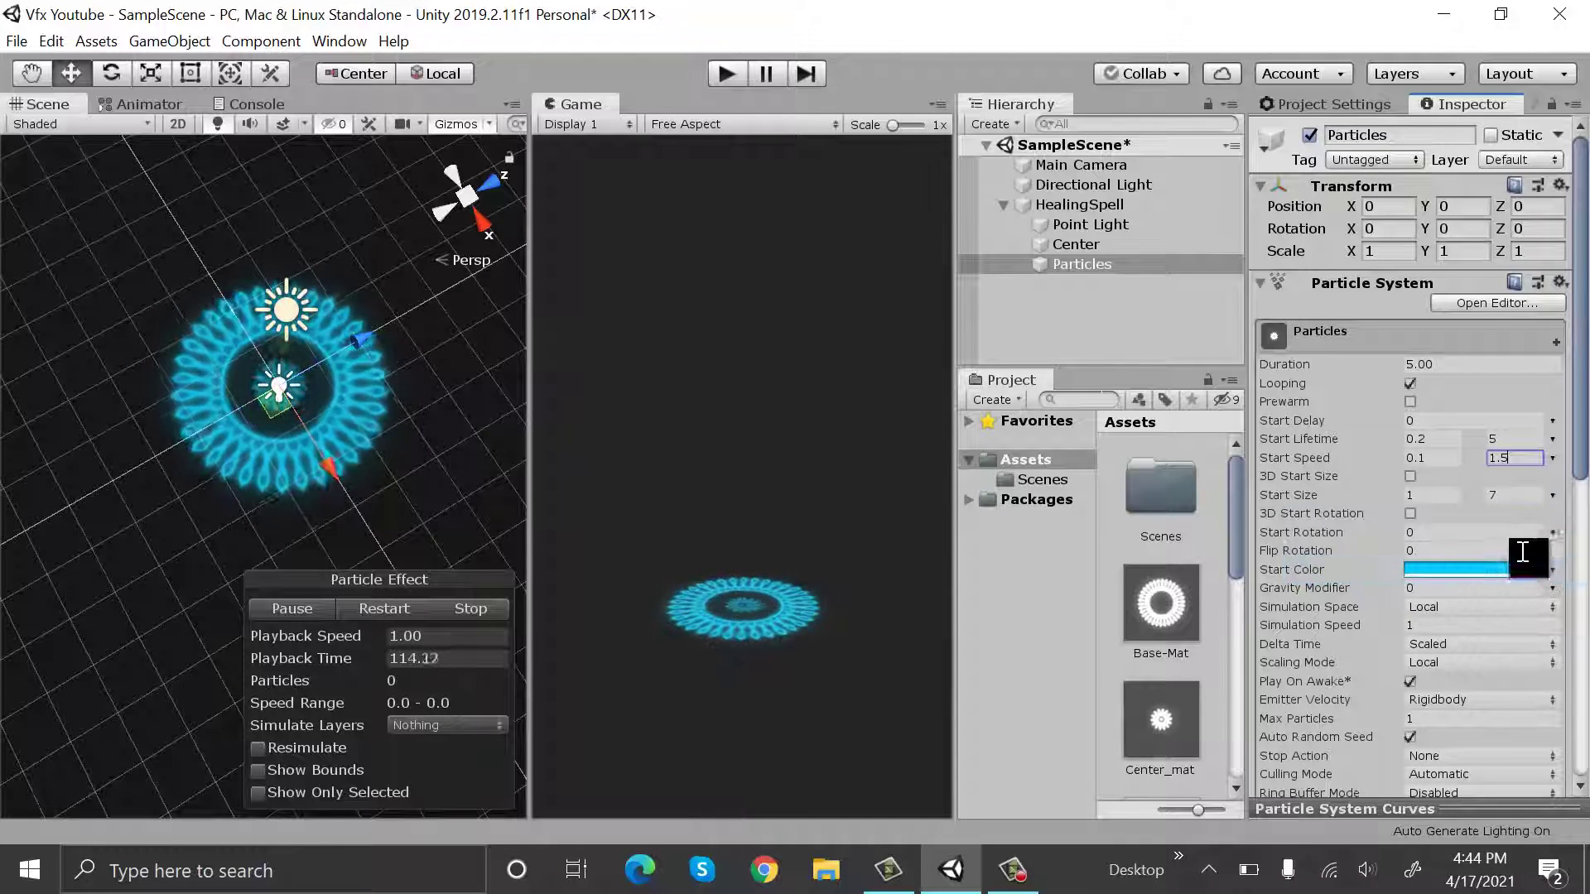
left_click(1441, 495)
type("0.1")
left_click(1537, 493)
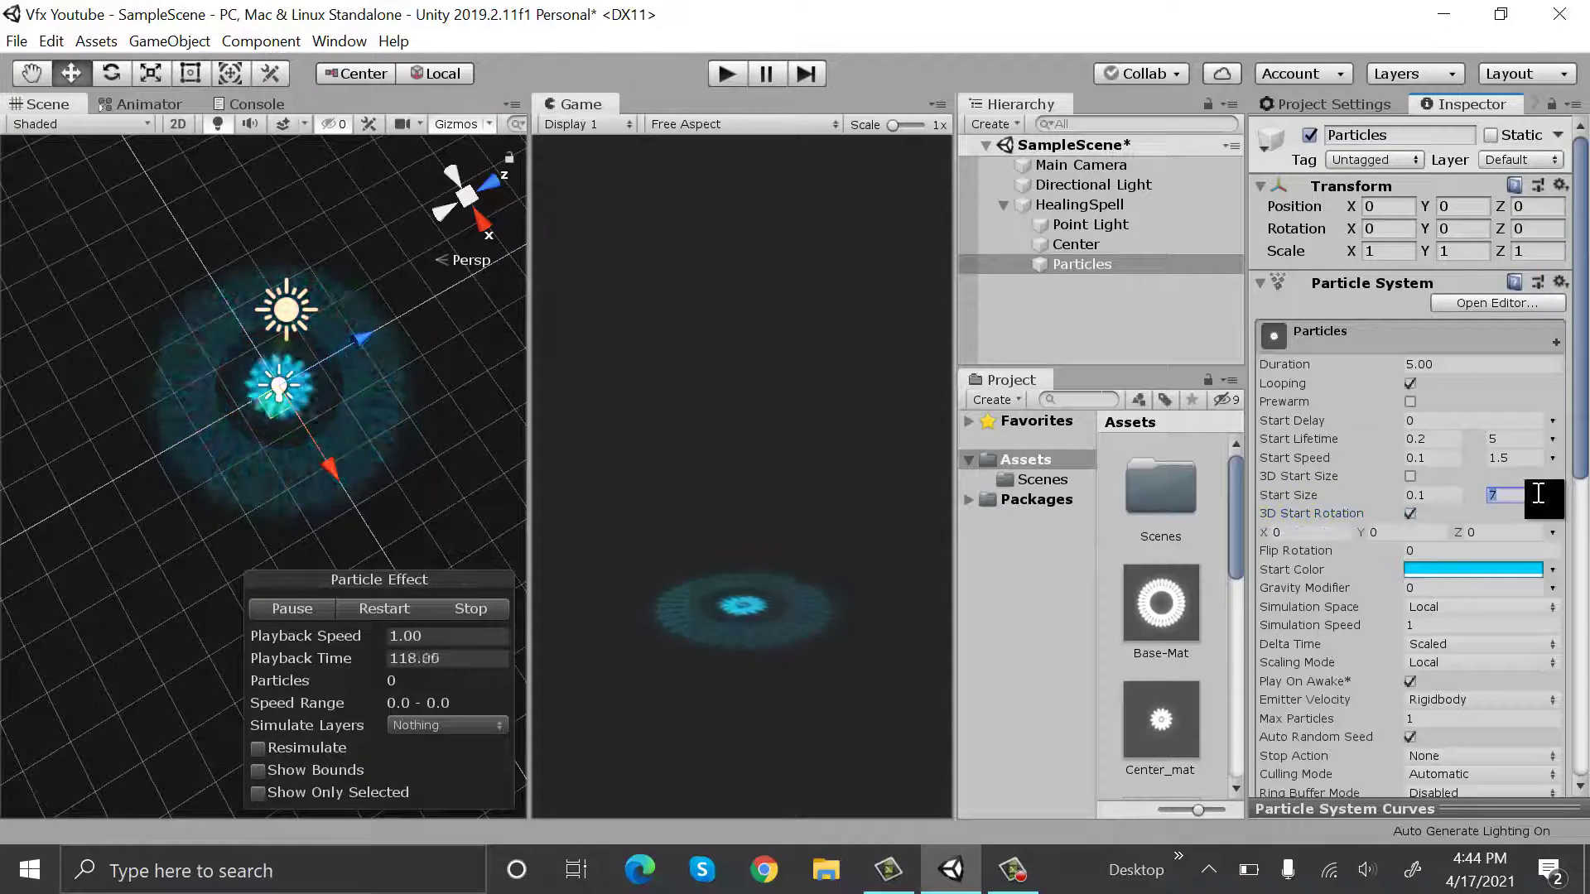
type("4")
left_click(1409, 514)
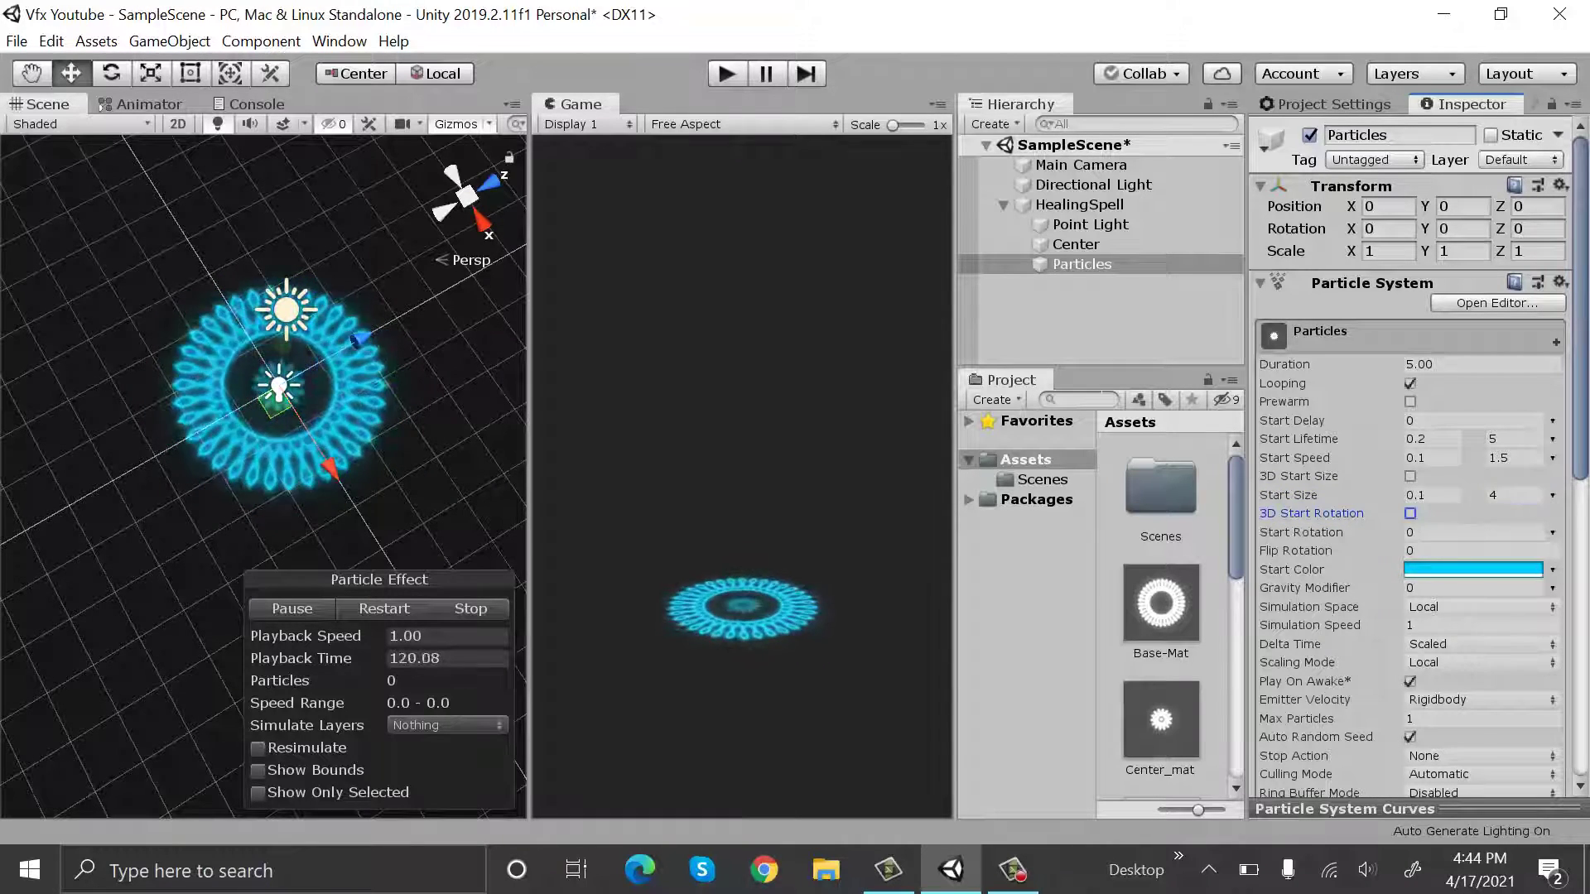
scroll(1410, 513, "down", 5)
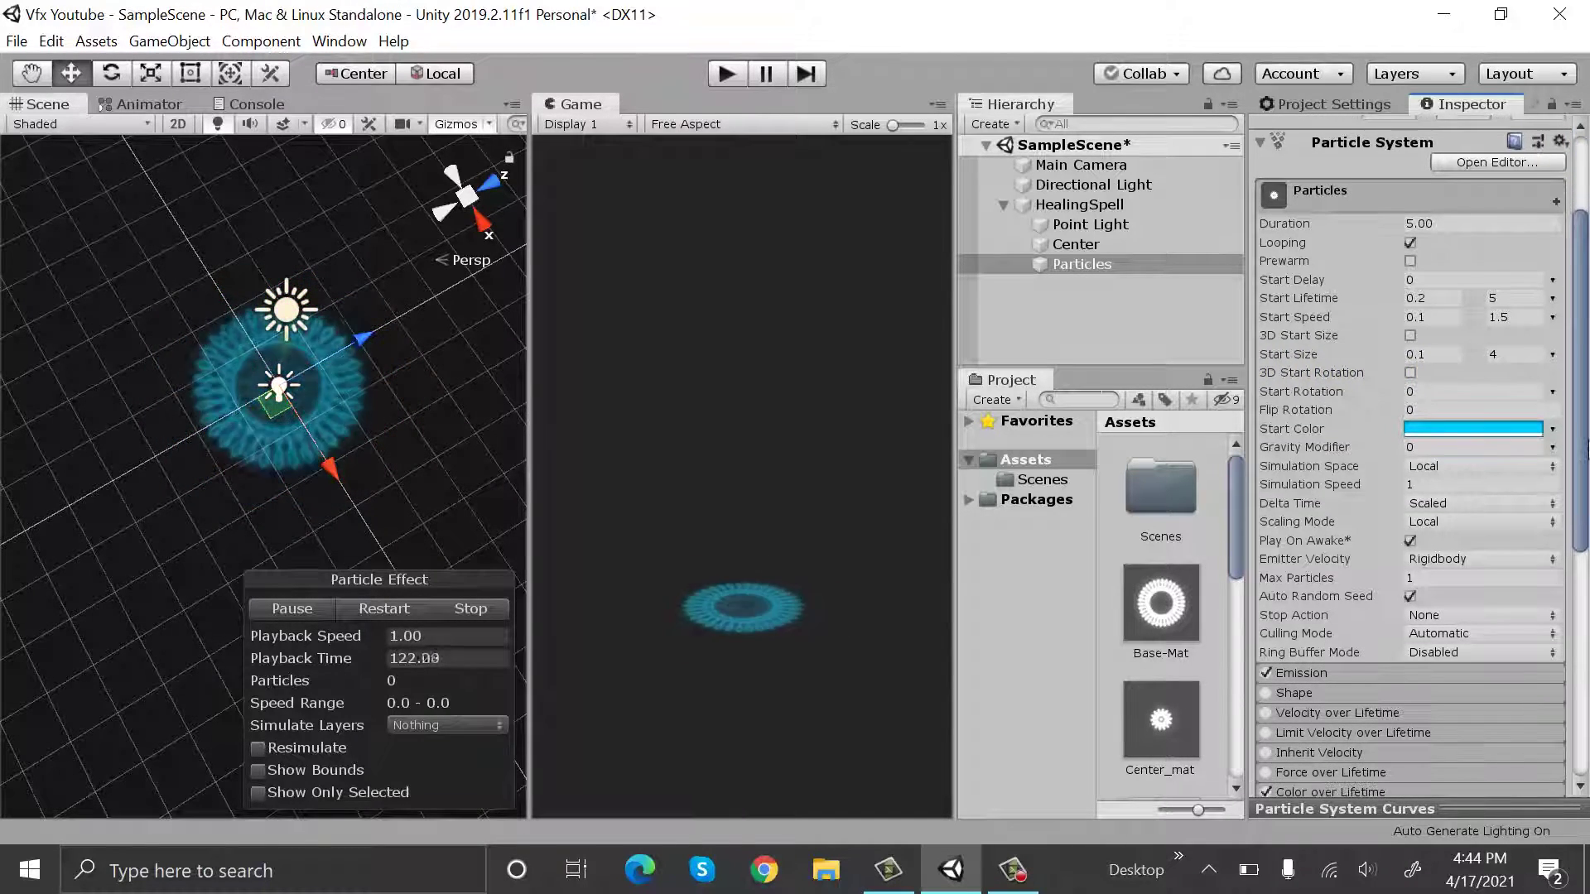
scroll(1463, 479, "down", 4)
left_click(1463, 476)
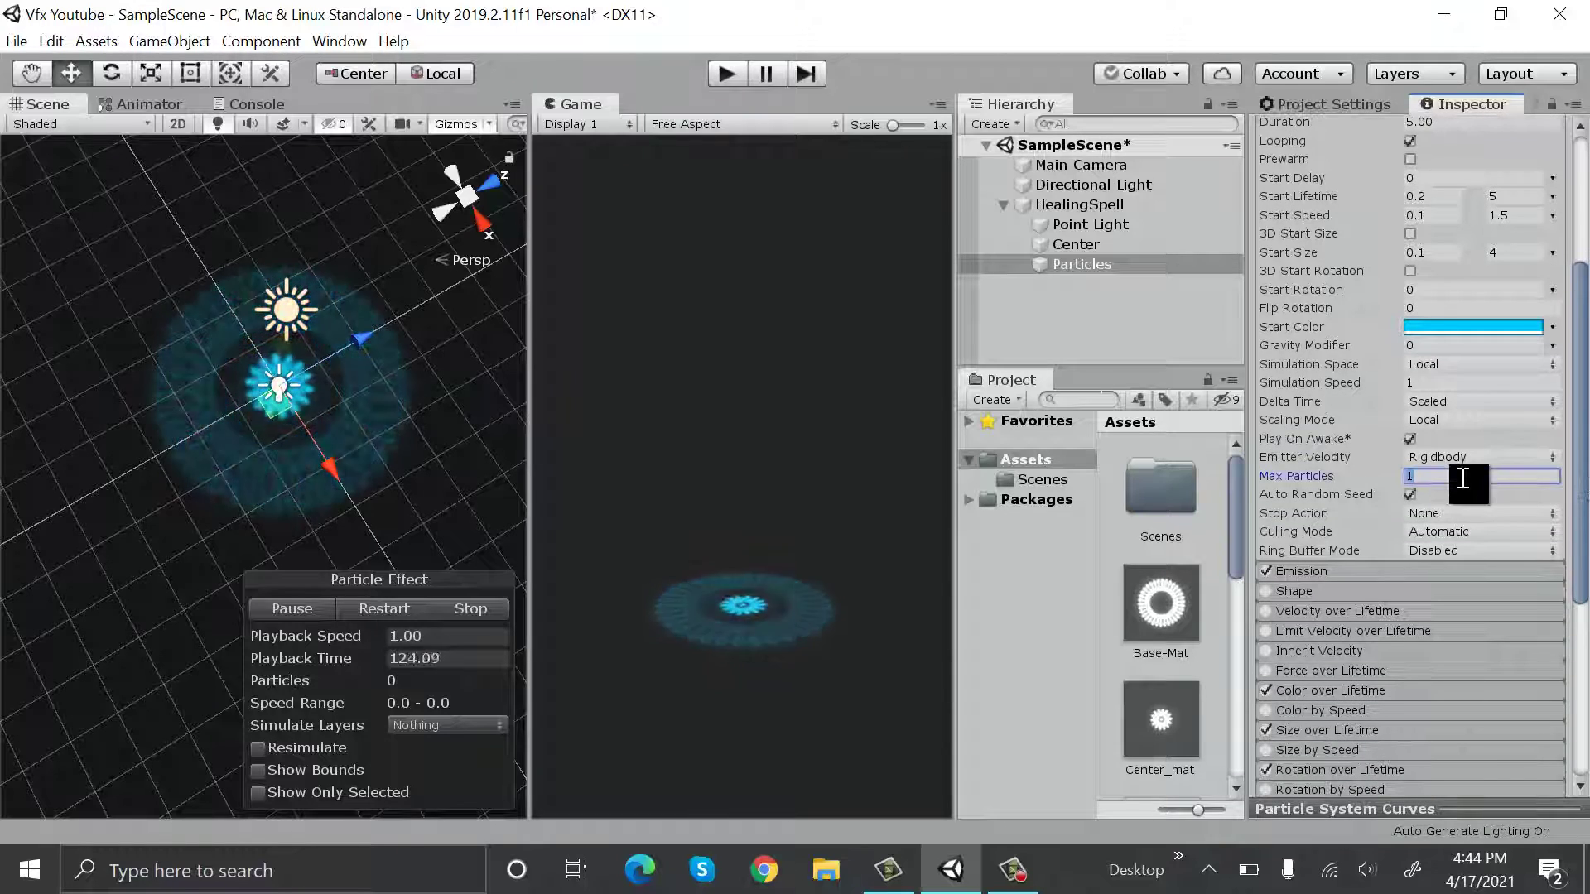
Set Max Particles and Emission Rate over Time to 50, then apply the Light_mat material to Particles
type("50")
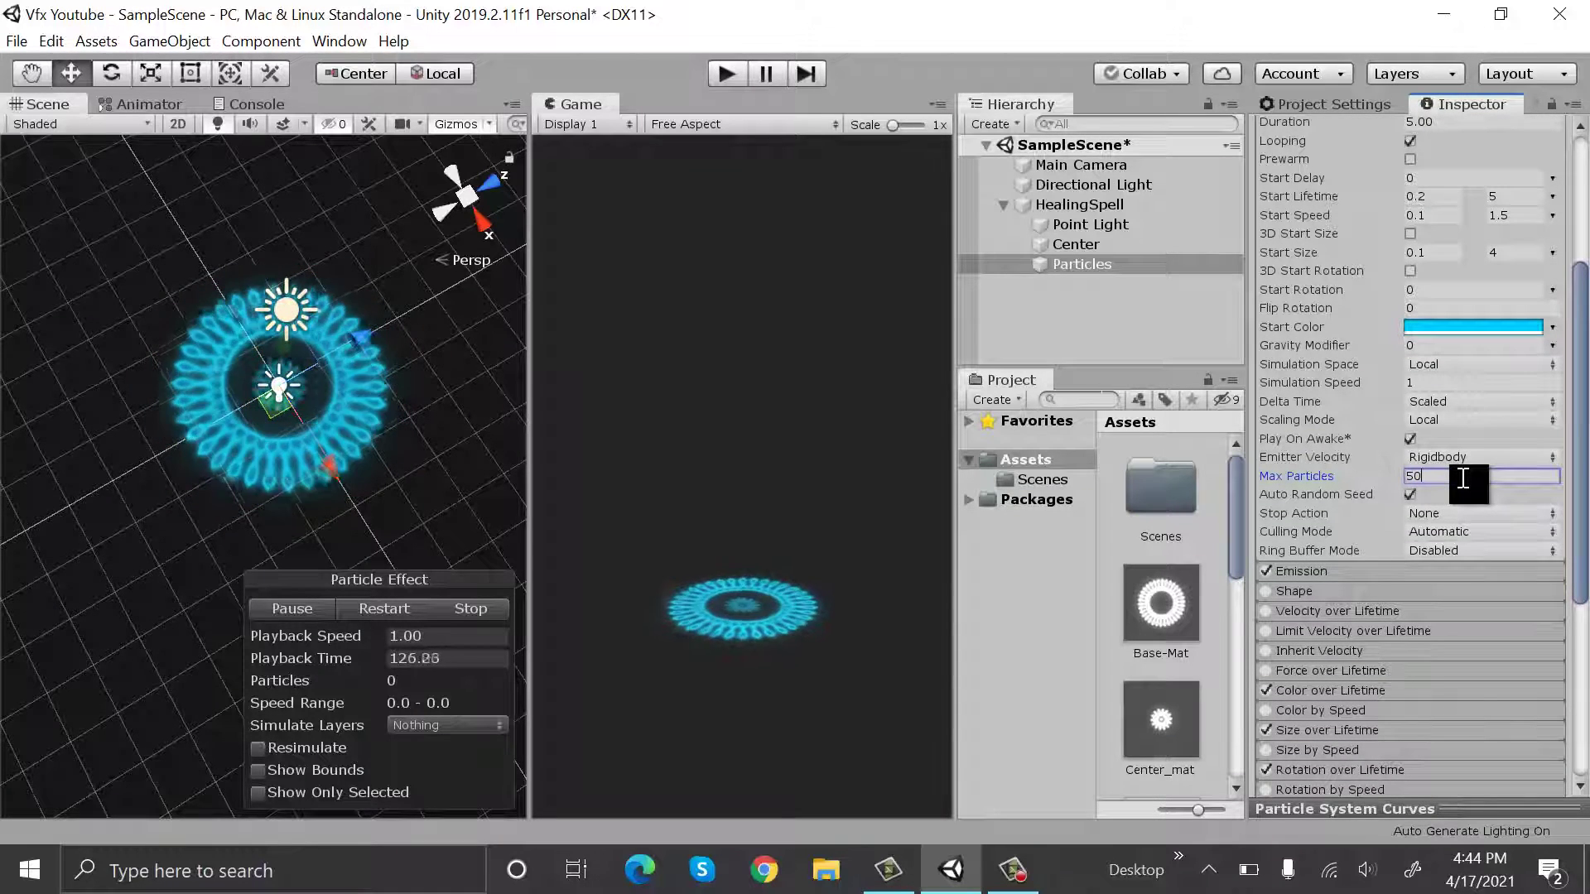
left_click(1410, 568)
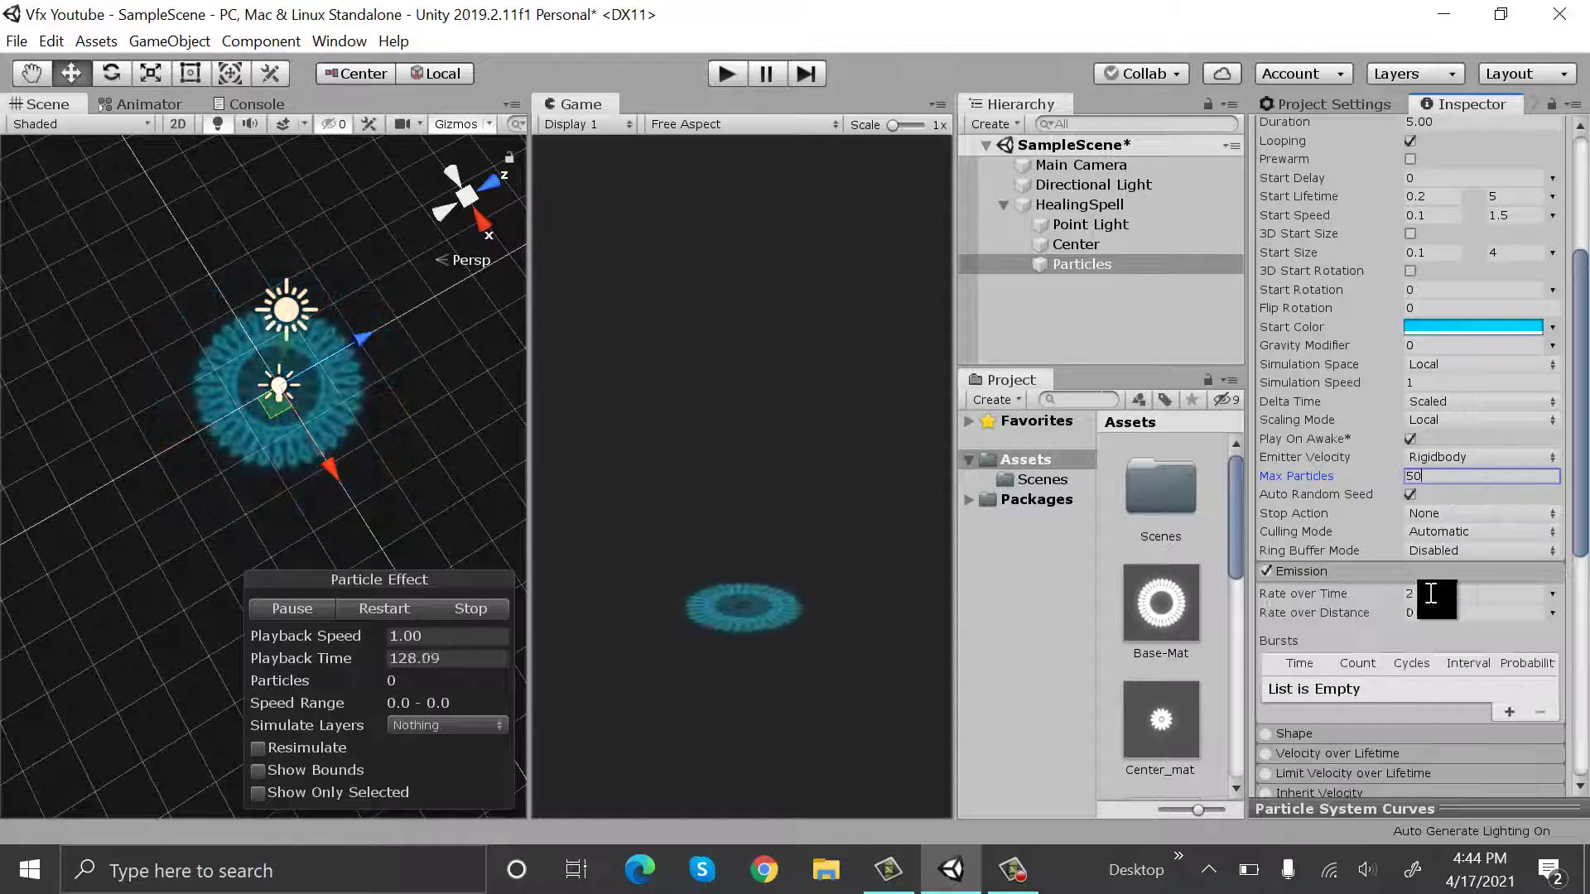
scroll(1430, 595, "up", 10)
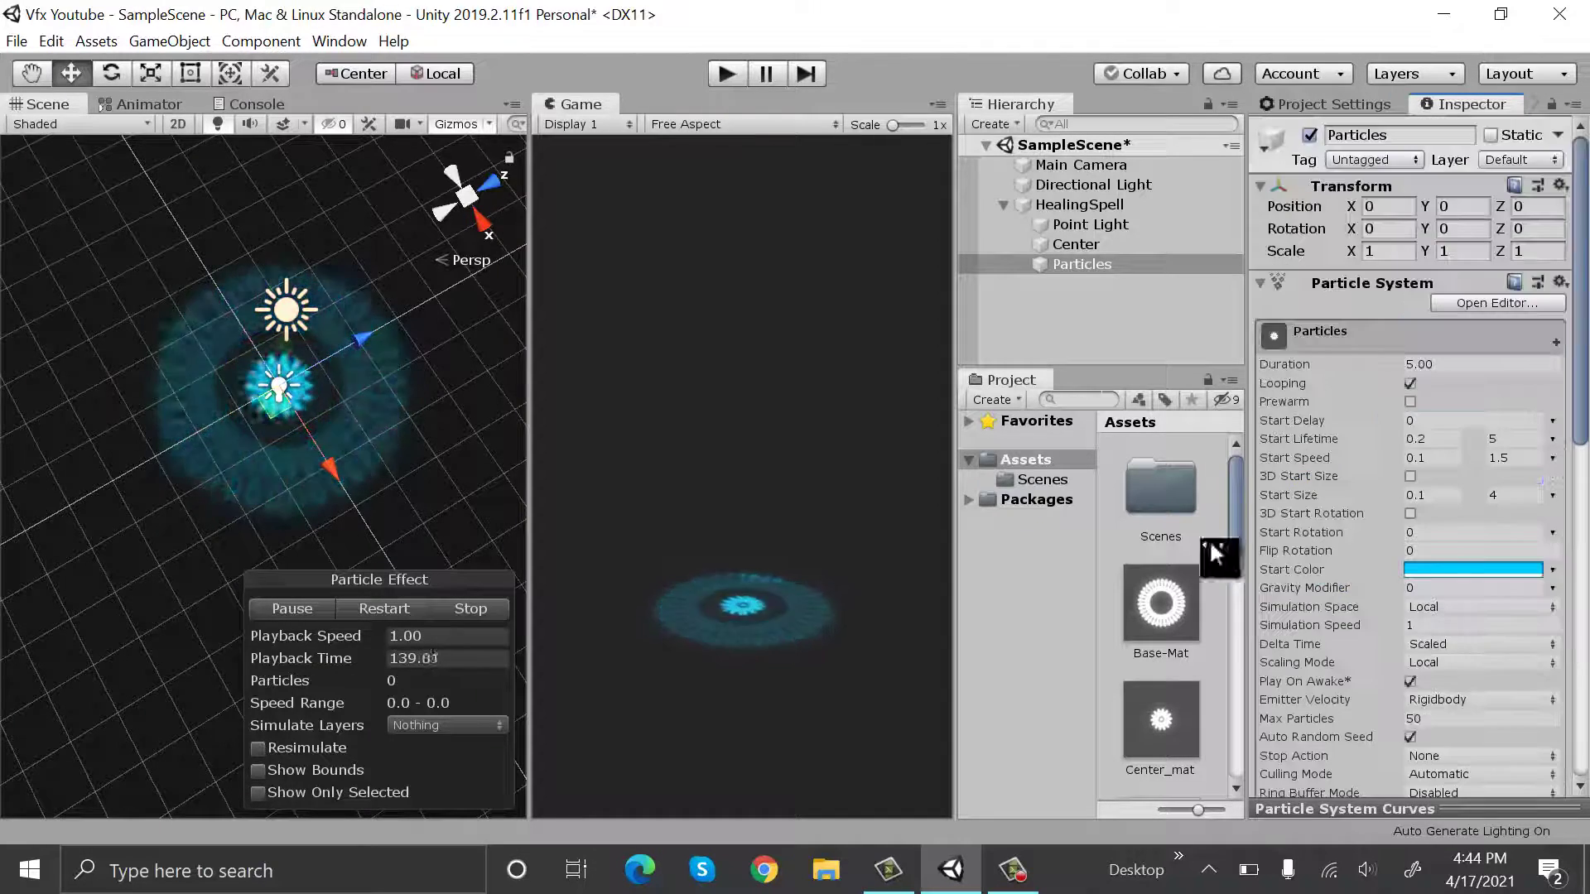
left_click(418, 608)
mouse_move(239, 483)
left_mouse_down("alt")
mouse_move(174, 539)
mouse_move(185, 650)
mouse_move(177, 426)
mouse_move(142, 643)
mouse_move(354, 525)
mouse_move(170, 525)
mouse_move(235, 490)
left_mouse_up("alt")
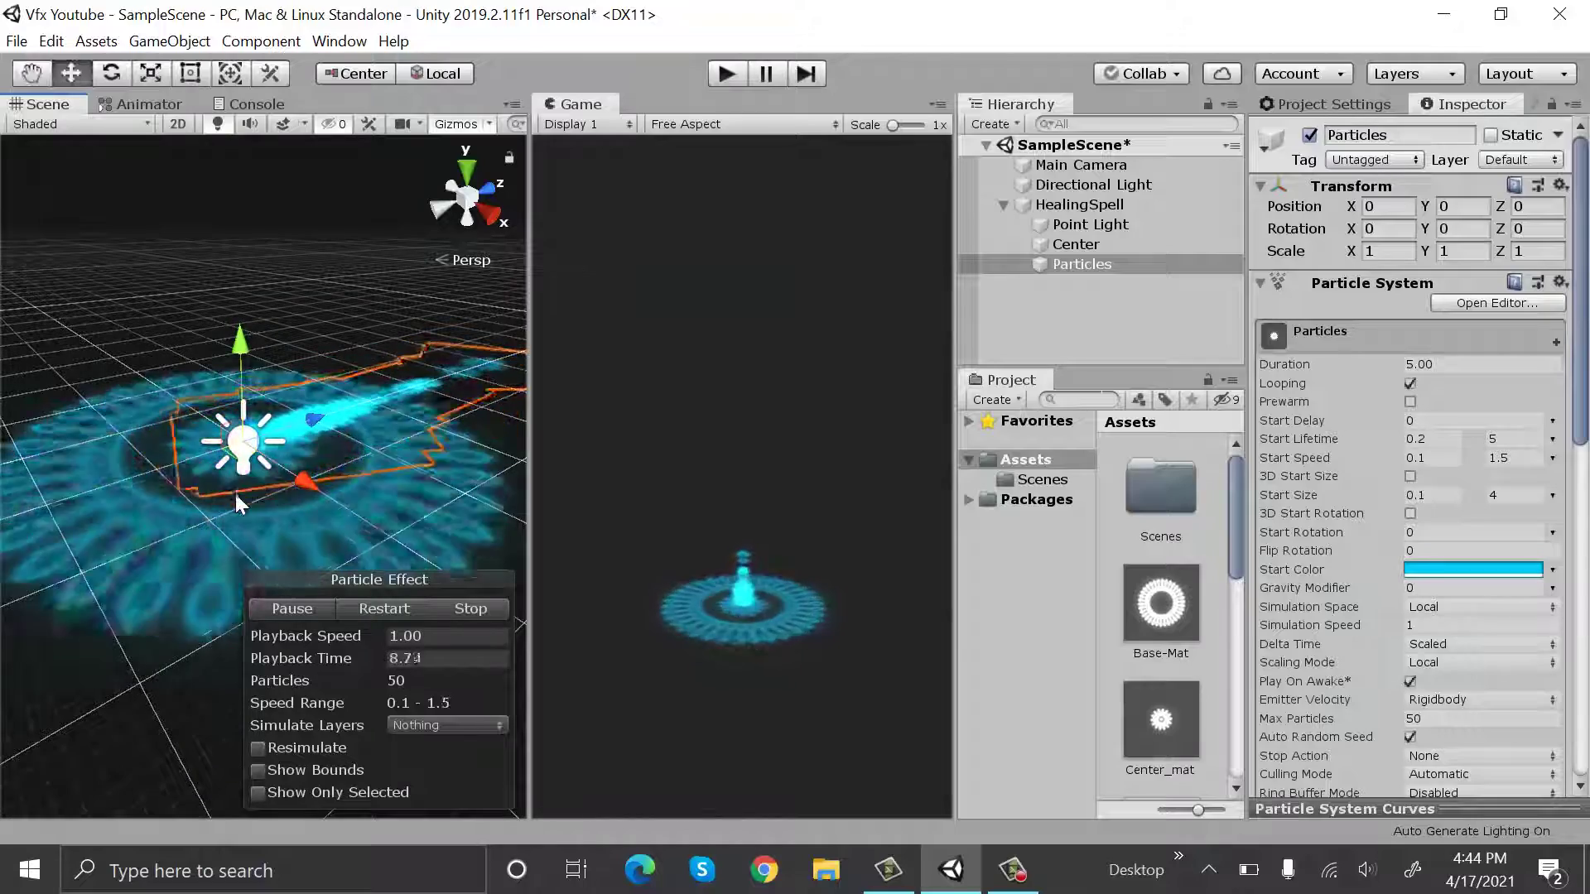
left_click_drag(1159, 638, 1110, 261)
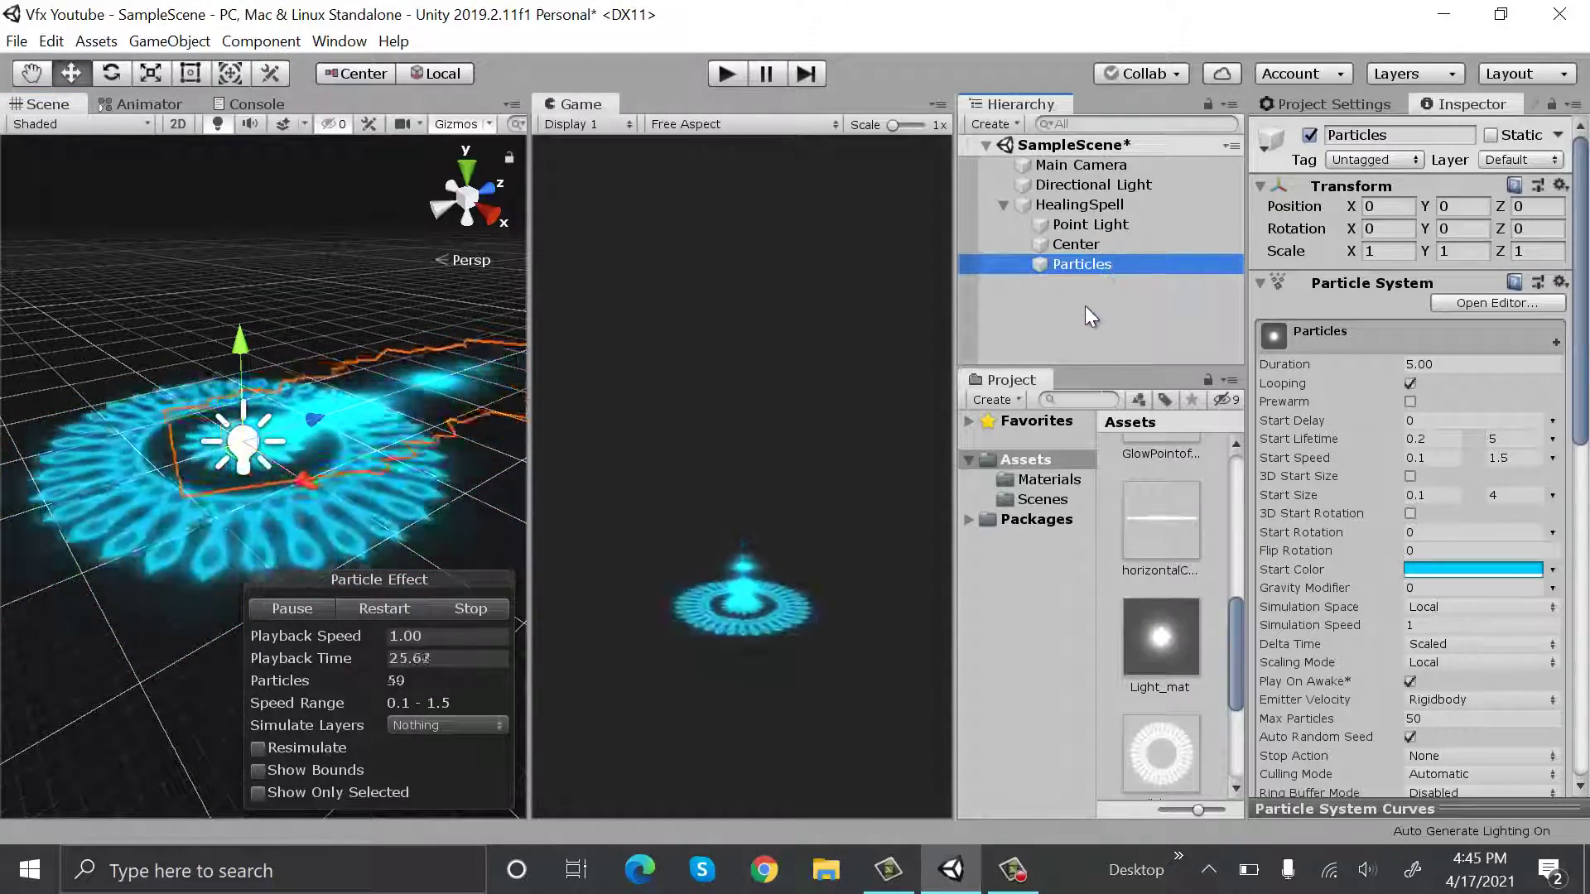
scroll(1581, 439, "down", 10)
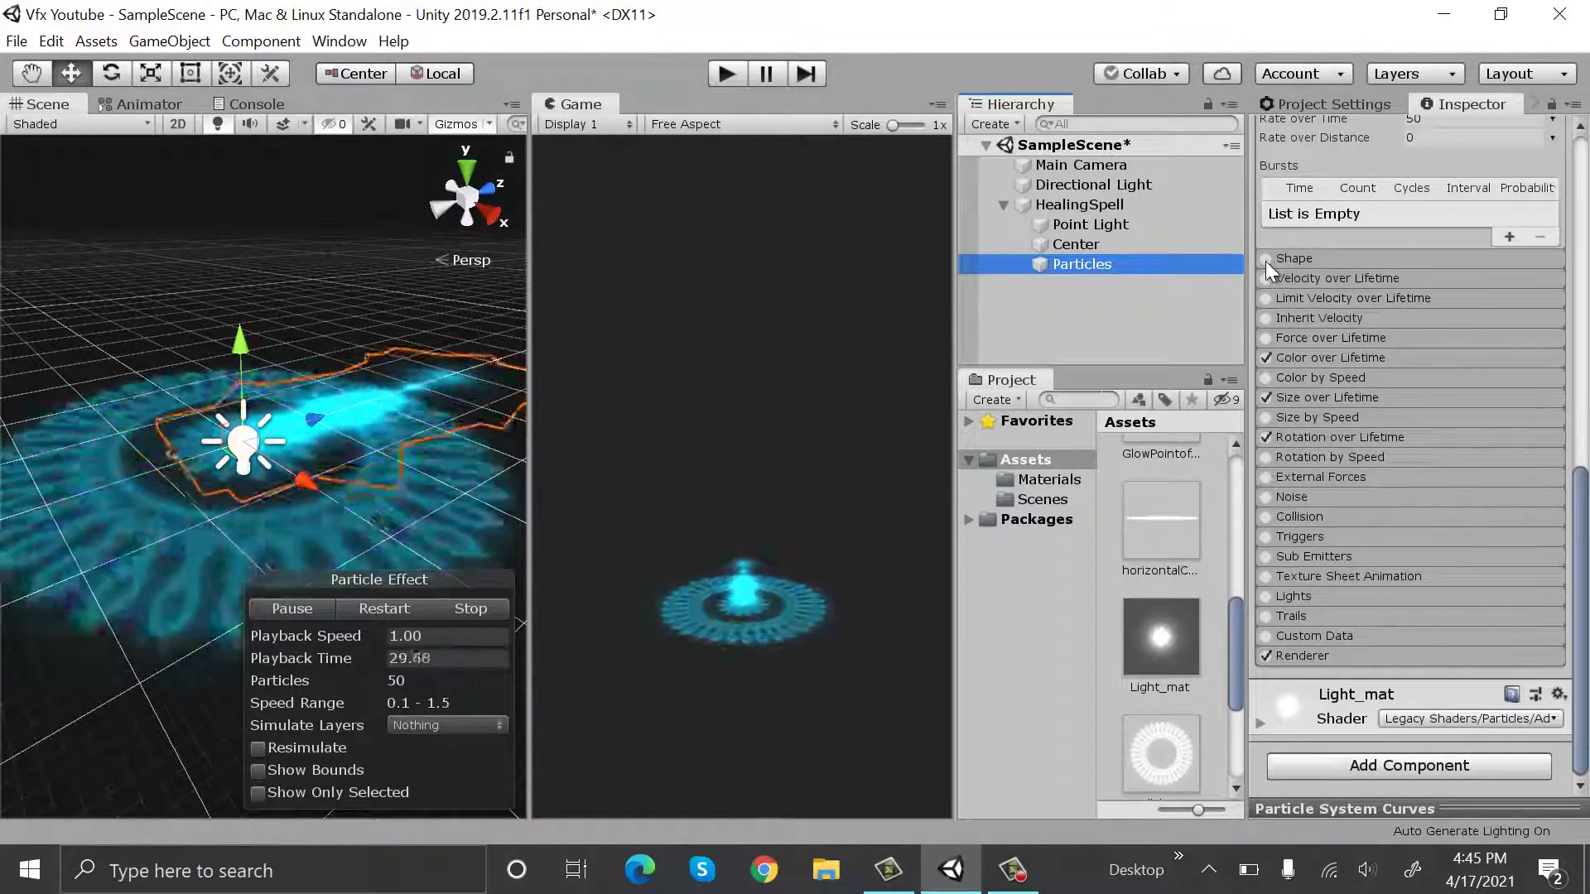
Enable the cone Shape module, rotate Particles −90° on X, and set the cone Radius to 2
left_click(1264, 259)
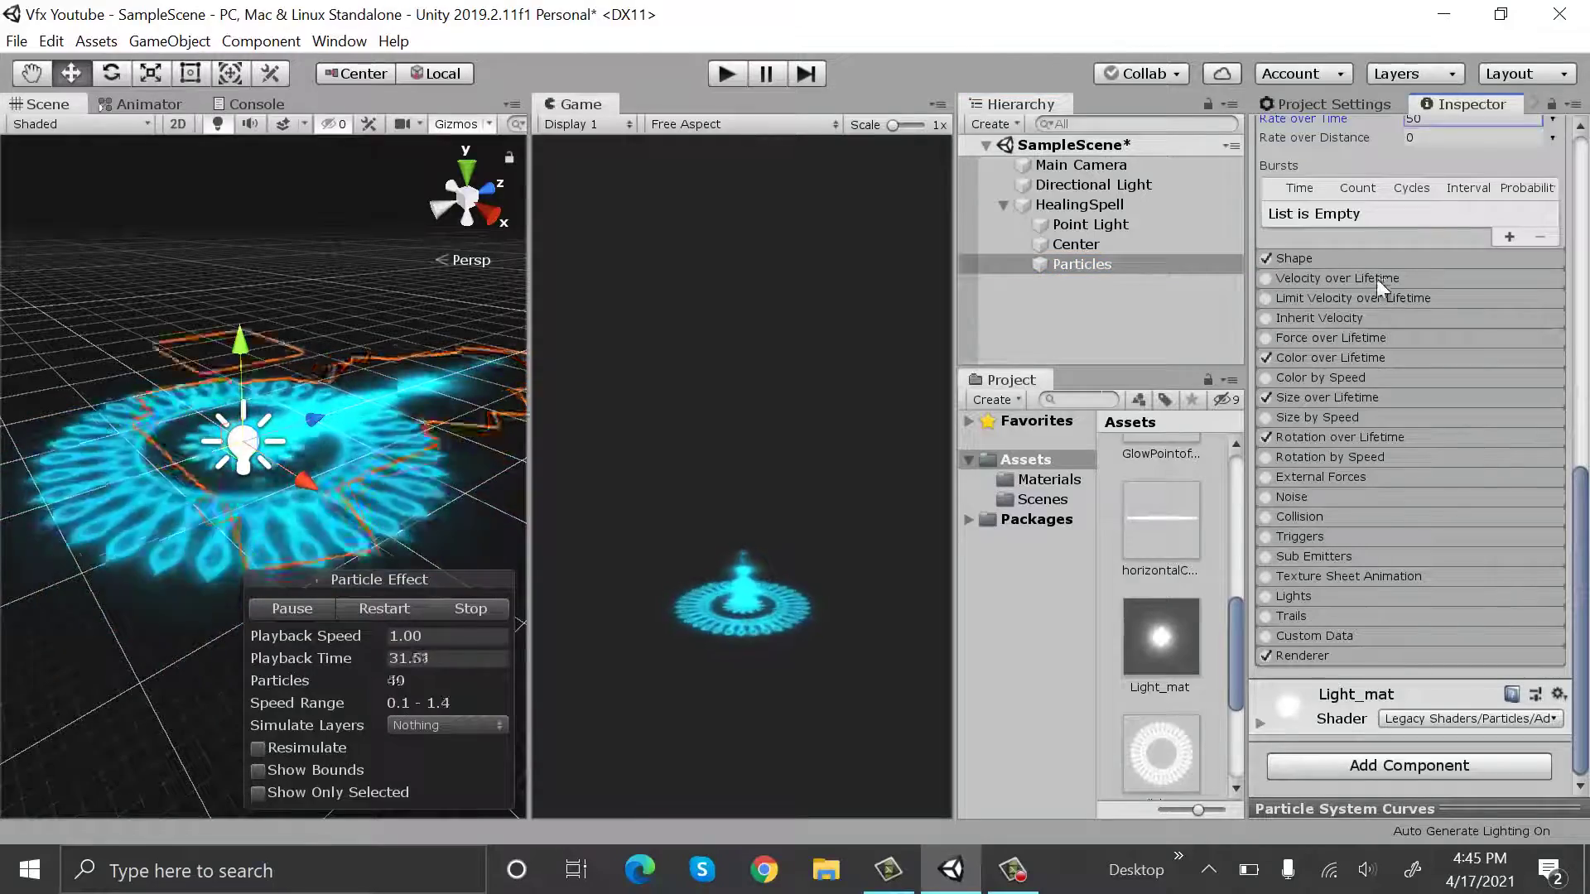
left_click(1393, 253)
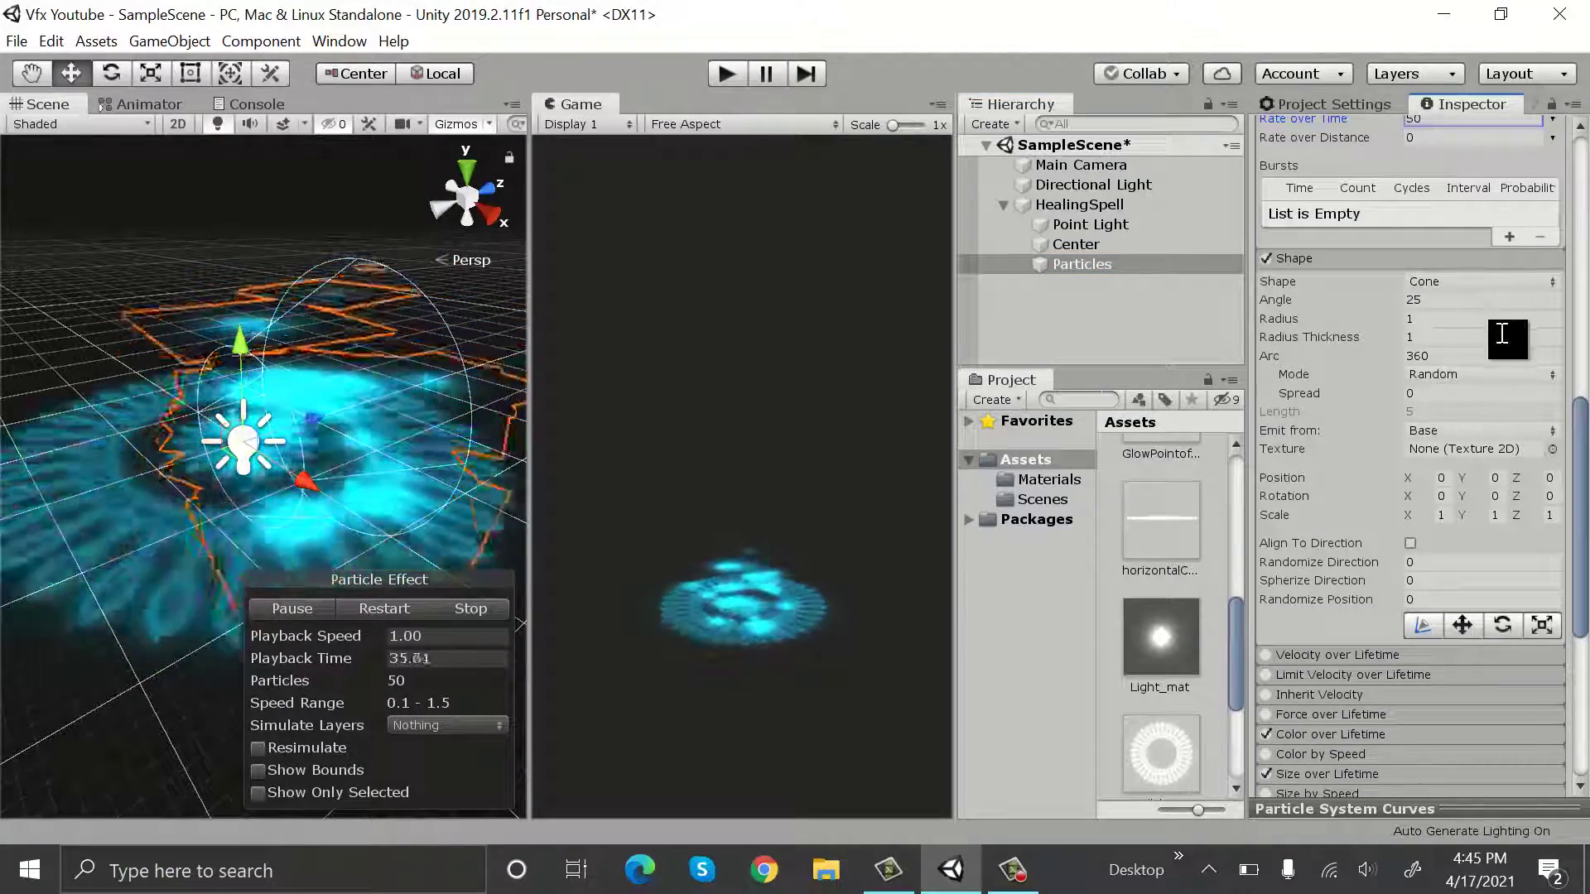
scroll(1460, 381, "up", 15)
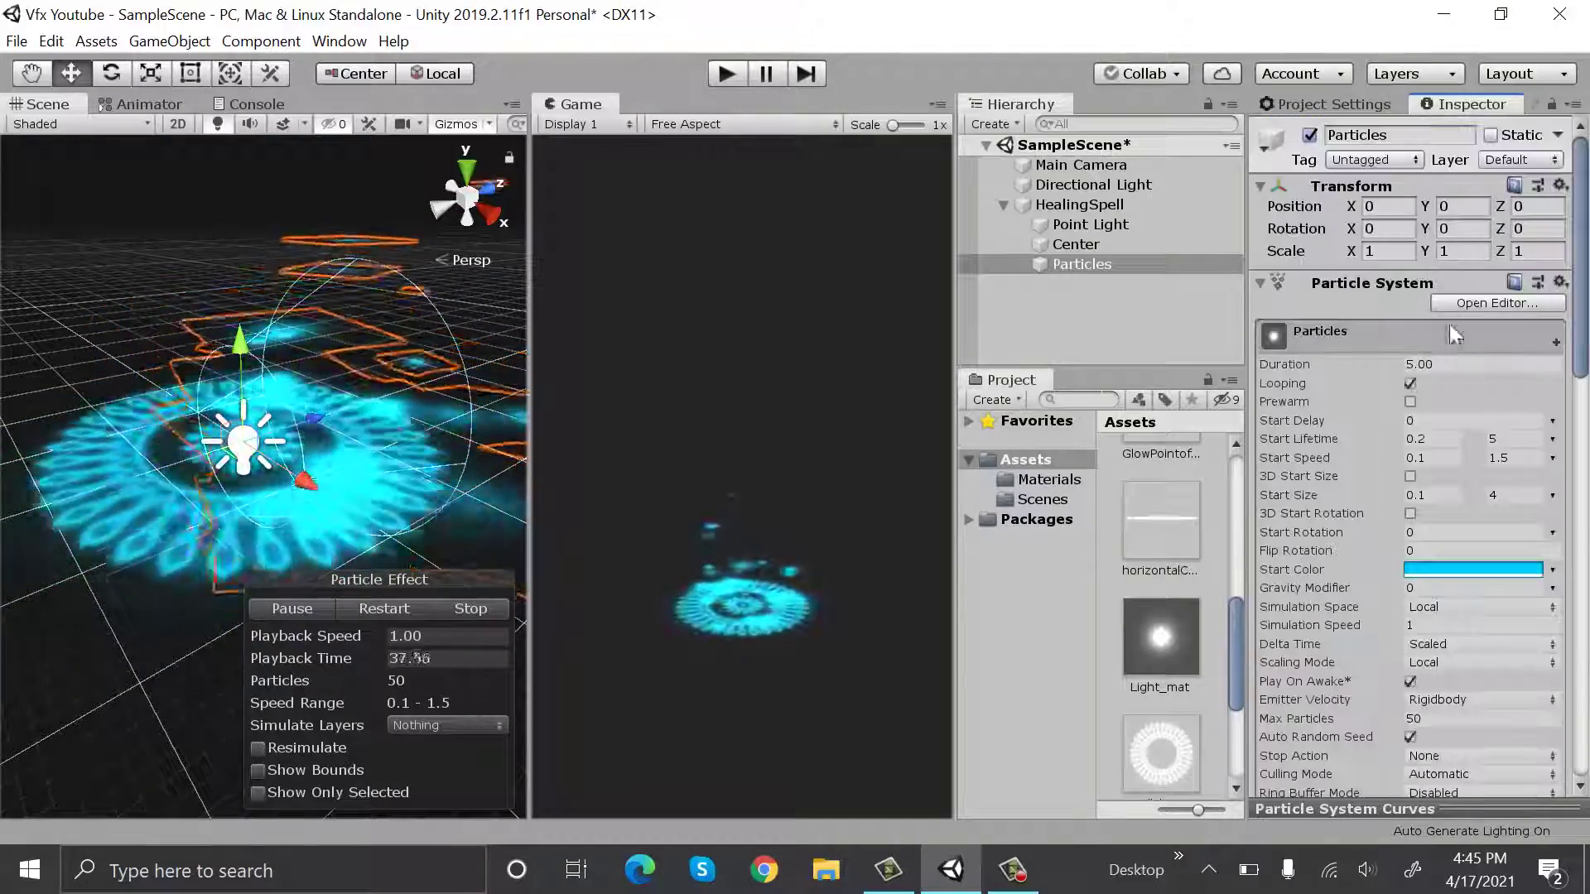
left_click(1401, 227)
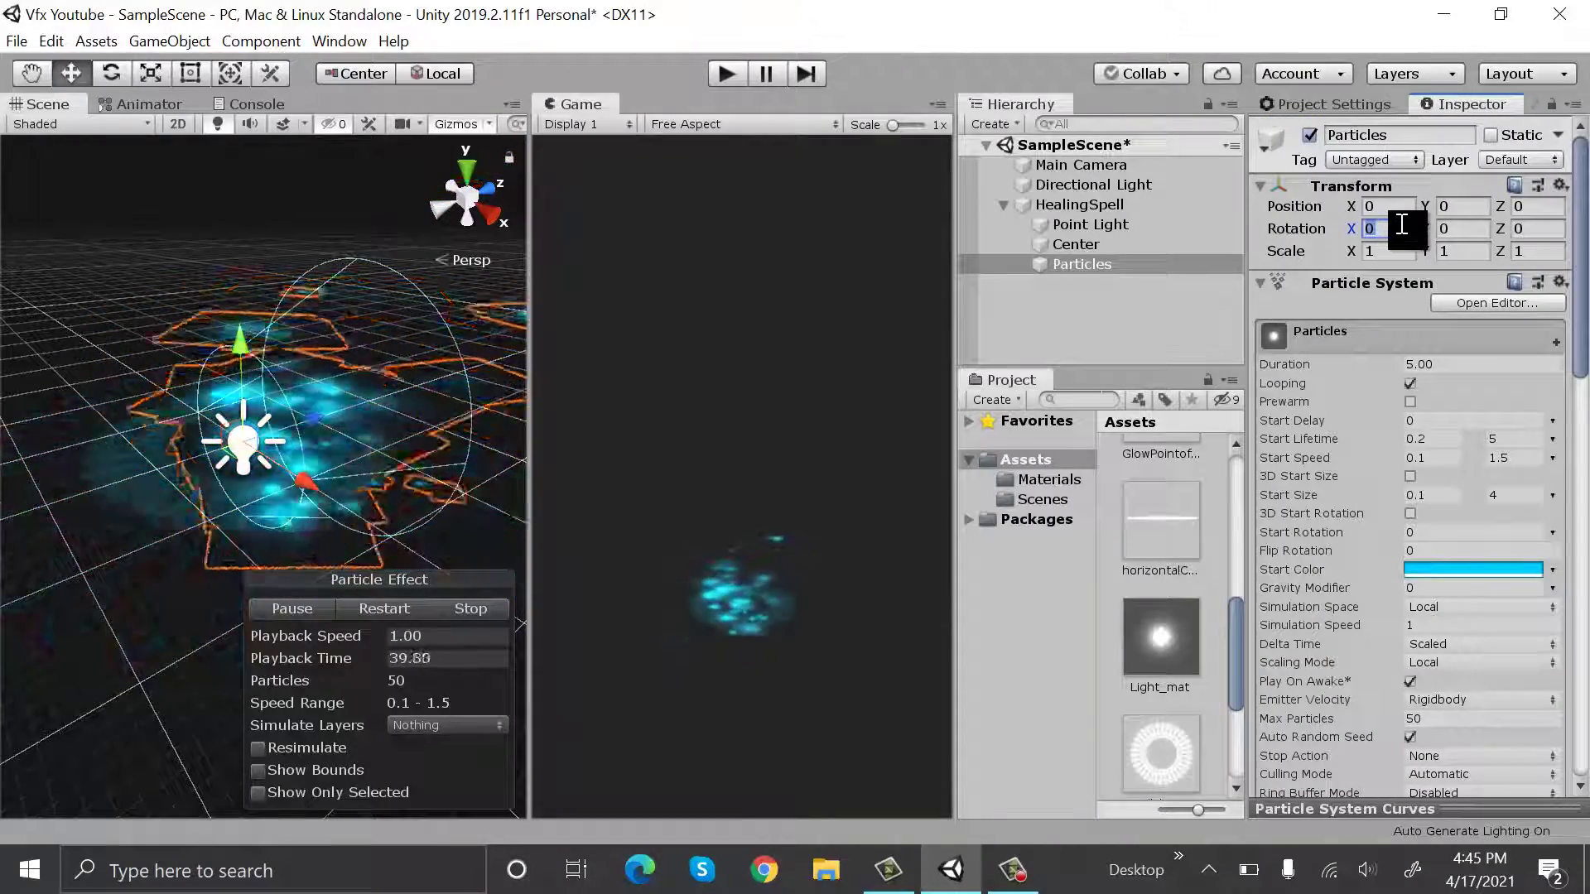
type("-90")
scroll(1527, 447, "down", 15)
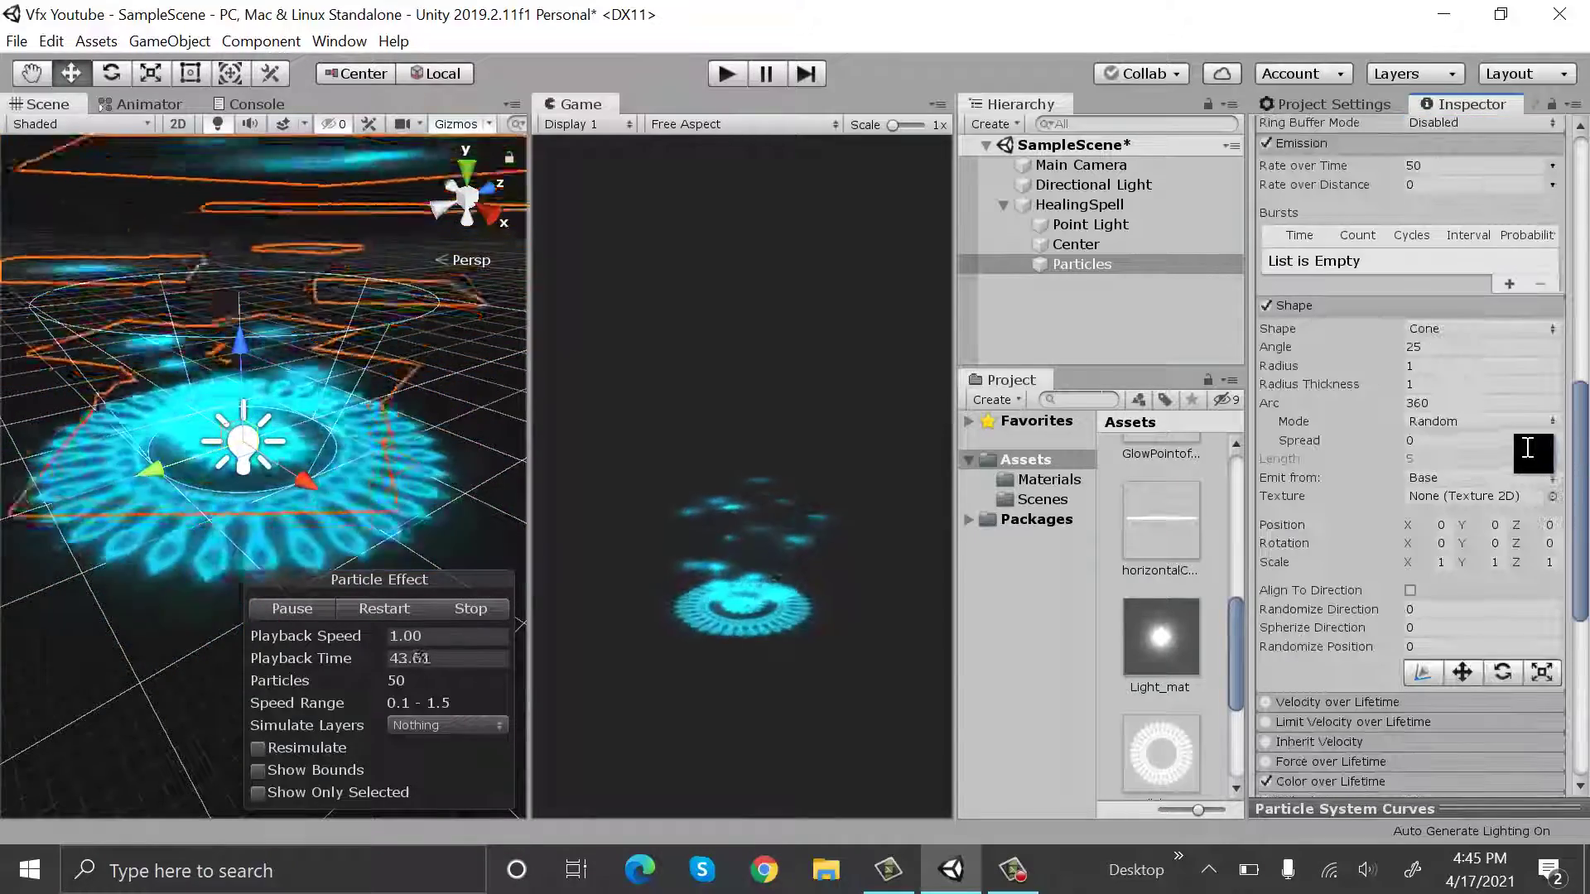
scroll(1527, 447, "down", 3)
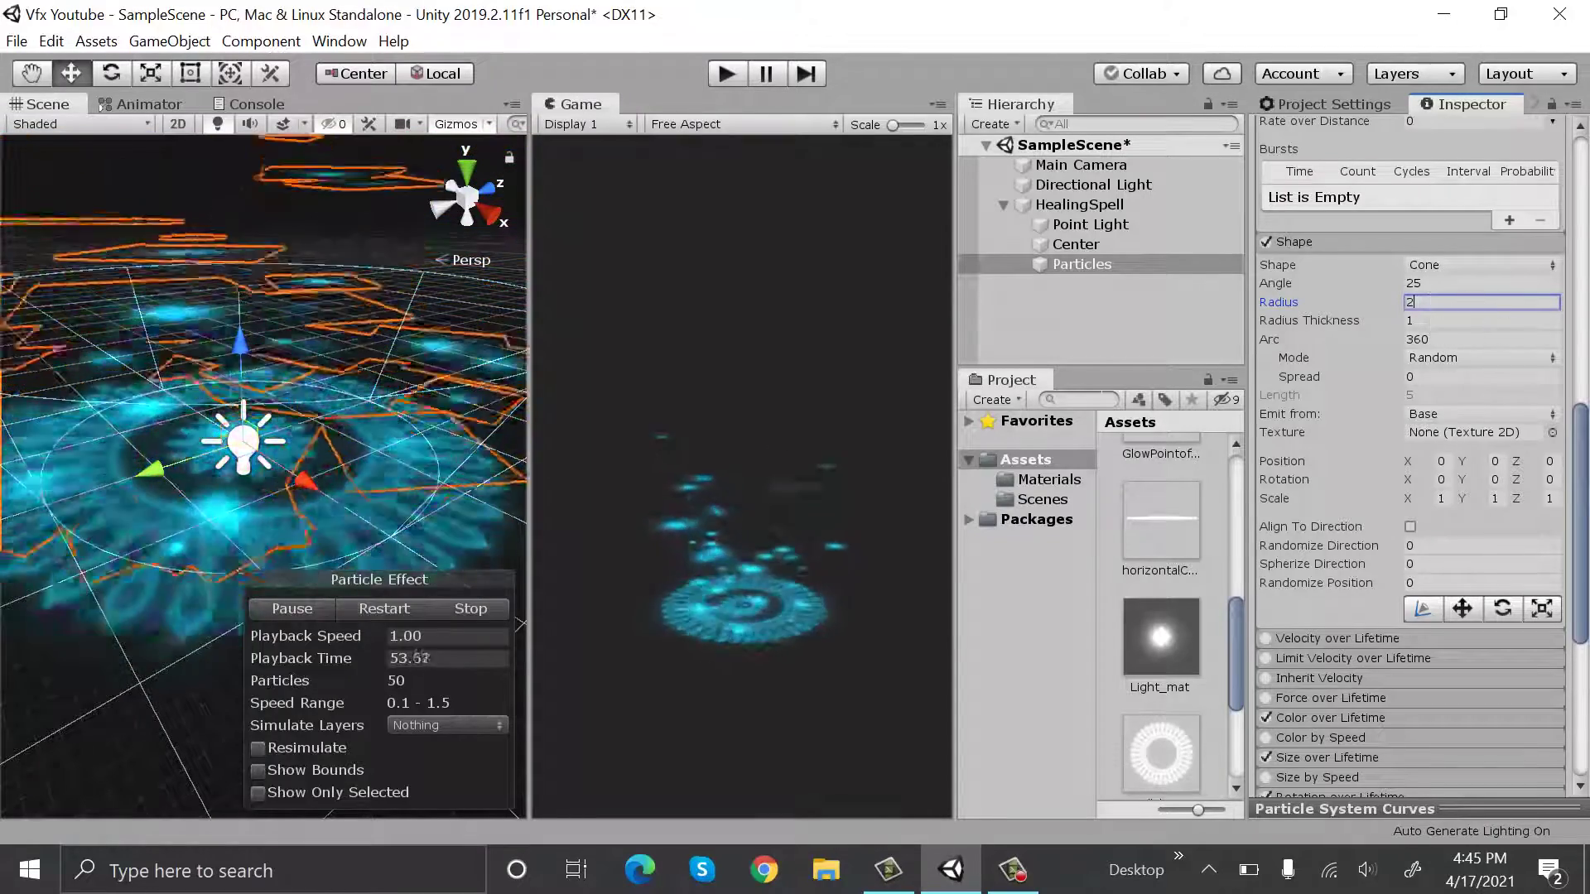
scroll(1457, 580, "down", 5)
Change the Renderer's Render Mode from Horizontal Billboard to Billboard, then collapse the Emission and Shape modules
left_click(1455, 657)
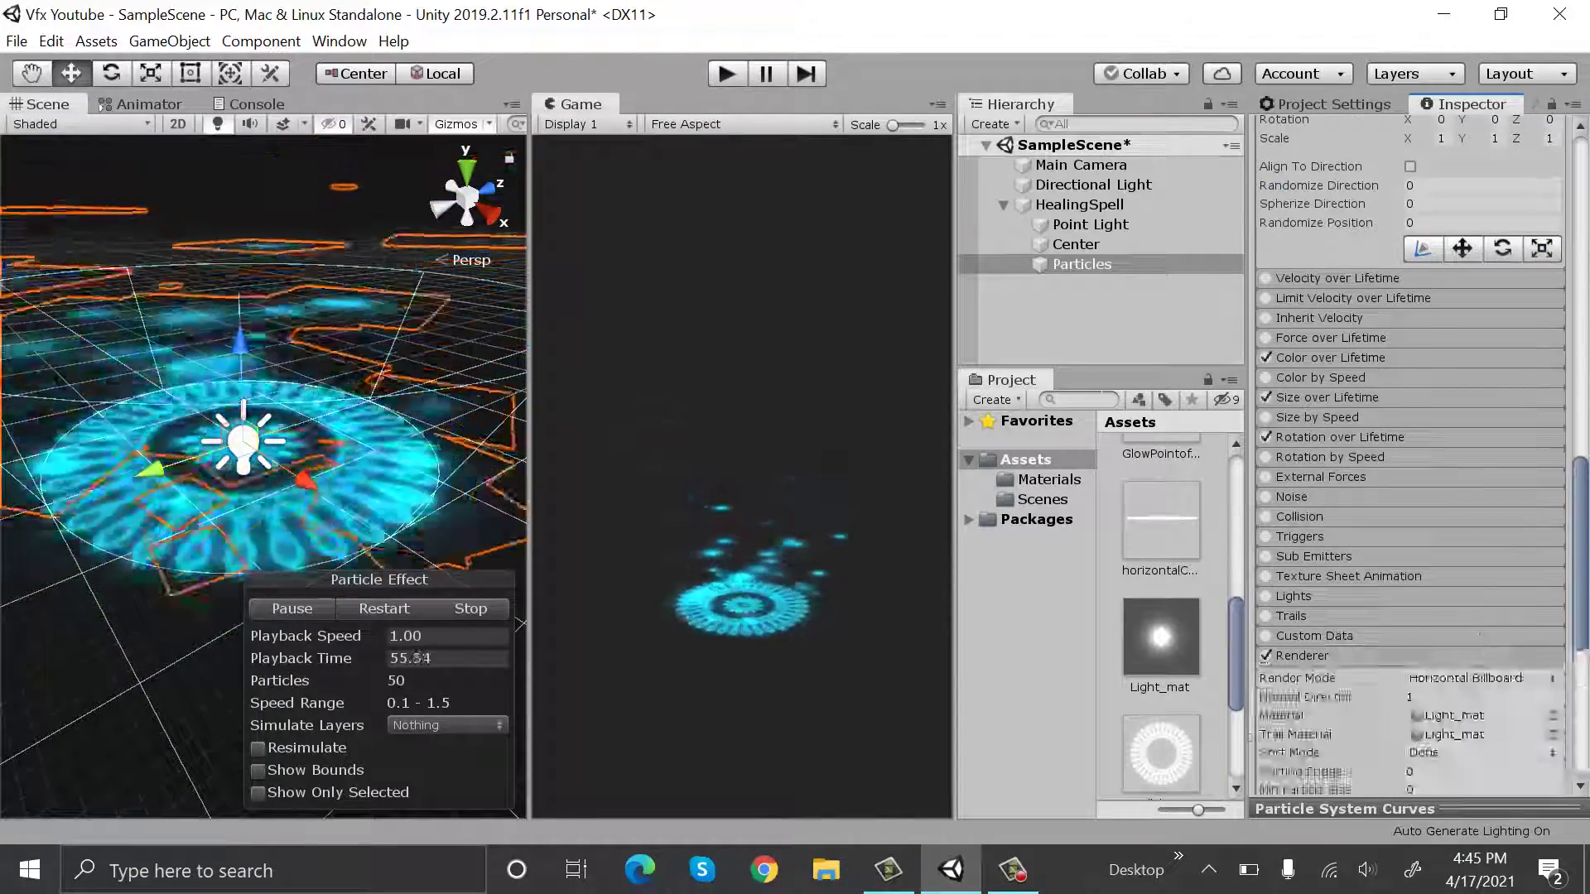
scroll(1493, 331, "down", 6)
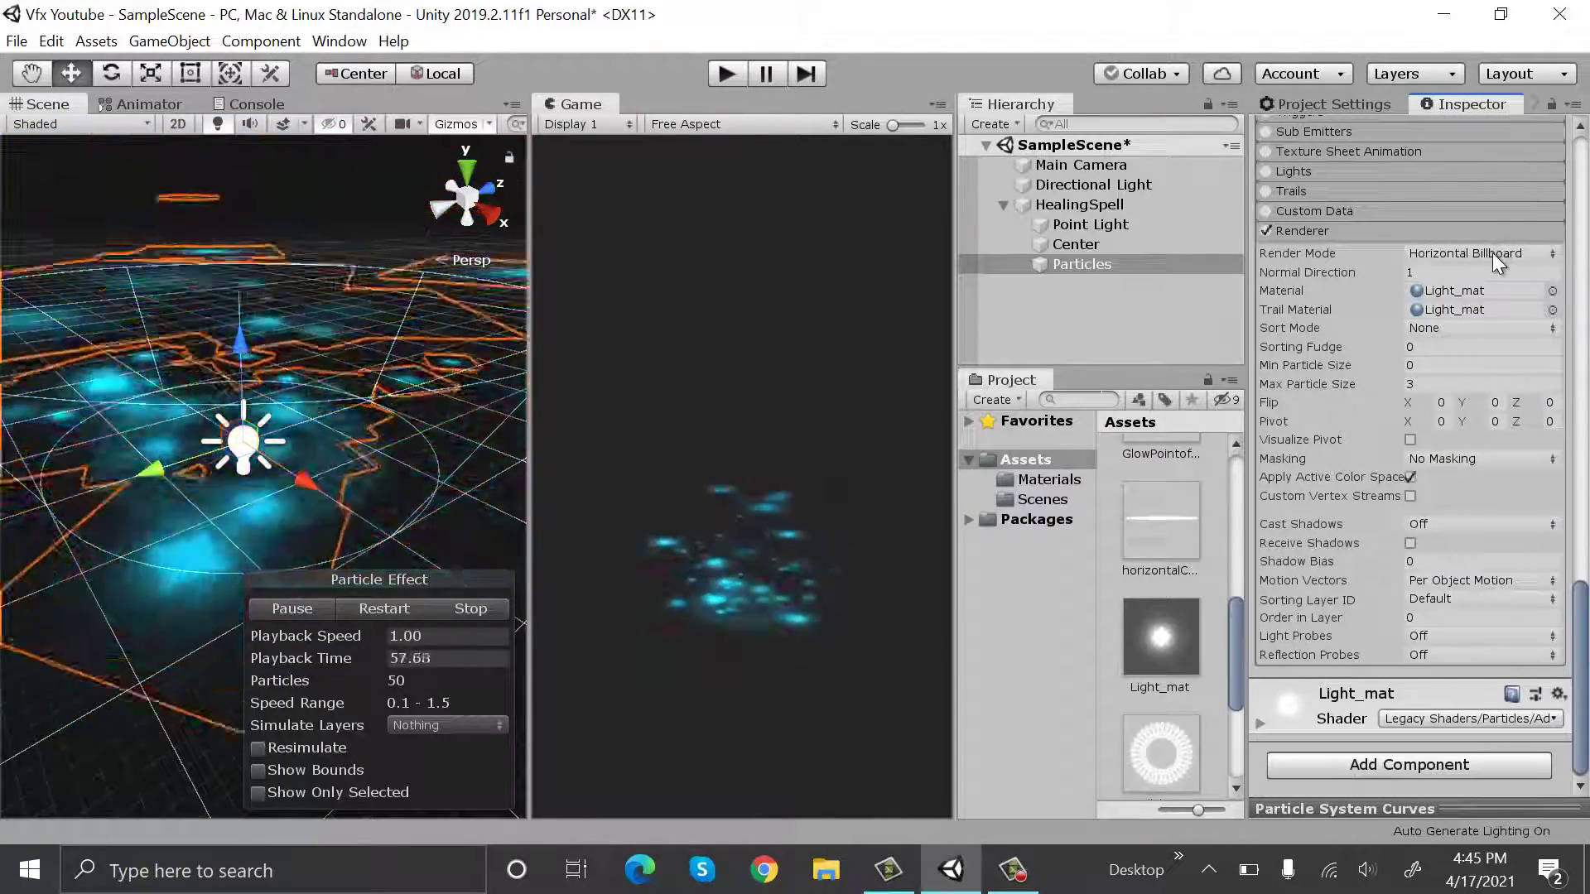
left_click(1497, 255)
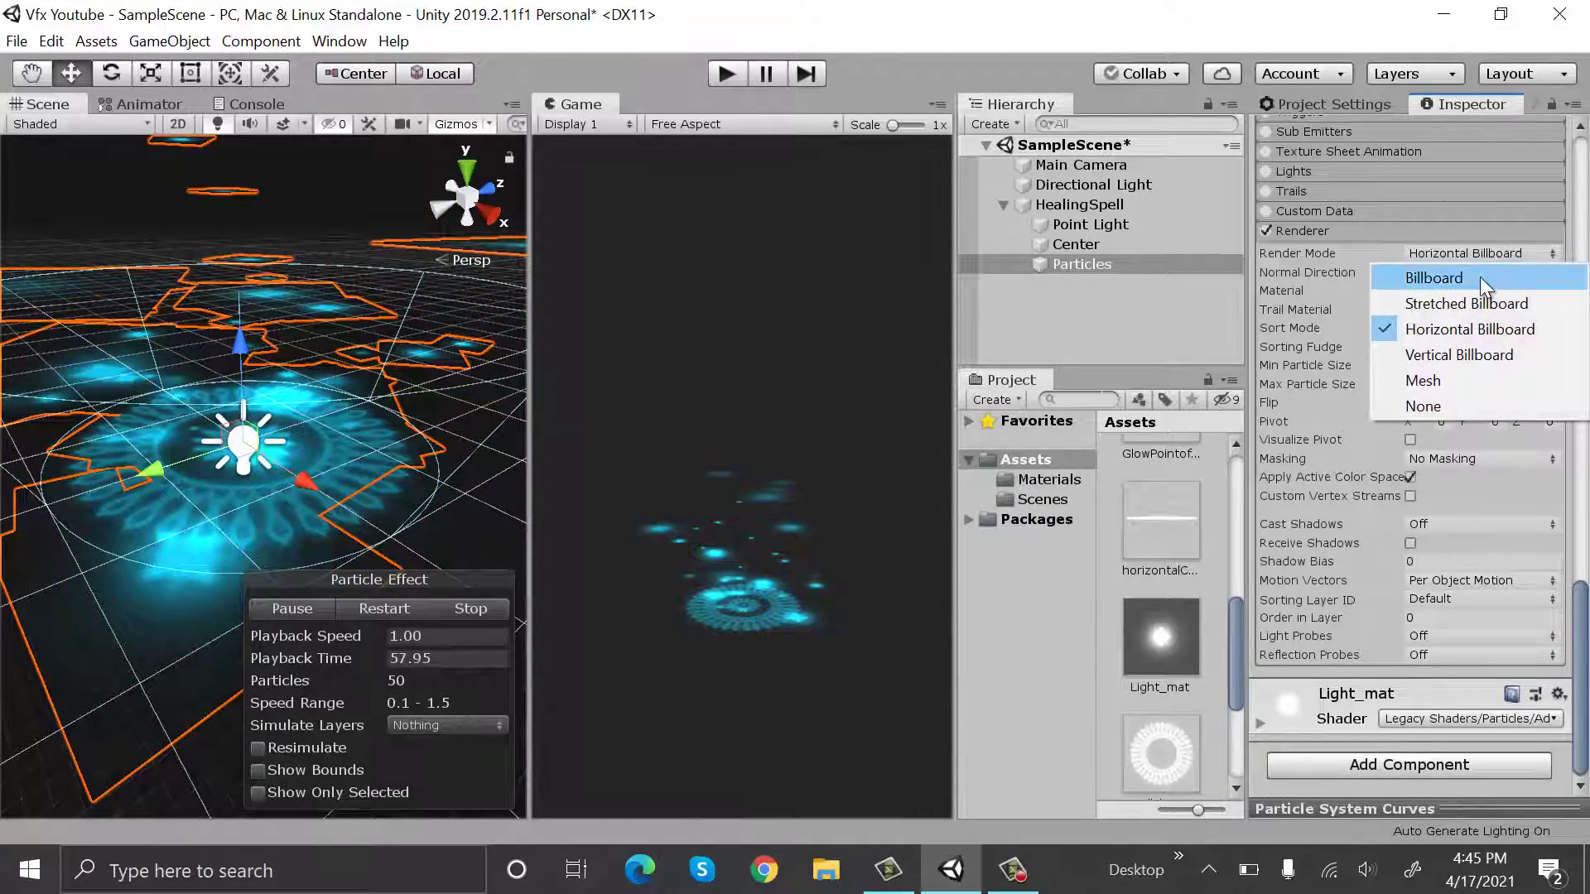
left_click(1479, 278)
scroll(1555, 388, "up", 6)
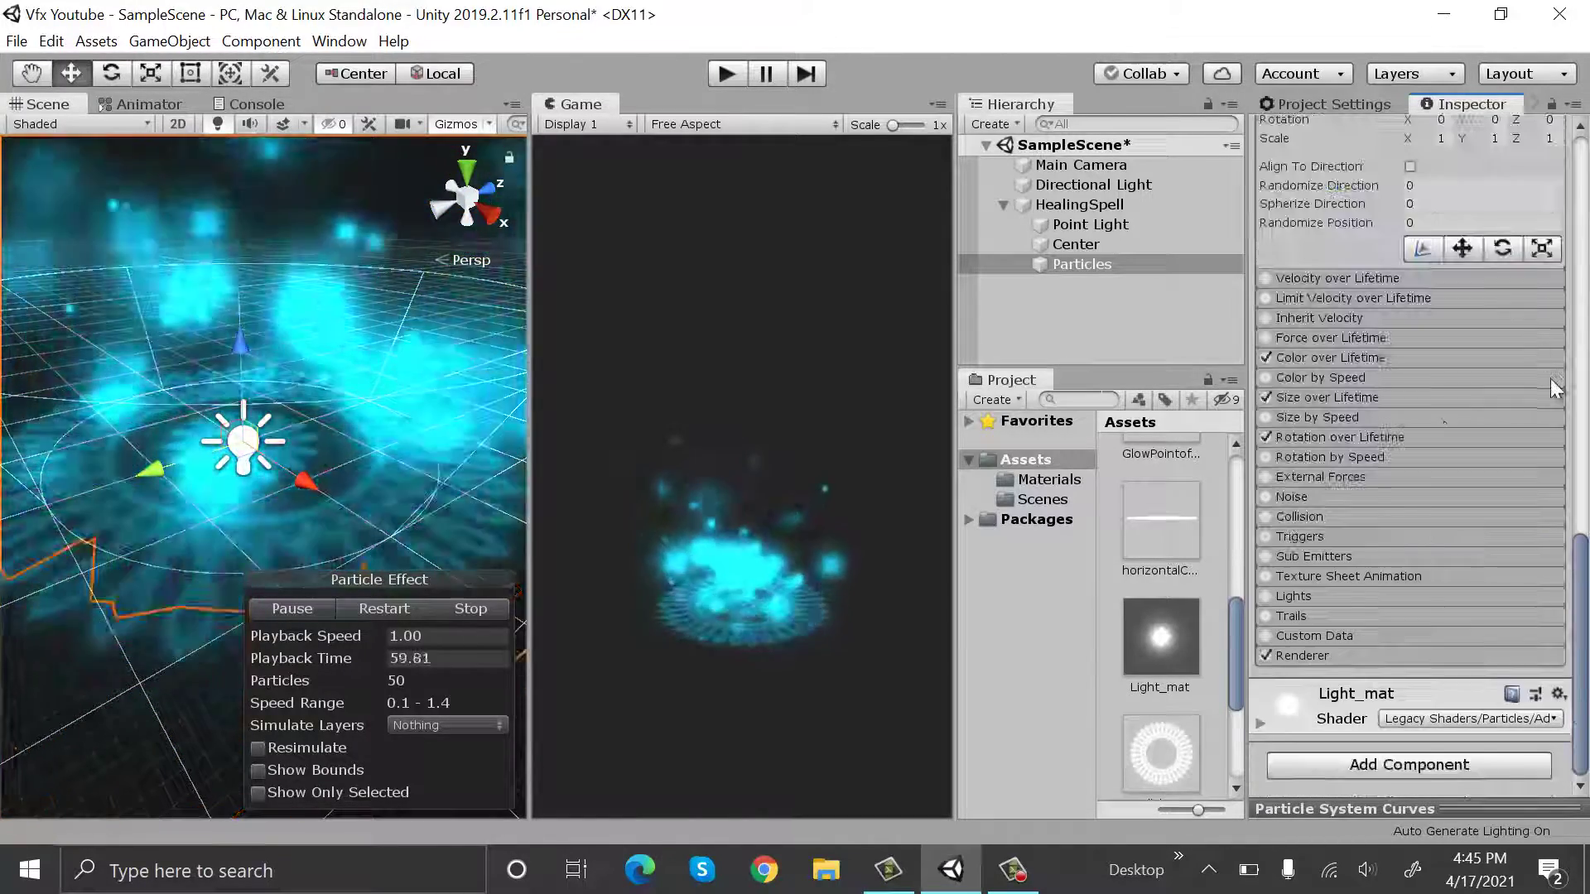
scroll(1550, 387, "up", 15)
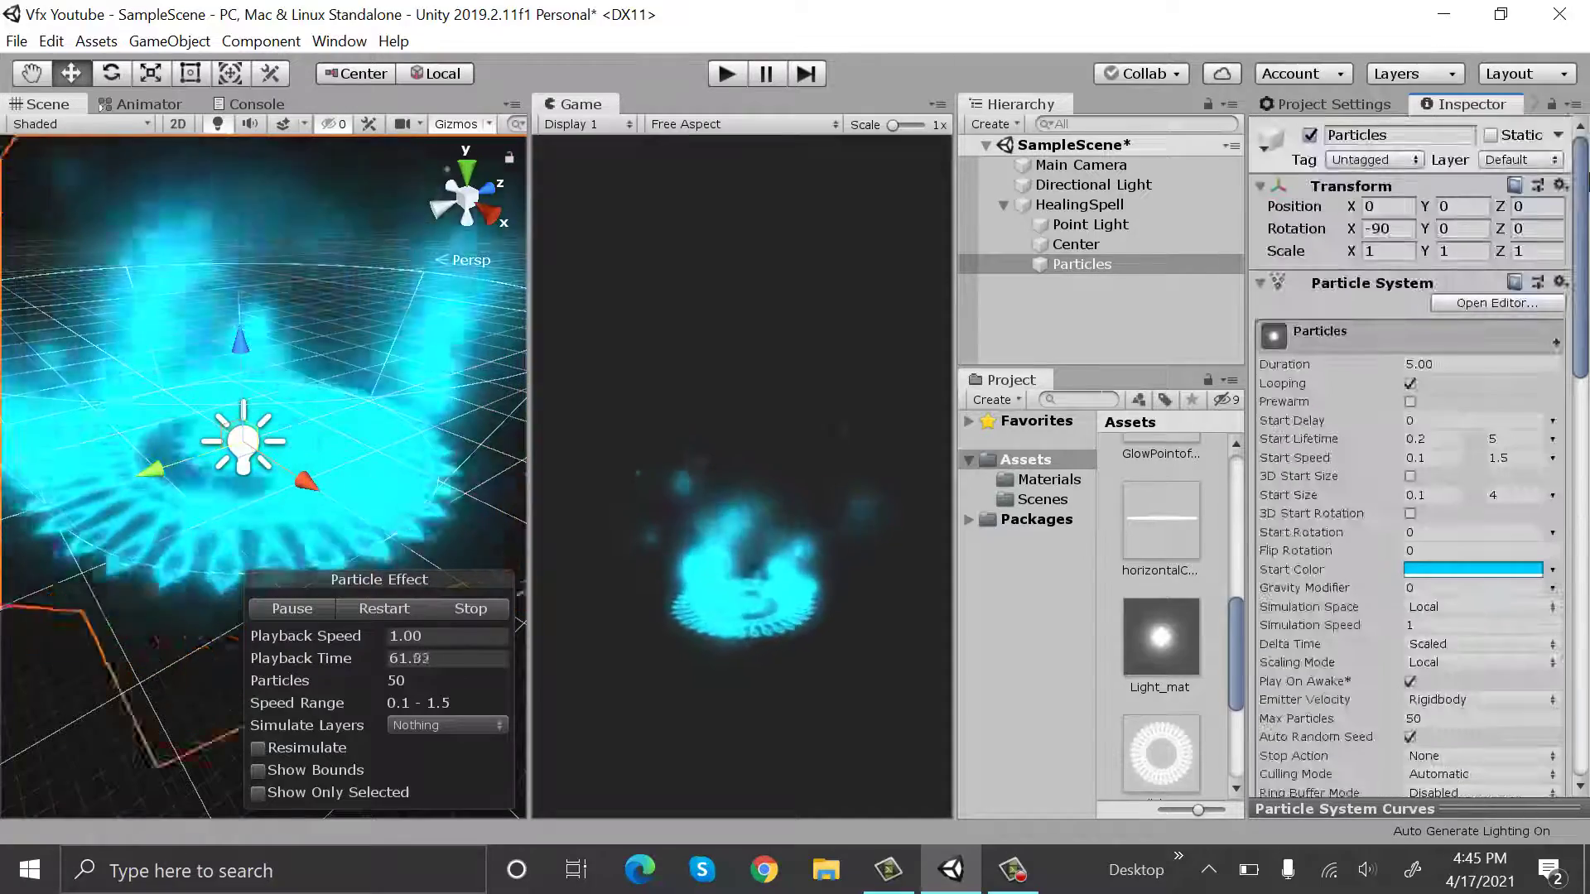
scroll(1583, 292, "down", 4)
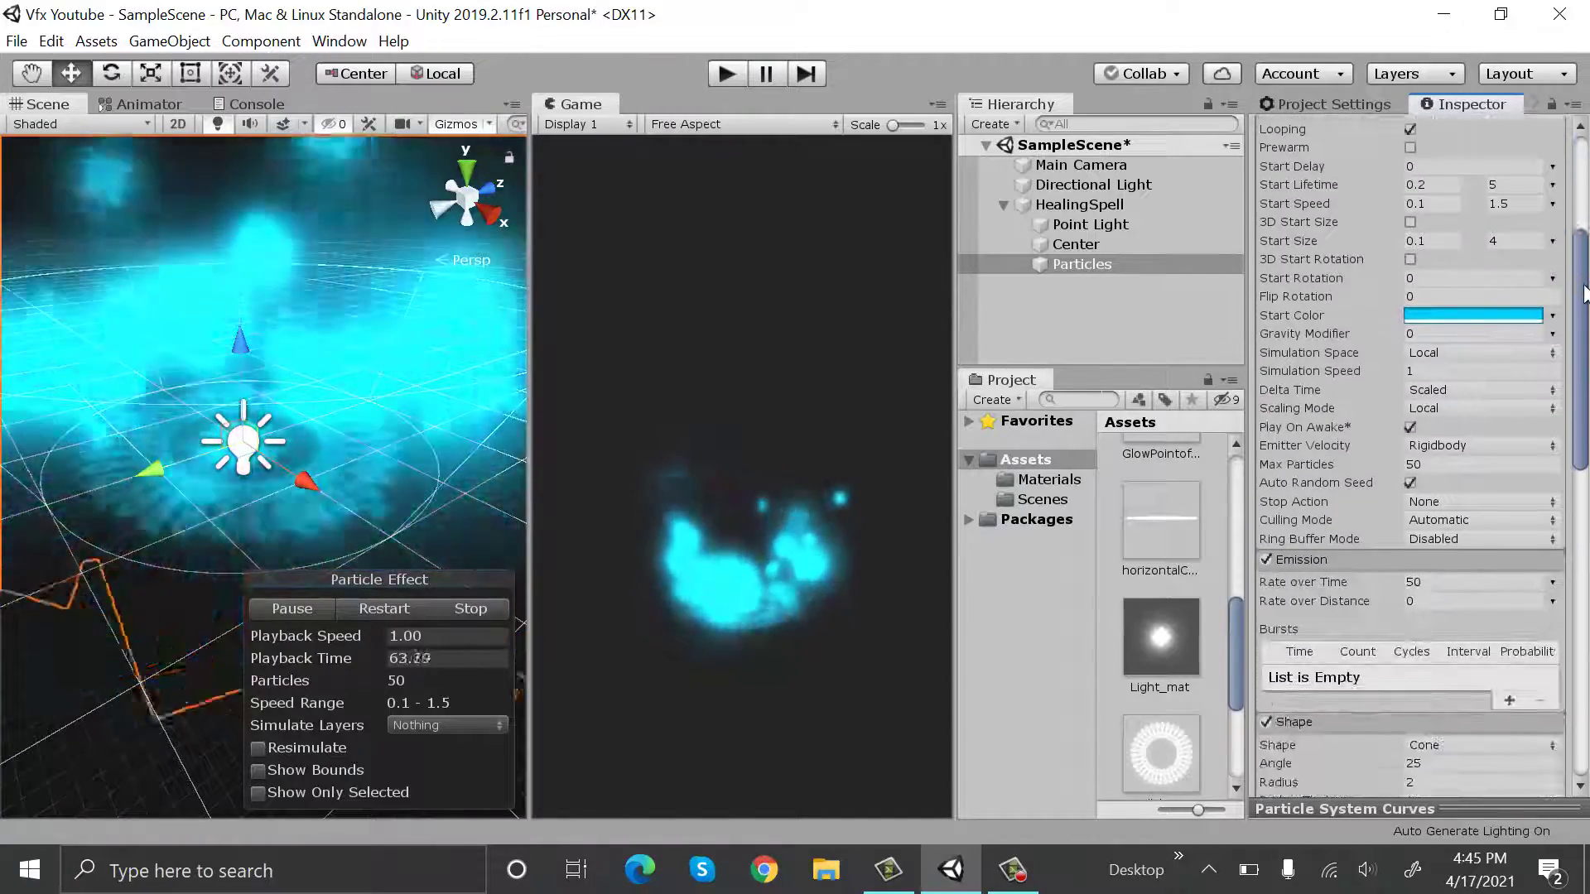
scroll(1583, 291, "down", 1)
scroll(257, 482, "down", 2)
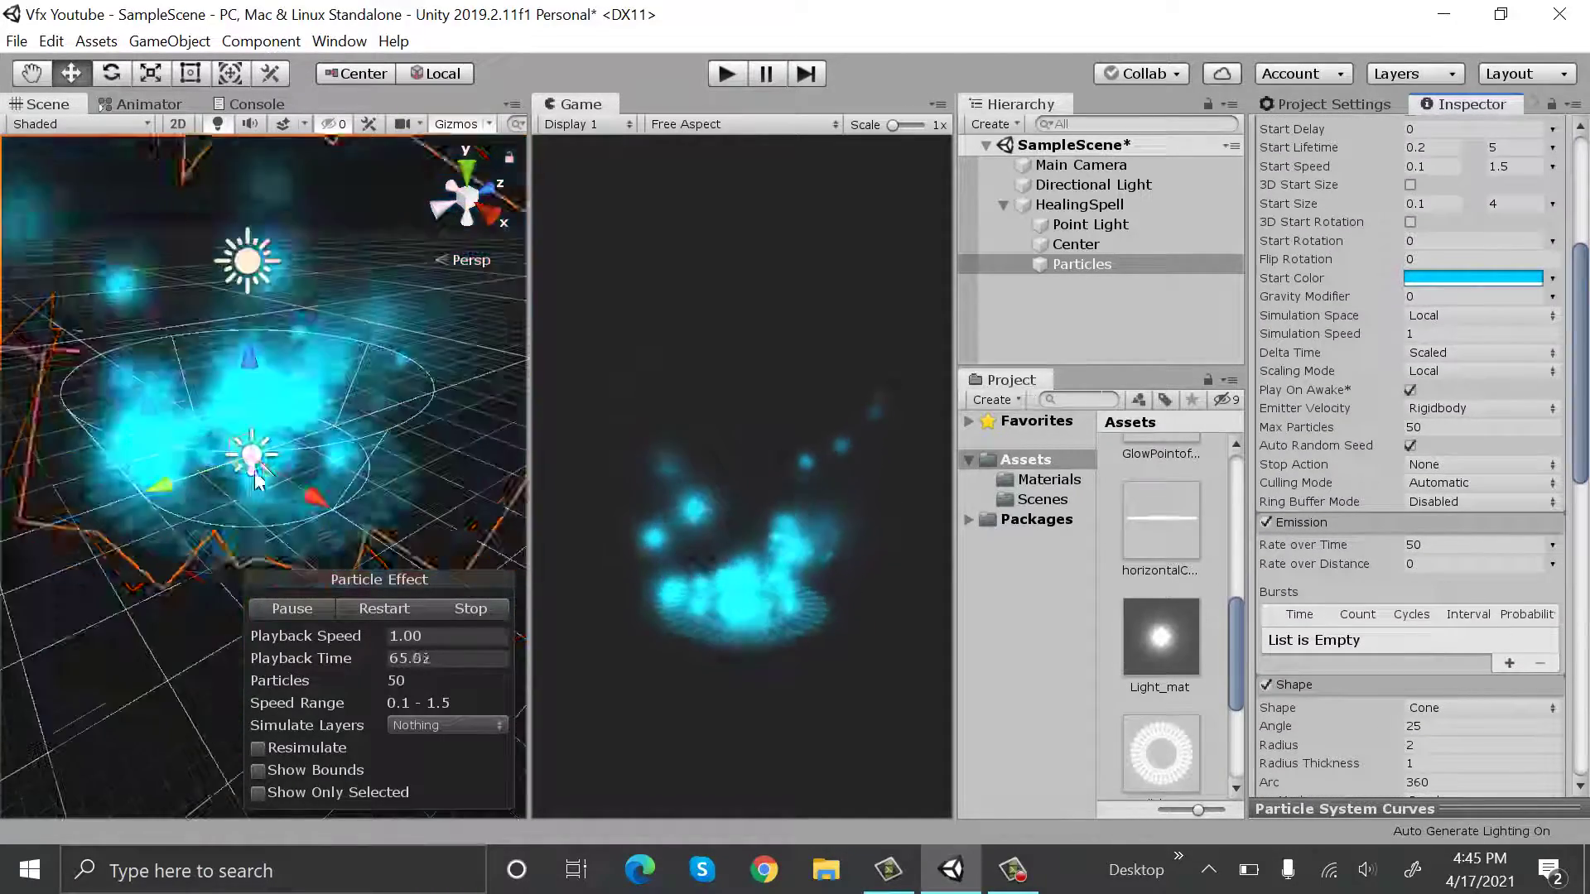
scroll(257, 482, "down", 3)
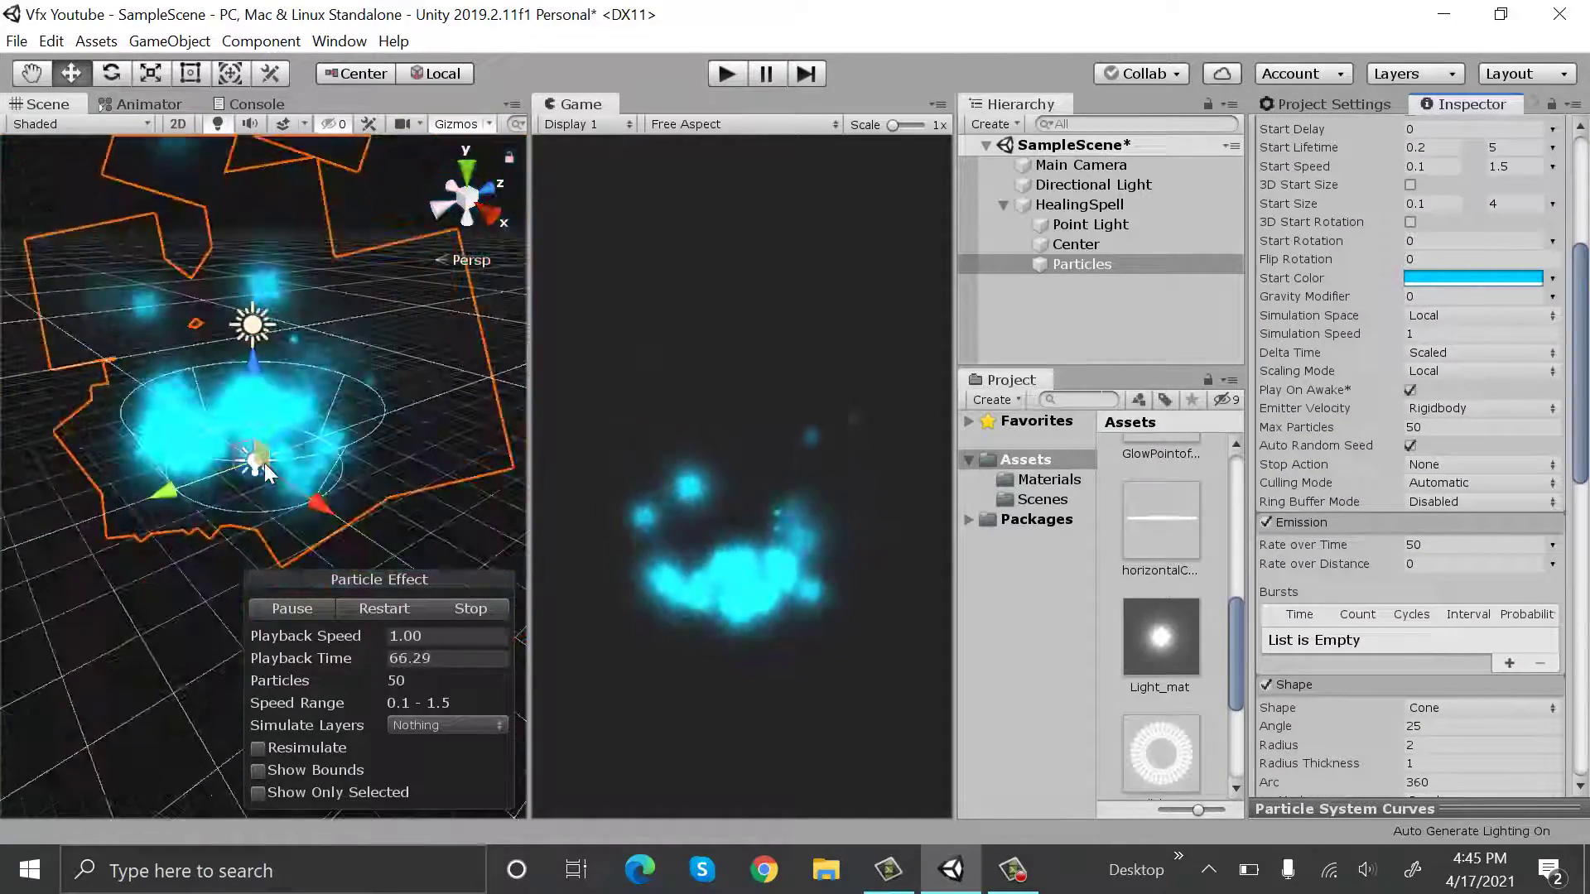
left_click(1472, 523)
left_click(1469, 538)
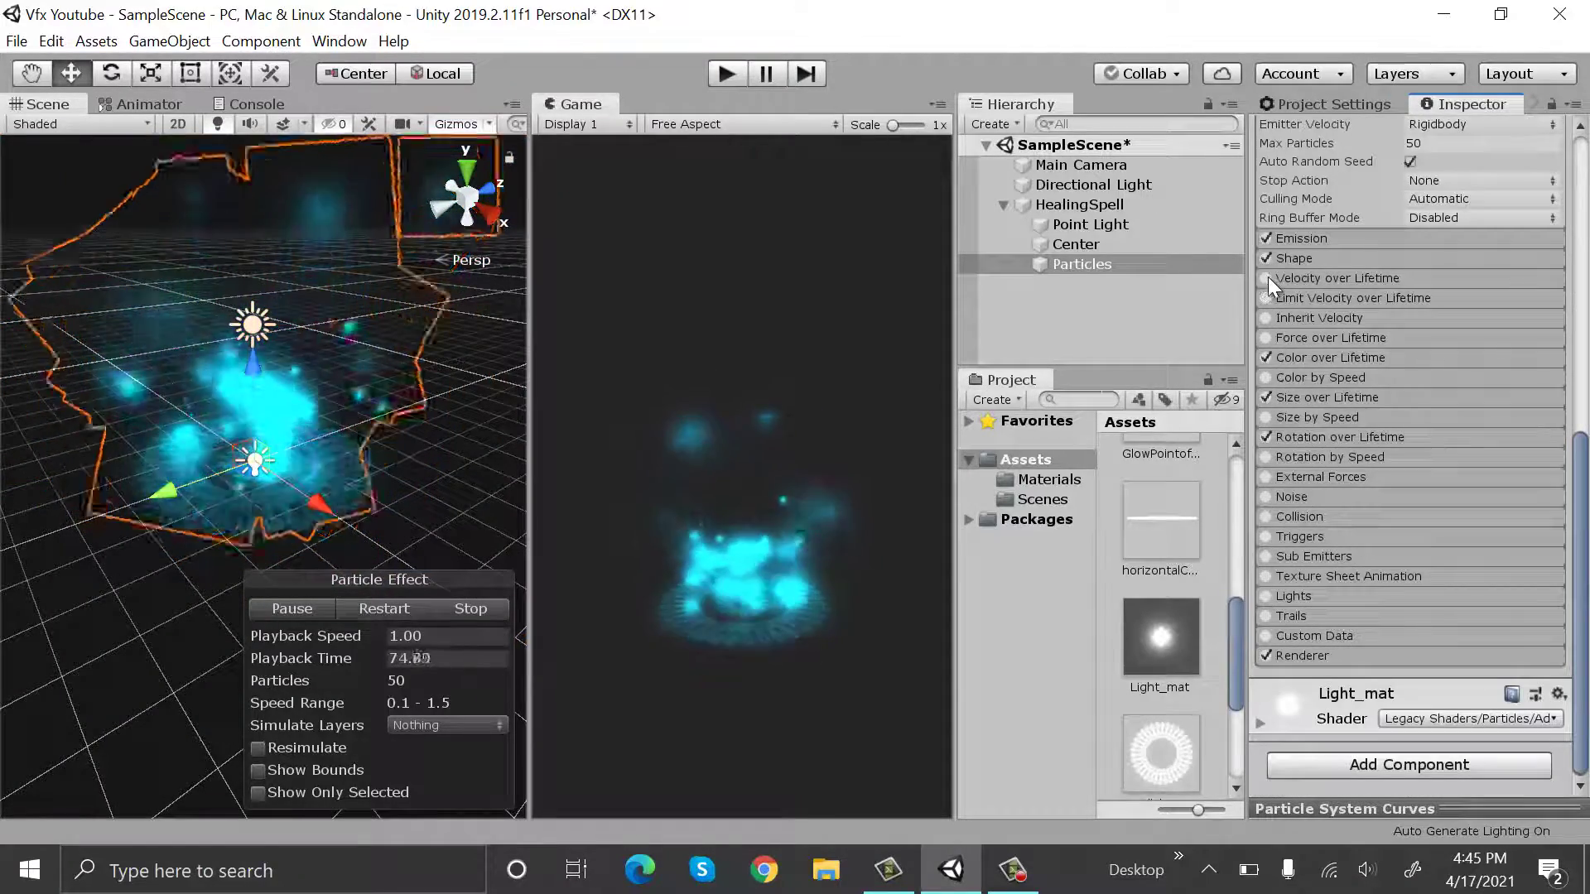
Enable Velocity over Lifetime with linear X, Y and Z randomized between −1 and 1
left_click(1267, 278)
left_click(1355, 279)
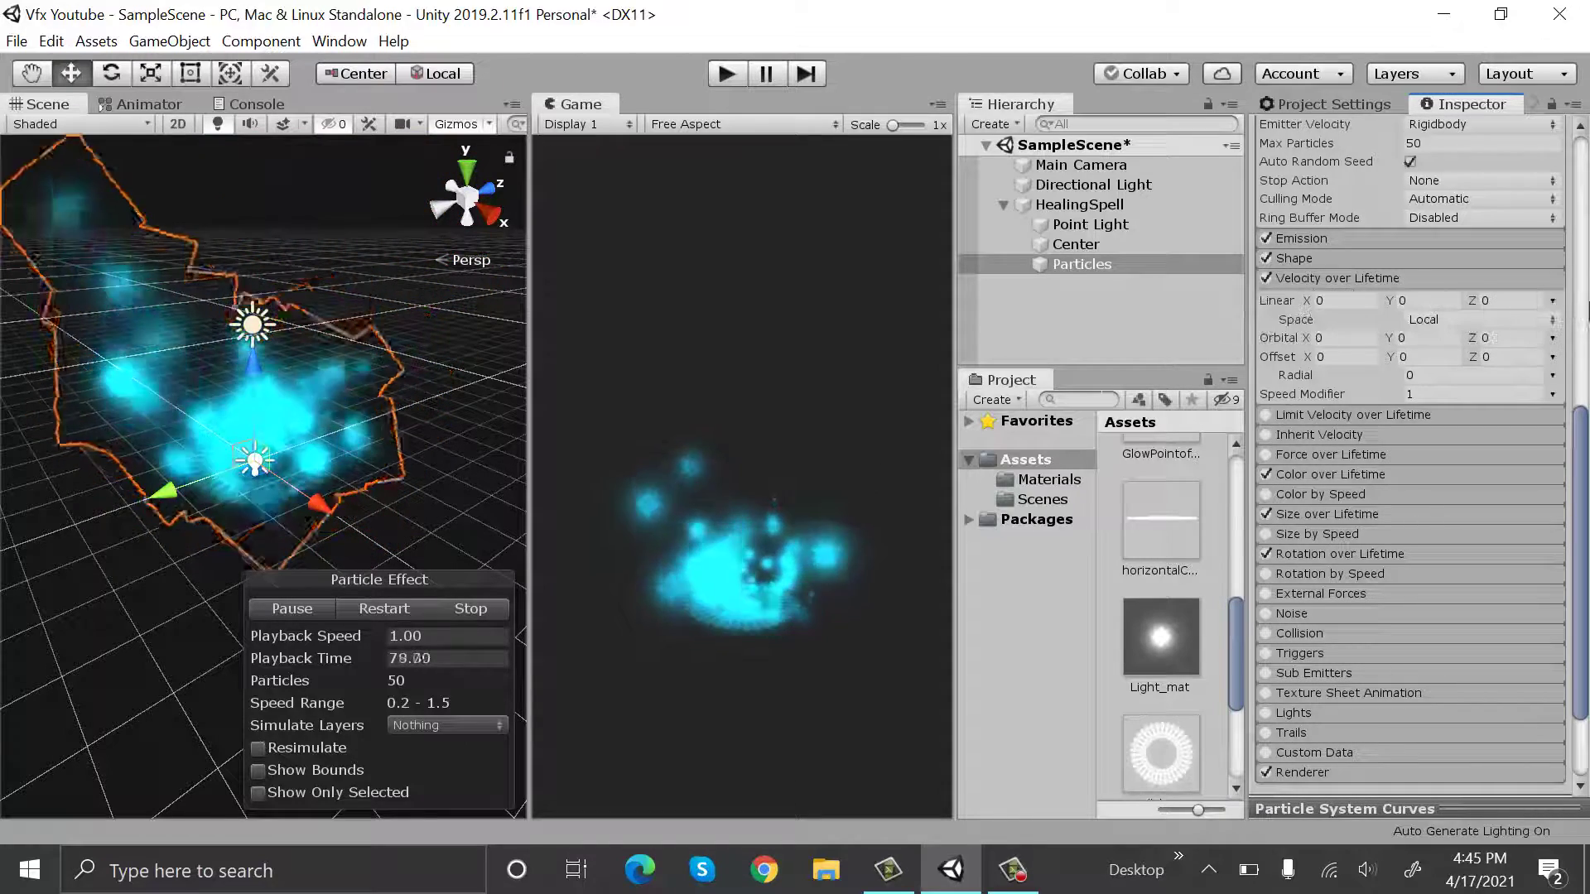
left_click(1552, 300)
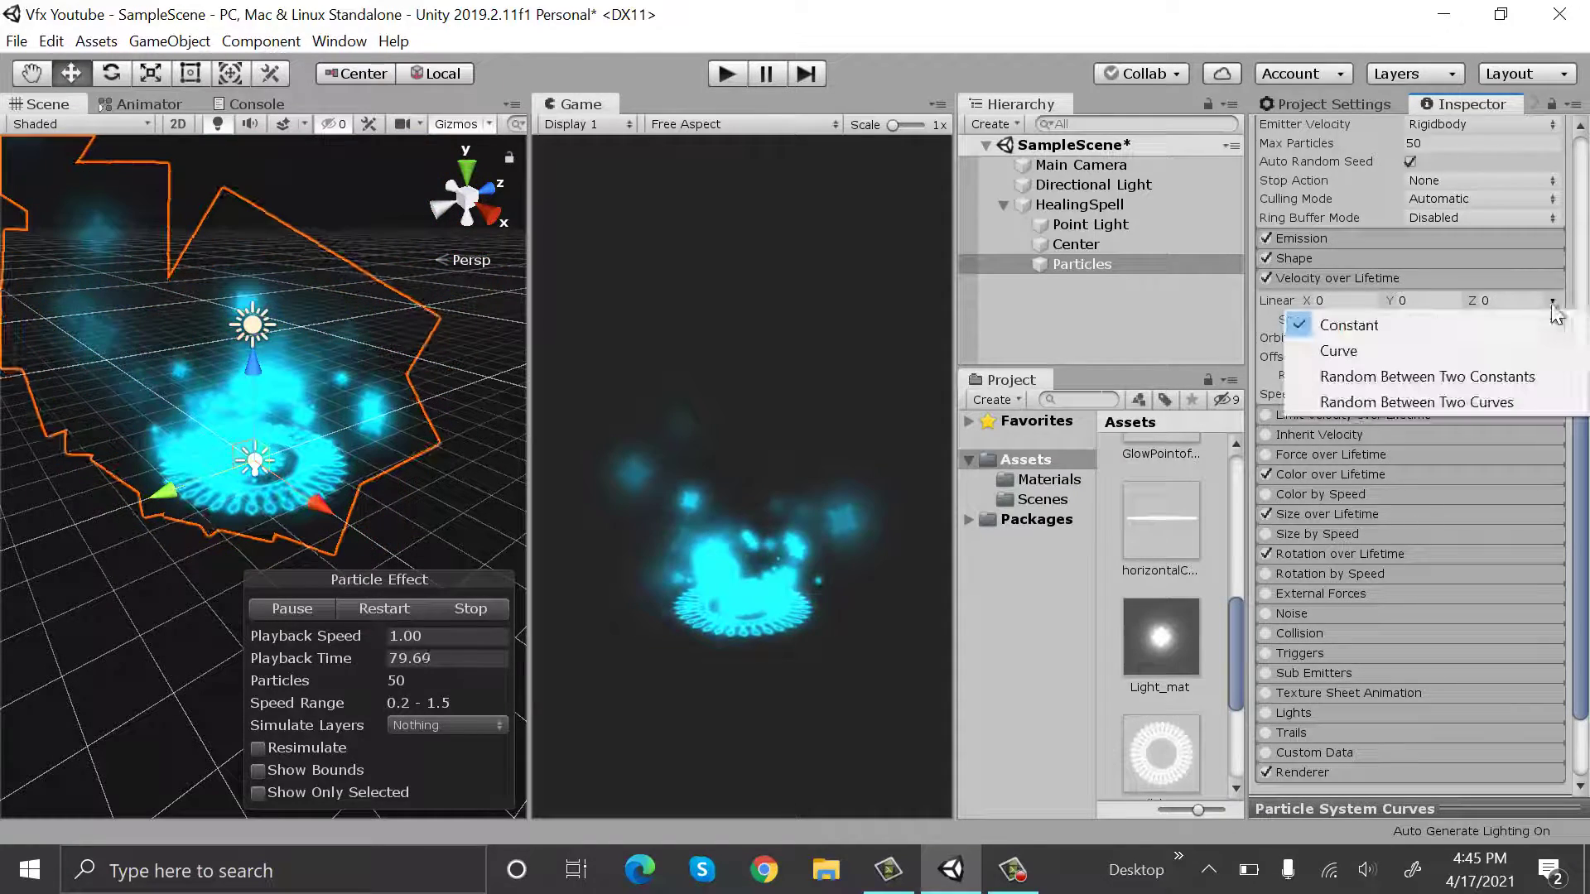
left_click(1503, 376)
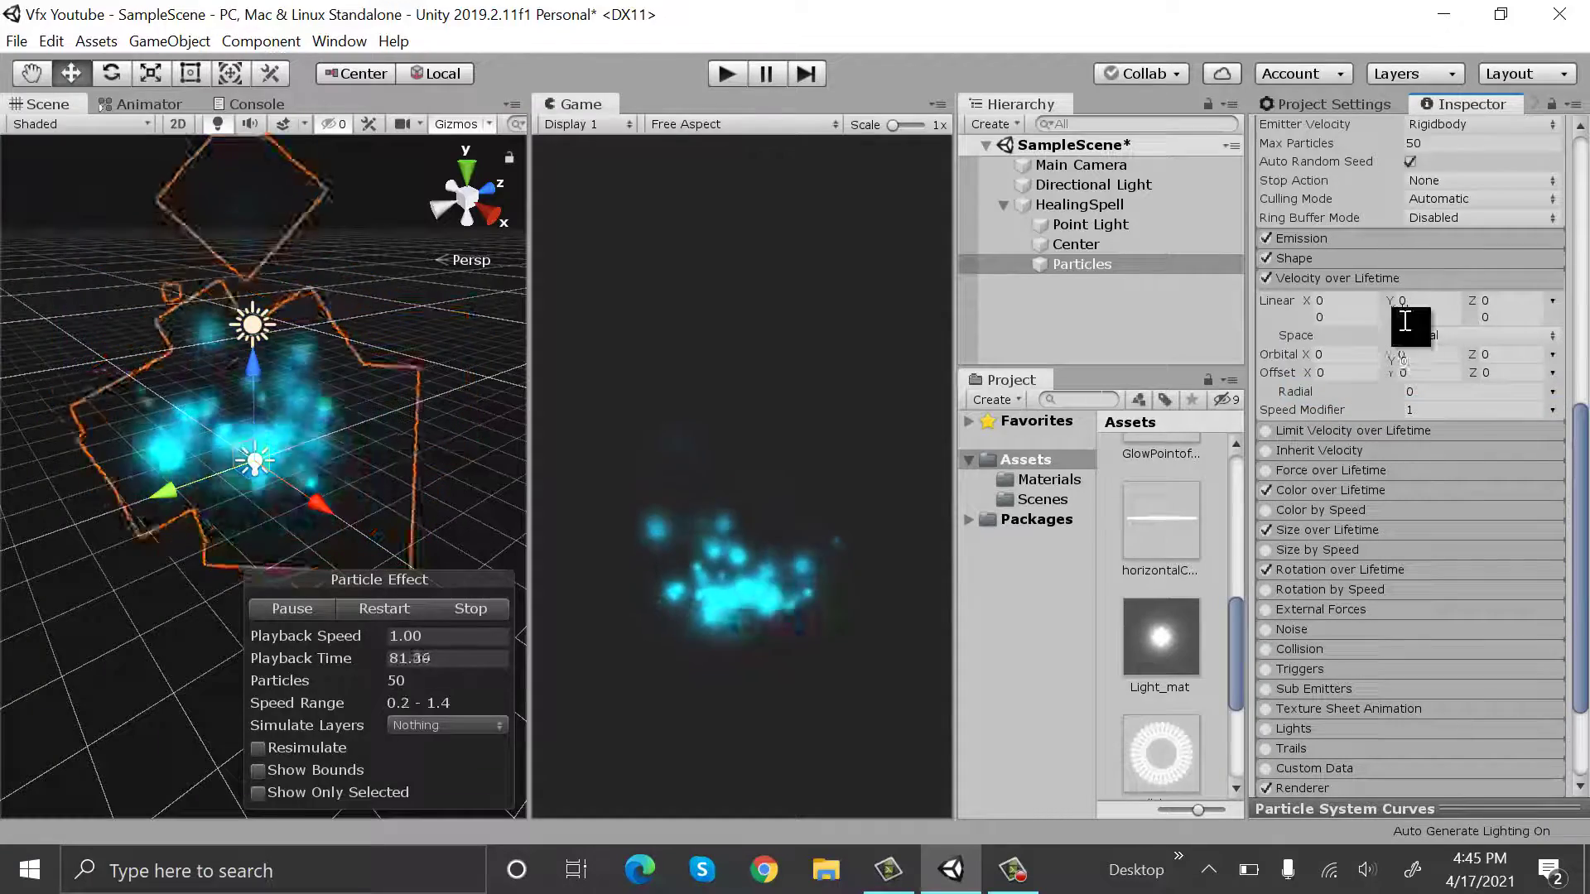
left_click(1362, 300)
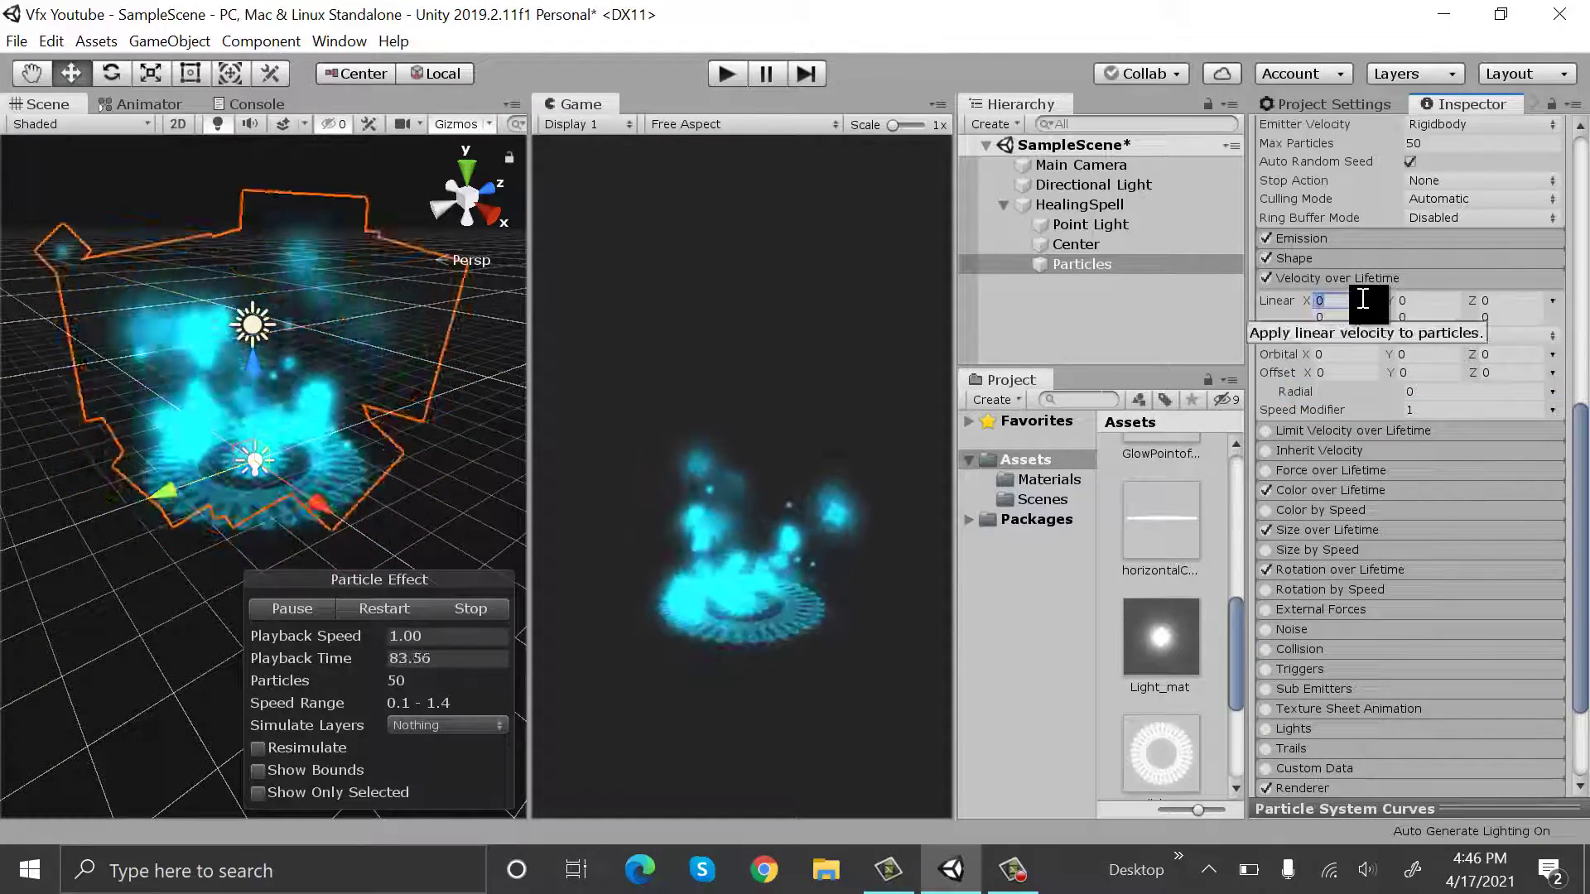
type("-1")
left_click(1418, 300)
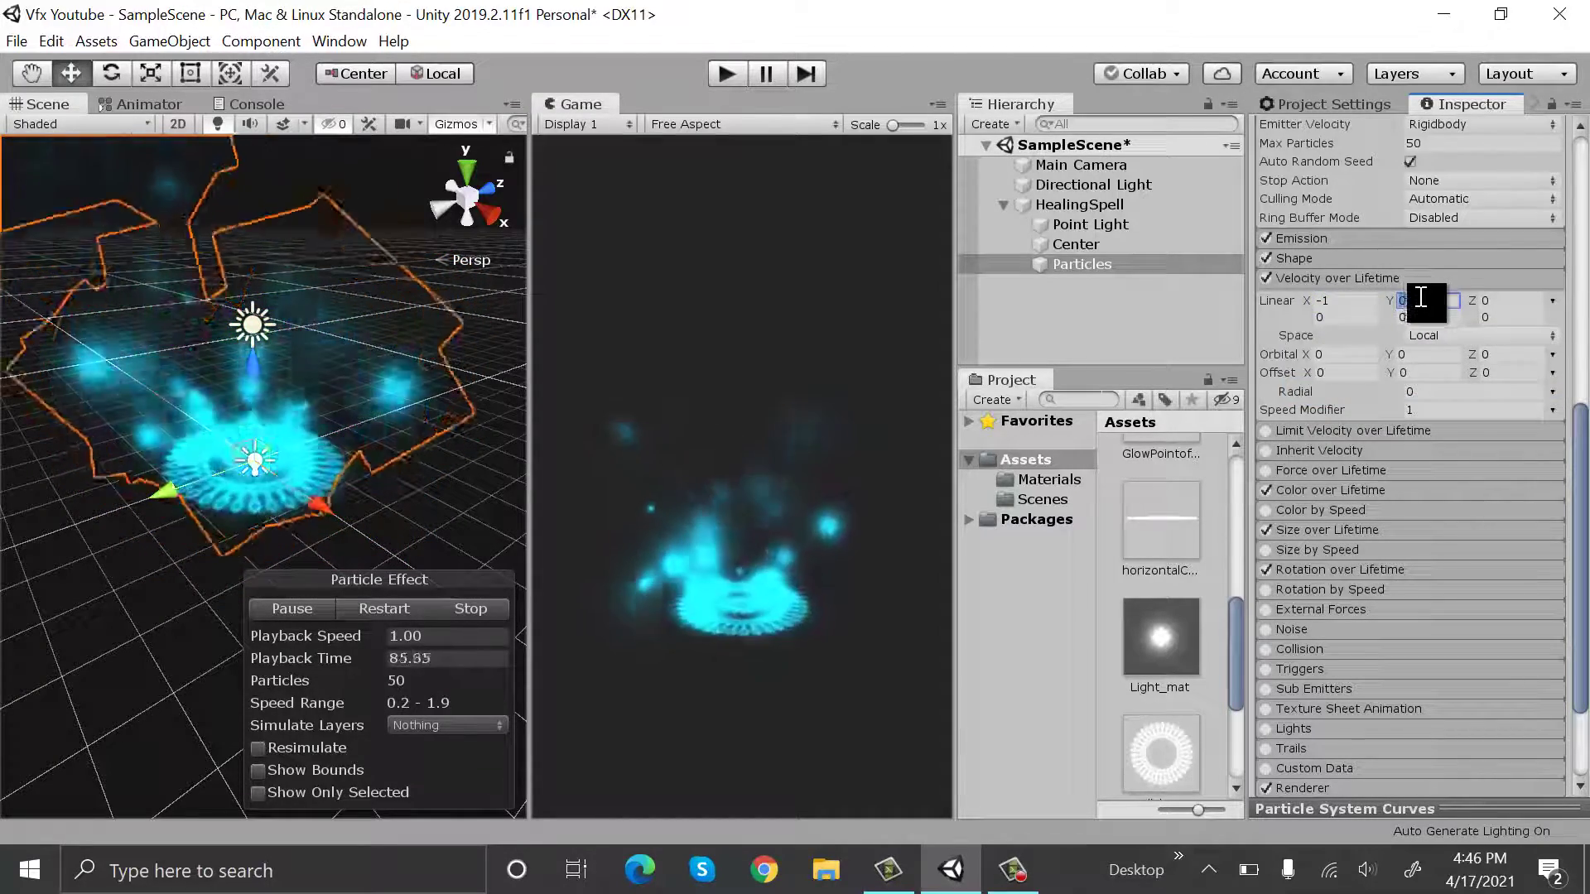
type("-1")
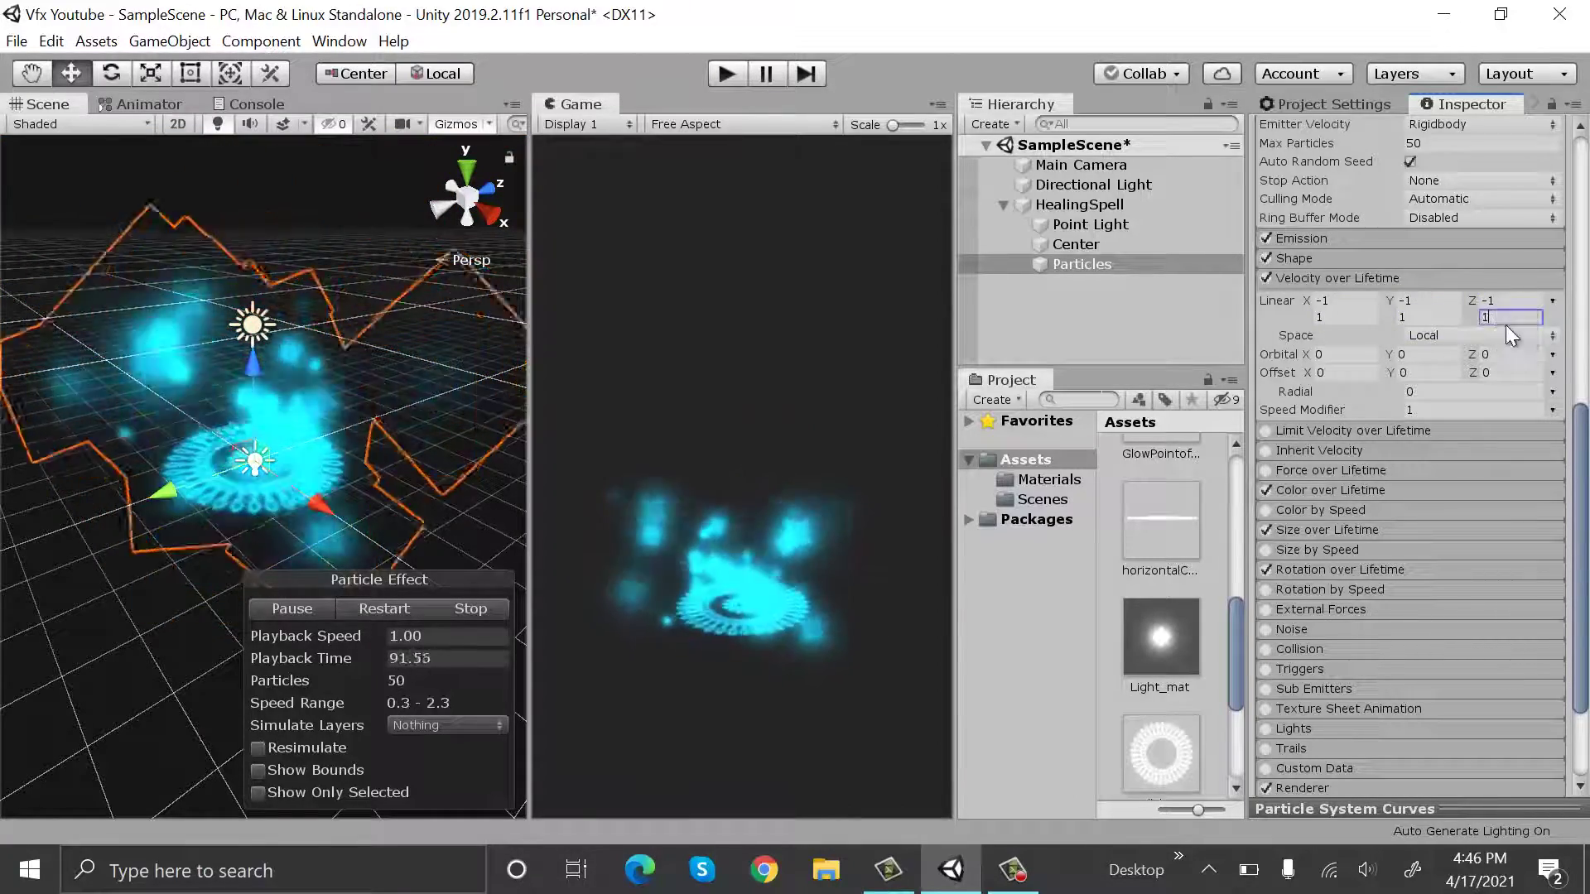
left_click(1376, 275)
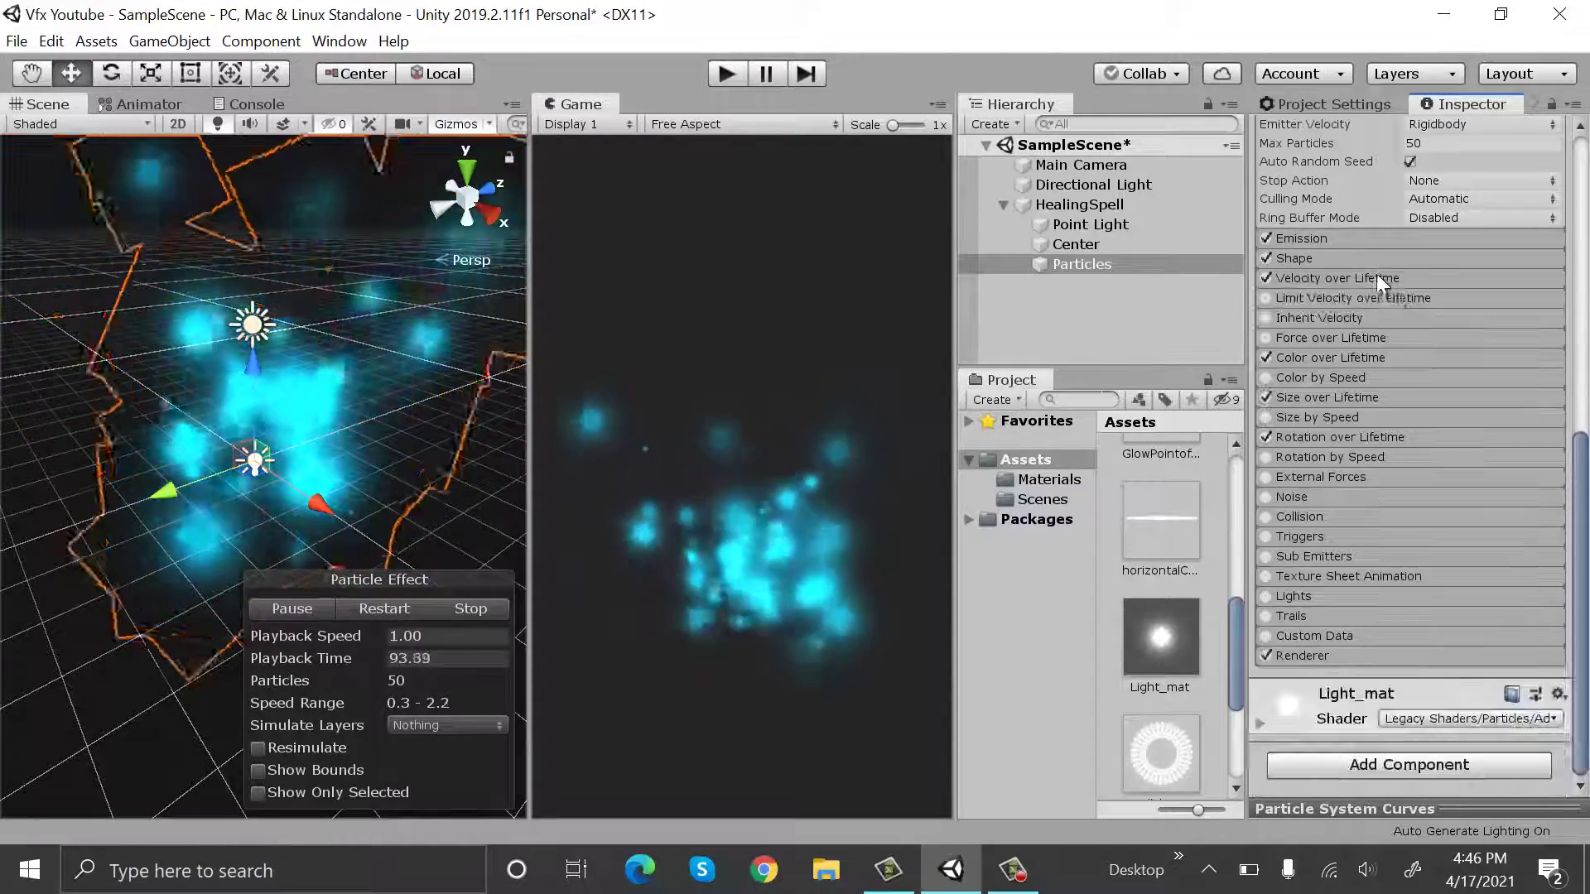
left_click(1375, 399)
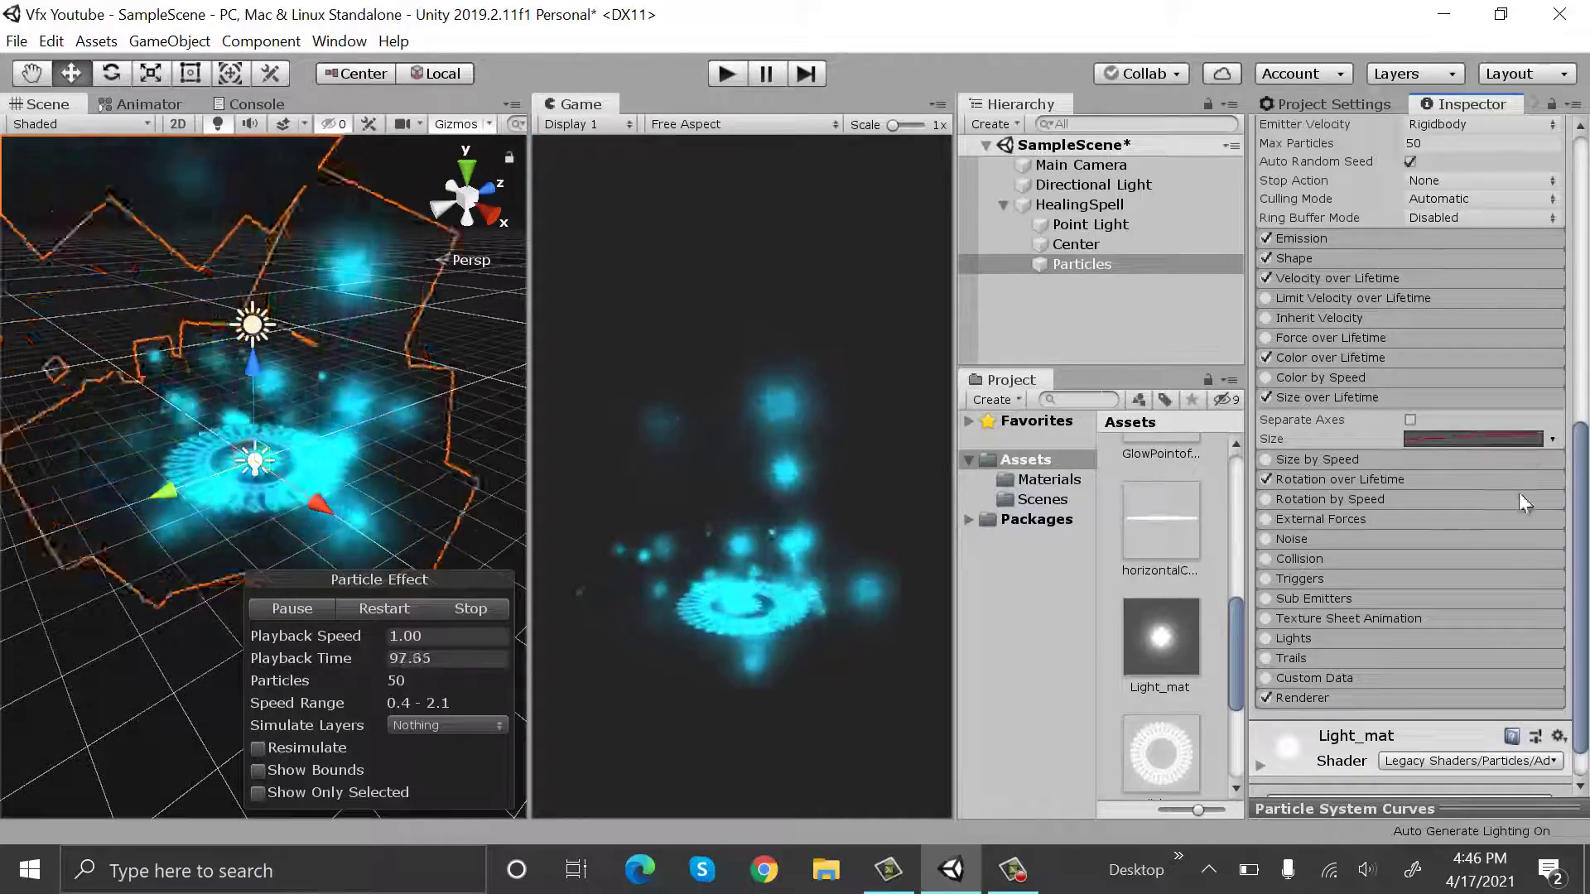
Apply the falling preset to the Size over Lifetime curve so particles shrink
left_click_drag(1518, 808, 1540, 386)
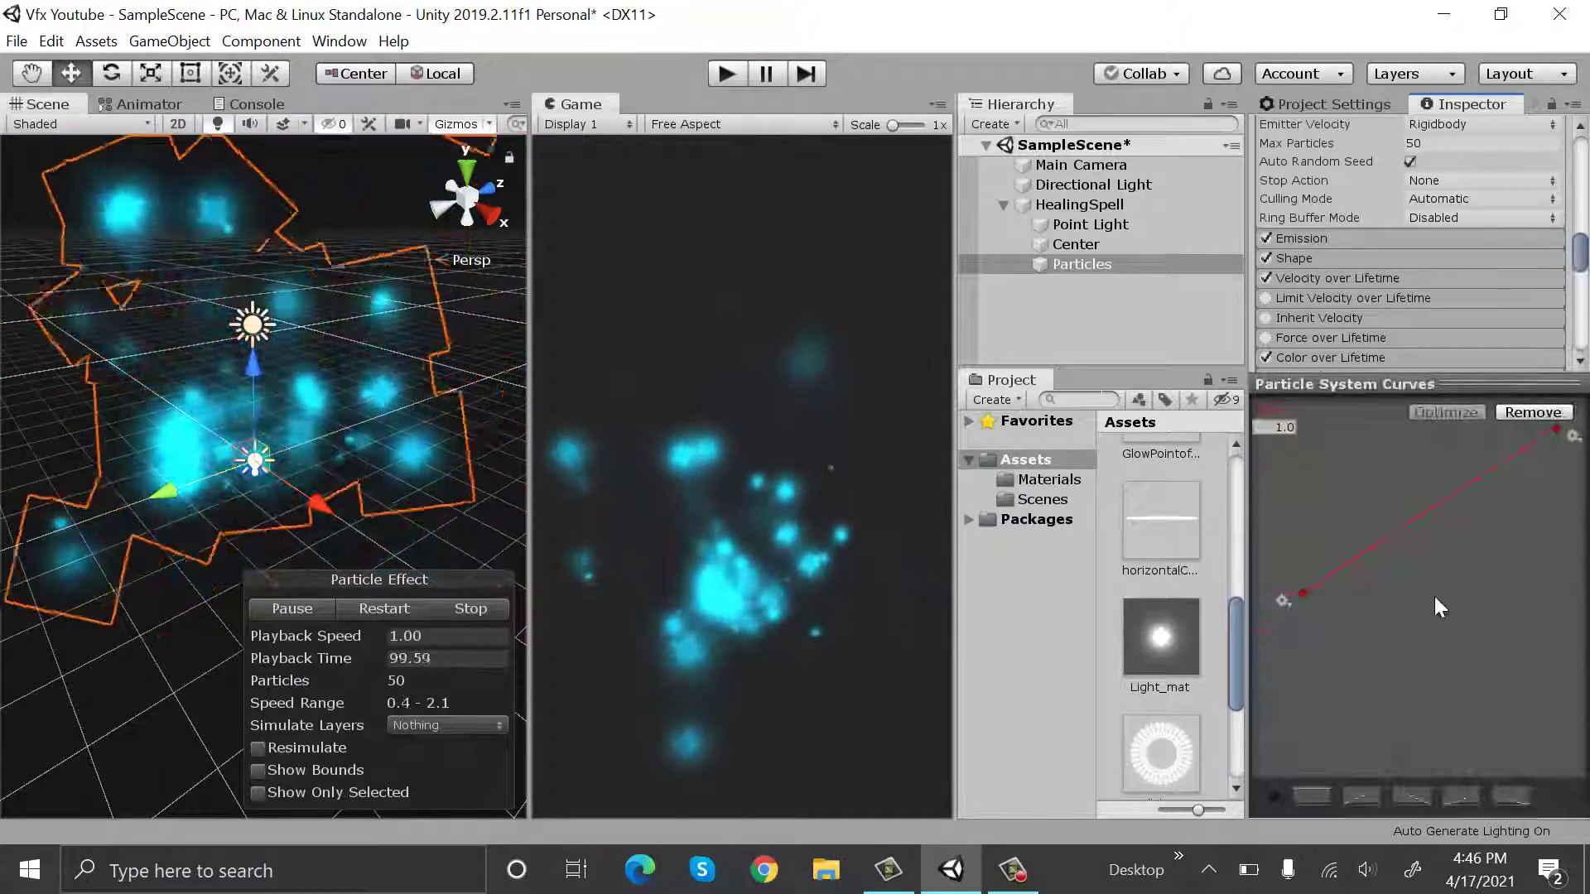
left_click(1493, 791)
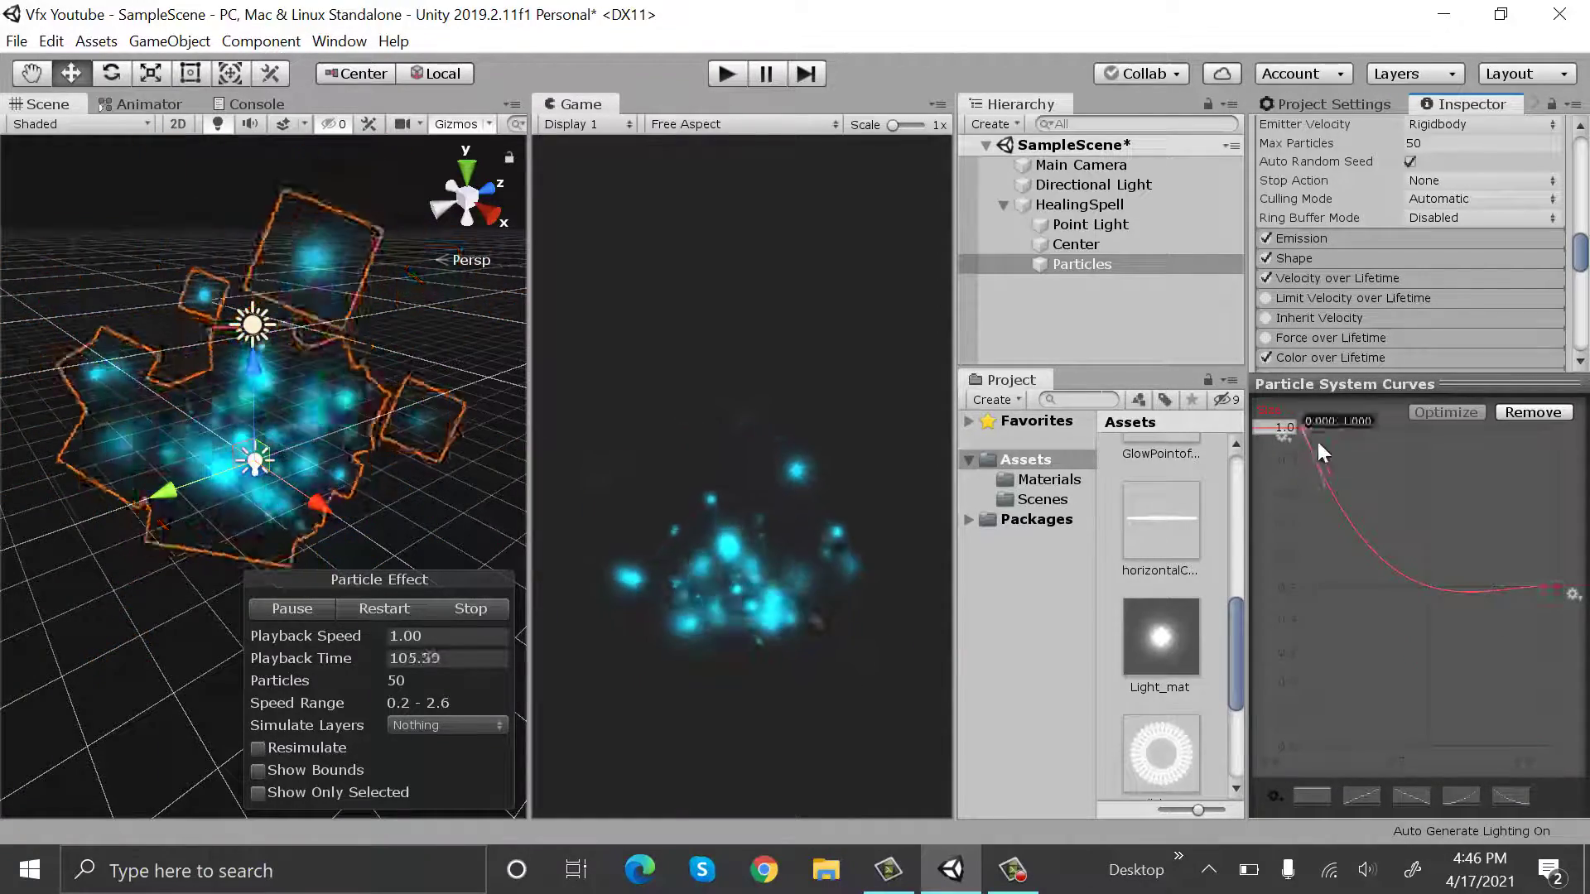
left_click(1515, 385)
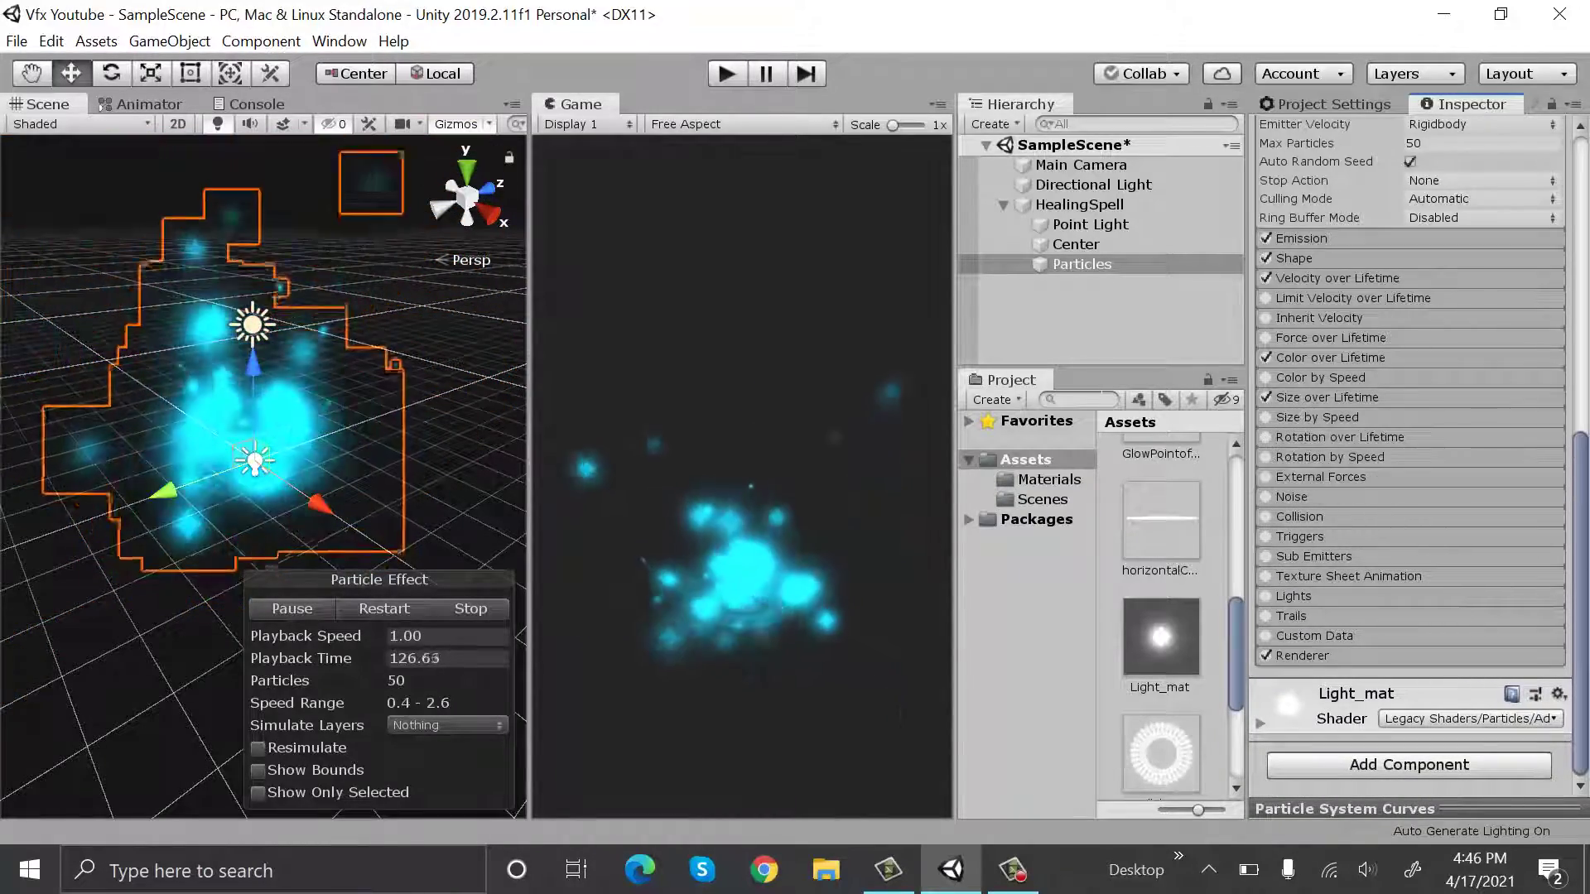
scroll(1265, 439, "up", 10)
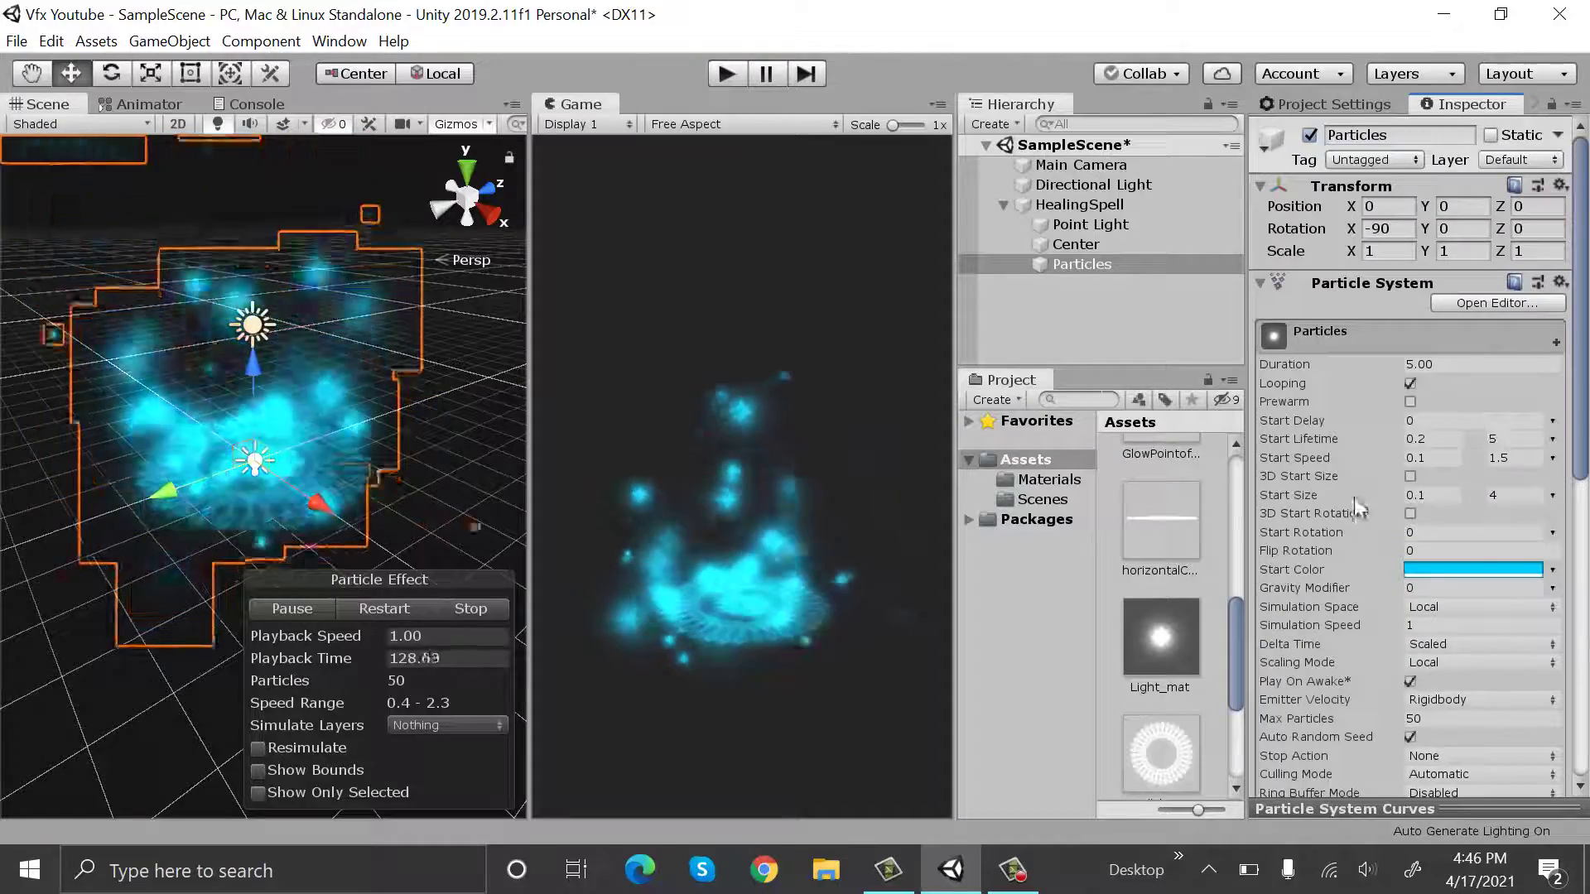
Lower the Particles' maximum Start Size to 0.4, giving 0.1–0.4, then duplicate the Particles object
left_click(1512, 496)
type("0.")
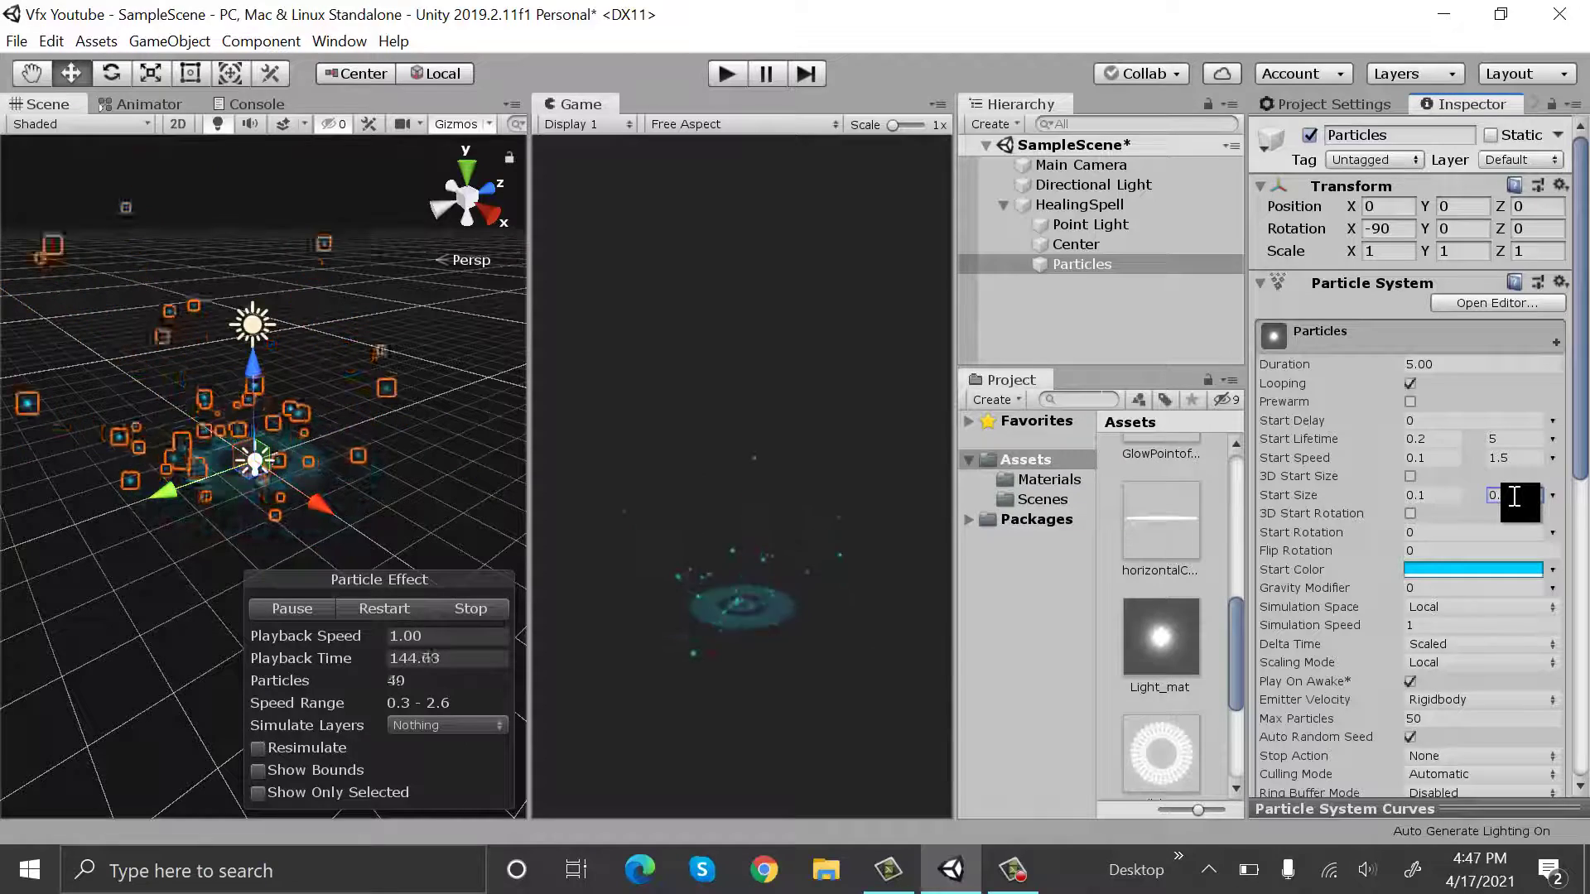
left_click(1107, 264)
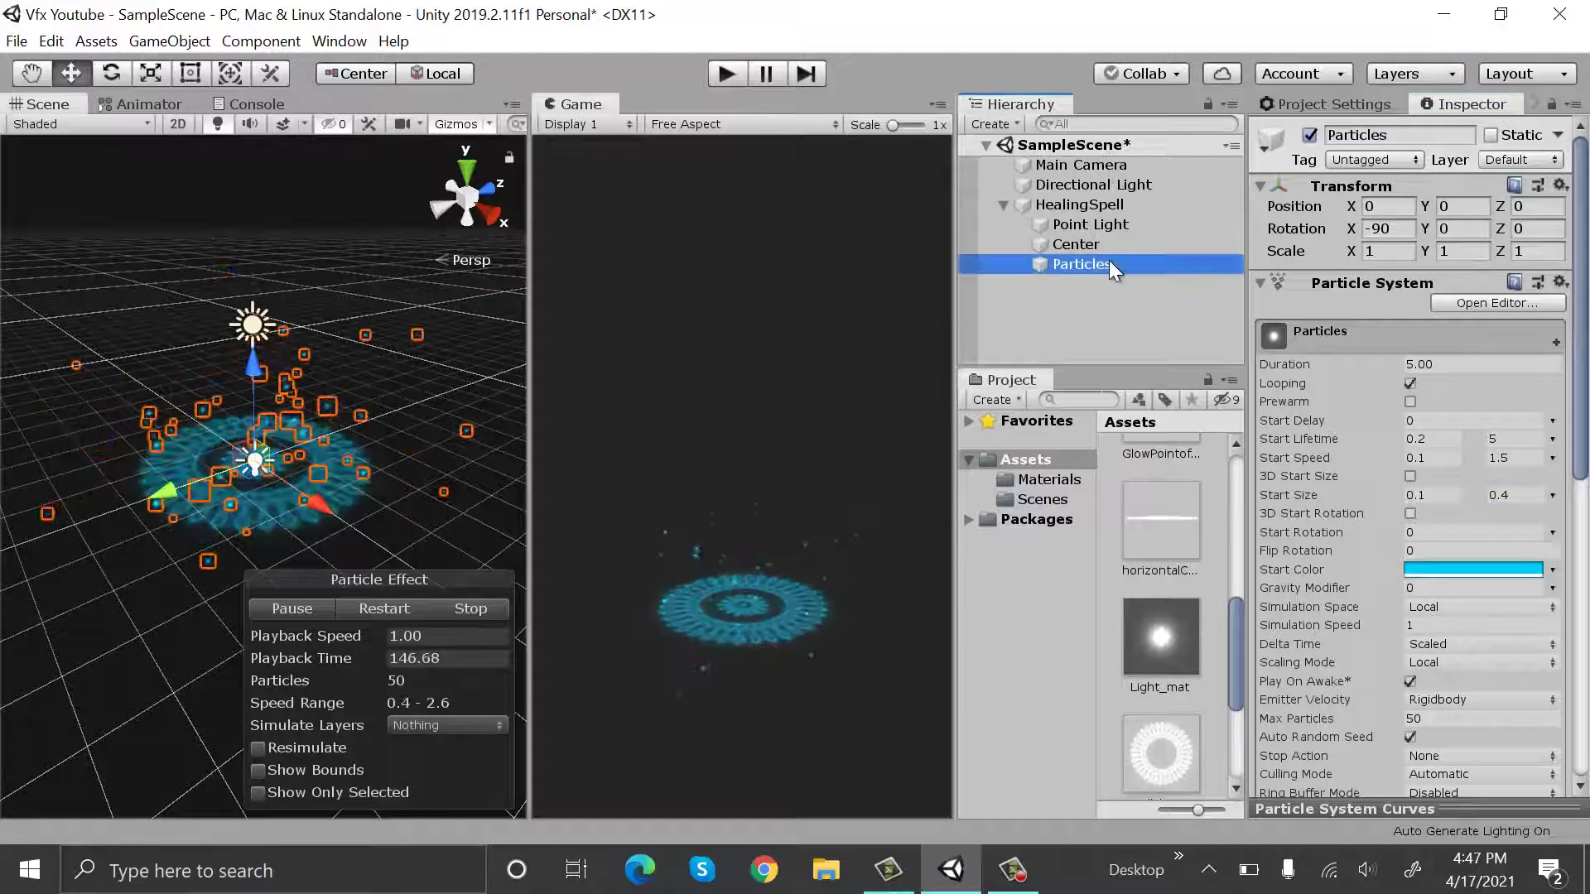
key("ctrl+d")
Give Particles (1) Start Speed 2–5, Start Size 0.3–0.7, 100 max particles, emission 10, shape radius 1
left_click(1272, 472)
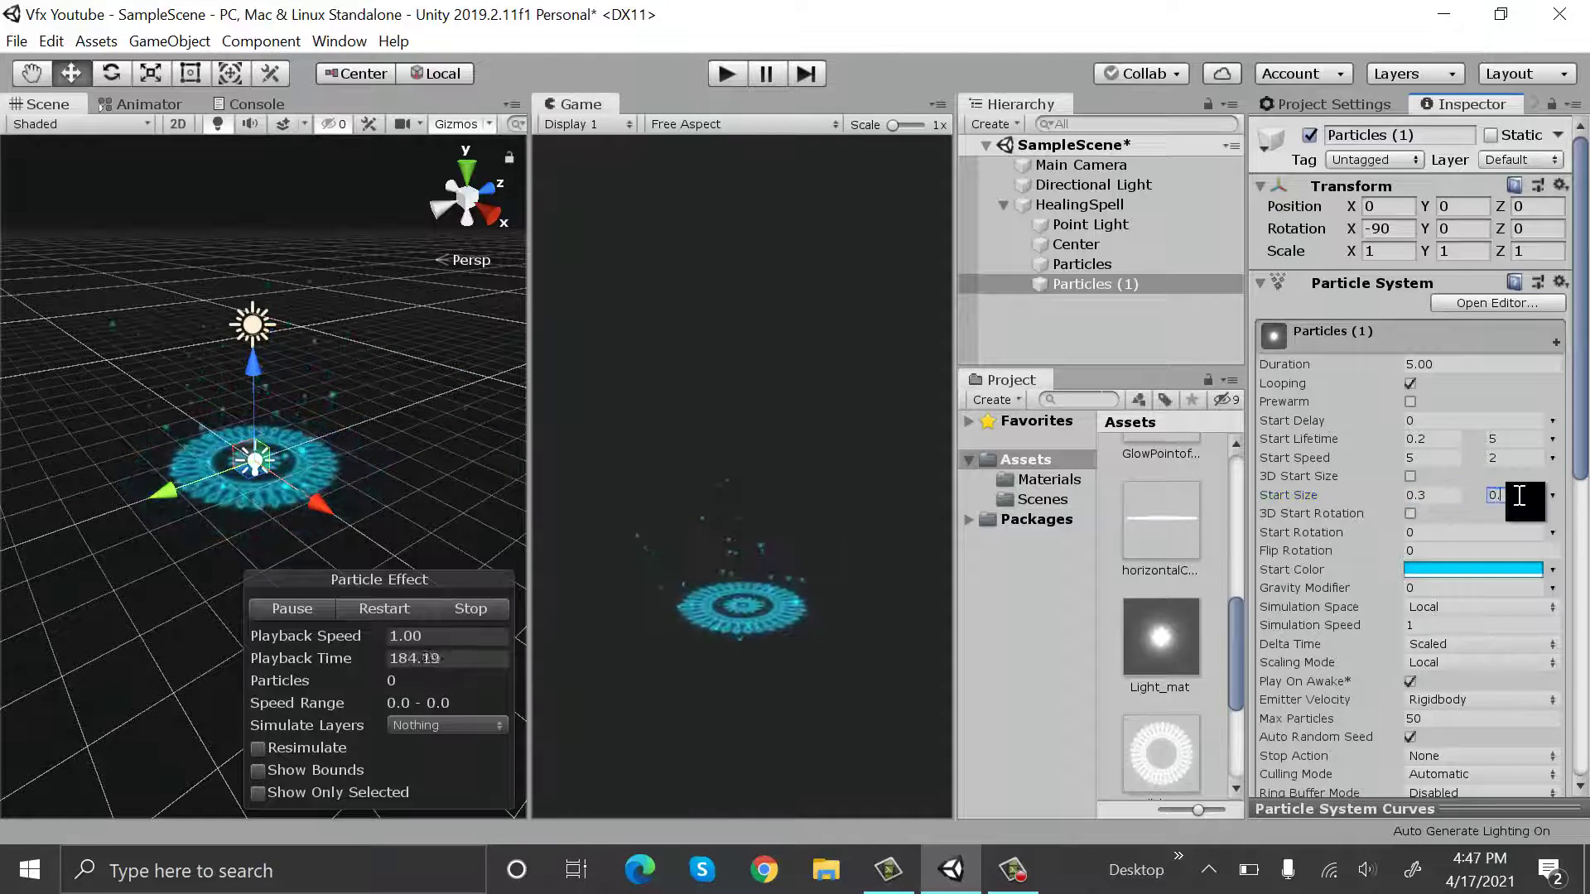
scroll(1482, 592, "down", 5)
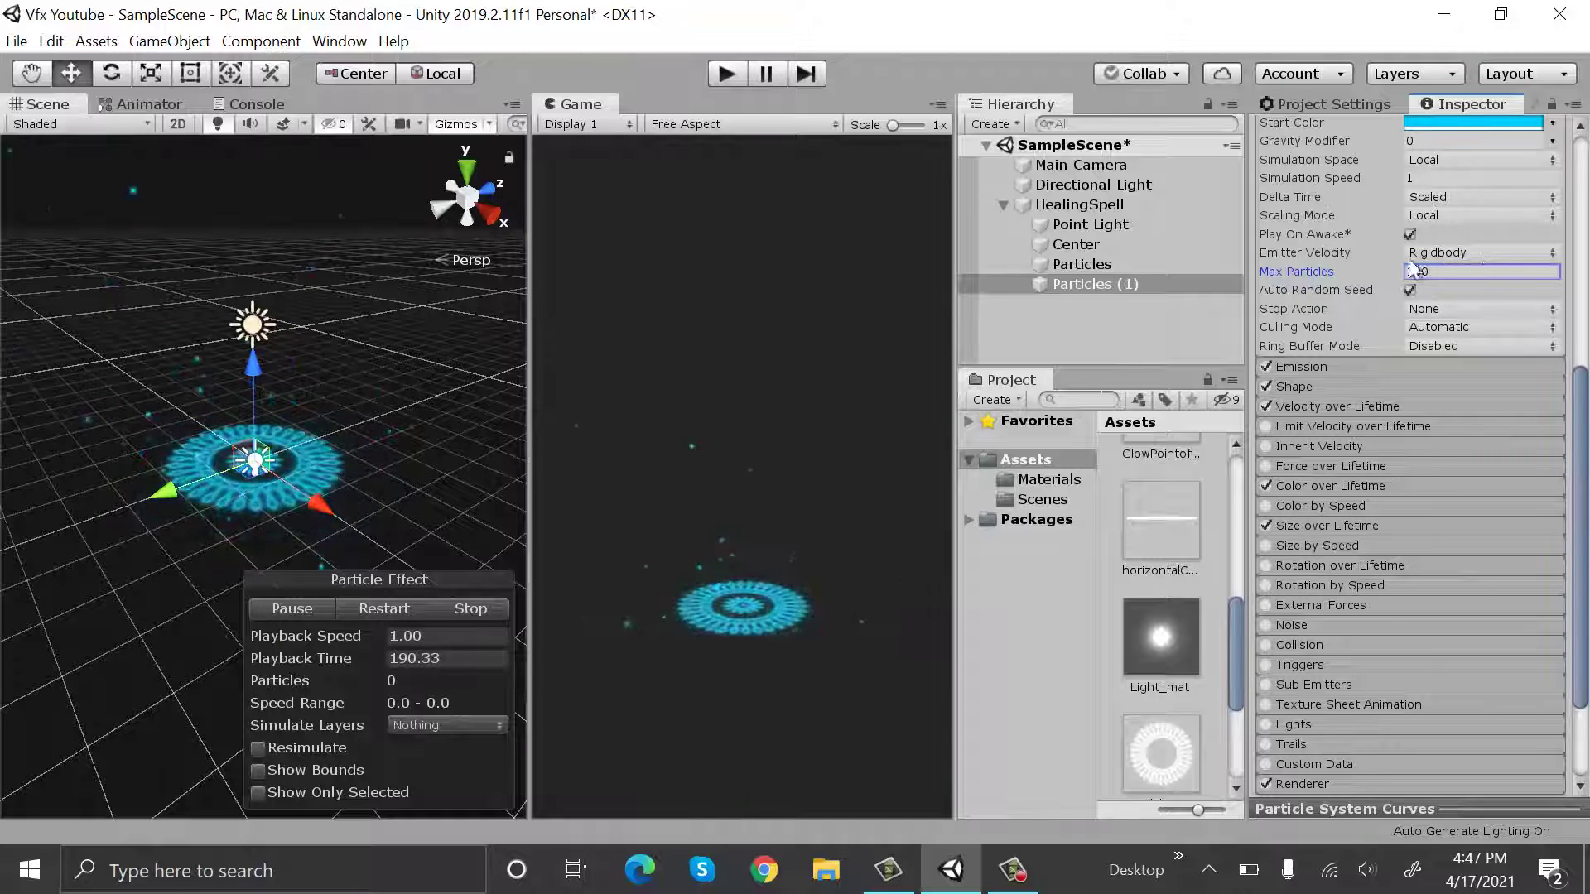
left_click(1354, 363)
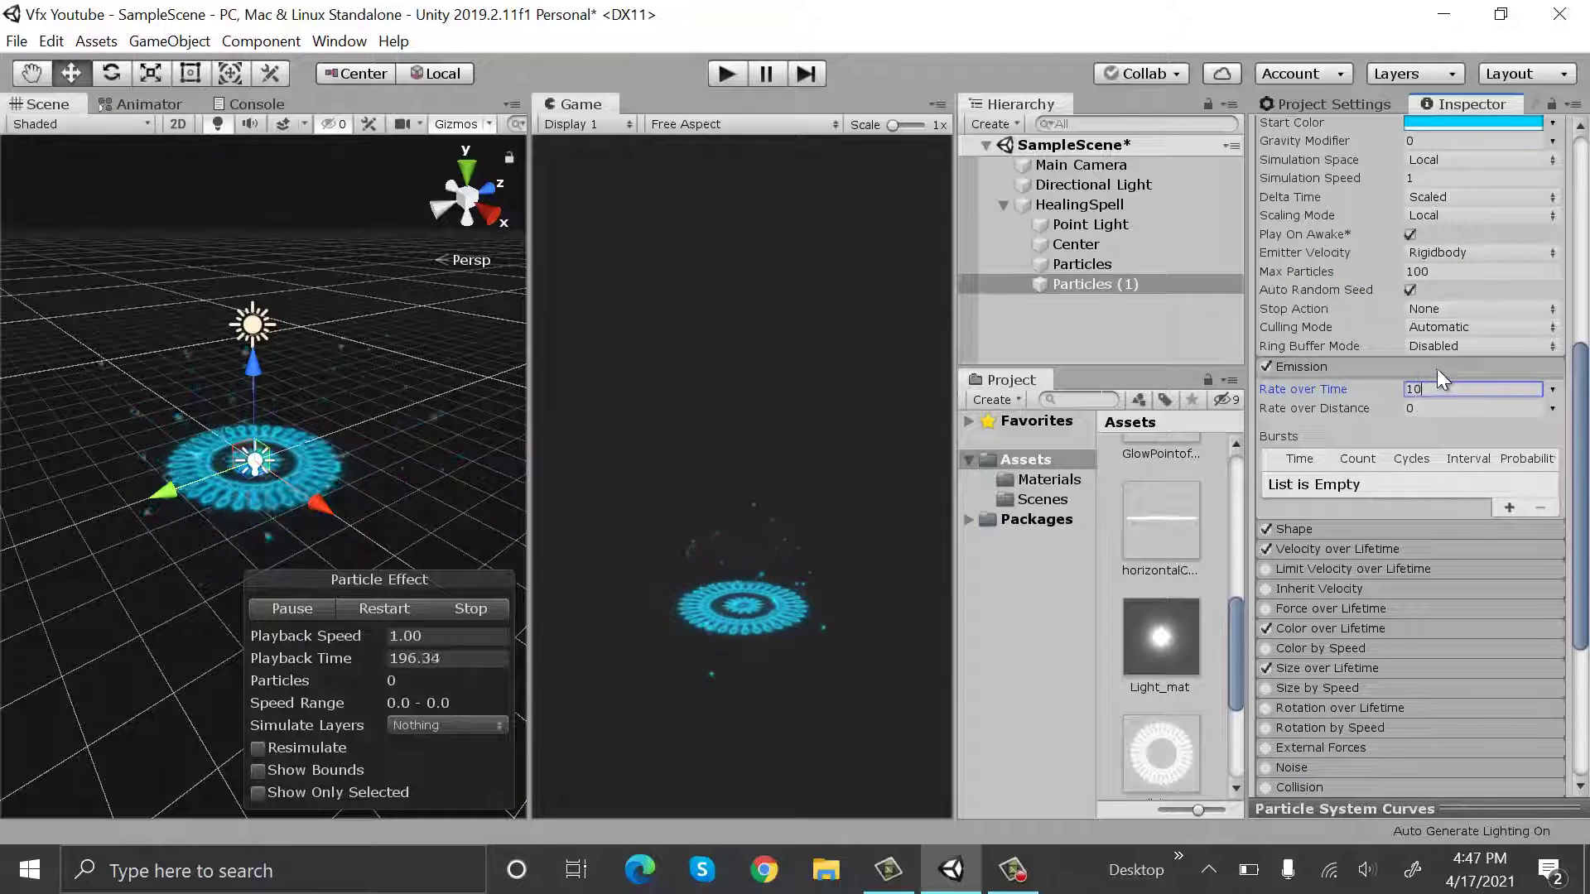
left_click(1437, 369)
left_click(1427, 387)
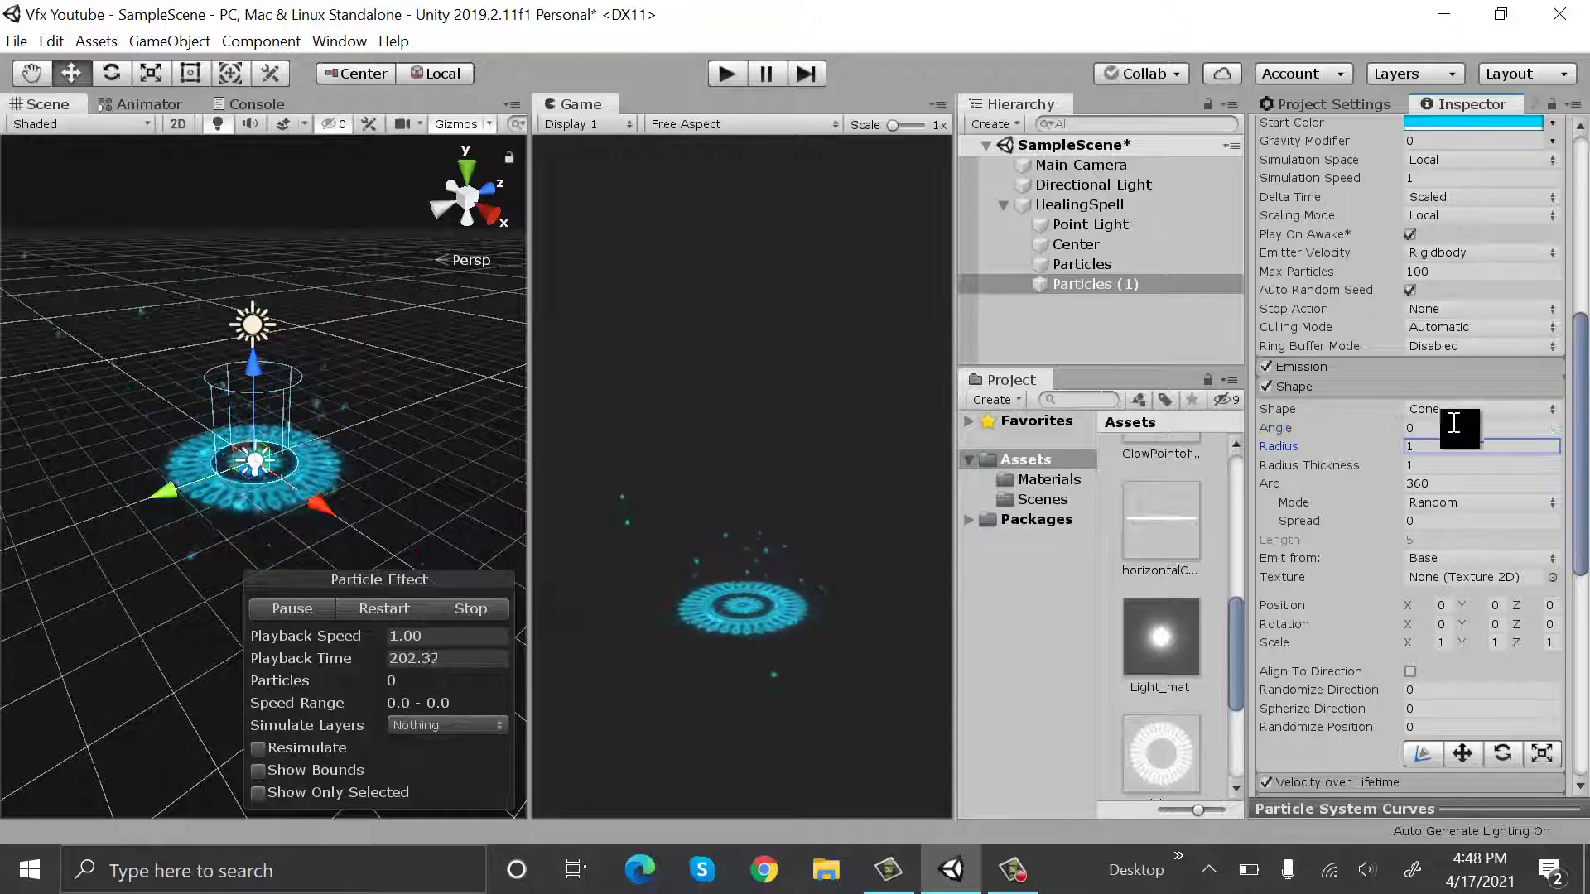
left_click(1488, 386)
scroll(1538, 316, "up", 10)
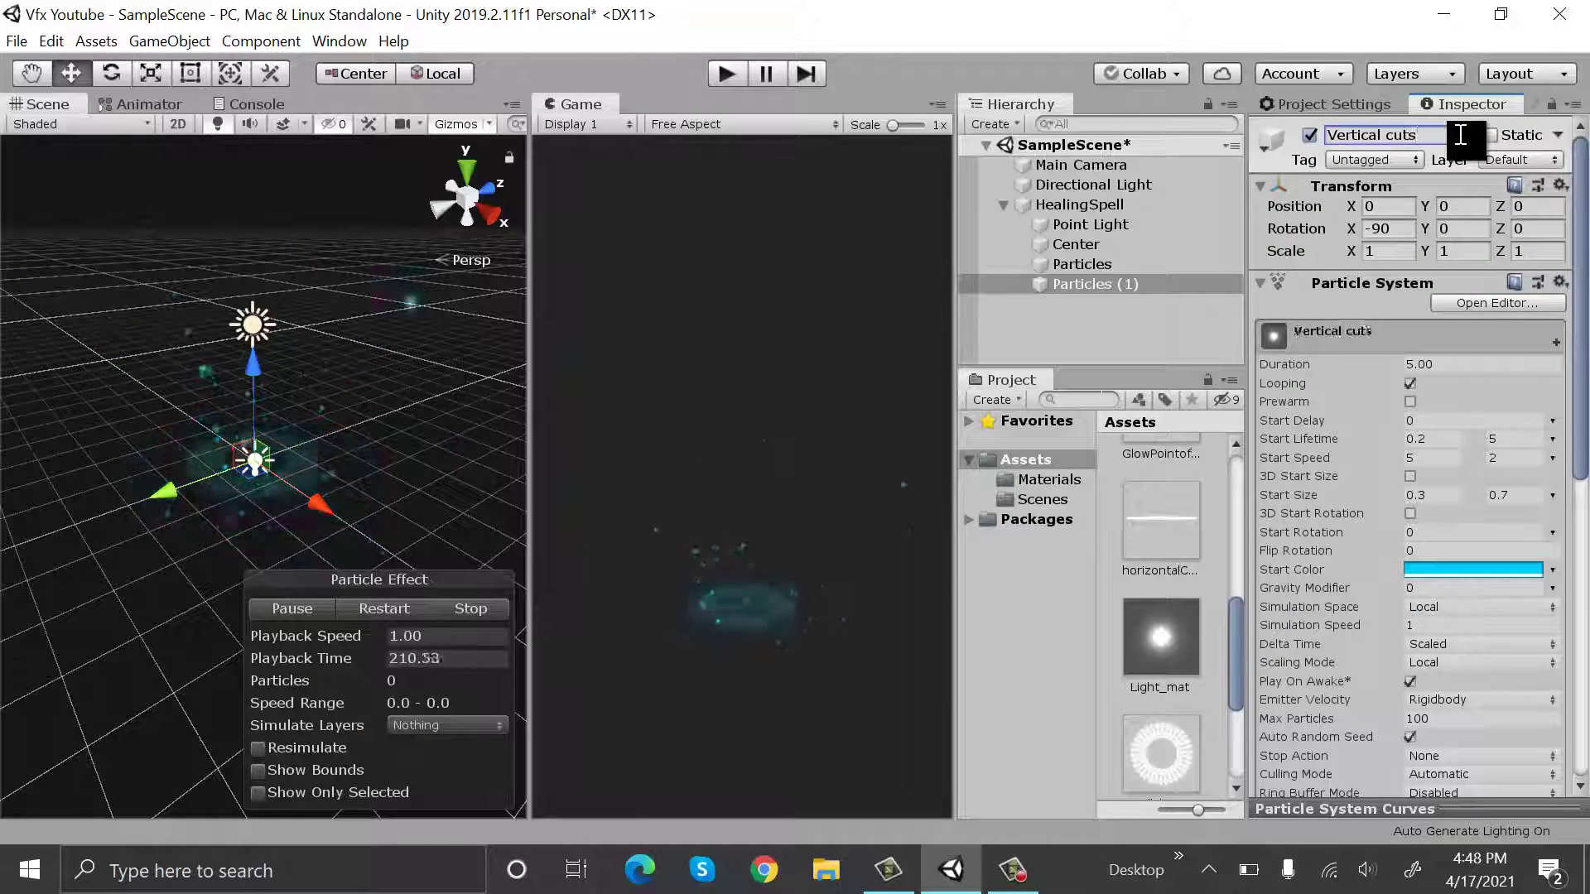
Name it Vertical cuts and render as Stretched Billboard, Length Scale 2, with the Vertic Cuts material
key("Return")
scroll(1265, 280, "down", 10)
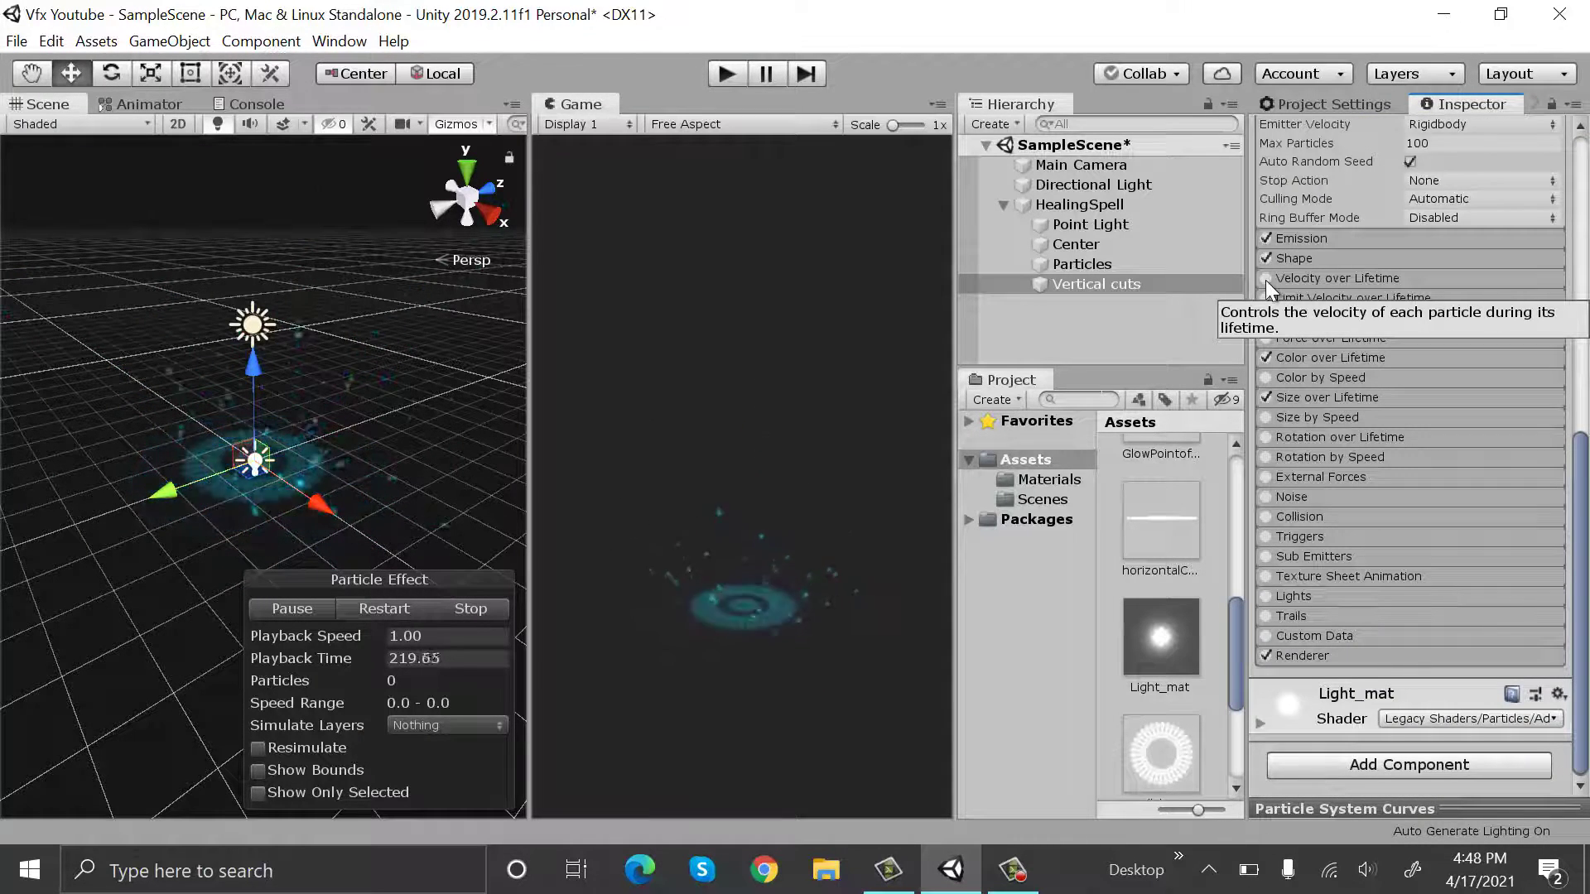
left_click(1437, 658)
left_click(1506, 679)
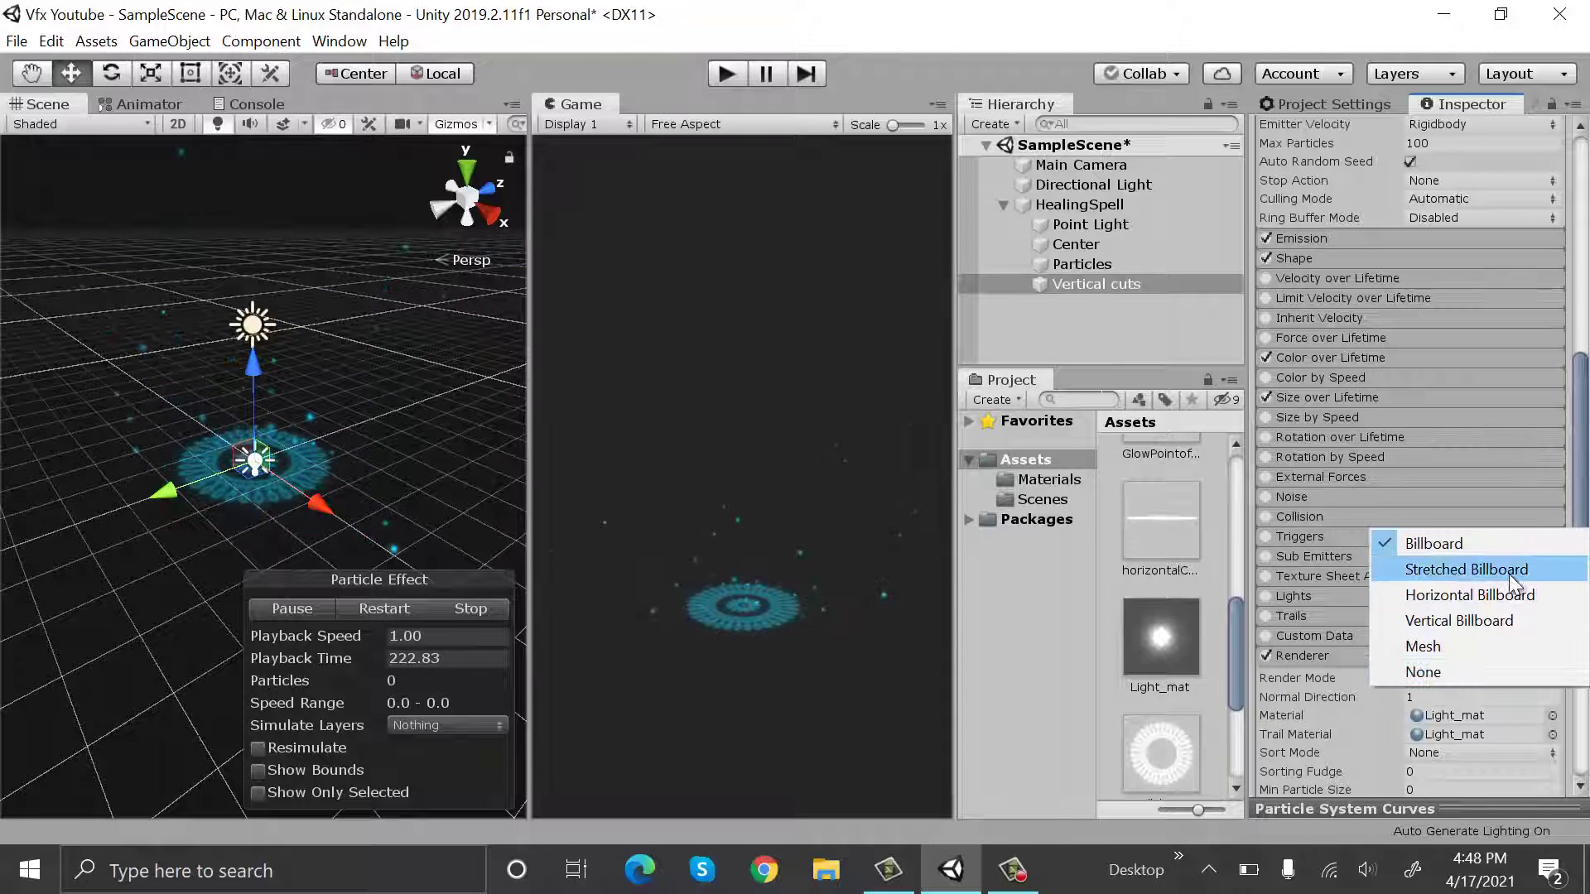
left_click(1509, 574)
scroll(1518, 538, "down", 5)
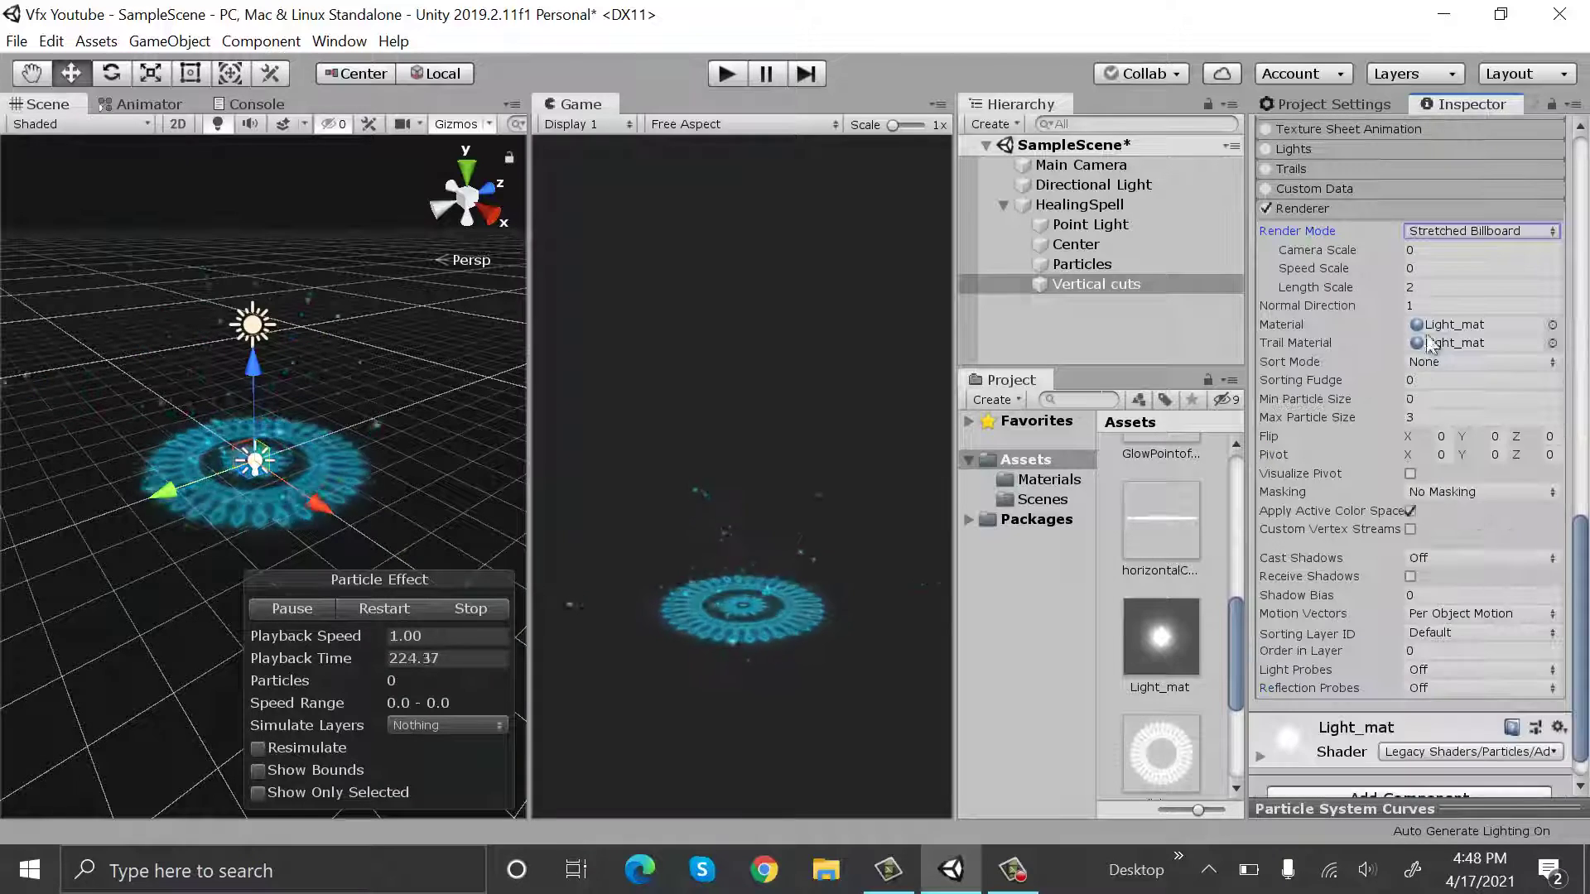
left_click(1464, 286)
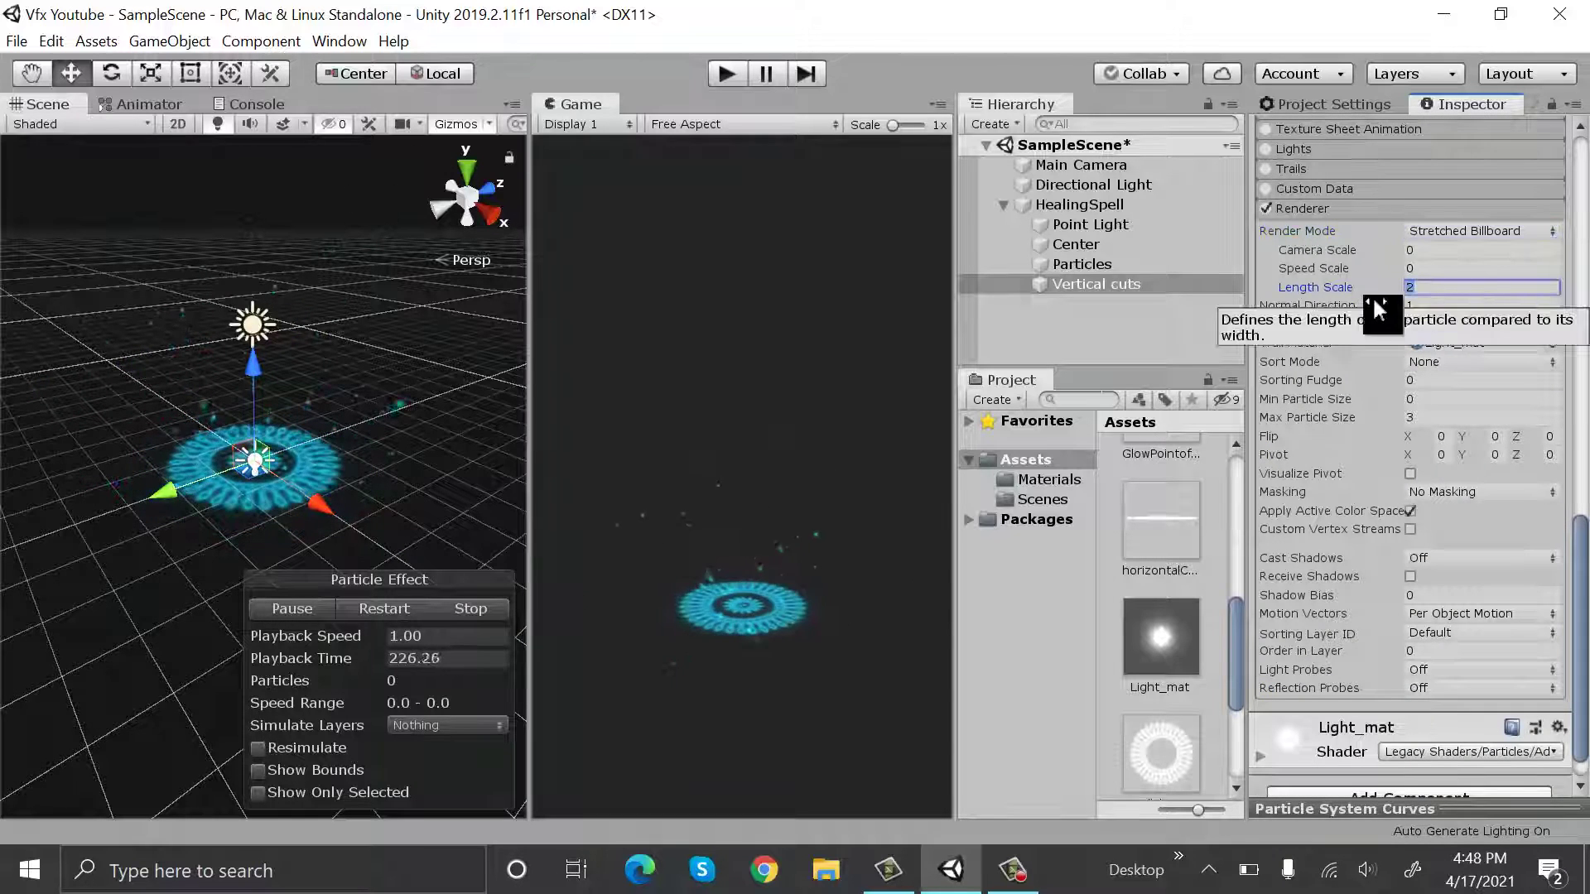
scroll(1188, 648, "down", 3)
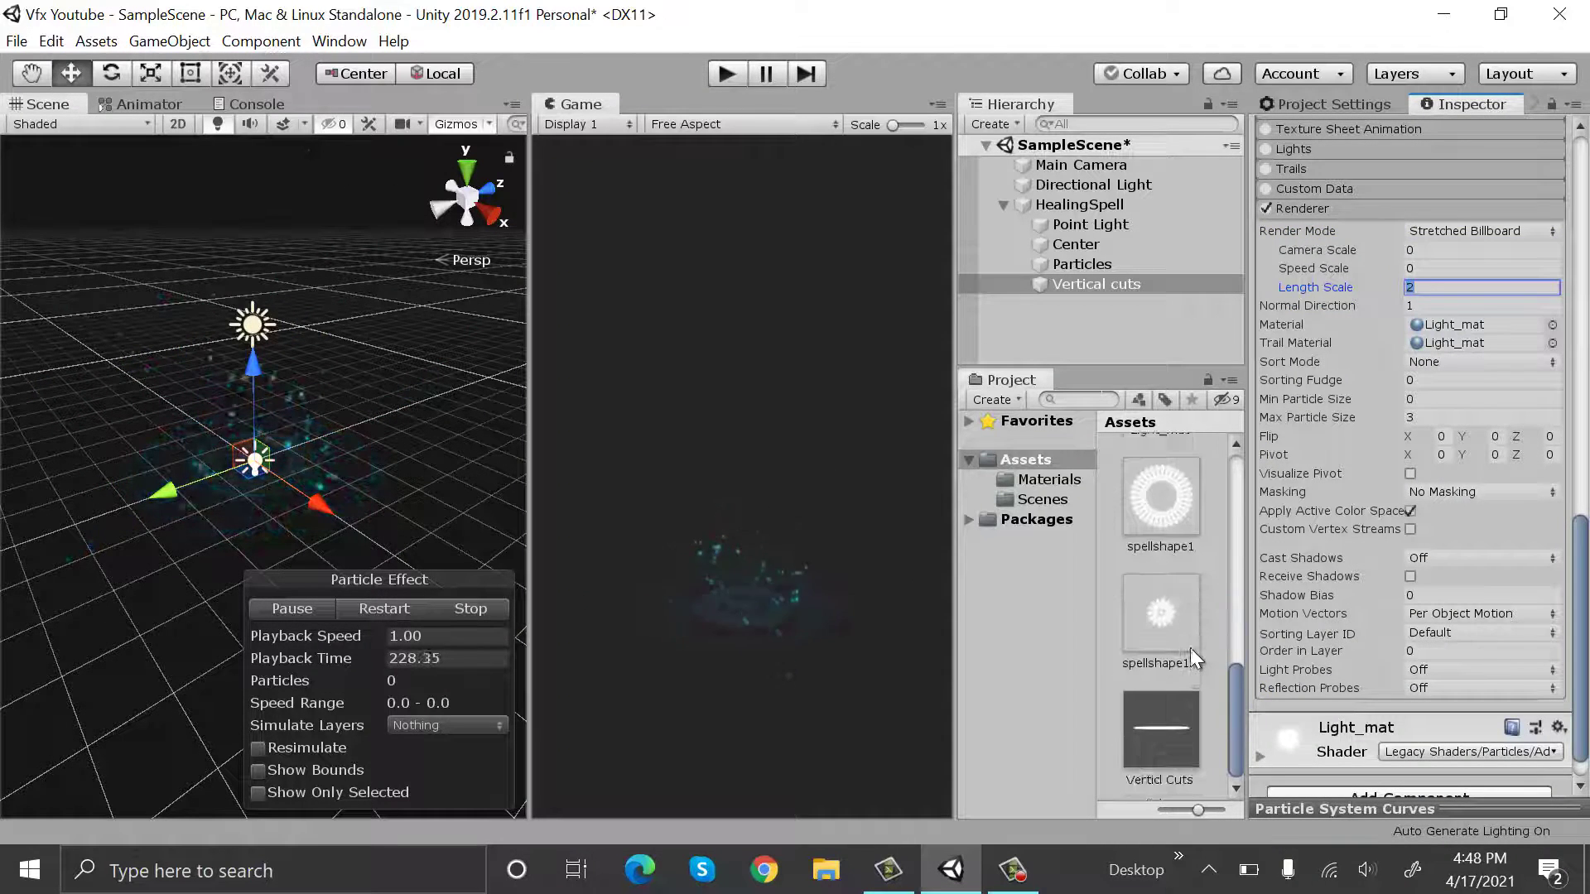
left_click_drag(1173, 732, 1177, 289)
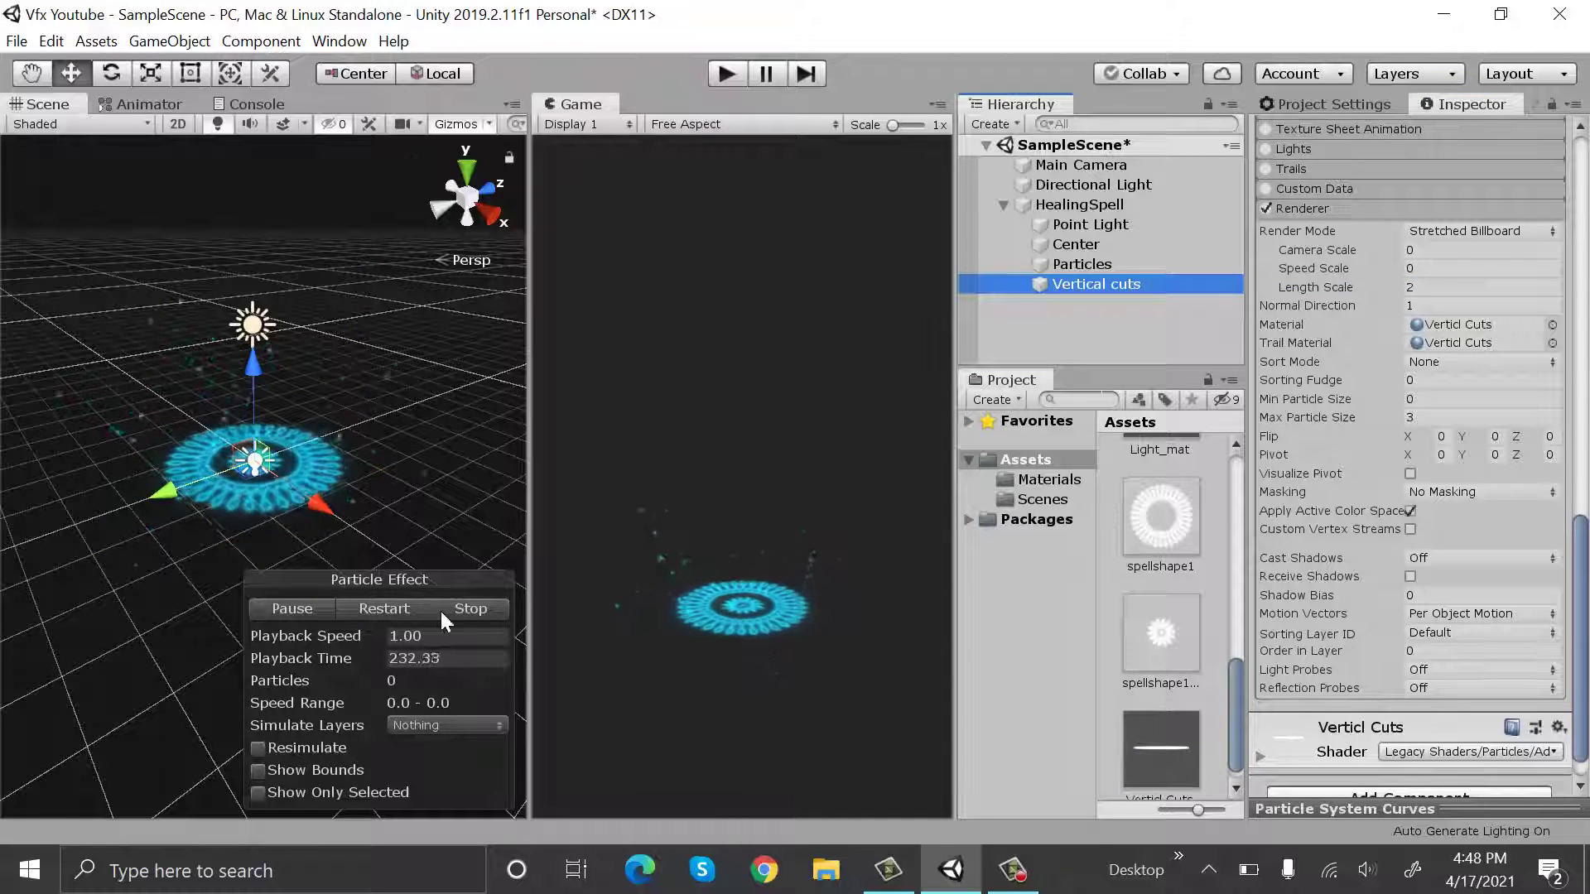
Restart the particle preview, enter Play mode, and deactivate the Directional Light
left_click(414, 613)
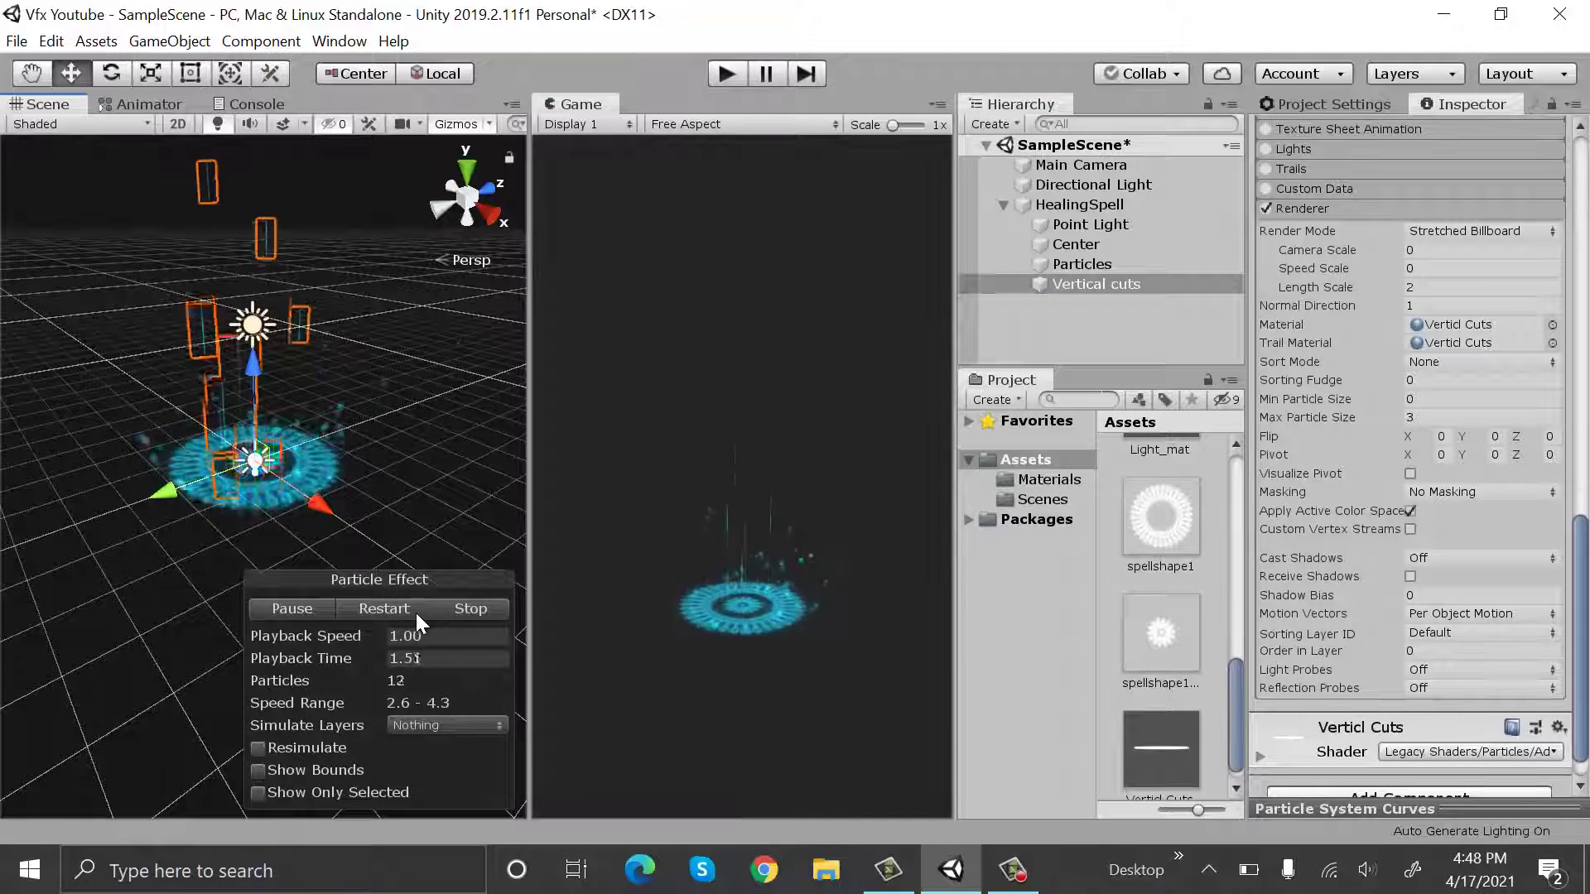
key("ctrl+p")
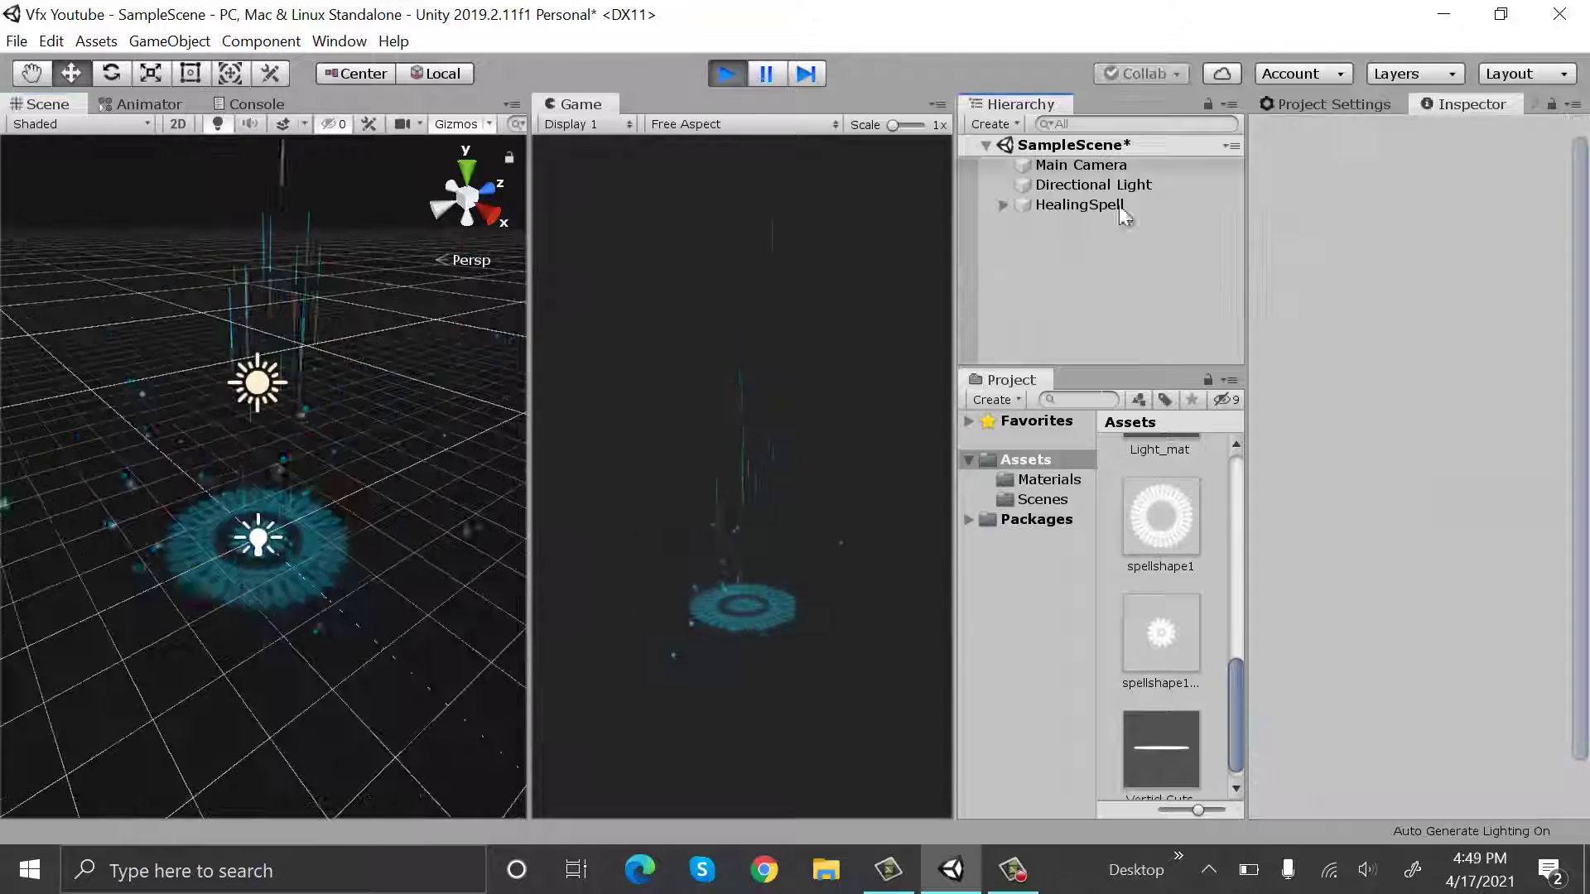
left_click(1167, 183)
left_click(1308, 135)
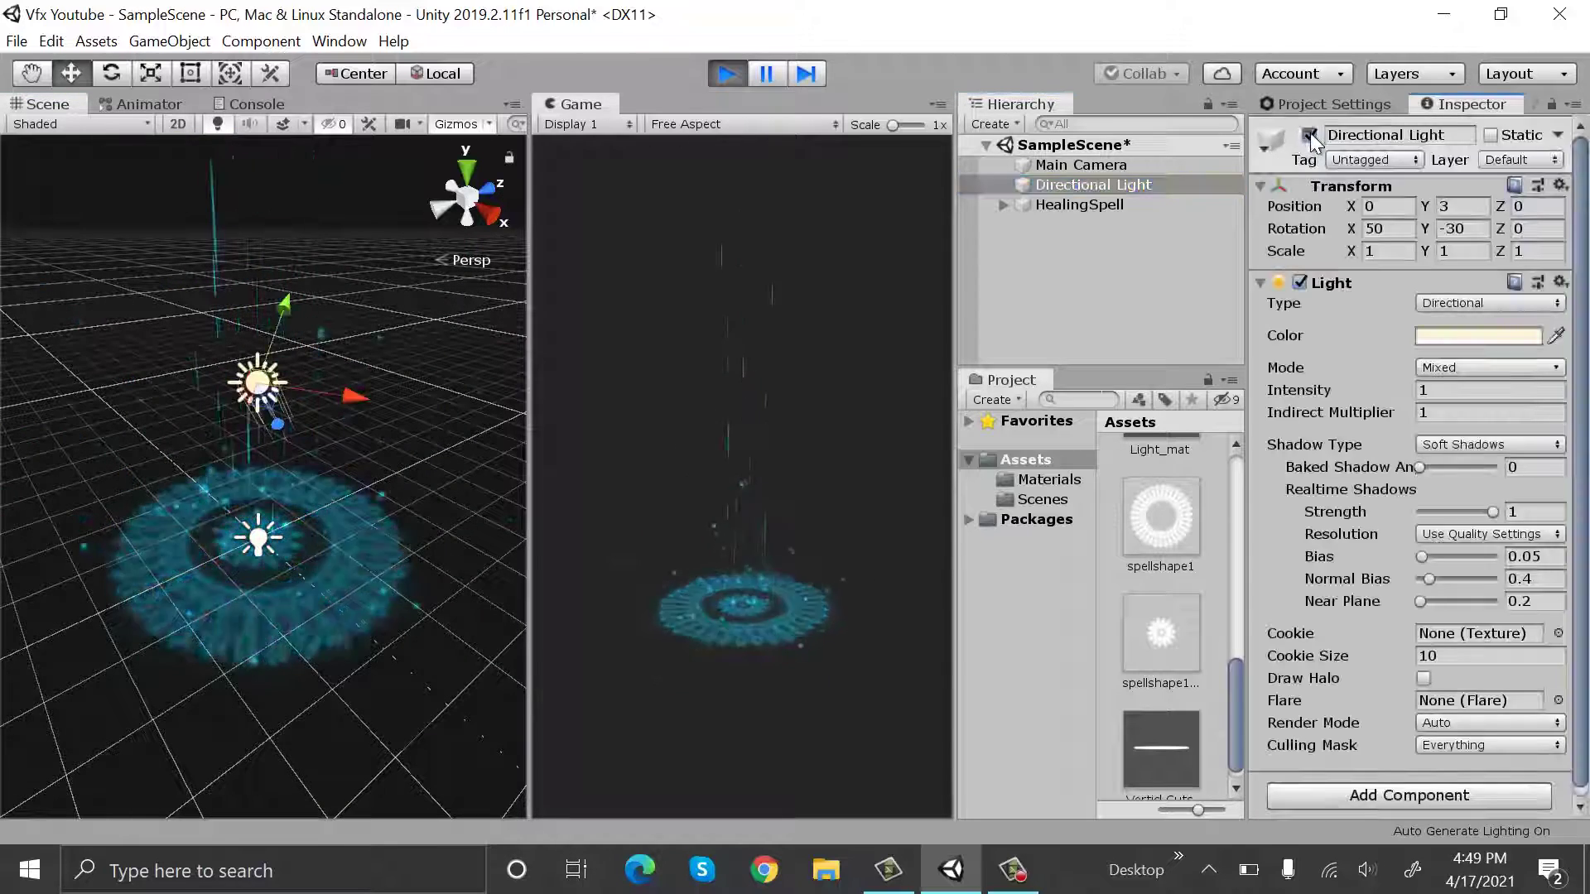
left_click(1194, 277)
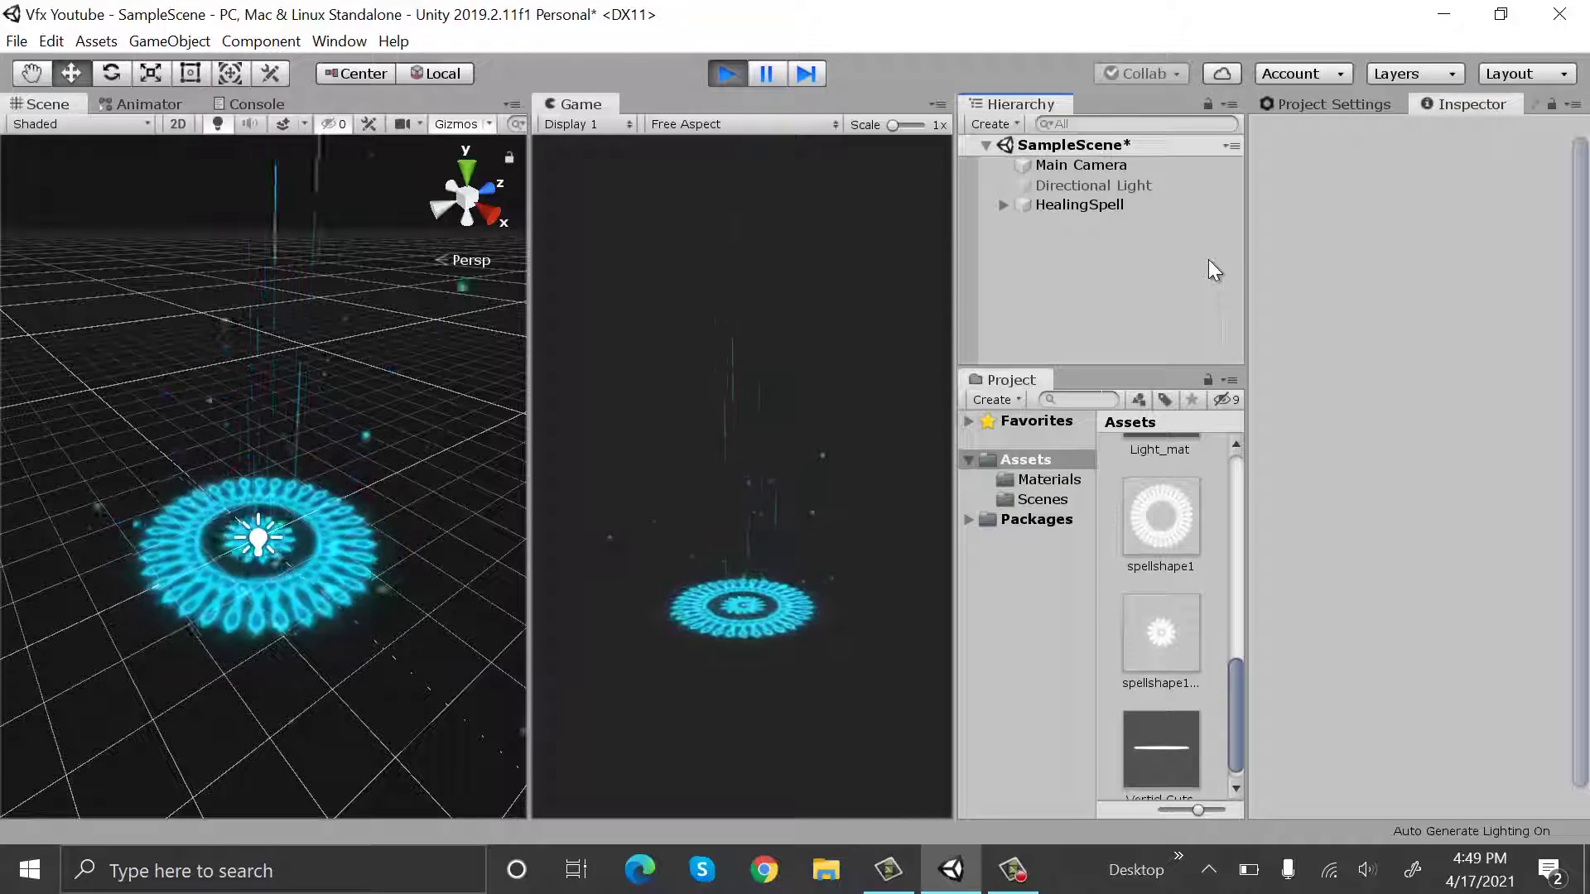